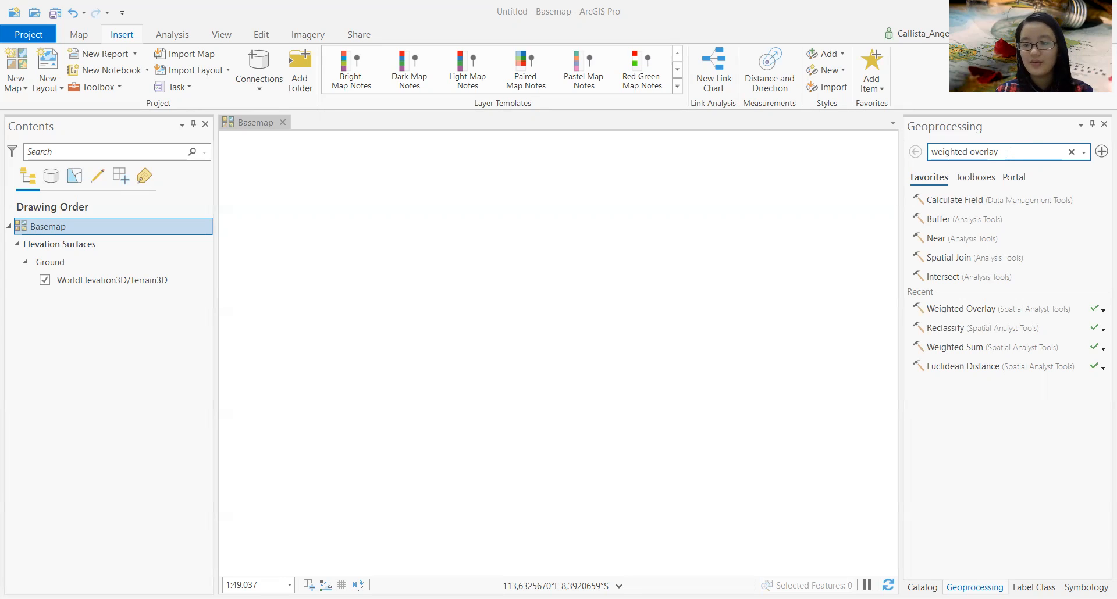
Step: Search the geoprocessing tools for "weighted sum"
{"action": "double_click", "coordinate": [978, 150]}
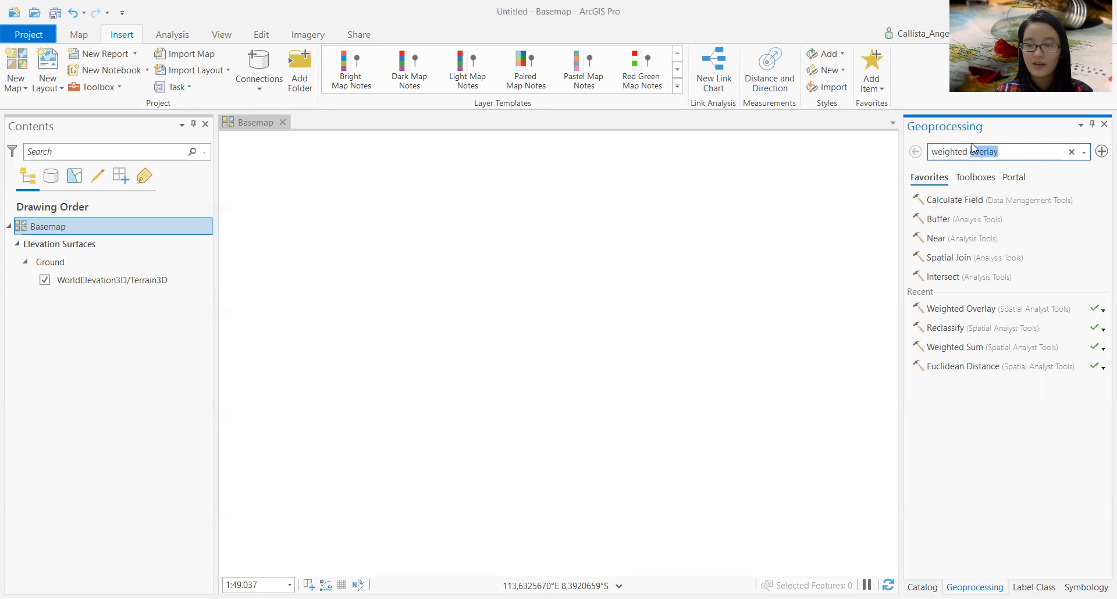
{"action": "type", "text": "sum"}
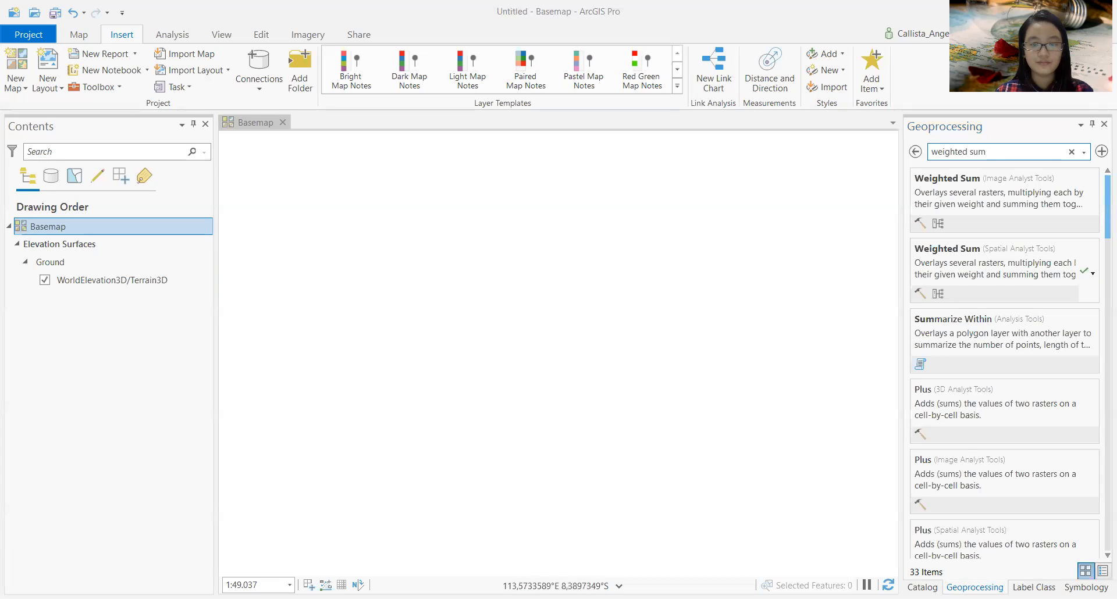
Step: Switch to the browser and read the Weighted Sum help page, covering its summary, illustration and usage notes
{"action": "key", "text": "alt+Tab"}
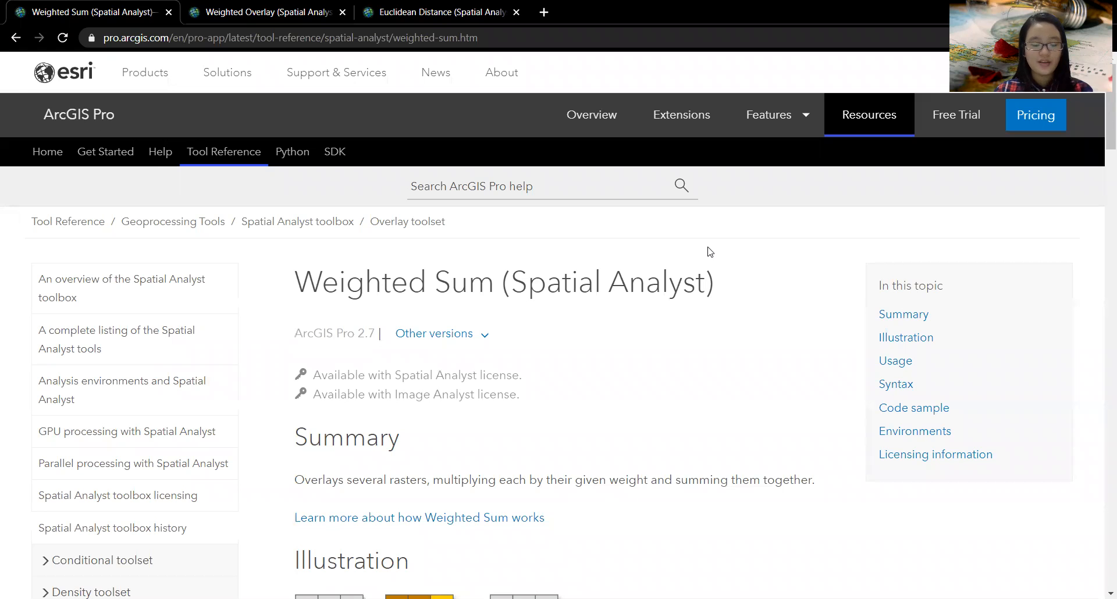
{"action": "scroll", "coordinate": [709, 252], "scroll_direction": "down", "scroll_amount": 1}
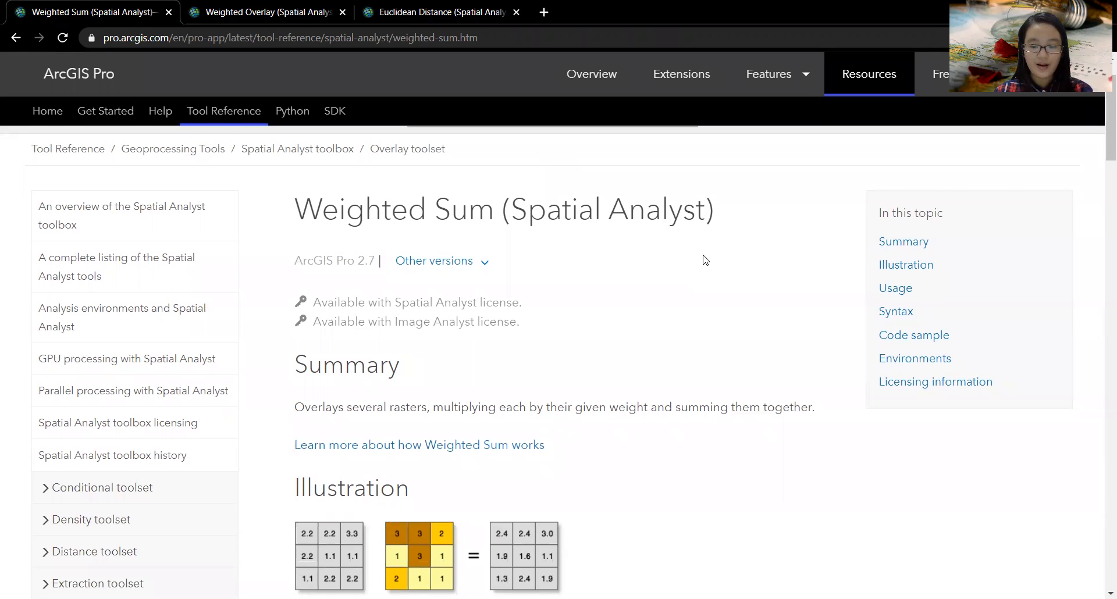
{"action": "scroll", "coordinate": [705, 260], "scroll_direction": "down", "scroll_amount": 2}
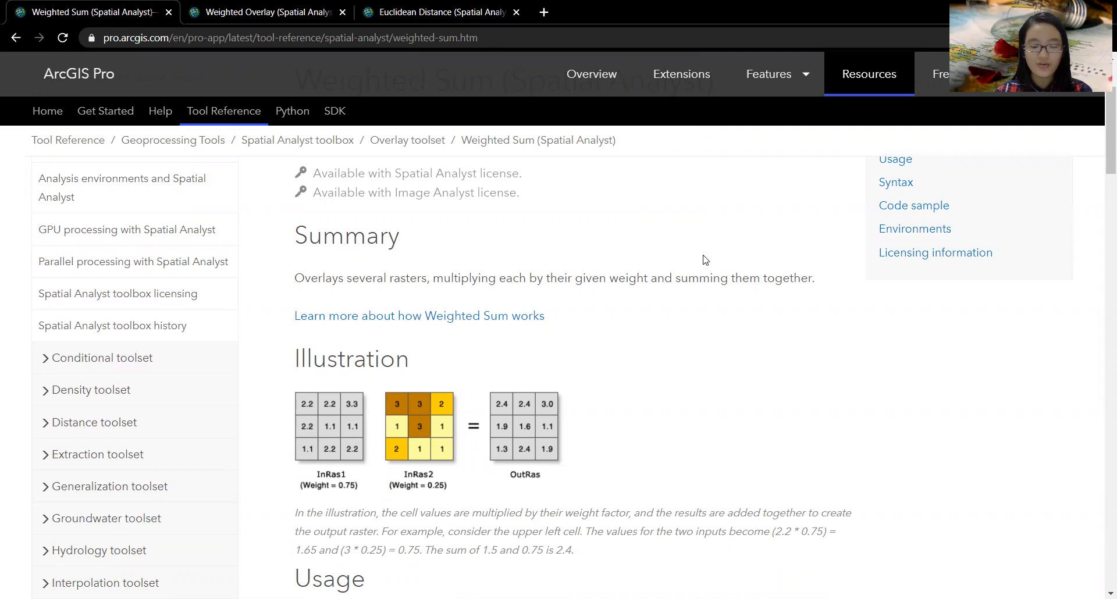
{"action": "scroll", "coordinate": [705, 260], "scroll_direction": "down", "scroll_amount": 1}
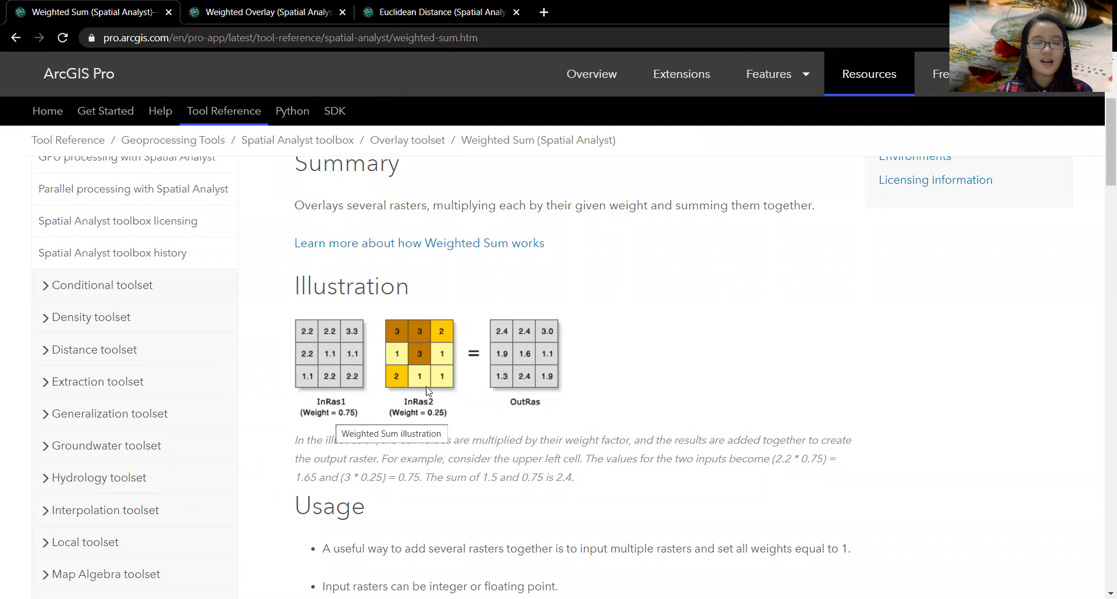
{"action": "scroll", "coordinate": [418, 411], "scroll_direction": "down", "scroll_amount": 8}
{"action": "scroll", "coordinate": [503, 328], "scroll_direction": "up", "scroll_amount": 8}
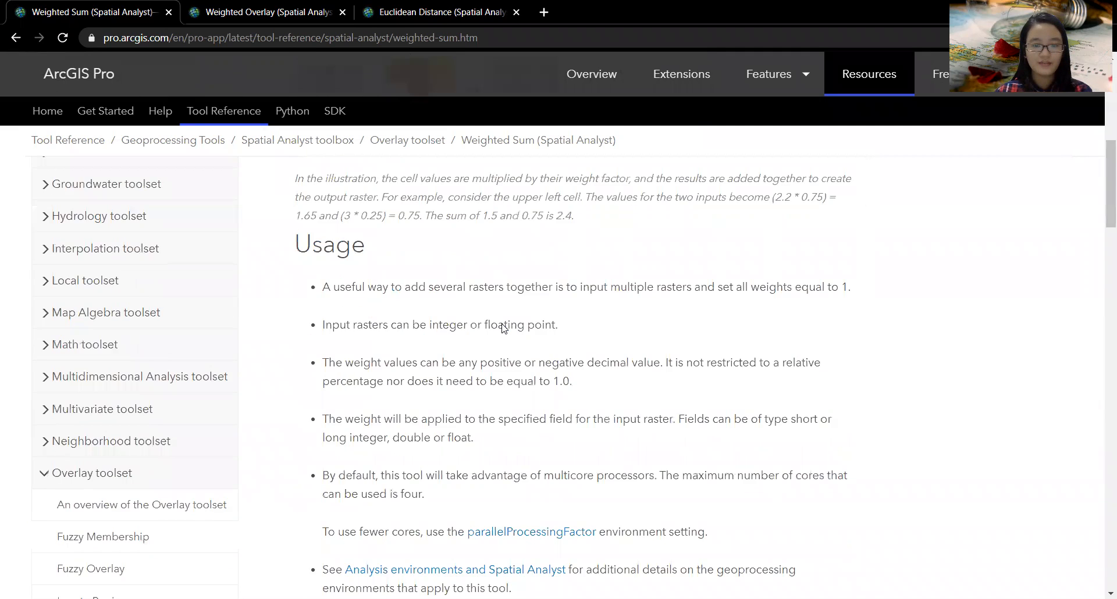
{"action": "scroll", "coordinate": [504, 329], "scroll_direction": "down", "scroll_amount": 1}
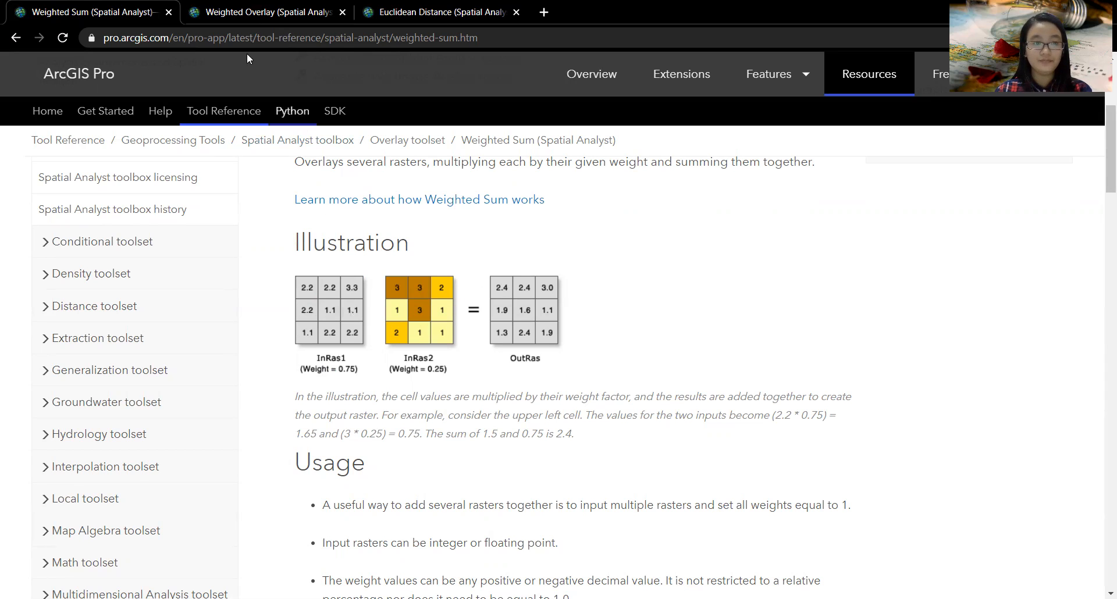
Step: Open the Weighted Overlay help page and examine its summary and raster illustration
{"action": "left_click", "coordinate": [256, 11]}
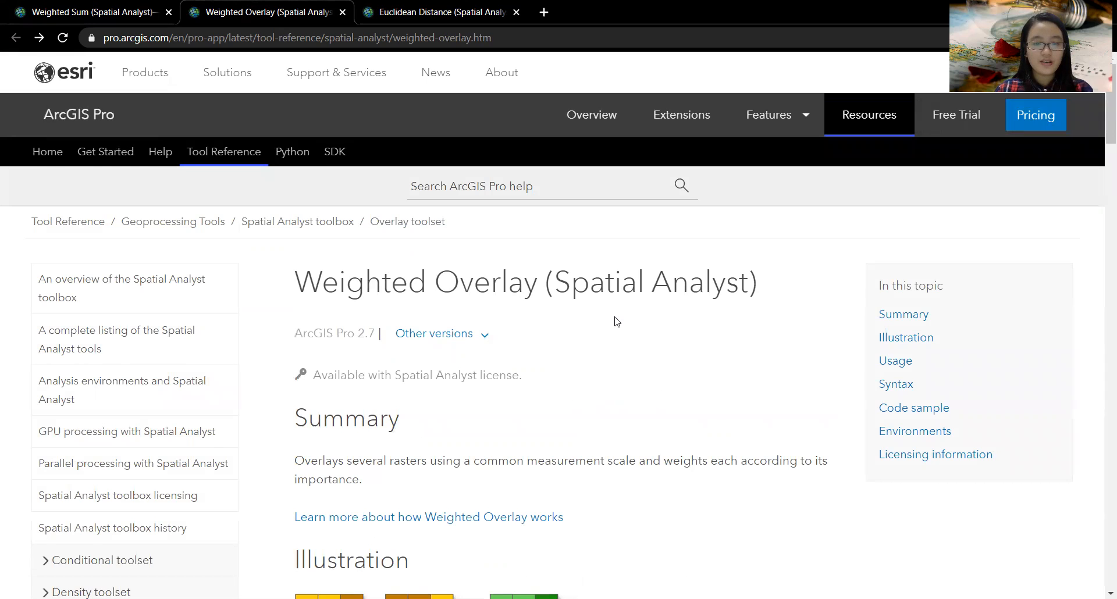
{"action": "scroll", "coordinate": [617, 321], "scroll_direction": "down", "scroll_amount": 3}
{"action": "scroll", "coordinate": [616, 321], "scroll_direction": "up", "scroll_amount": 2}
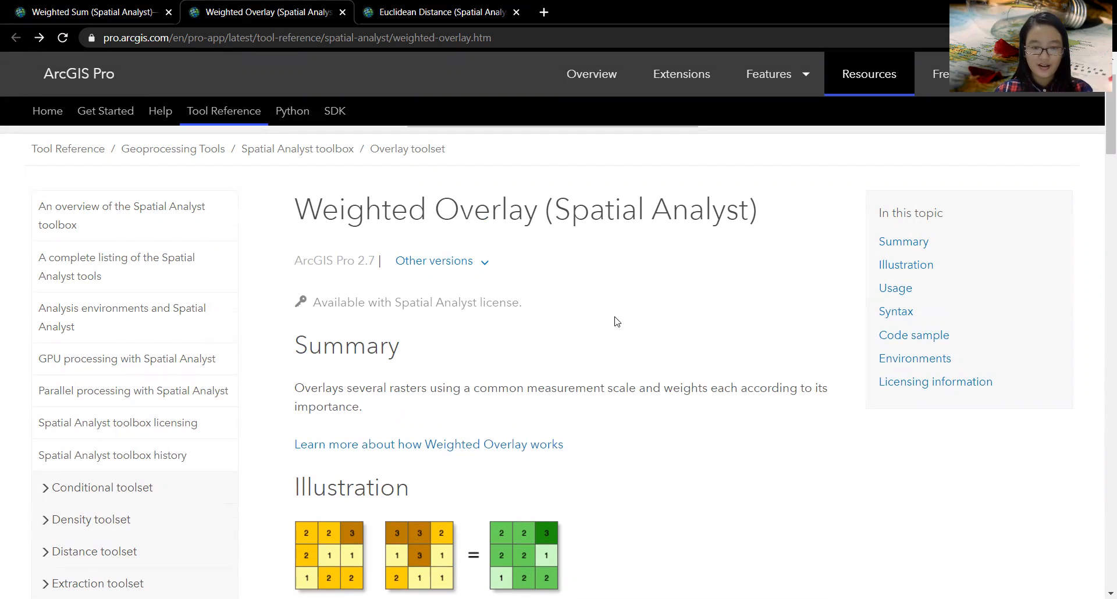
{"action": "scroll", "coordinate": [617, 321], "scroll_direction": "down", "scroll_amount": 3}
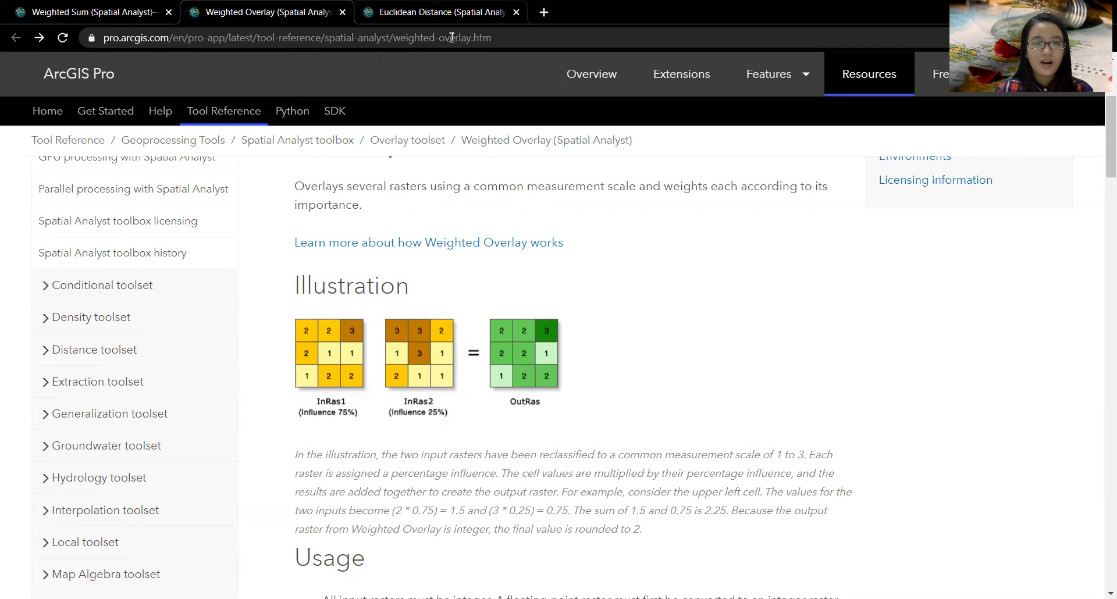
Step: Open the Euclidean Distance help page and examine its summary, source raster illustration and usage notes
{"action": "left_click", "coordinate": [451, 12]}
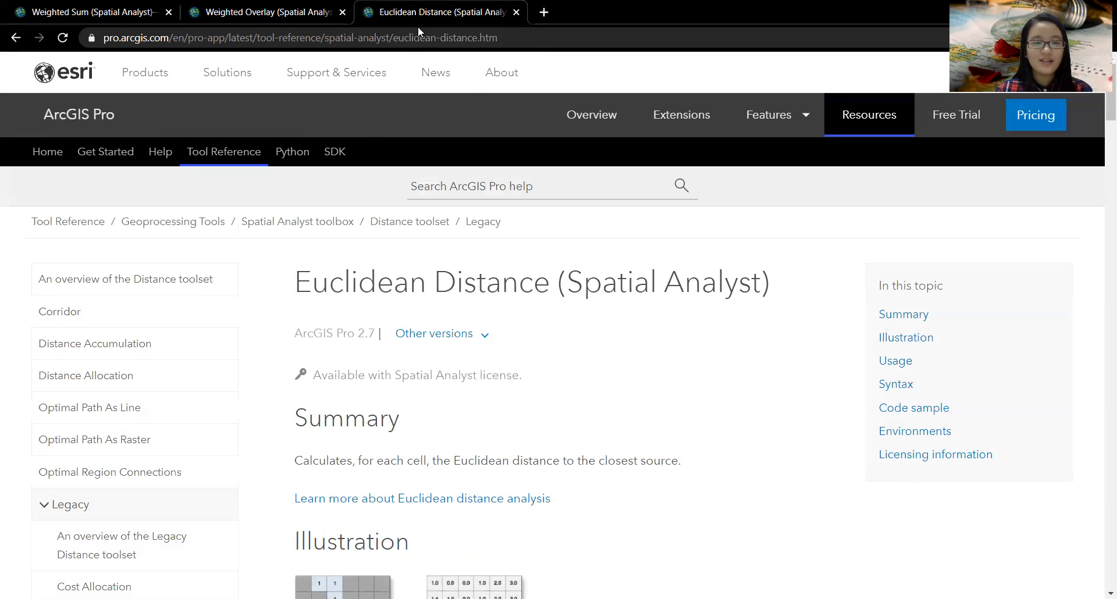
{"action": "scroll", "coordinate": [663, 448], "scroll_direction": "down", "scroll_amount": 3}
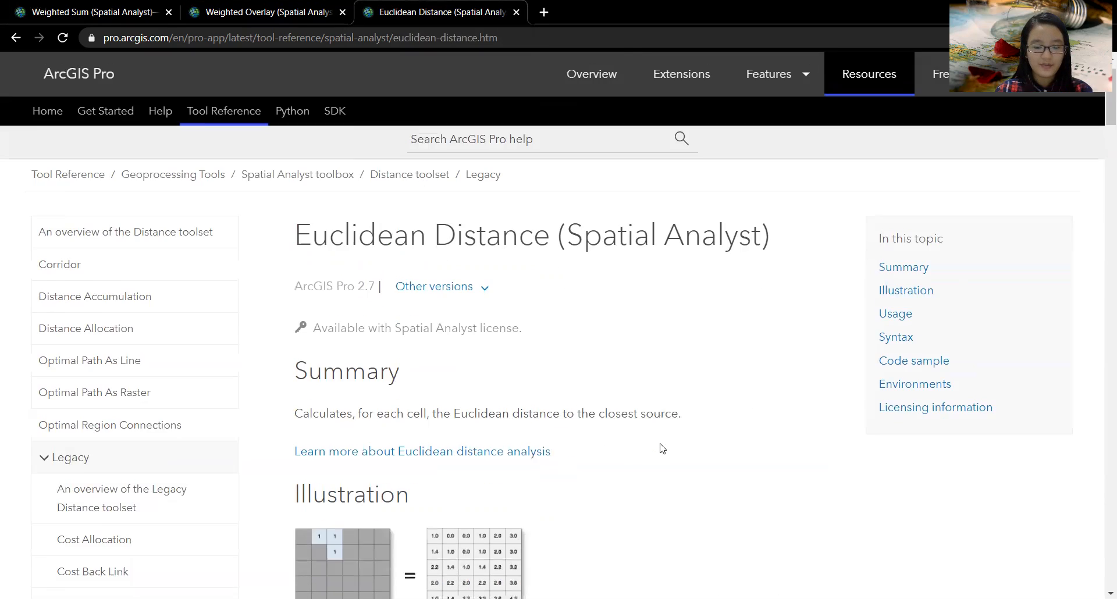
{"action": "scroll", "coordinate": [662, 448], "scroll_direction": "up", "scroll_amount": 2}
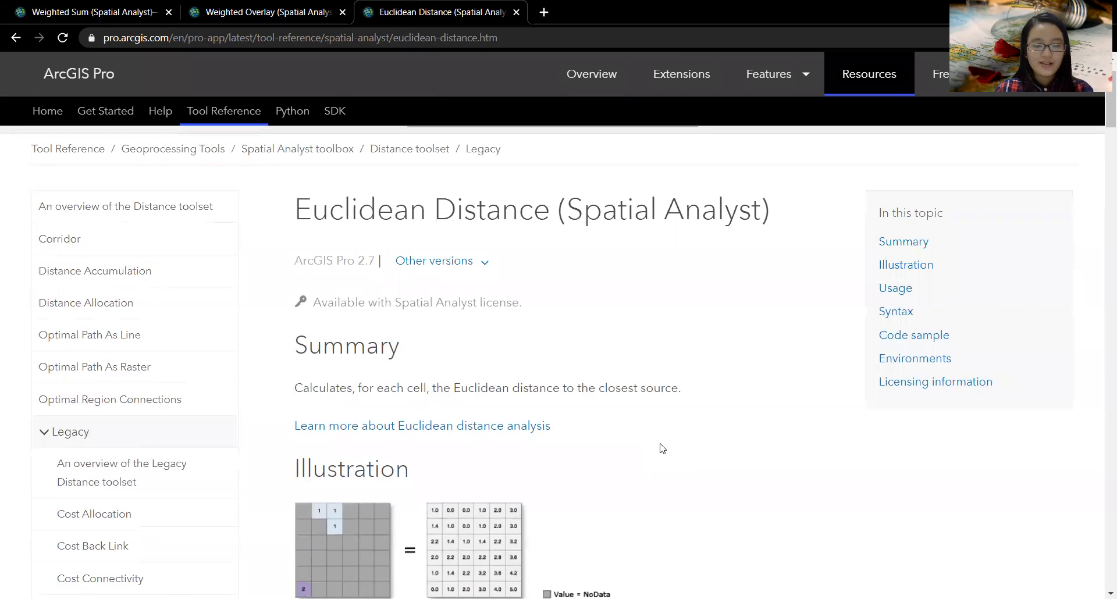
{"action": "scroll", "coordinate": [662, 448], "scroll_direction": "down", "scroll_amount": 2}
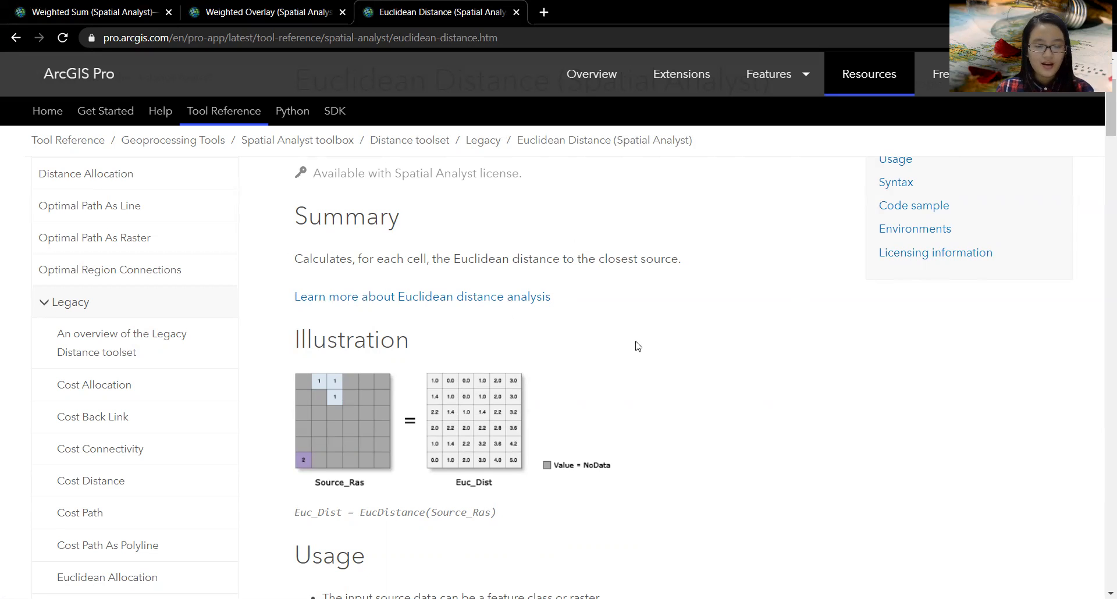
{"action": "scroll", "coordinate": [510, 337], "scroll_direction": "down", "scroll_amount": 2}
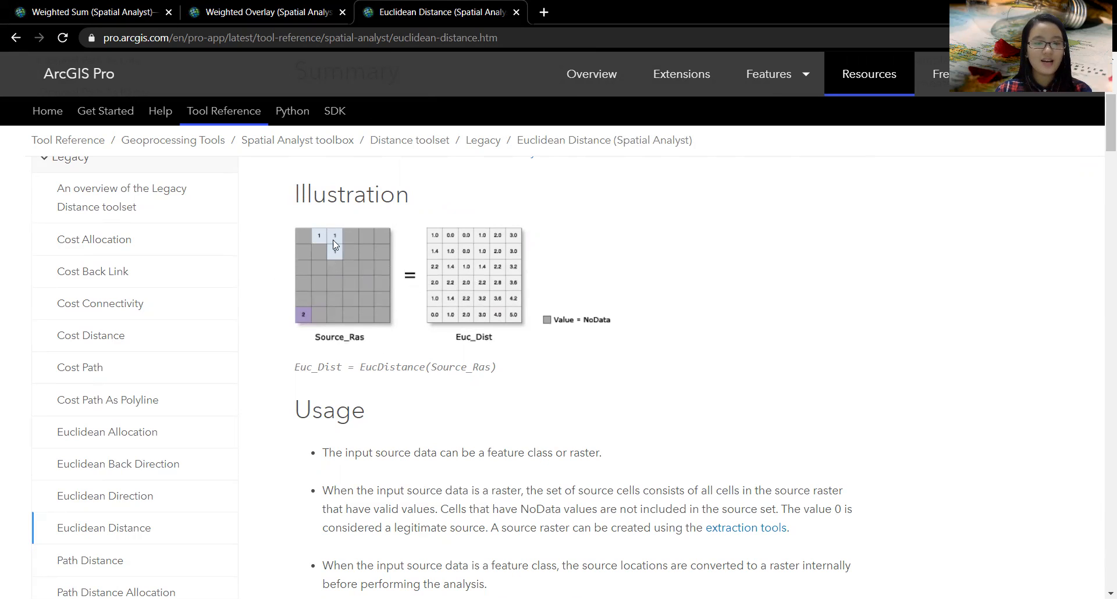
{"action": "scroll", "coordinate": [447, 306], "scroll_direction": "up", "scroll_amount": 1}
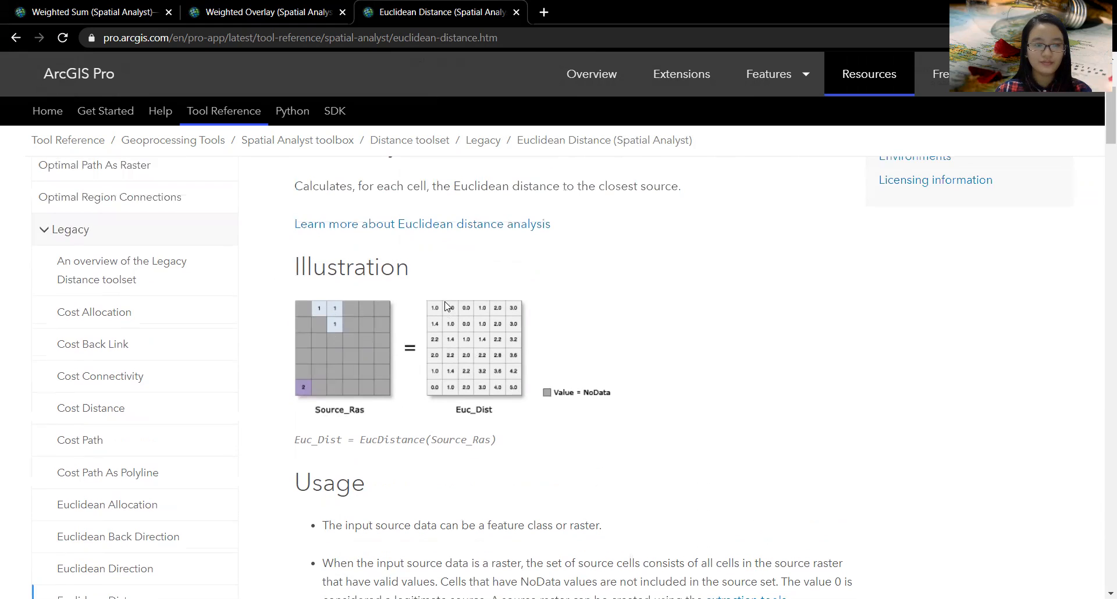
{"action": "scroll", "coordinate": [446, 306], "scroll_direction": "up", "scroll_amount": 1}
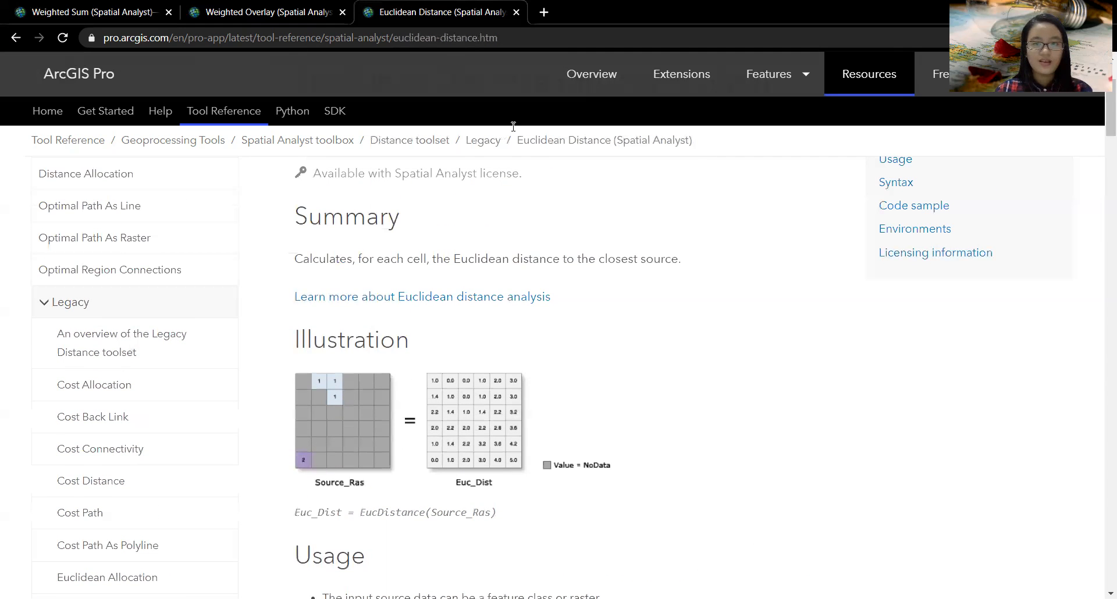
Step: Switch to ArcGIS Pro and add JALAN_LN_25K, Kec_Ambulu, PEMUKIMAN_AR_25K and PESISIR_AR_25K from the Trial2 folder to the Basemap map
{"action": "key", "text": "alt+Tab"}
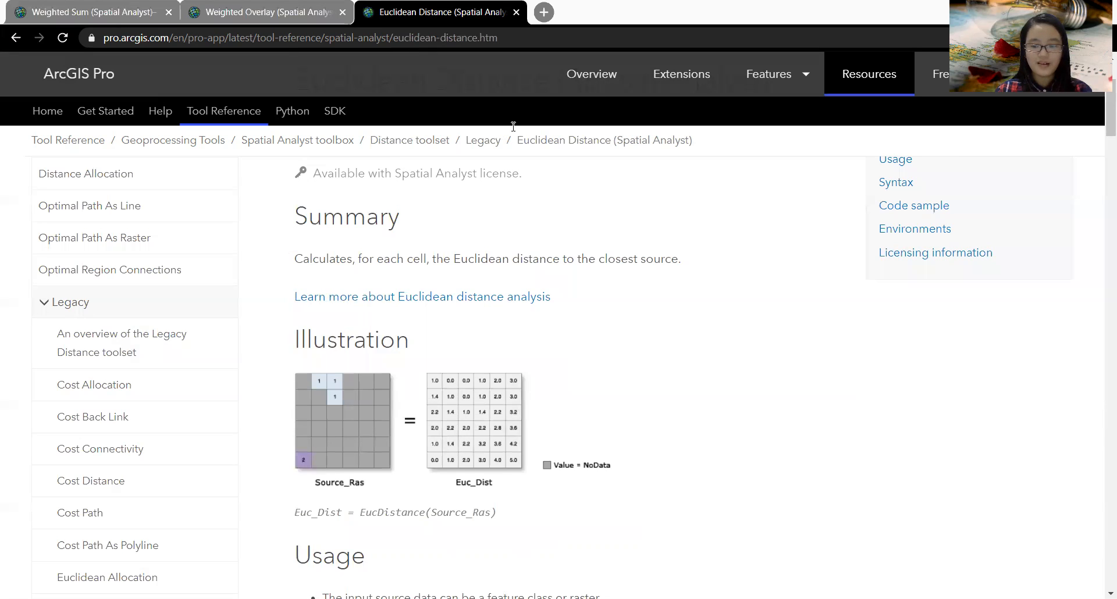
{"action": "key", "text": "alt+Tab"}
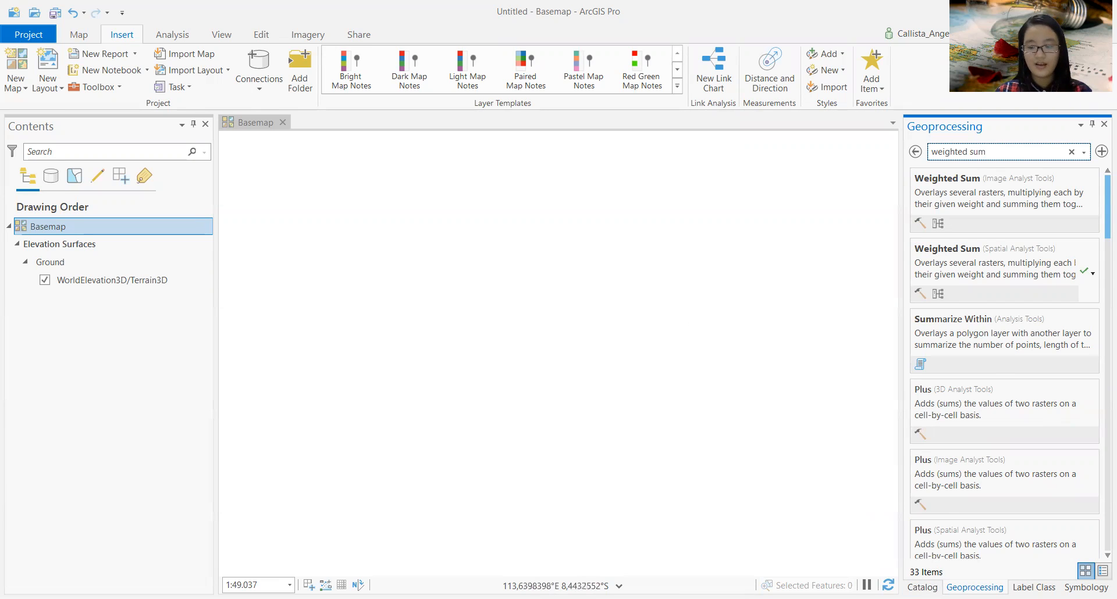
{"action": "left_click", "coordinate": [922, 588]}
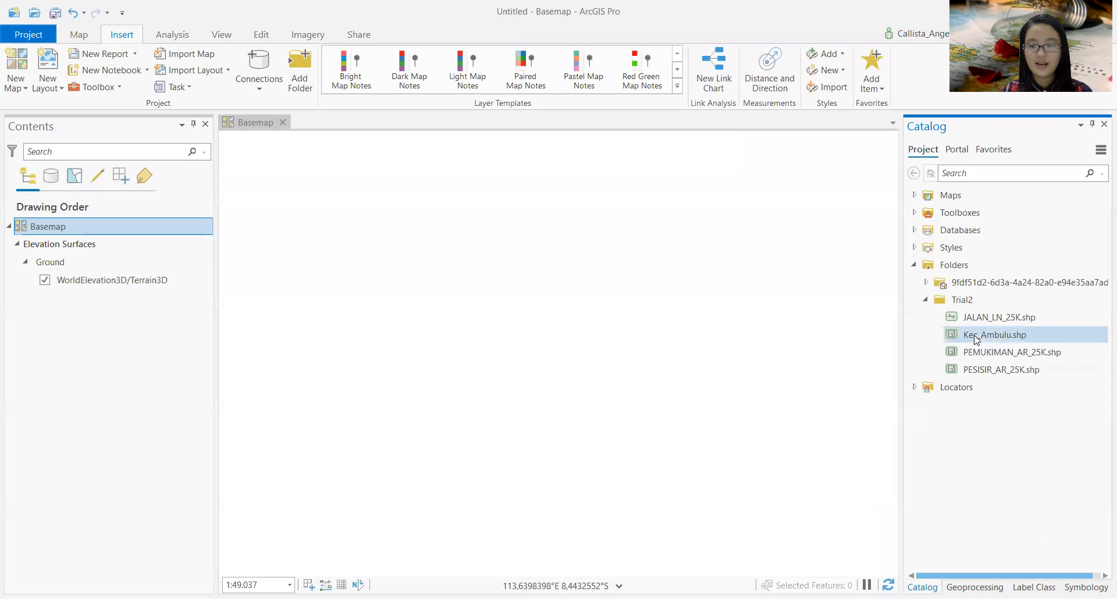
{"action": "left_click", "coordinate": [944, 320]}
{"action": "left_click", "coordinate": [968, 373], "text": "ctrl"}
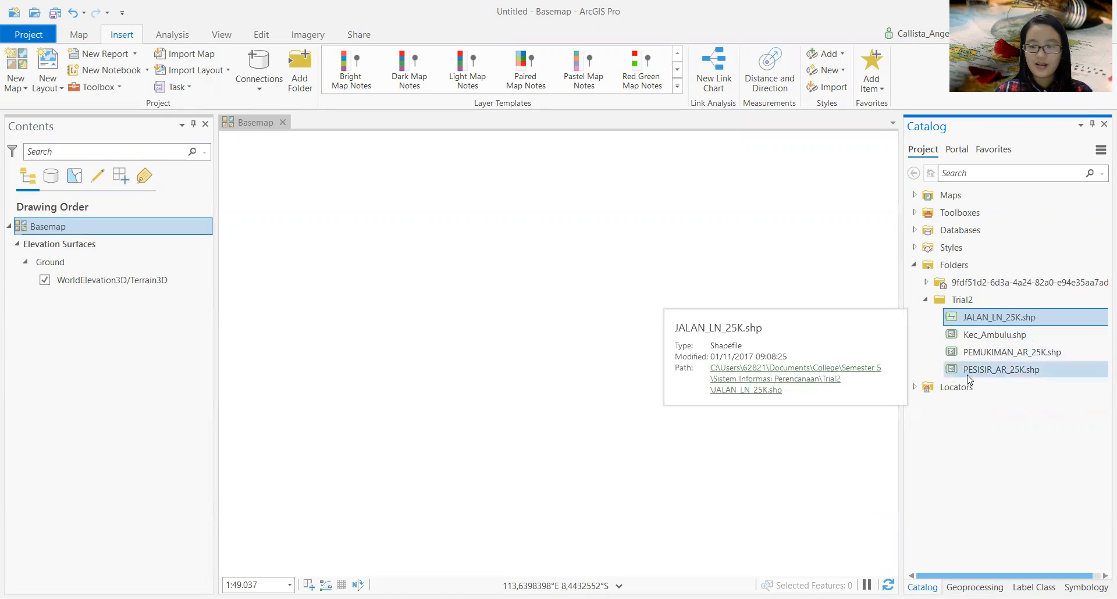
{"action": "left_click", "coordinate": [970, 352], "text": "ctrl"}
{"action": "left_click", "coordinate": [970, 337], "text": "ctrl"}
{"action": "left_click_drag", "start_coordinate": [974, 338], "coordinate": [551, 353]}
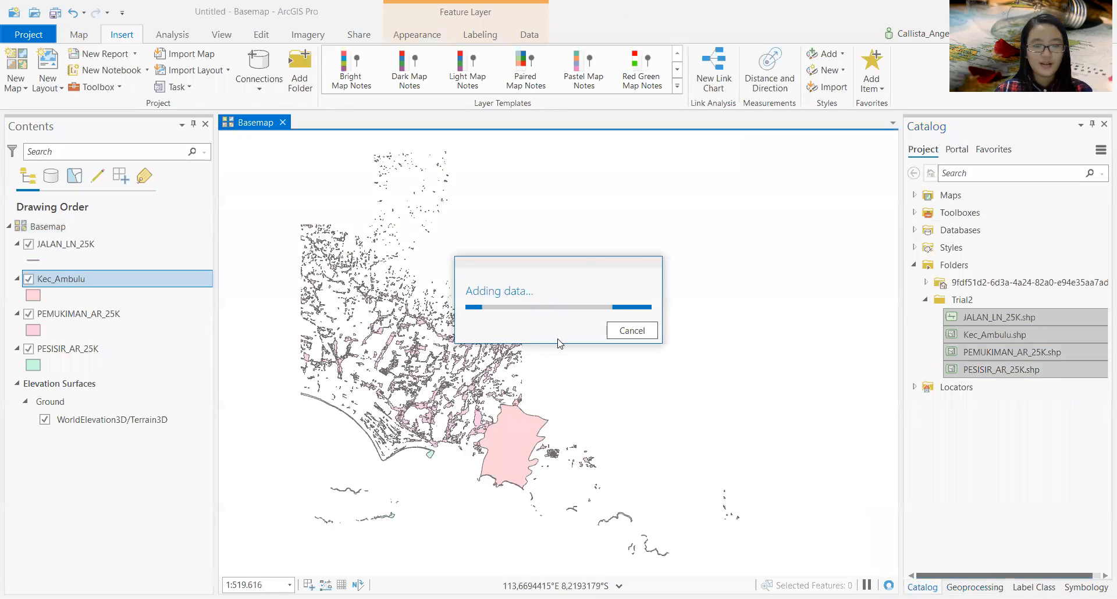
Step: Move the Kec_Ambulu layer below PESISIR_AR_25K in the drawing order
{"action": "scroll", "coordinate": [520, 474], "scroll_direction": "up", "scroll_amount": 4}
{"action": "left_click_drag", "start_coordinate": [545, 421], "coordinate": [595, 363]}
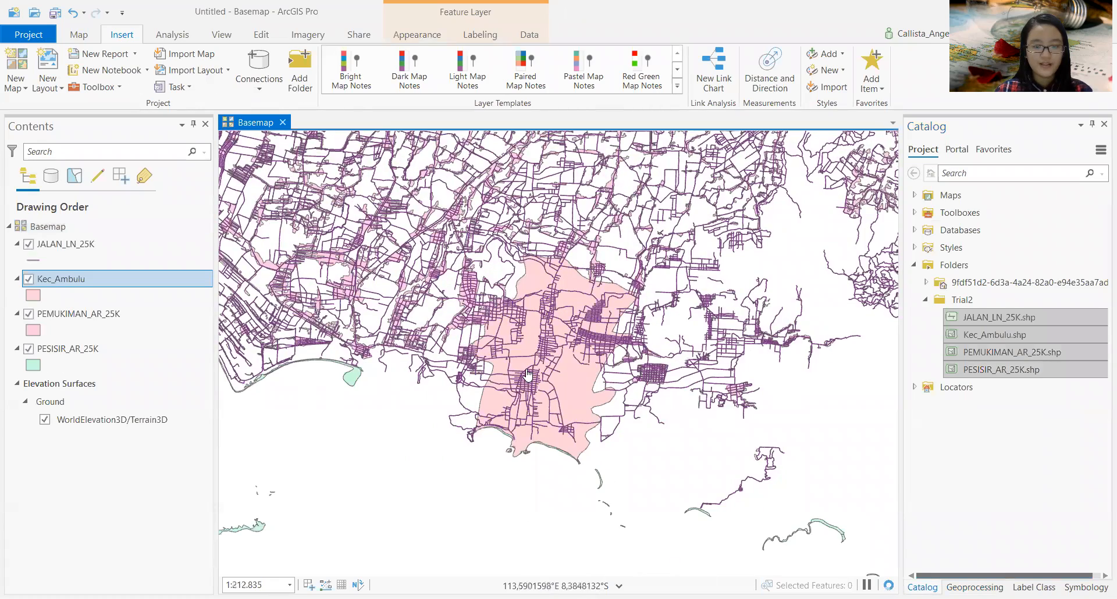
{"action": "scroll", "coordinate": [529, 374], "scroll_direction": "up", "scroll_amount": 2}
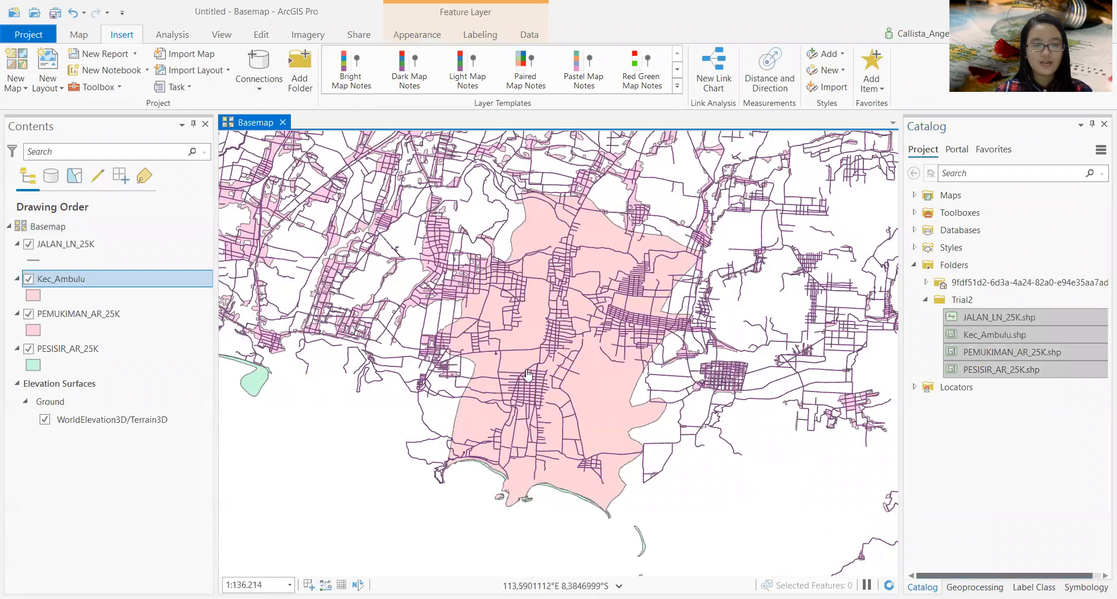
{"action": "scroll", "coordinate": [528, 374], "scroll_direction": "up", "scroll_amount": 2}
{"action": "left_click", "coordinate": [96, 381]}
{"action": "left_click_drag", "start_coordinate": [97, 380], "coordinate": [98, 379]}
Step: Examine the roads, settlements and coastal areas across the Kec_Ambulu district on the map
{"action": "left_click_drag", "start_coordinate": [627, 383], "coordinate": [594, 271]}
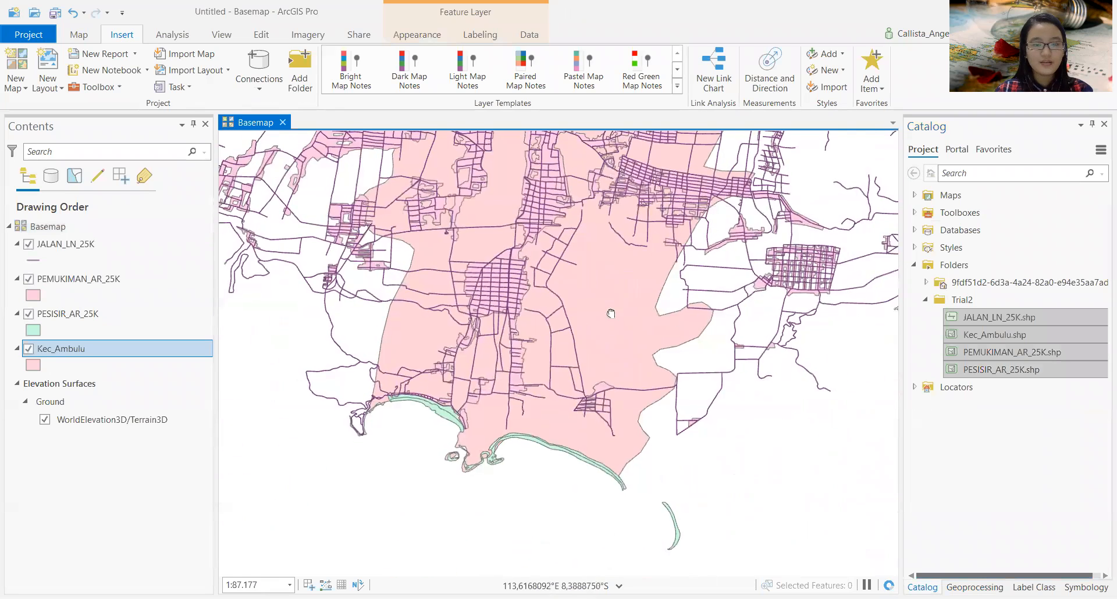
{"action": "left_click_drag", "start_coordinate": [611, 313], "coordinate": [617, 325]}
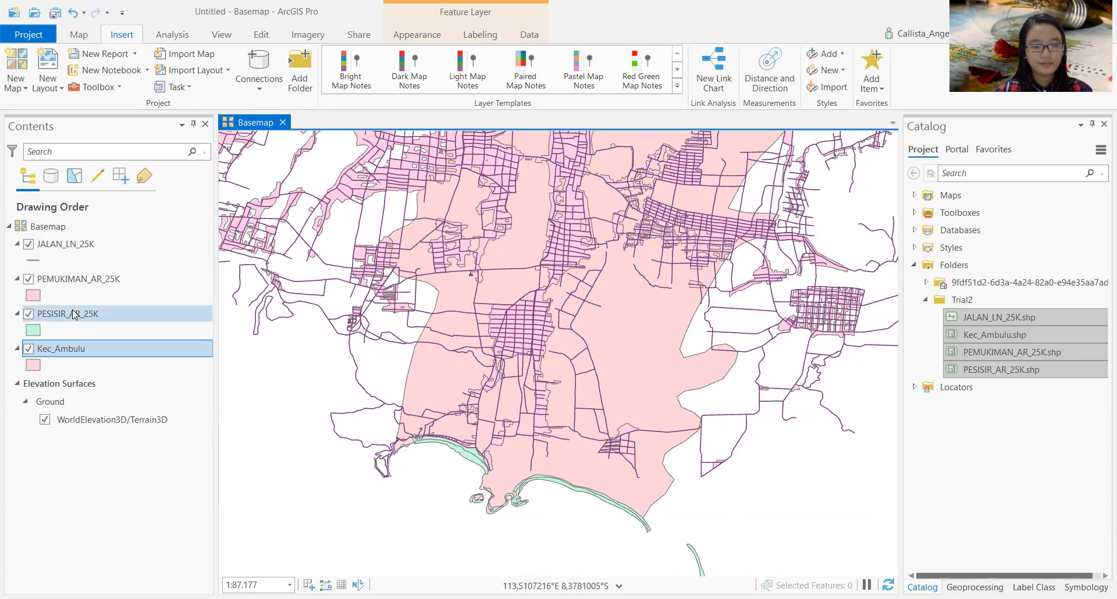
{"action": "left_click_drag", "start_coordinate": [571, 456], "coordinate": [616, 414]}
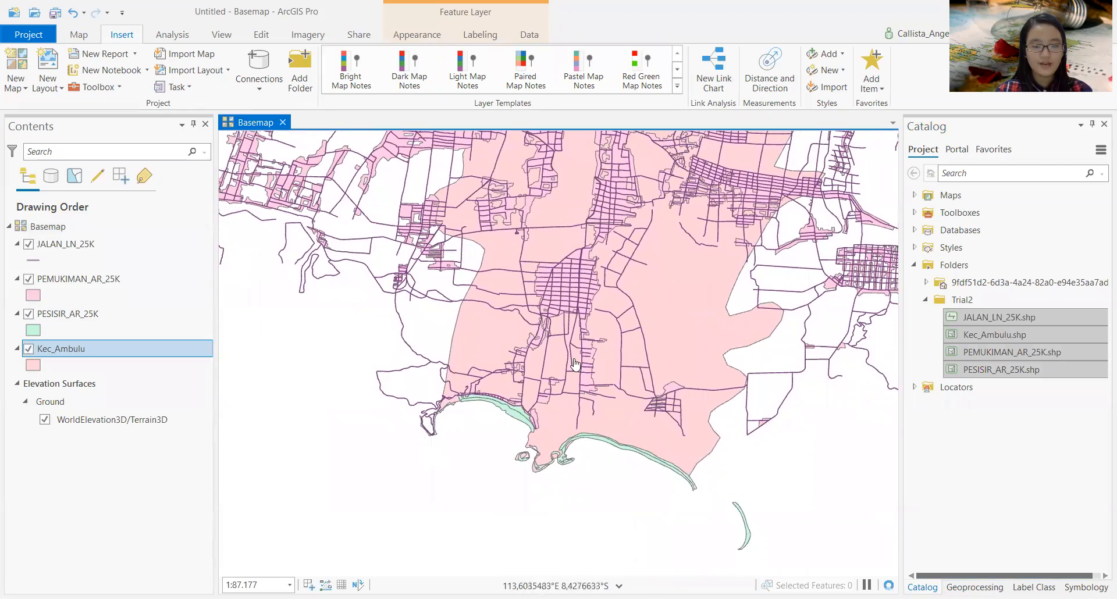
{"action": "scroll", "coordinate": [574, 364], "scroll_direction": "up", "scroll_amount": 2}
{"action": "scroll", "coordinate": [440, 293], "scroll_direction": "up", "scroll_amount": 2}
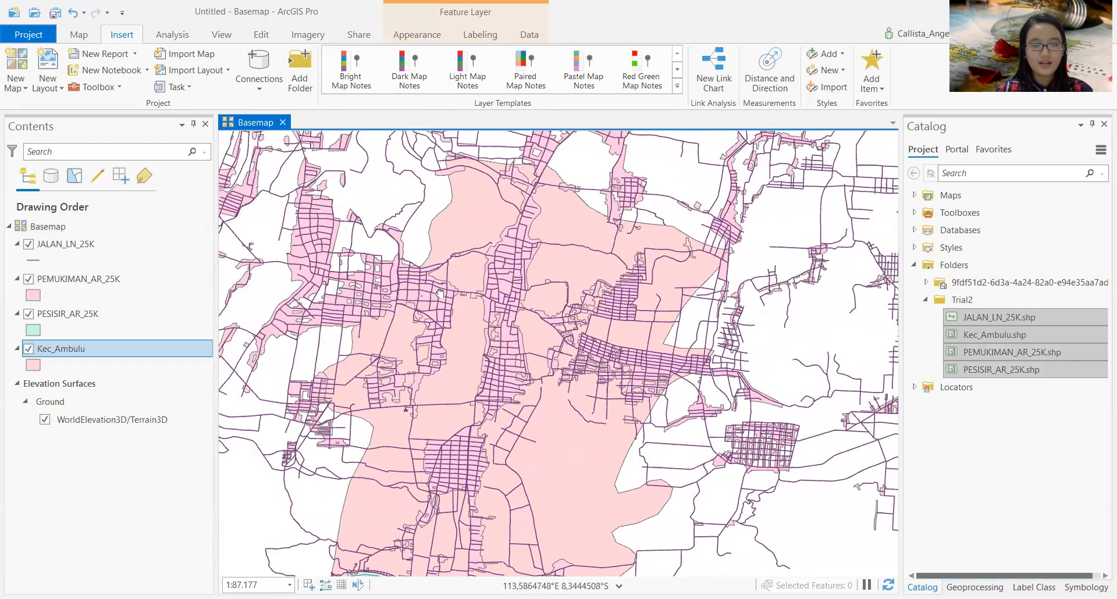
{"action": "scroll", "coordinate": [440, 294], "scroll_direction": "up", "scroll_amount": 2}
{"action": "scroll", "coordinate": [440, 294], "scroll_direction": "down", "scroll_amount": 4}
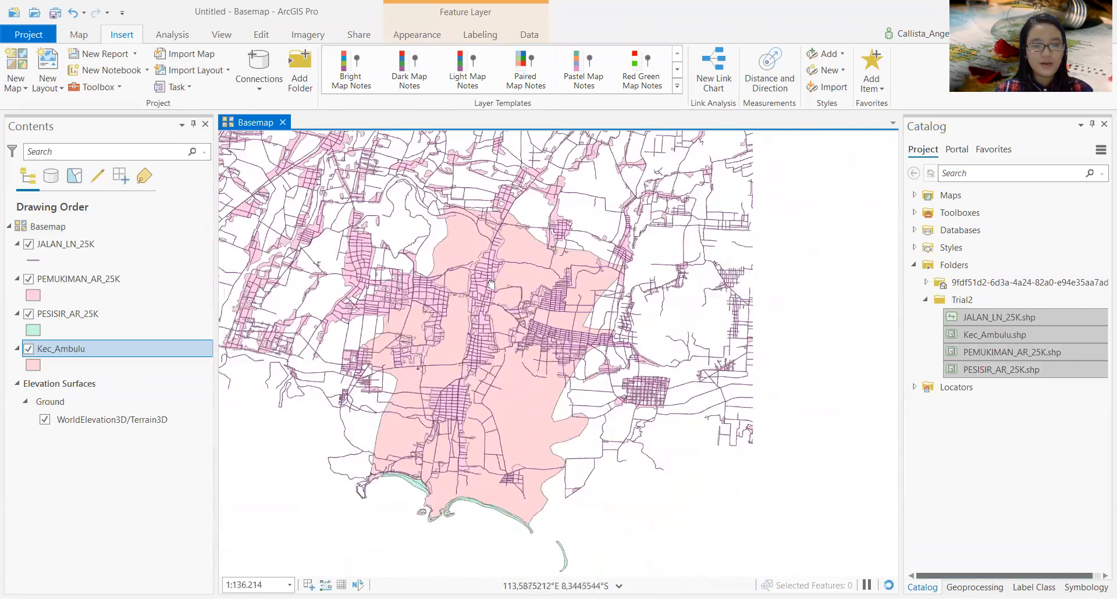
{"action": "left_click_drag", "start_coordinate": [491, 284], "coordinate": [514, 264]}
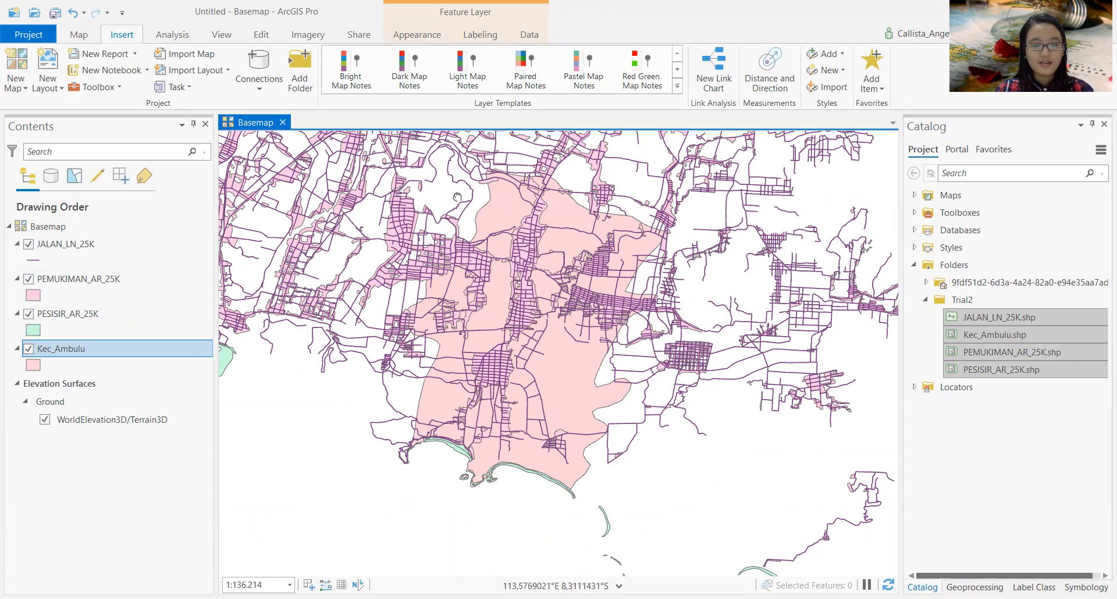
{"action": "left_click_drag", "start_coordinate": [462, 189], "coordinate": [455, 221]}
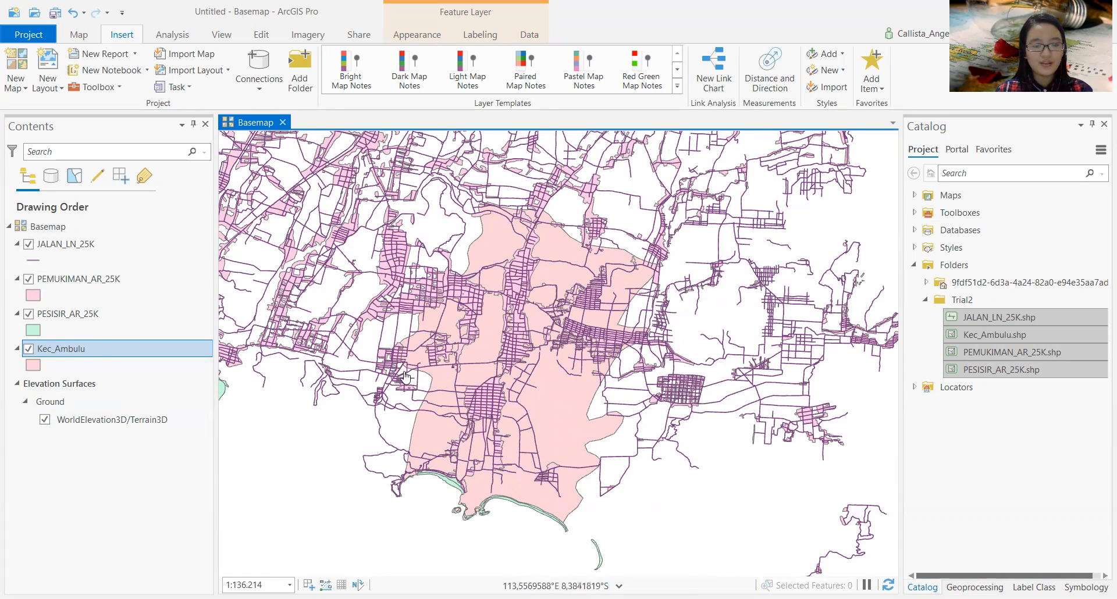
{"action": "left_click_drag", "start_coordinate": [406, 359], "coordinate": [486, 390]}
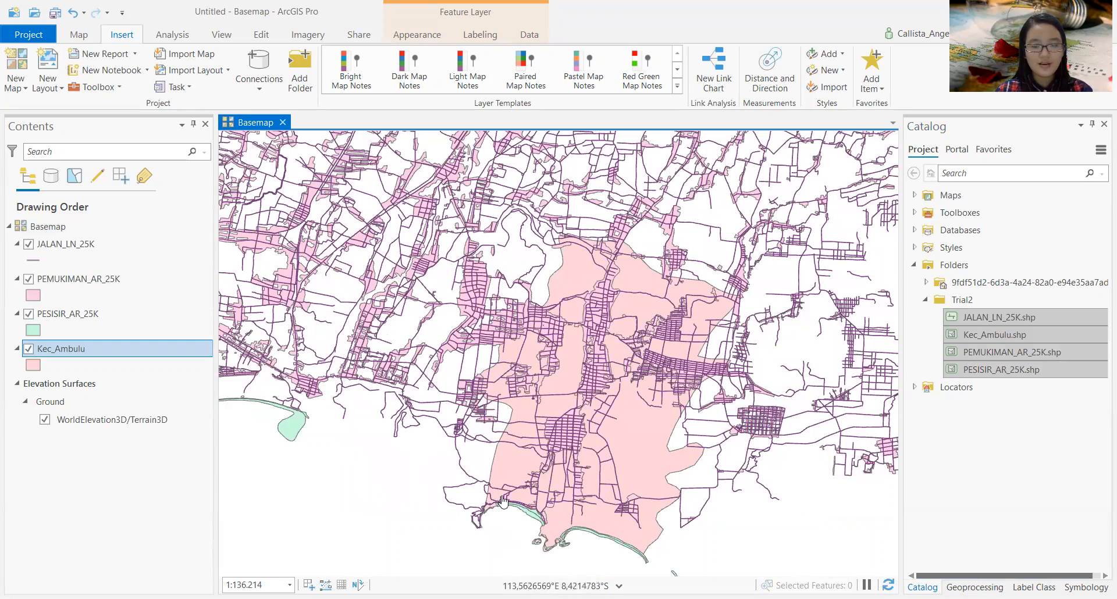
{"action": "left_click_drag", "start_coordinate": [503, 498], "coordinate": [466, 378]}
{"action": "scroll", "coordinate": [522, 308], "scroll_direction": "down", "scroll_amount": 1}
{"action": "scroll", "coordinate": [522, 307], "scroll_direction": "up", "scroll_amount": 2}
{"action": "left_click_drag", "start_coordinate": [522, 308], "coordinate": [514, 380]}
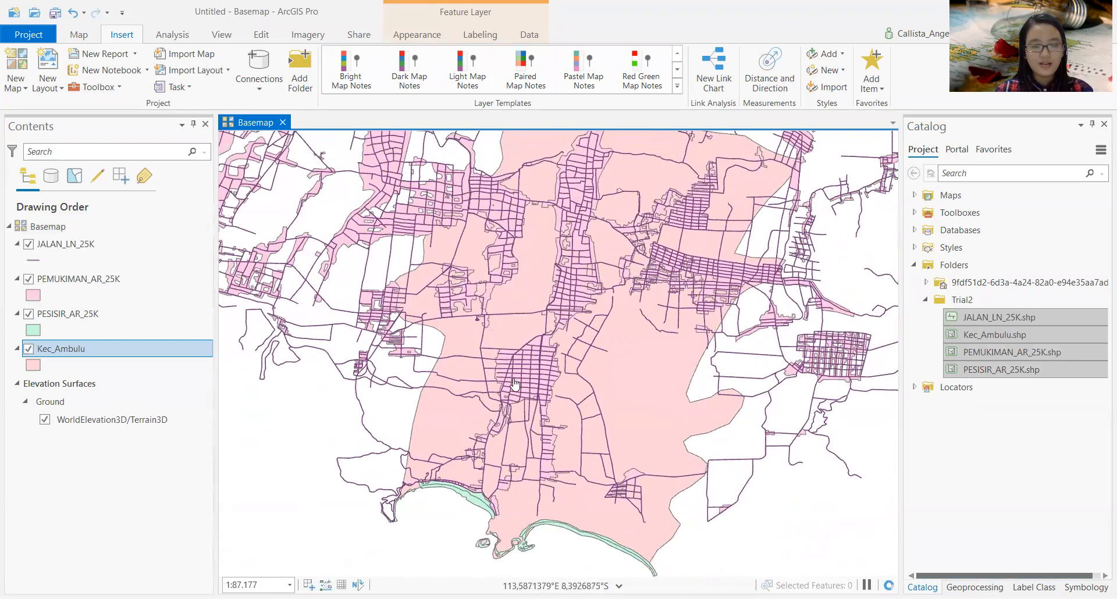
{"action": "scroll", "coordinate": [514, 381], "scroll_direction": "down", "scroll_amount": 2}
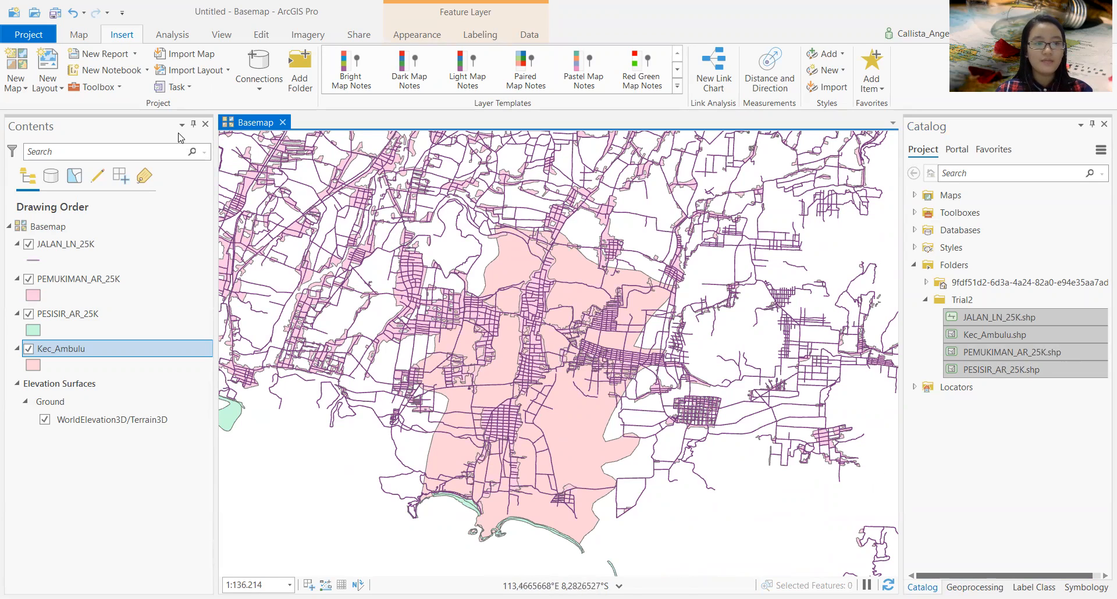
Step: Create a new ModelBuilder model and open the geoprocessing tool search
{"action": "left_click", "coordinate": [185, 37]}
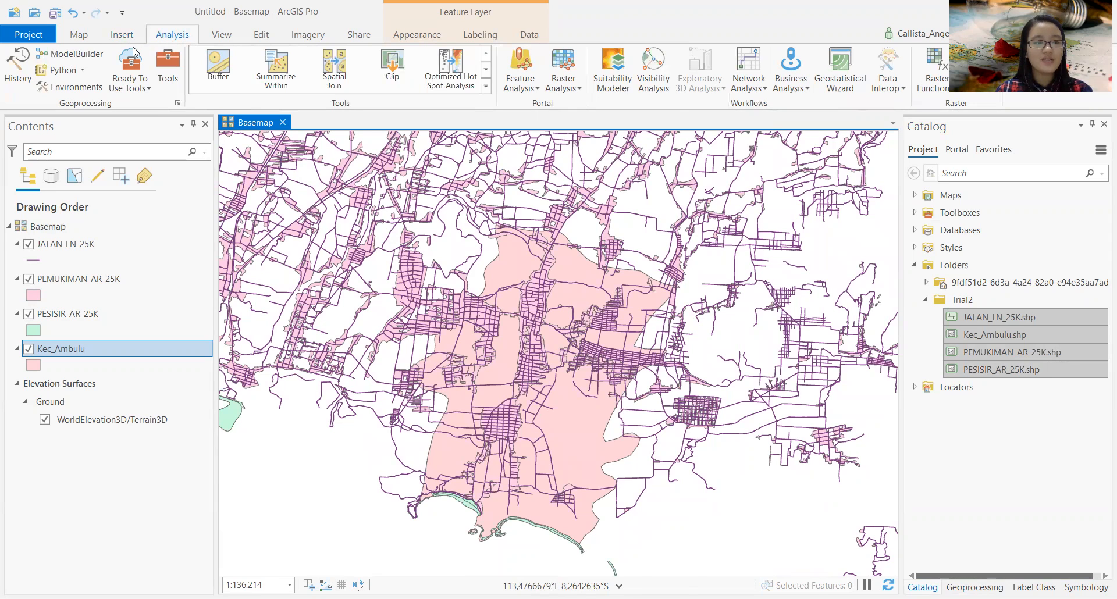
{"action": "left_click", "coordinate": [89, 58]}
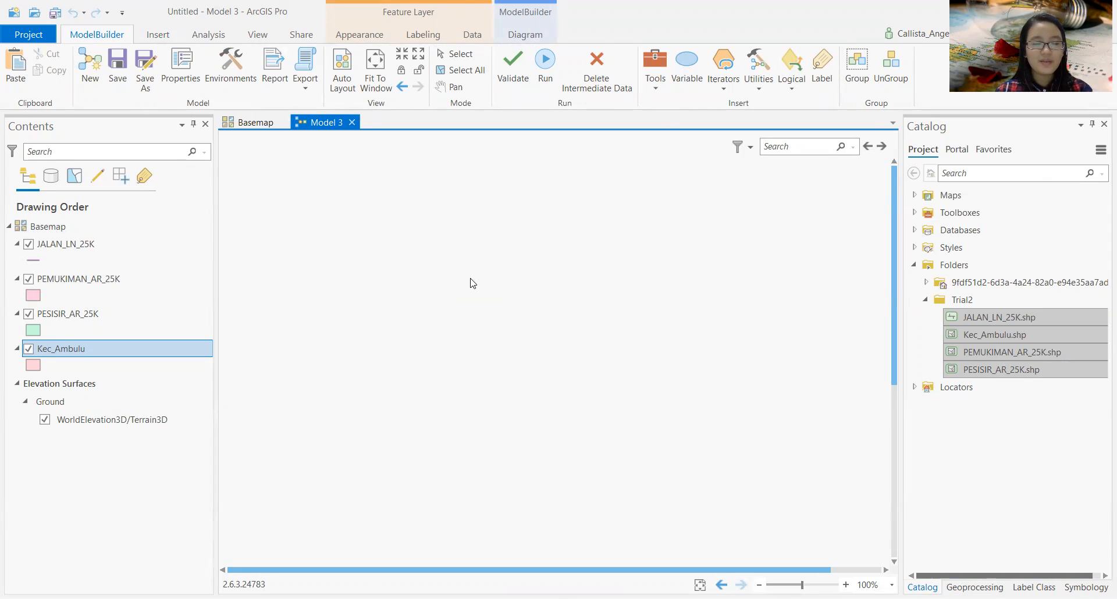
{"action": "left_click", "coordinate": [975, 587]}
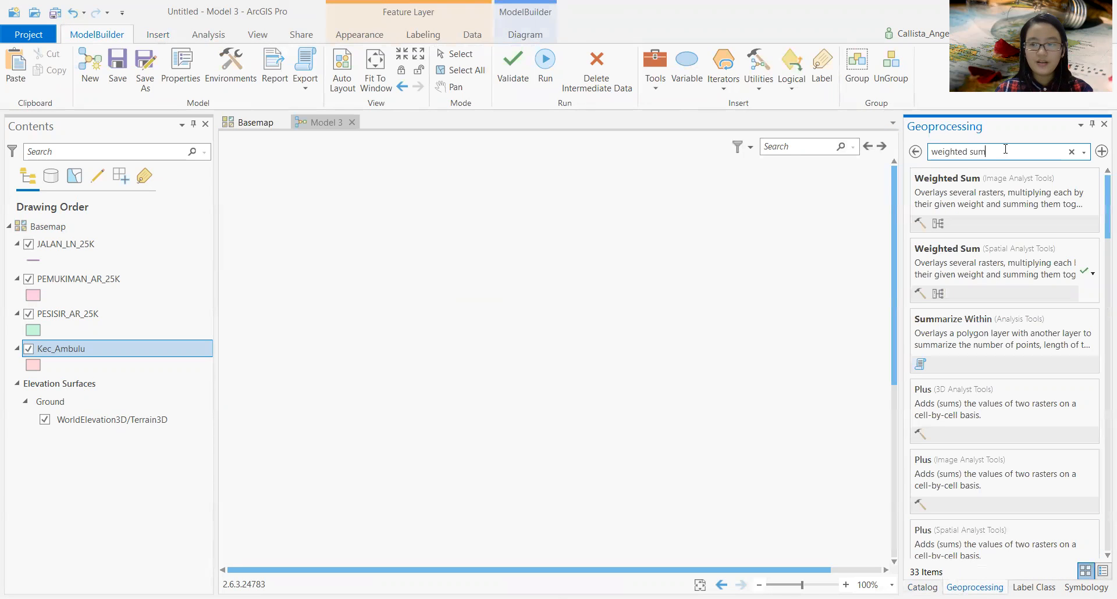
{"action": "left_click_drag", "start_coordinate": [1006, 149], "coordinate": [857, 153]}
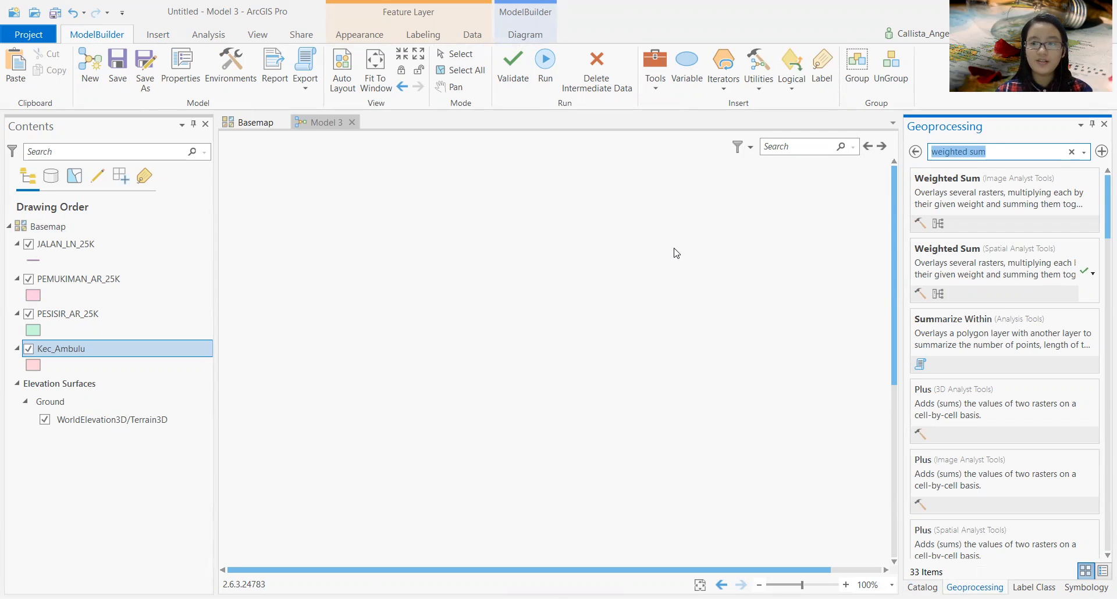
Step: Add the JALAN_LN_25K, PEMUKIMAN_AR_25K and PESISIR_AR_25K layers to the model and arrange them in a vertical column
{"action": "left_click", "coordinate": [76, 246]}
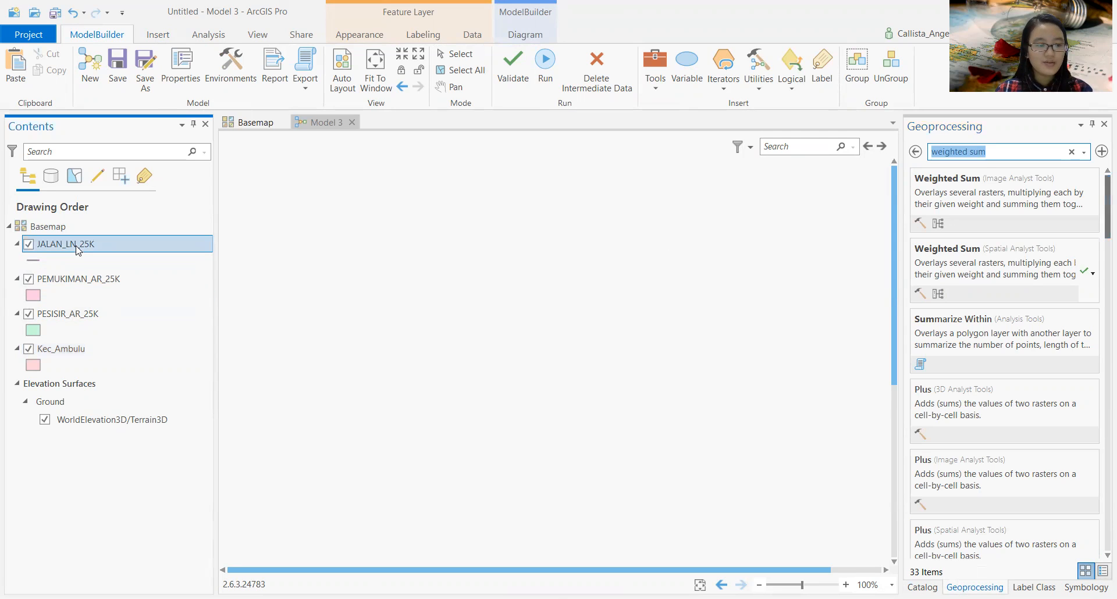
{"action": "left_click", "coordinate": [80, 282], "text": "ctrl"}
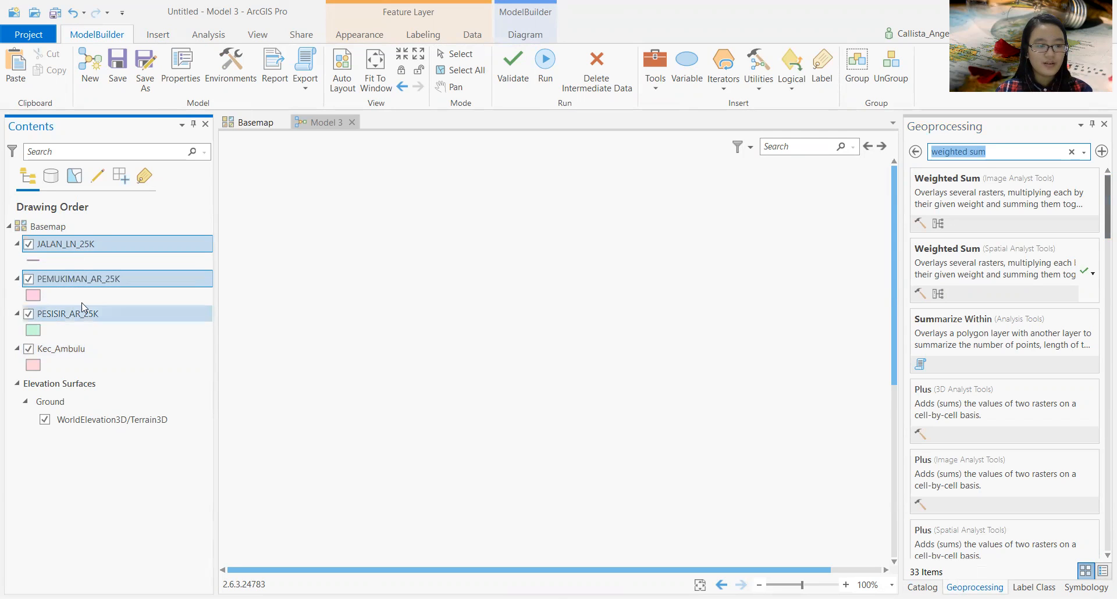
{"action": "left_click", "coordinate": [91, 319], "text": "ctrl"}
{"action": "left_click_drag", "start_coordinate": [97, 252], "coordinate": [505, 266]}
{"action": "left_click_drag", "start_coordinate": [125, 277], "coordinate": [513, 399]}
{"action": "left_click_drag", "start_coordinate": [101, 307], "coordinate": [506, 497]}
{"action": "left_click_drag", "start_coordinate": [586, 412], "coordinate": [517, 418]}
{"action": "left_click_drag", "start_coordinate": [473, 254], "coordinate": [618, 314]}
{"action": "left_click_drag", "start_coordinate": [549, 295], "coordinate": [513, 327]}
{"action": "left_click", "coordinate": [646, 382]}
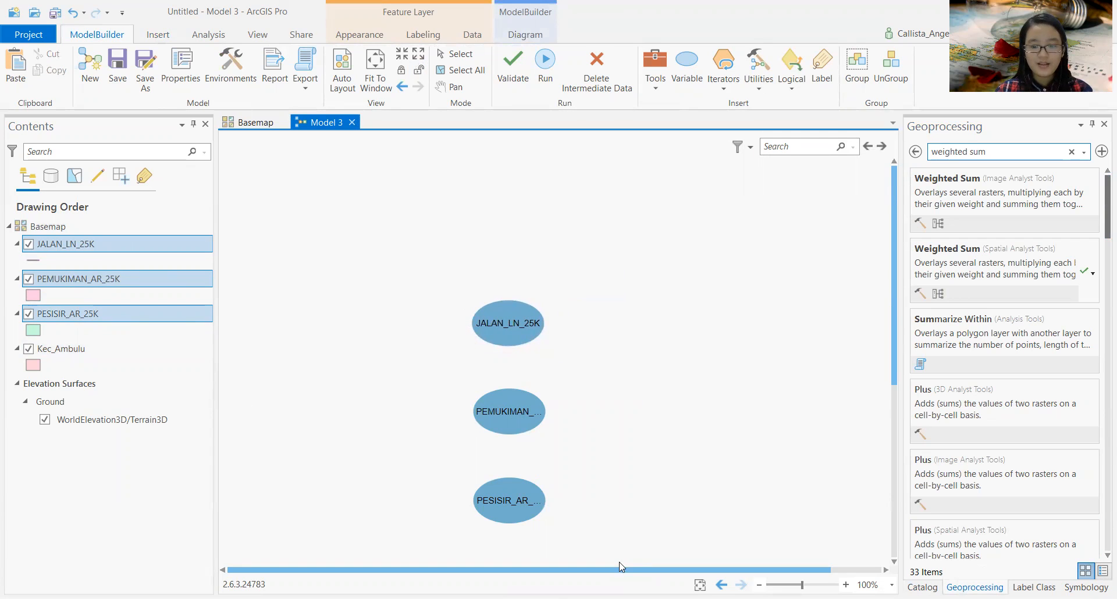
Step: Search for the Clip tool and add three Clip (Analysis Tools) processes to the model beside the input layers
{"action": "left_click_drag", "start_coordinate": [622, 570], "coordinate": [674, 572]}
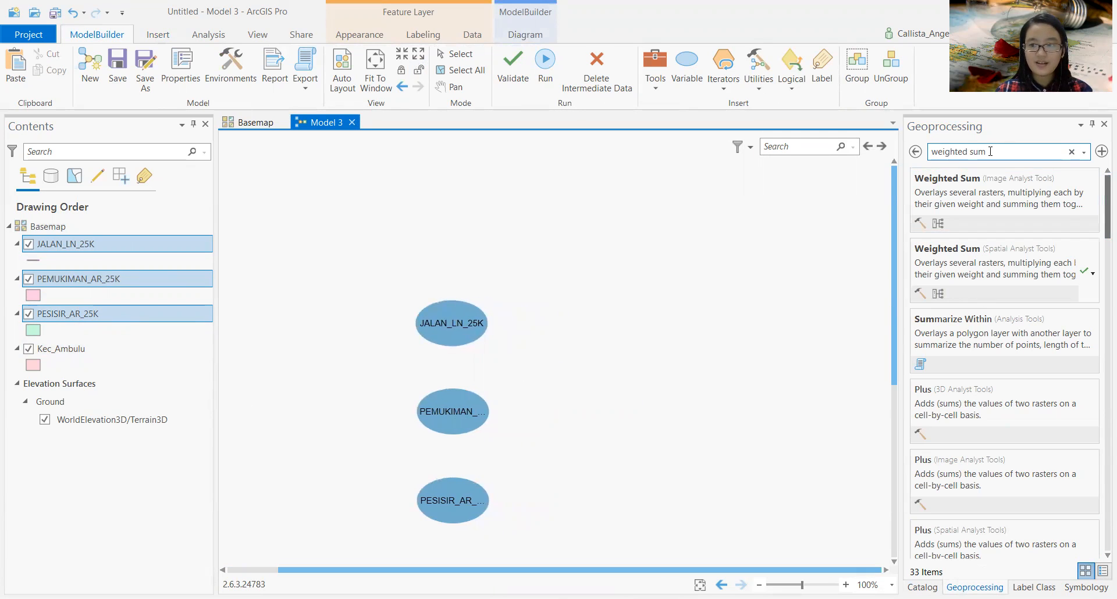
{"action": "left_click_drag", "start_coordinate": [989, 152], "coordinate": [893, 166]}
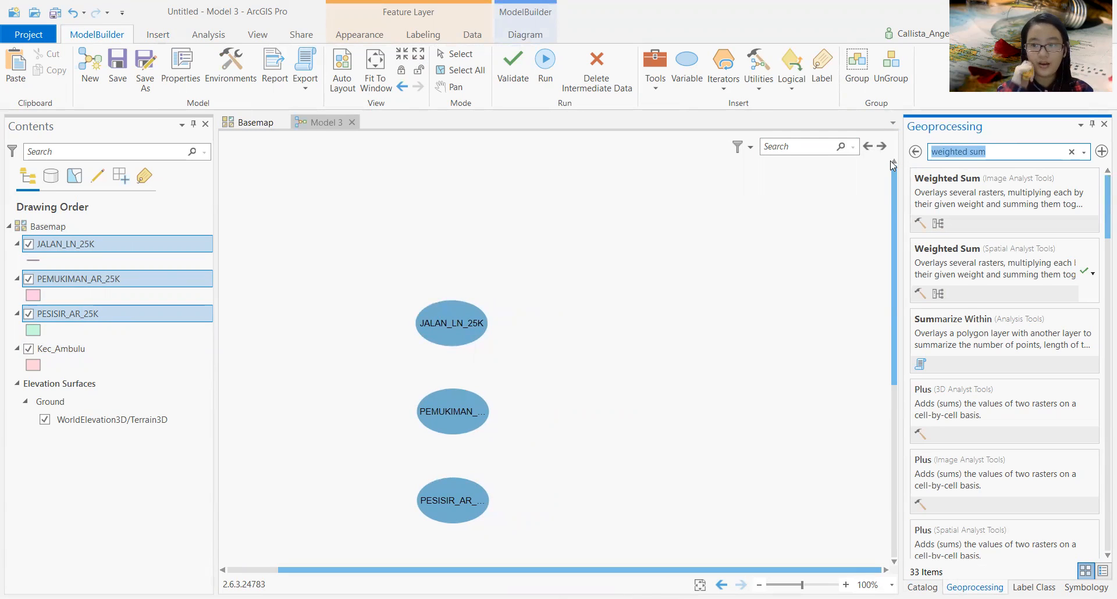
{"action": "type", "text": "clip"}
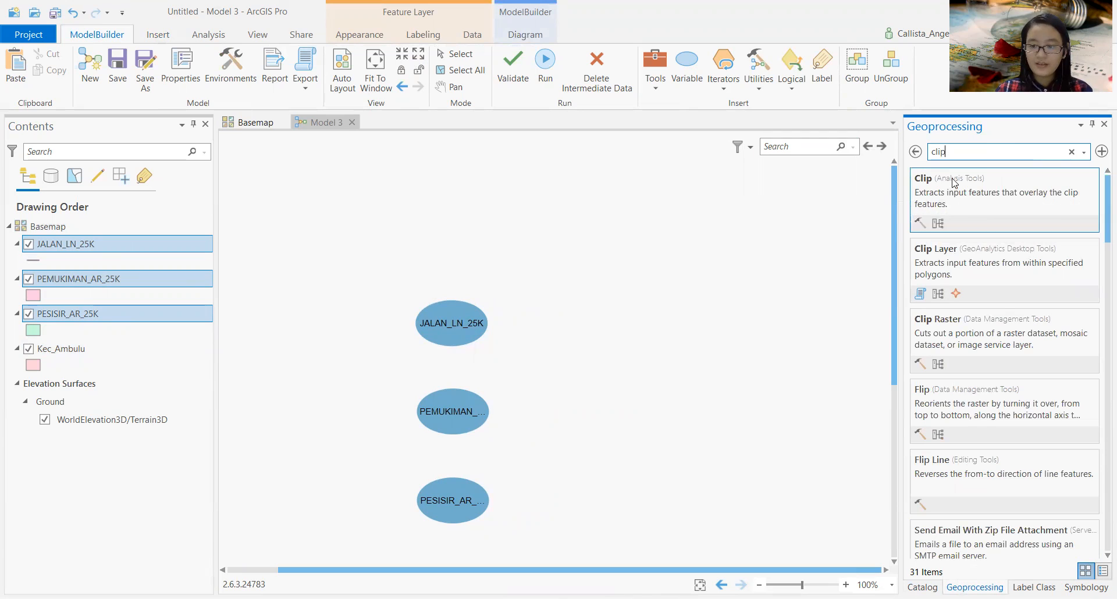
{"action": "left_click_drag", "start_coordinate": [932, 174], "coordinate": [689, 299]}
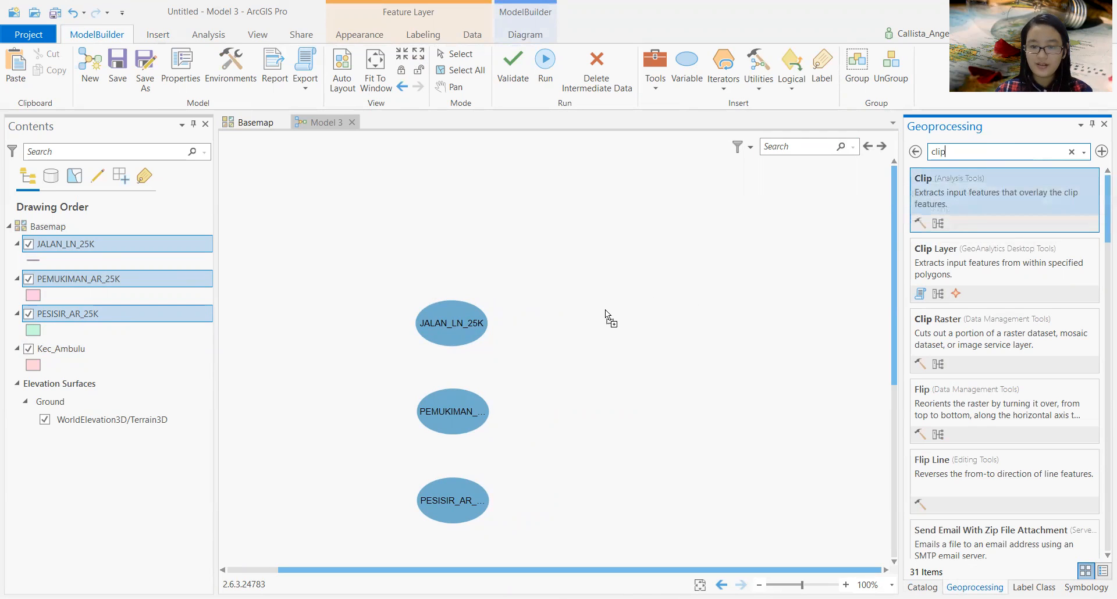
{"action": "left_click_drag", "start_coordinate": [605, 309], "coordinate": [597, 317]}
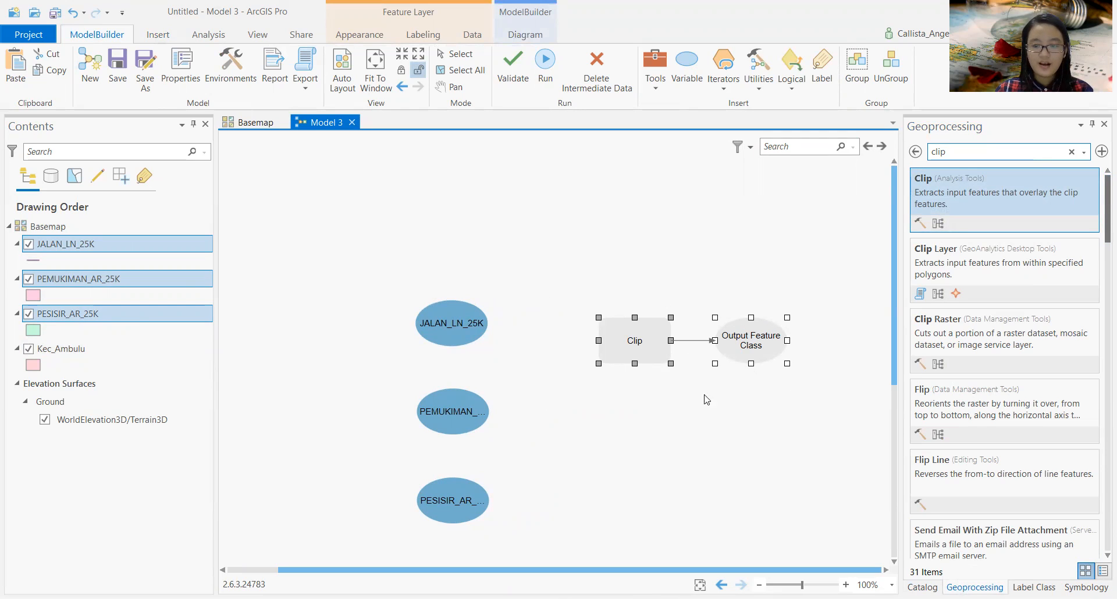
{"action": "left_click", "coordinate": [925, 211]}
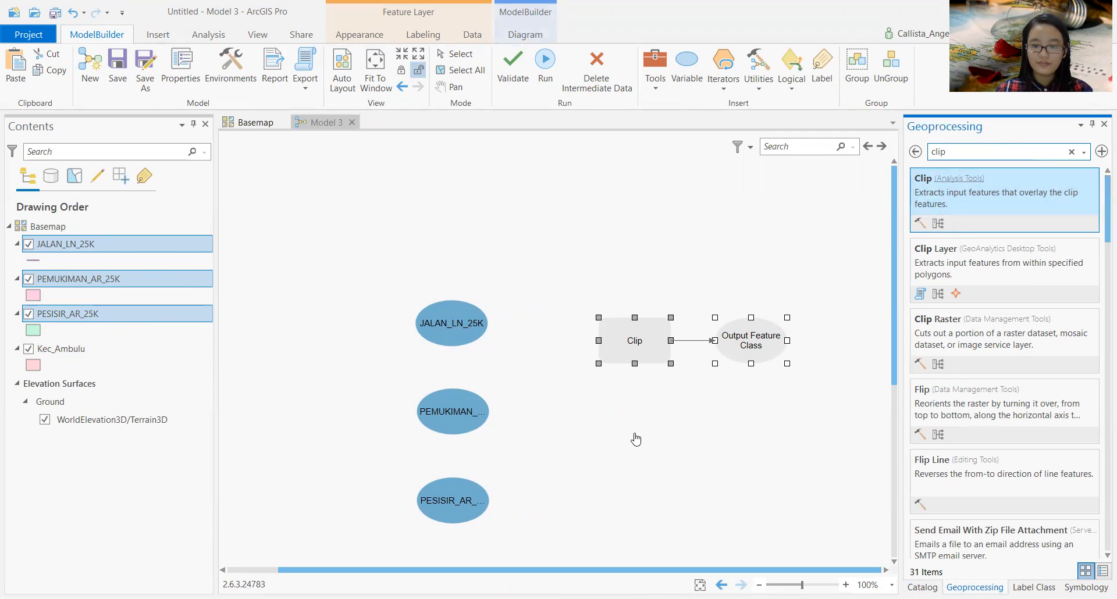
{"action": "left_click_drag", "start_coordinate": [919, 181], "coordinate": [712, 385]}
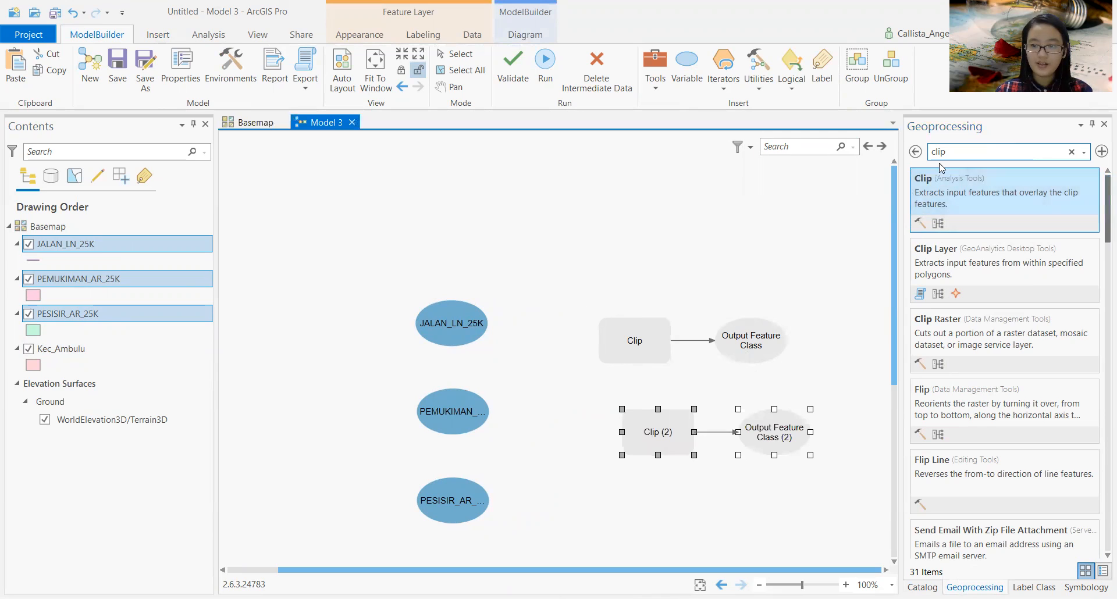
{"action": "mouse_move", "coordinate": [784, 331]}
{"action": "left_mouse_down"}
{"action": "mouse_move", "coordinate": [606, 501]}
{"action": "mouse_move", "coordinate": [698, 549]}
{"action": "mouse_move", "coordinate": [820, 553]}
{"action": "left_mouse_up"}
Step: Move the three Clip processes and their outputs together closer to the input layers
{"action": "left_click_drag", "start_coordinate": [559, 236], "coordinate": [869, 553]}
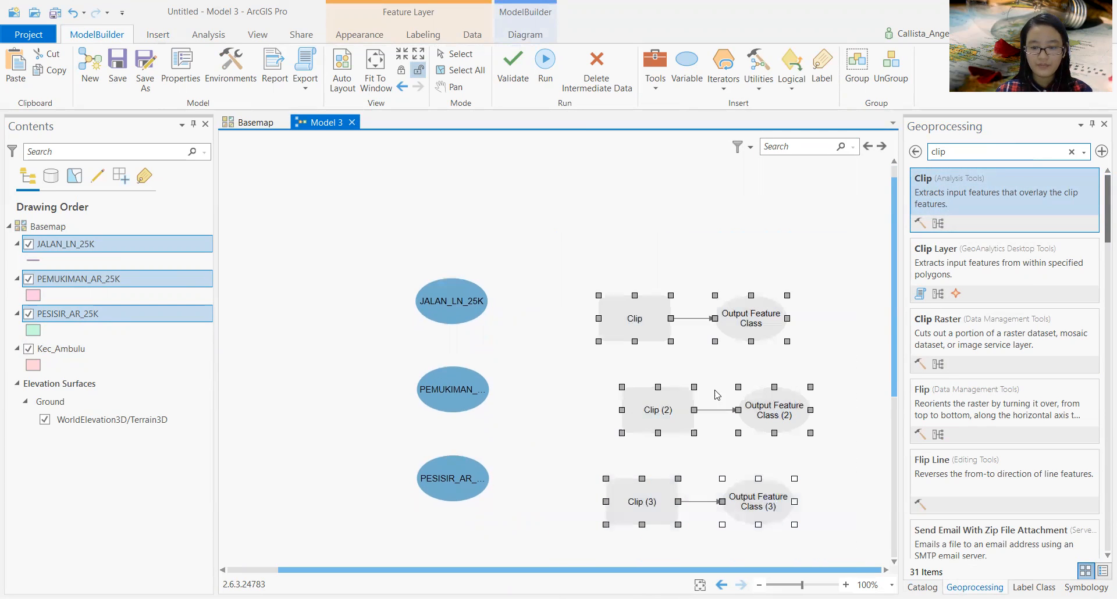
{"action": "left_click_drag", "start_coordinate": [665, 398], "coordinate": [620, 369]}
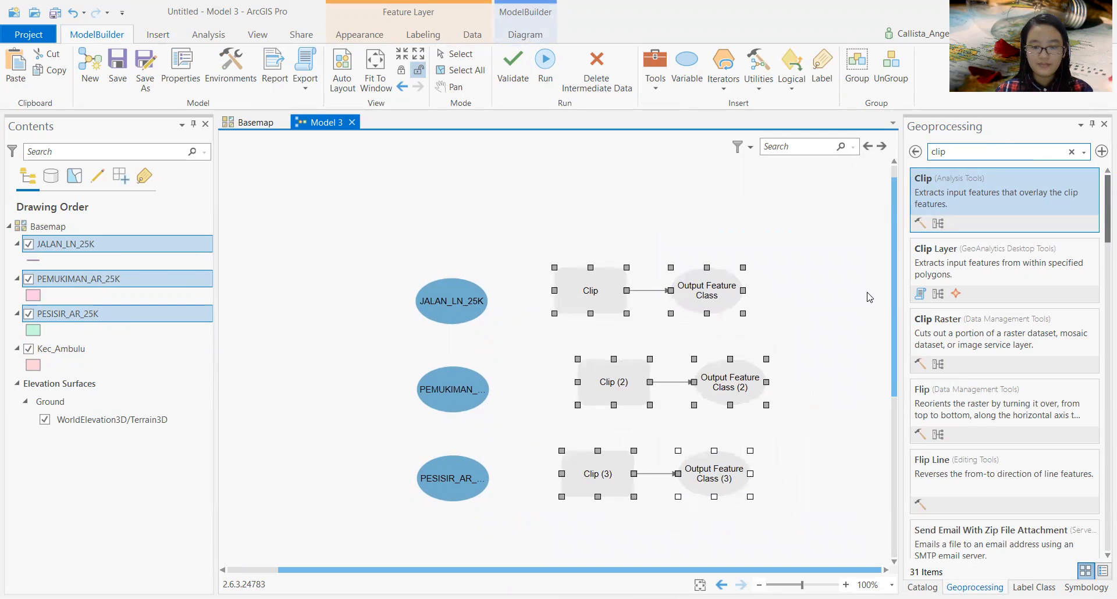
{"action": "left_click", "coordinate": [718, 323]}
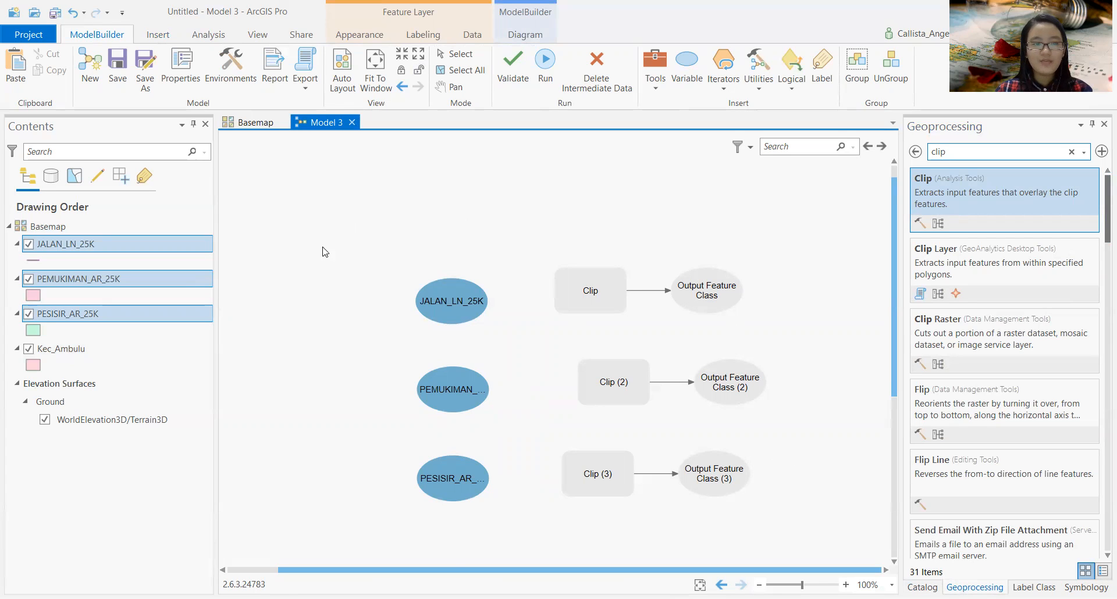
{"action": "right_click", "coordinate": [582, 308]}
{"action": "left_click", "coordinate": [511, 324]}
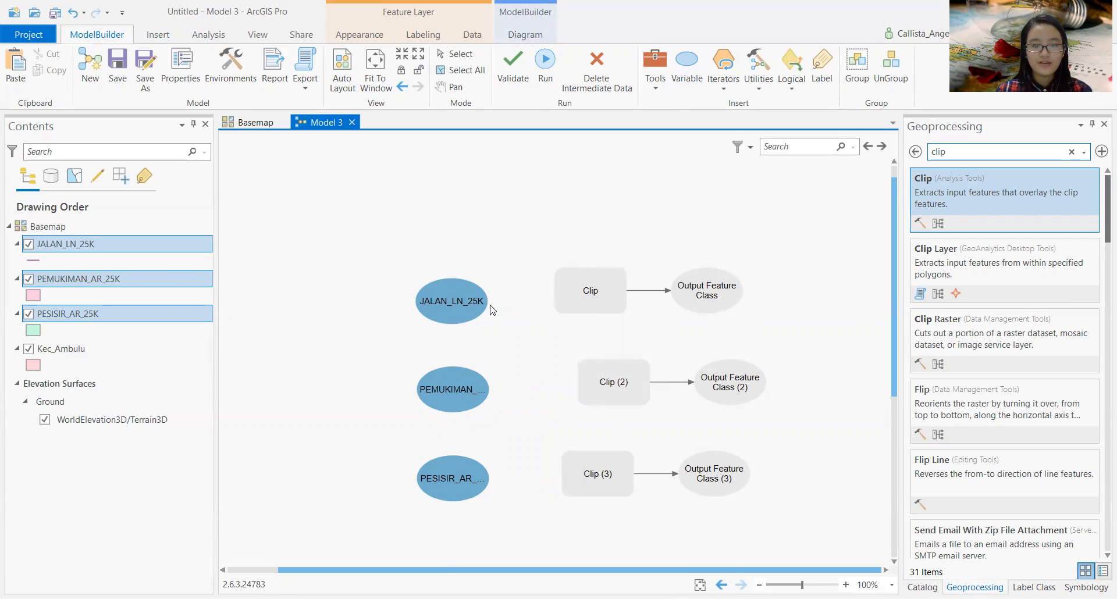
Step: Connect the road, settlement and coast layers each to its own Clip process as Input Features
{"action": "left_click_drag", "start_coordinate": [483, 303], "coordinate": [554, 292]}
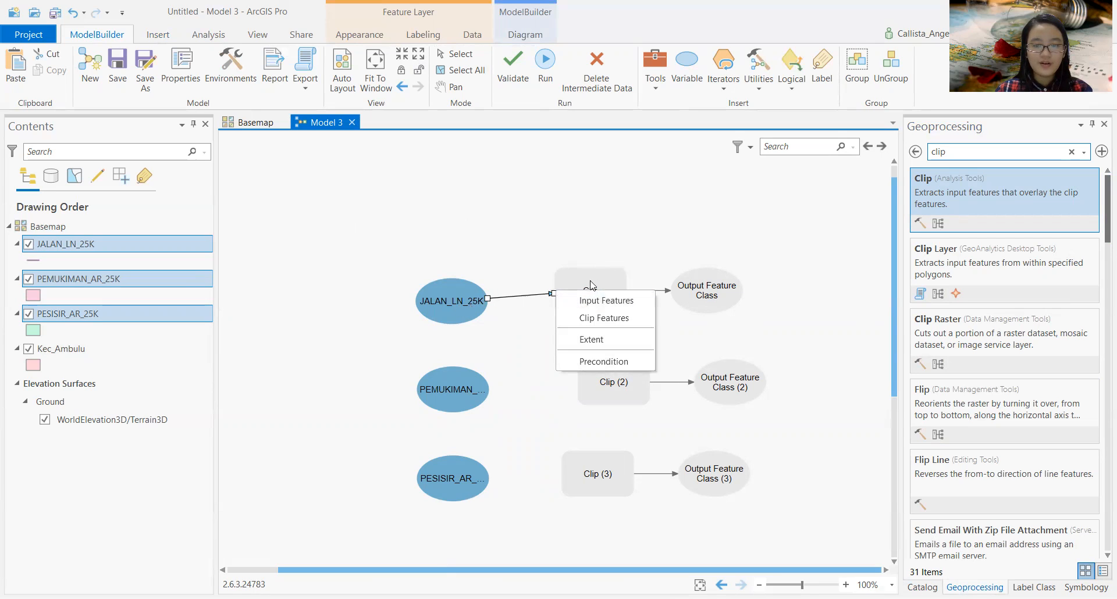
{"action": "left_click", "coordinate": [613, 307]}
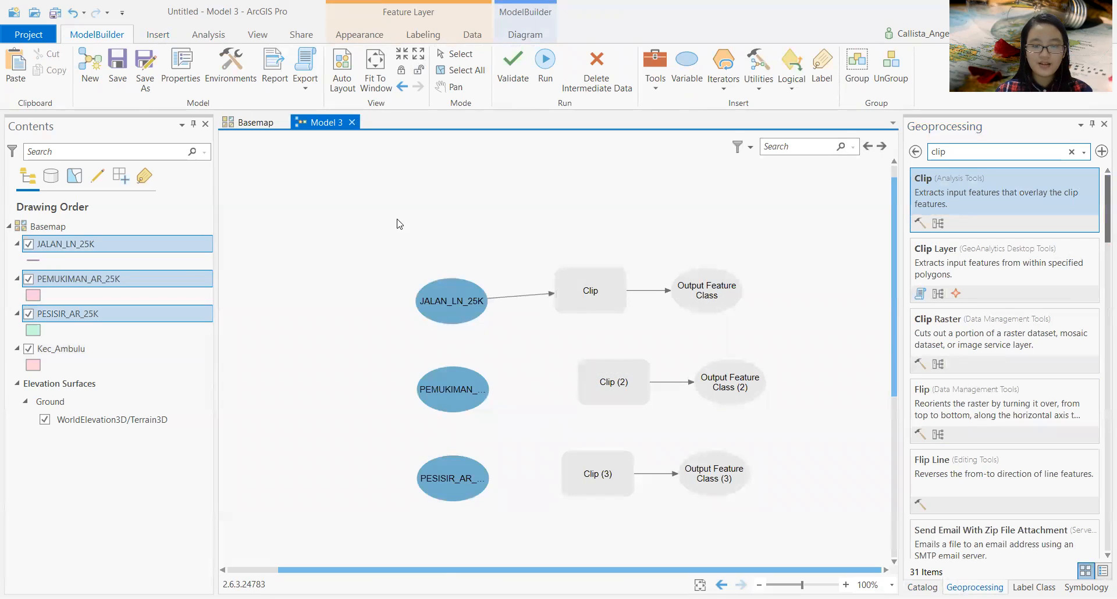
{"action": "left_click_drag", "start_coordinate": [489, 391], "coordinate": [580, 391]}
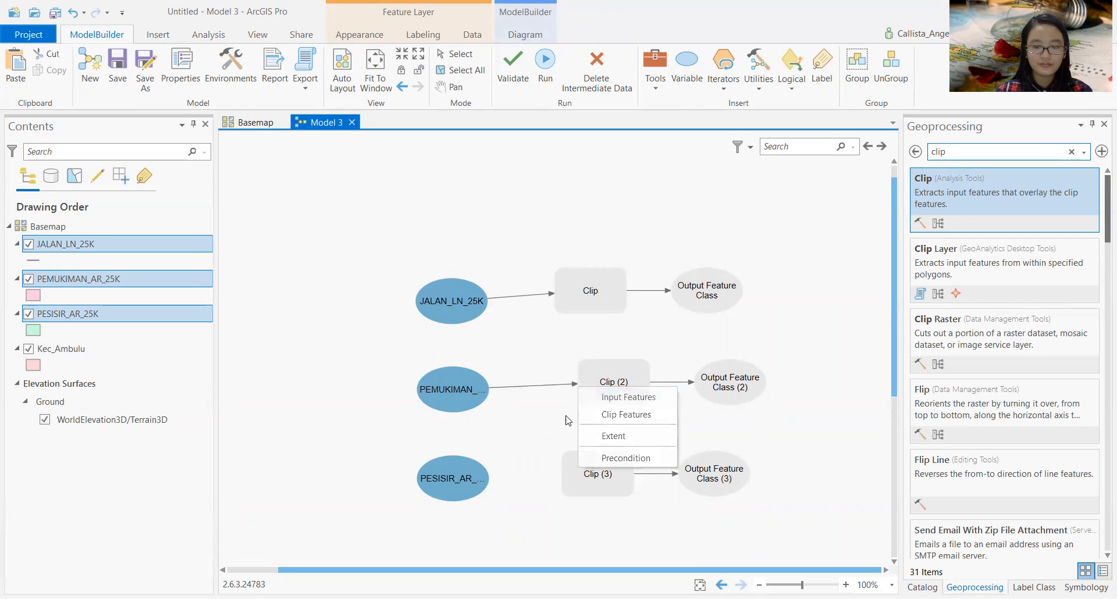
{"action": "left_click", "coordinate": [605, 398]}
{"action": "left_click_drag", "start_coordinate": [429, 477], "coordinate": [565, 476]}
{"action": "left_click", "coordinate": [588, 486]}
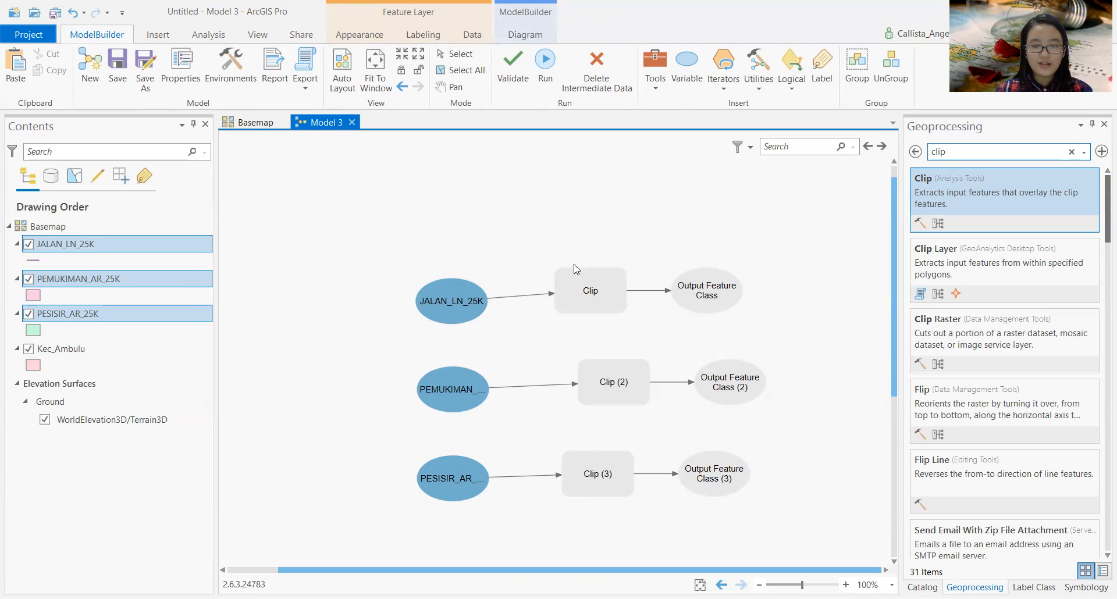
Step: Set Kec_Ambulu as the Clip Features of the road layer's Clip process
{"action": "left_click", "coordinate": [611, 298]}
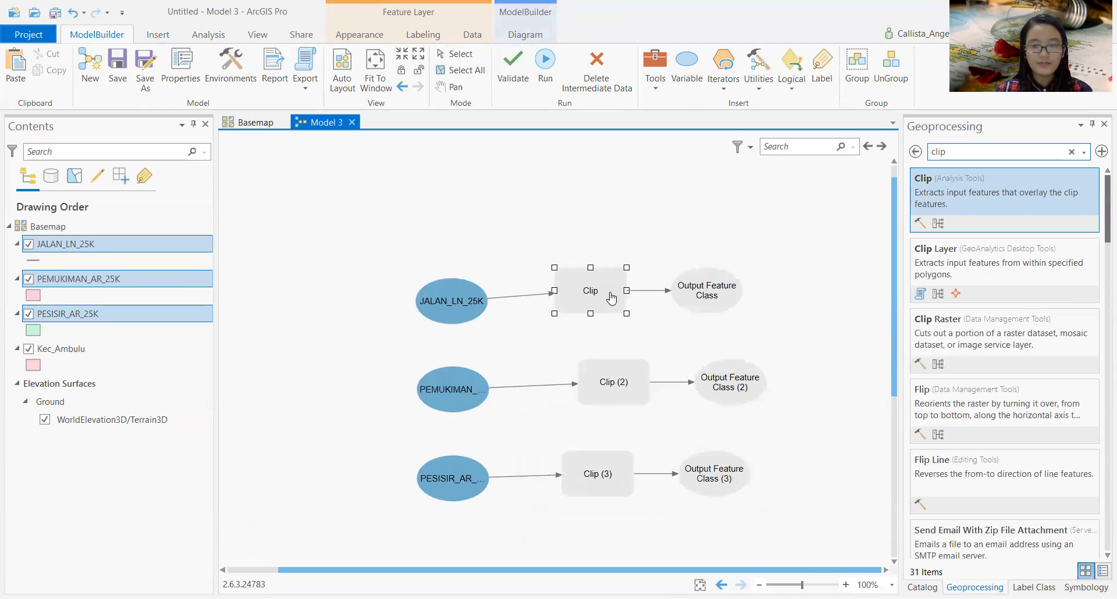
{"action": "double_click", "coordinate": [611, 298]}
{"action": "left_click_drag", "start_coordinate": [737, 284], "coordinate": [654, 165]}
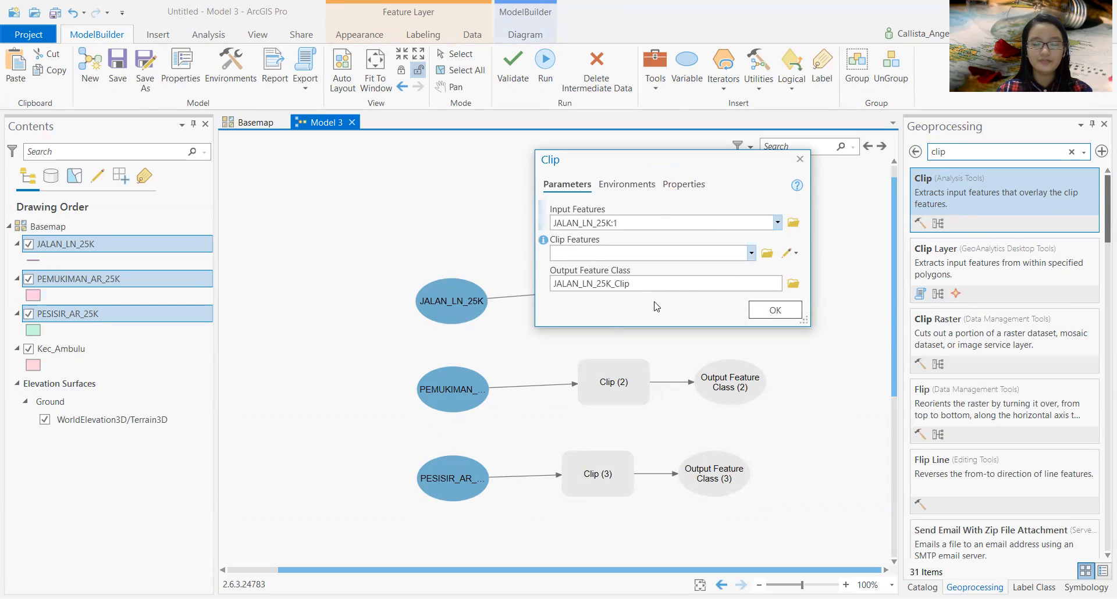
{"action": "left_click", "coordinate": [752, 253]}
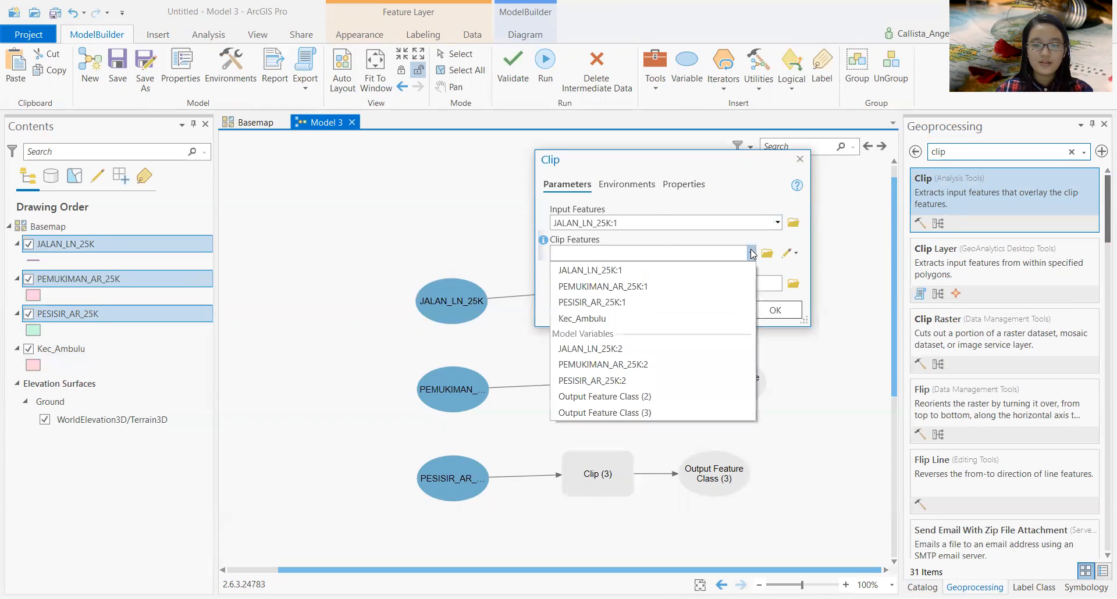
{"action": "left_click", "coordinate": [611, 318]}
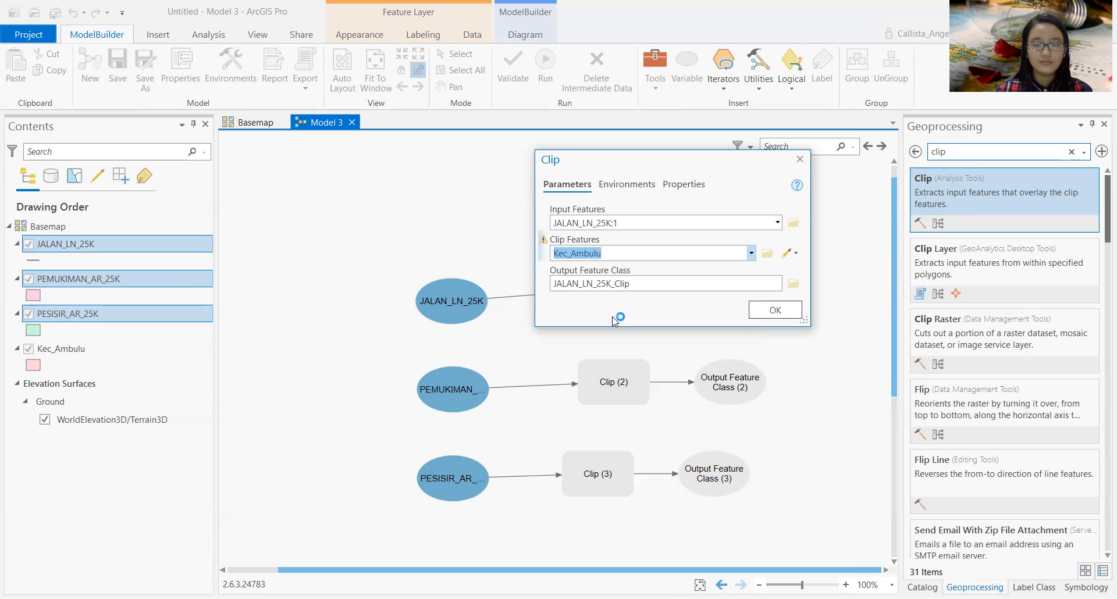
Step: Set the road Clip's output feature class to jln_clip in the Trial2 folder and apply the parameters
{"action": "left_click", "coordinate": [793, 284]}
{"action": "double_click", "coordinate": [258, 289]}
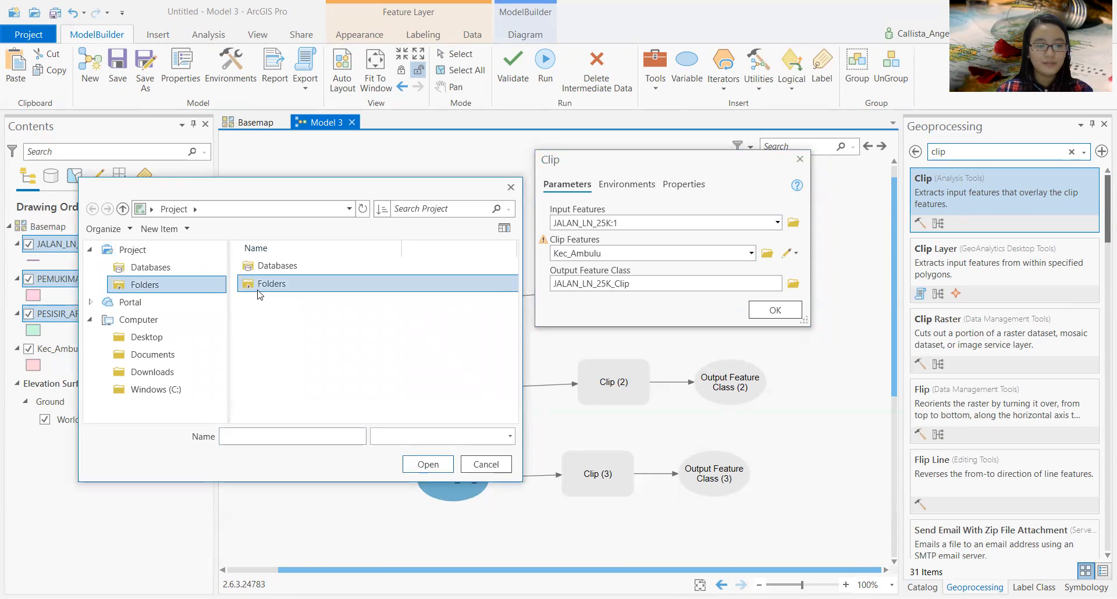
{"action": "double_click", "coordinate": [273, 283]}
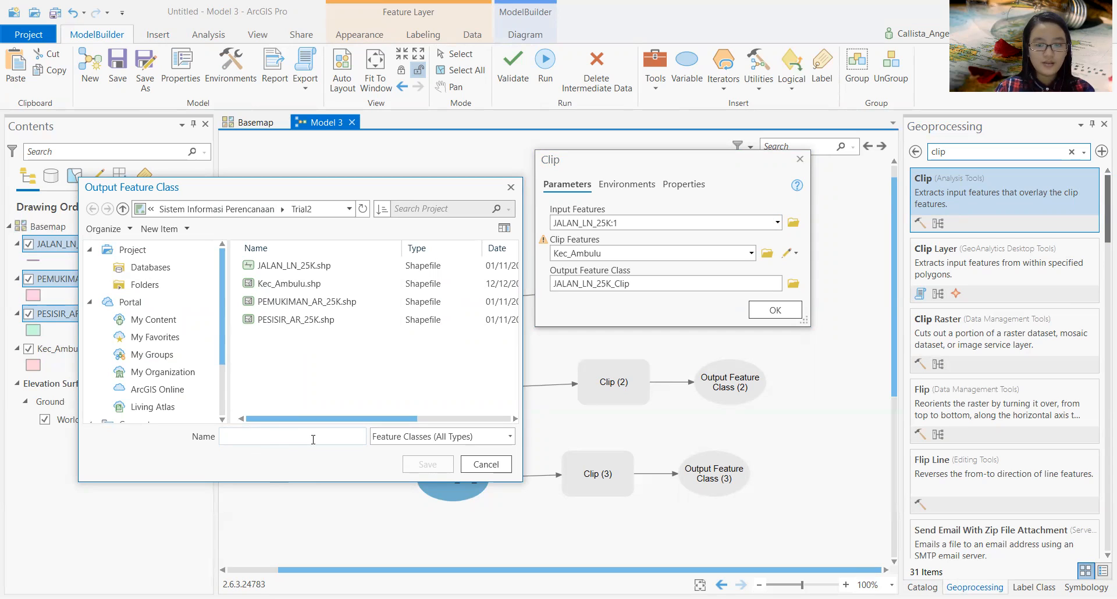
{"action": "type", "text": "jln_clip"}
{"action": "left_click", "coordinate": [439, 465]}
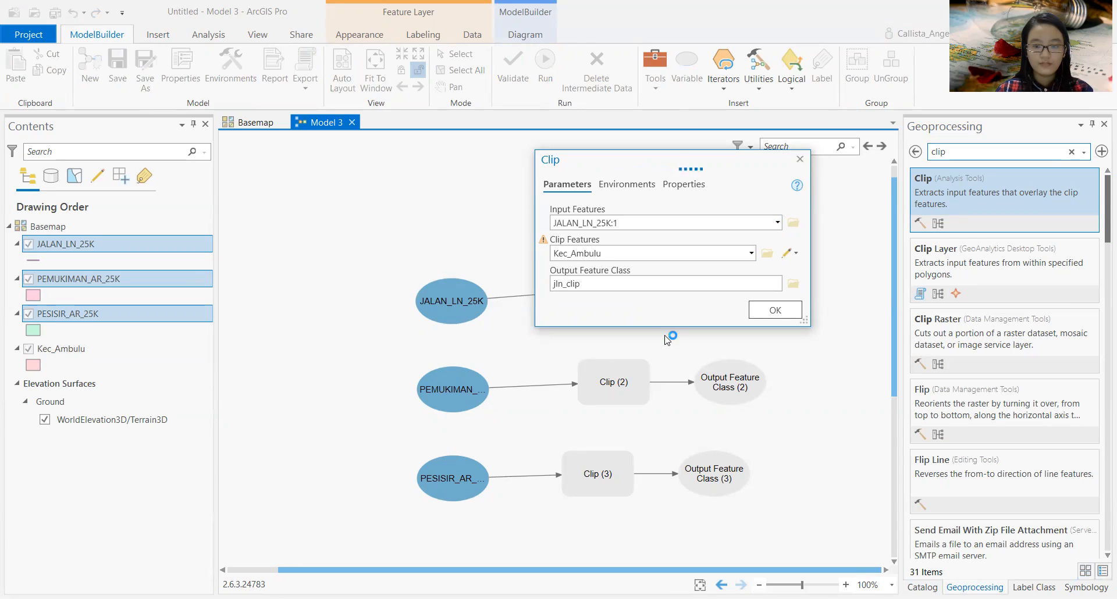
{"action": "left_click", "coordinate": [756, 312]}
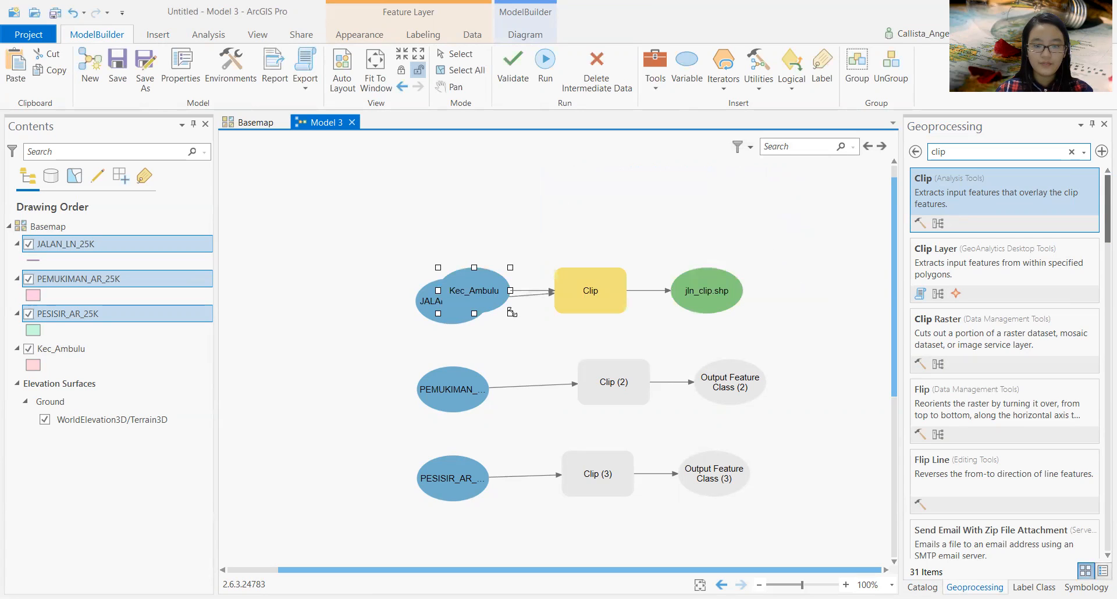
Step: Move the Kec_Ambulu variable off the road layer and place it directly above the road Clip process
{"action": "left_click", "coordinate": [466, 293]}
{"action": "left_click_drag", "start_coordinate": [431, 241], "coordinate": [511, 330]}
{"action": "left_click", "coordinate": [532, 219]}
{"action": "left_click", "coordinate": [482, 290]}
{"action": "left_click_drag", "start_coordinate": [480, 278], "coordinate": [485, 222]}
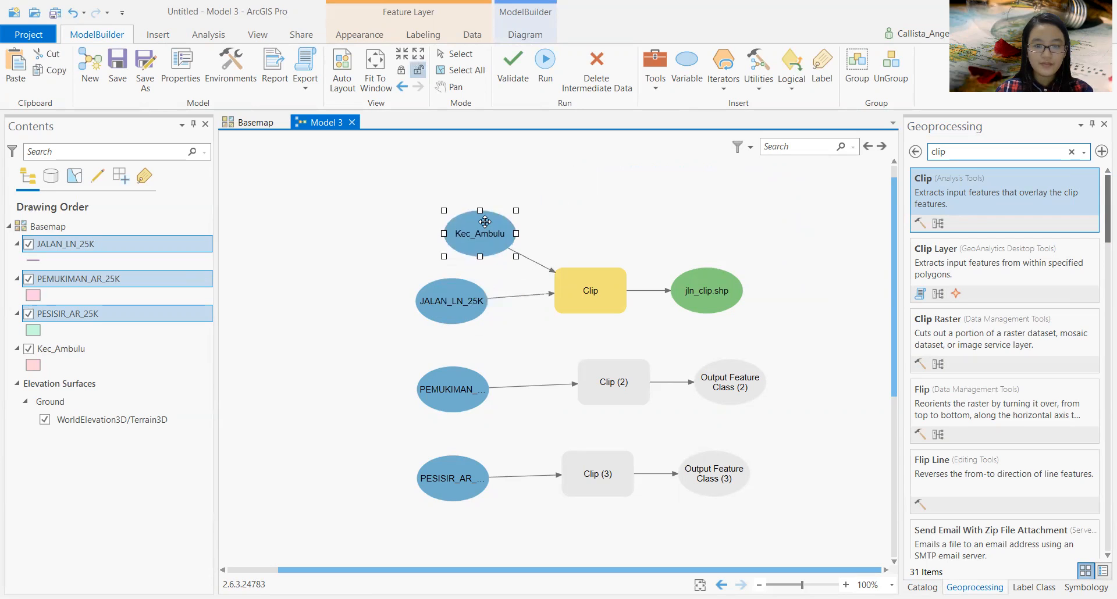
{"action": "left_click", "coordinate": [541, 226]}
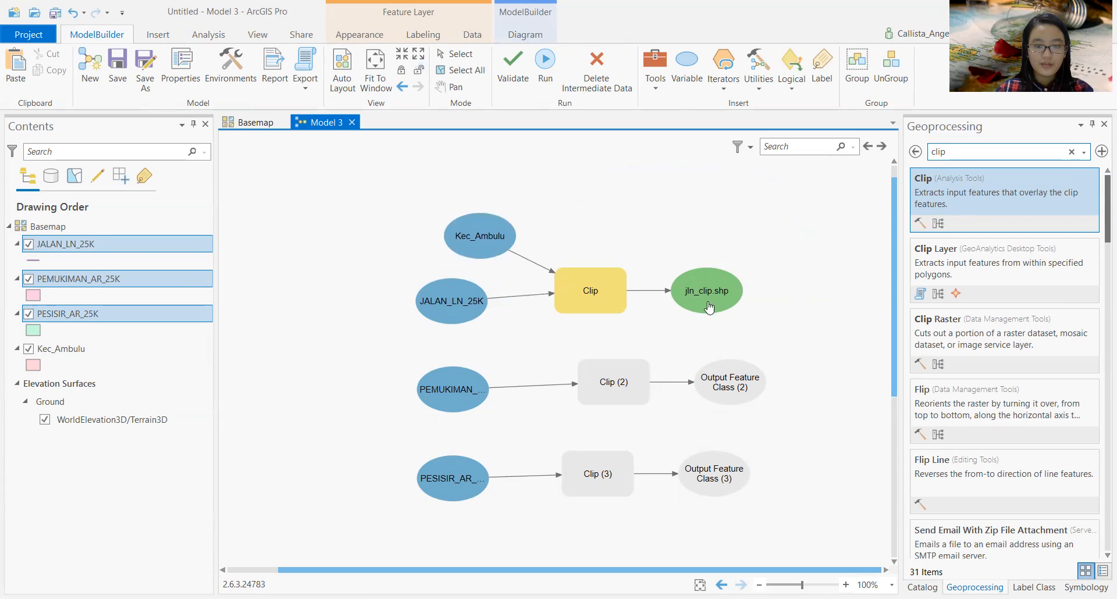
{"action": "mouse_move", "coordinate": [480, 250]}
{"action": "left_mouse_down"}
{"action": "mouse_move", "coordinate": [517, 251]}
{"action": "mouse_move", "coordinate": [473, 257]}
{"action": "left_mouse_up"}
{"action": "left_click_drag", "start_coordinate": [445, 178], "coordinate": [523, 288]}
{"action": "left_click_drag", "start_coordinate": [476, 247], "coordinate": [586, 238]}
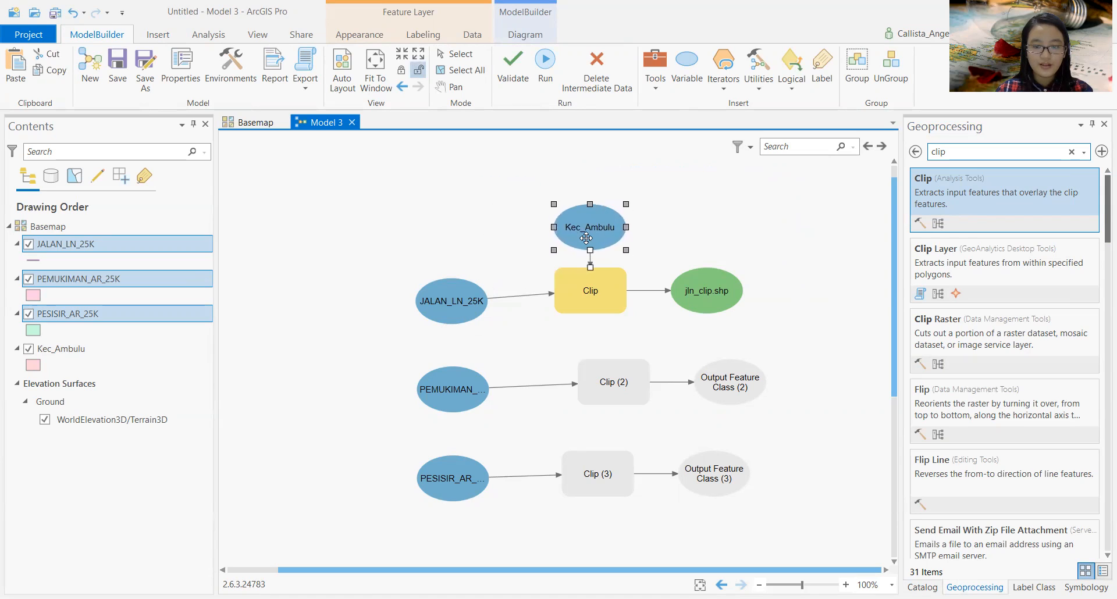
{"action": "left_click", "coordinate": [815, 299]}
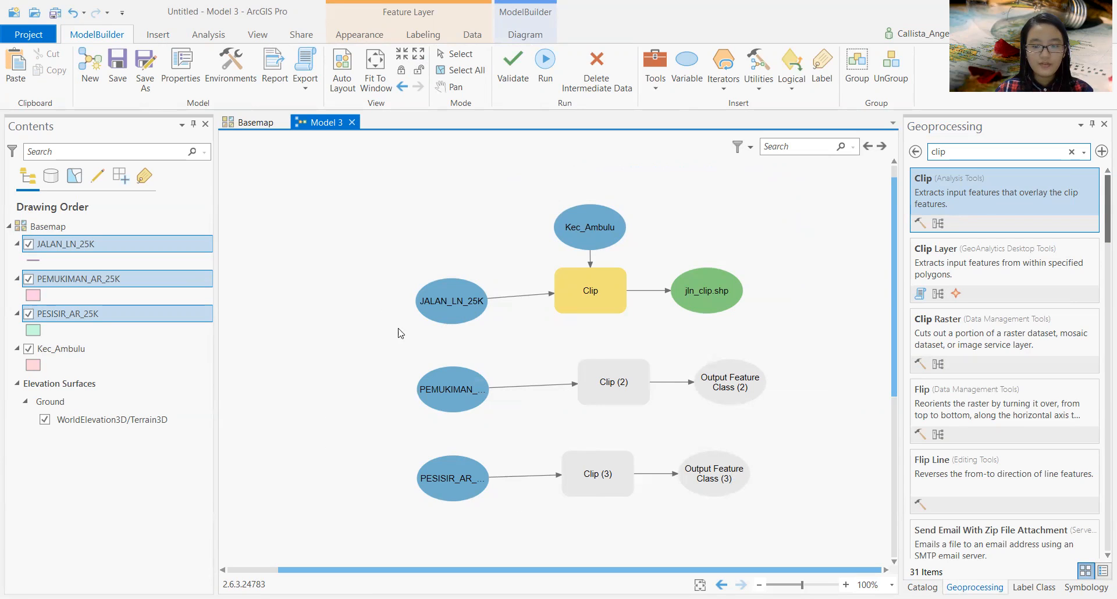
Step: Set Kec_Ambulu as the Clip Features of the settlement layer's Clip process
{"action": "left_click", "coordinate": [607, 388]}
{"action": "double_click", "coordinate": [607, 389]}
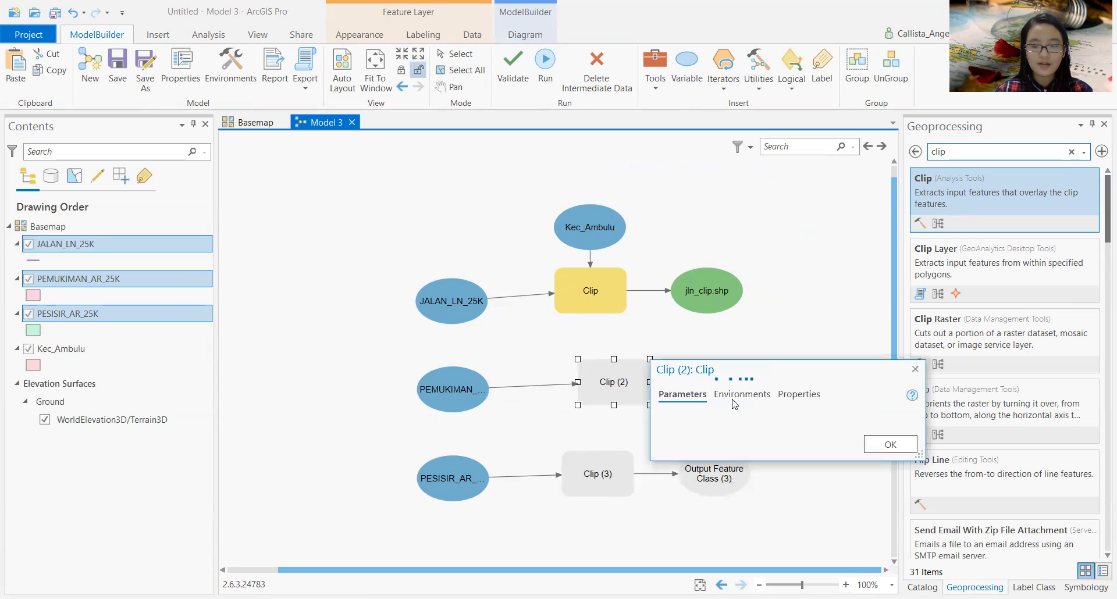
{"action": "left_click_drag", "start_coordinate": [785, 378], "coordinate": [745, 263]}
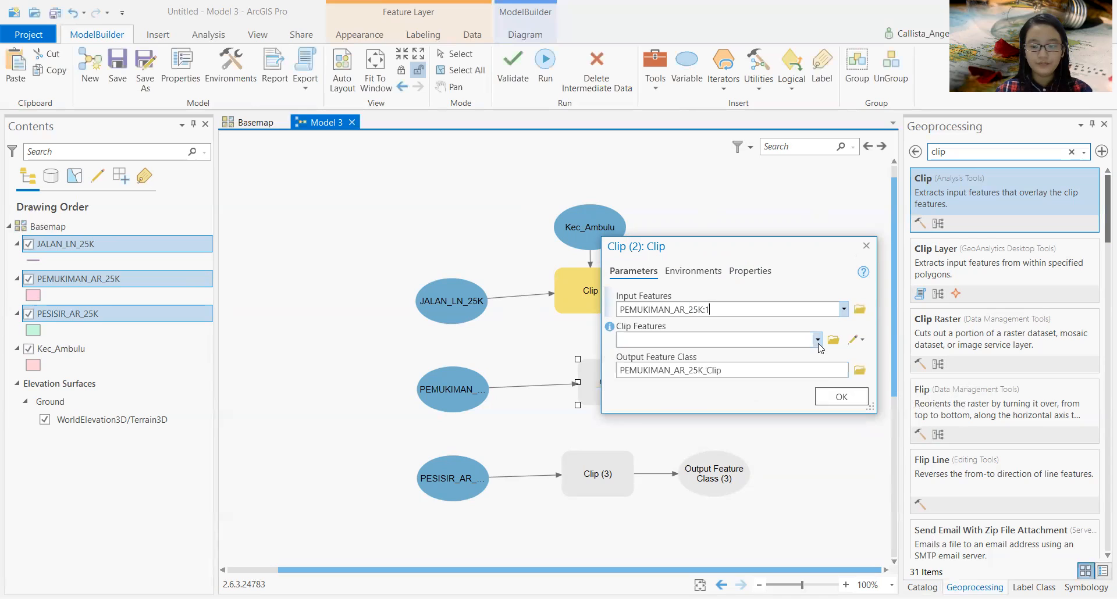
{"action": "left_click", "coordinate": [818, 341]}
{"action": "left_click", "coordinate": [643, 403]}
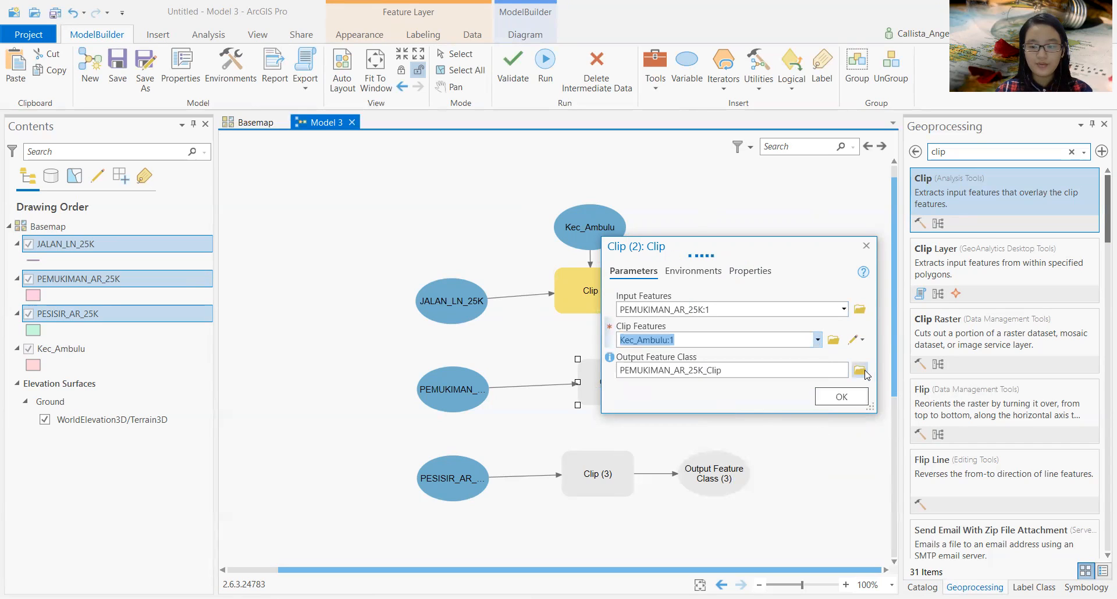
Step: Set the settlement Clip's output feature class to Pemu_clip in the Trial2 folder and apply the parameters
{"action": "left_click", "coordinate": [865, 372]}
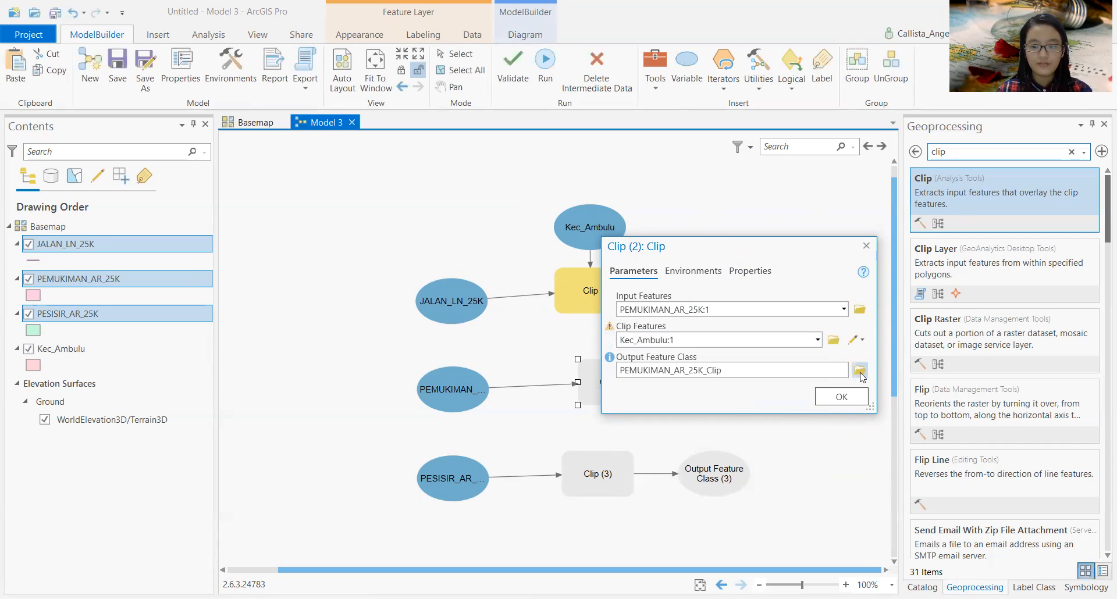
{"action": "left_click", "coordinate": [859, 372]}
{"action": "double_click", "coordinate": [295, 284]}
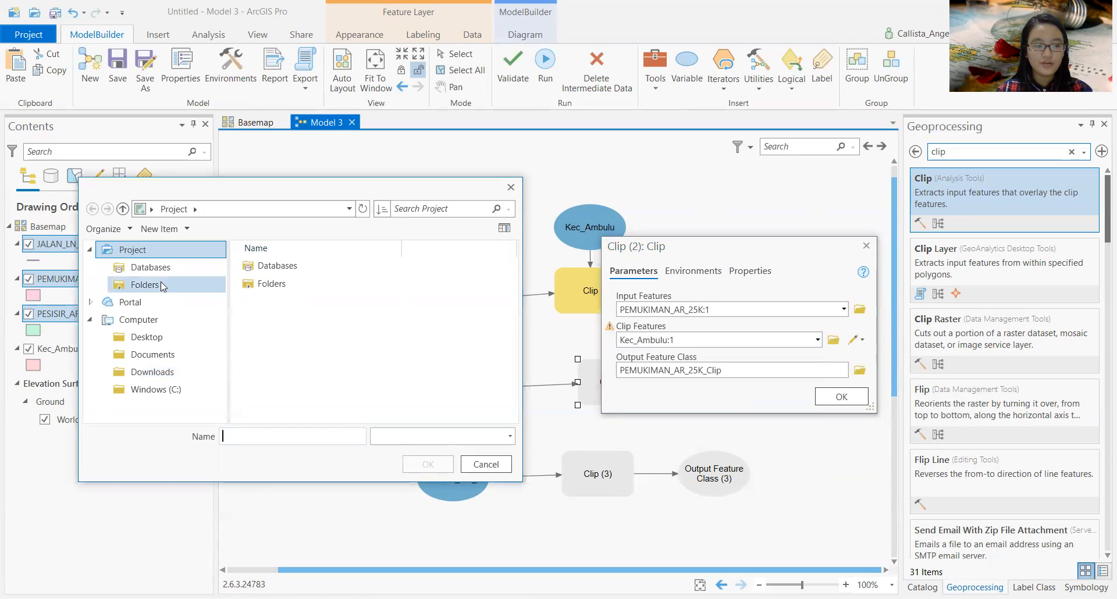
{"action": "double_click", "coordinate": [267, 283]}
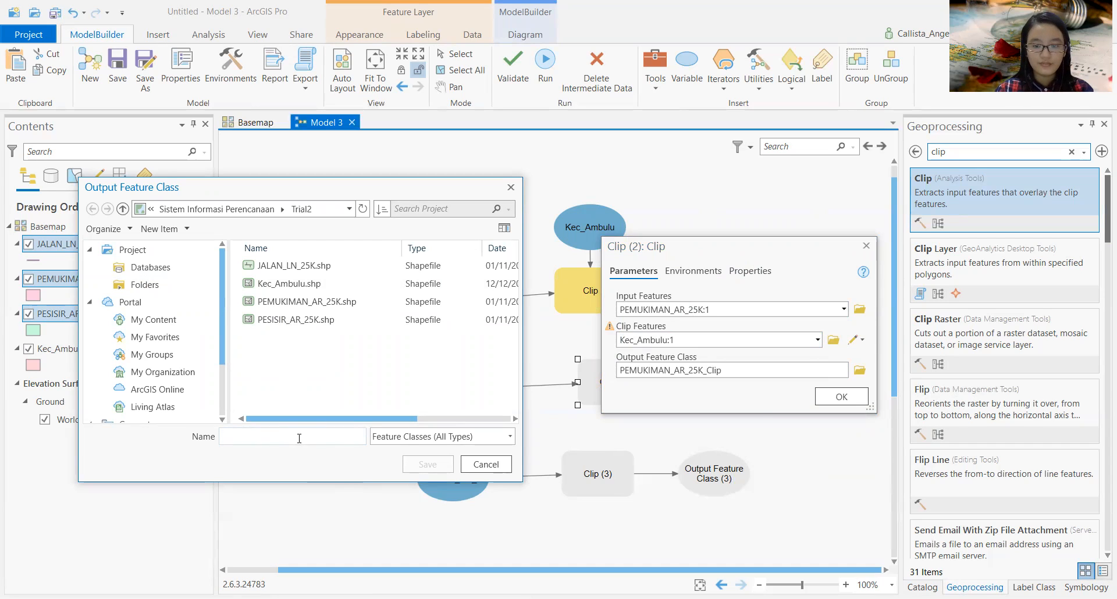
{"action": "type", "text": "Pe"}
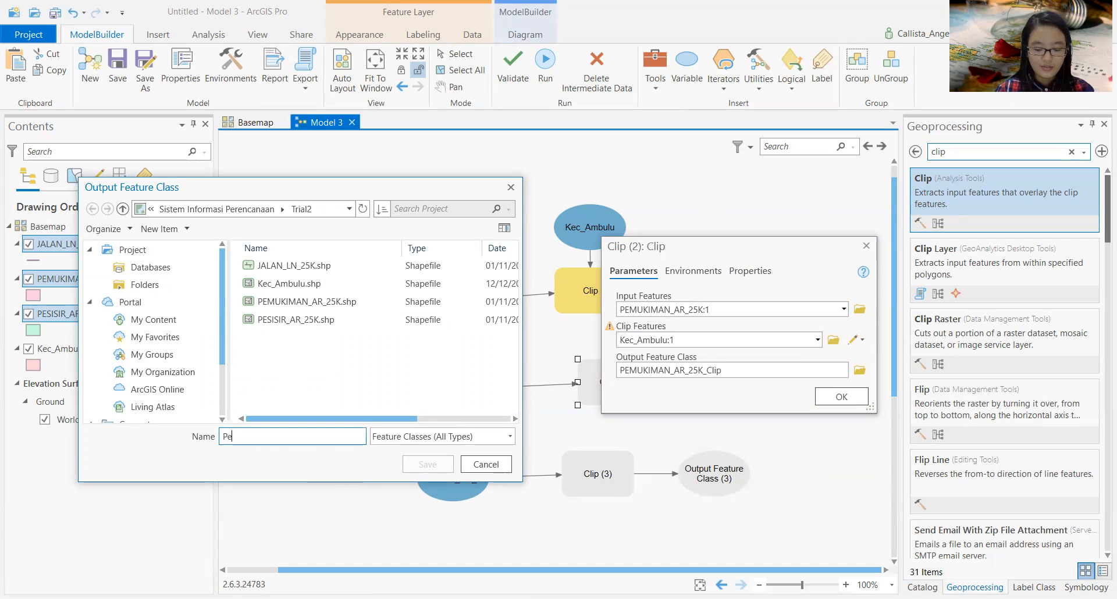
{"action": "type", "text": "mu_clip"}
{"action": "left_click", "coordinate": [412, 466]}
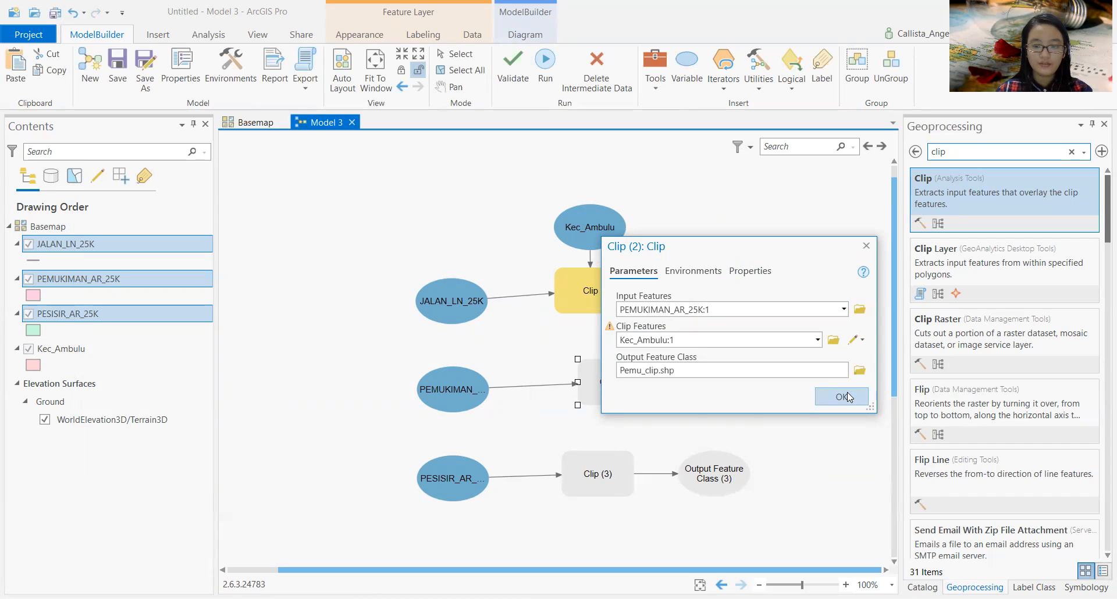
{"action": "left_click", "coordinate": [847, 396]}
Step: Open the coast layer's Clip process parameters and choose PESISIR_AR_25K as its Input Features
{"action": "left_click", "coordinate": [605, 474]}
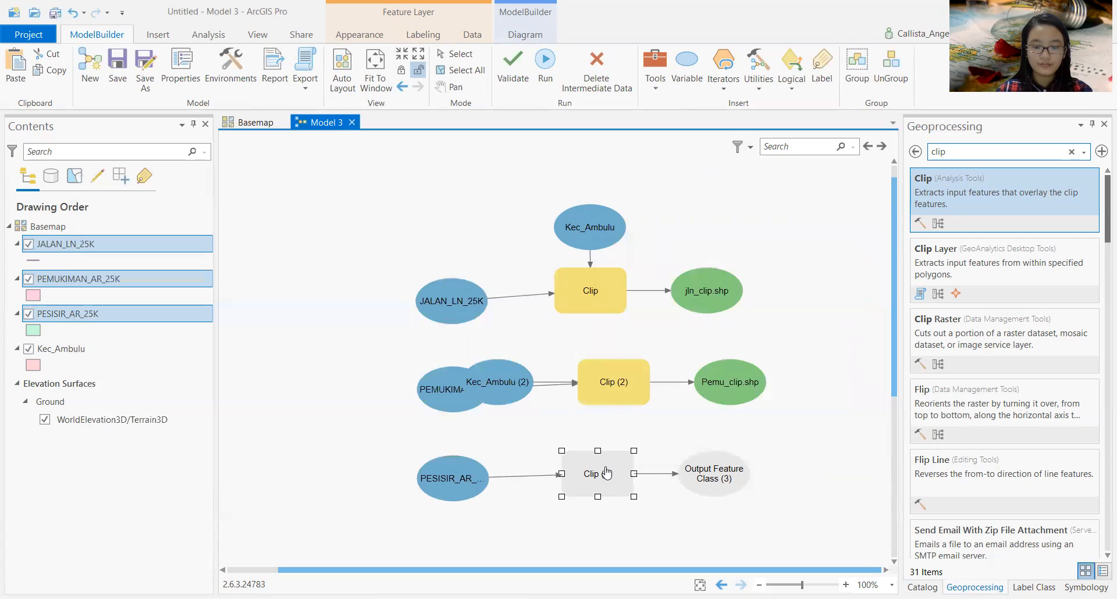
{"action": "double_click", "coordinate": [605, 473]}
{"action": "left_click_drag", "start_coordinate": [723, 467], "coordinate": [660, 267]}
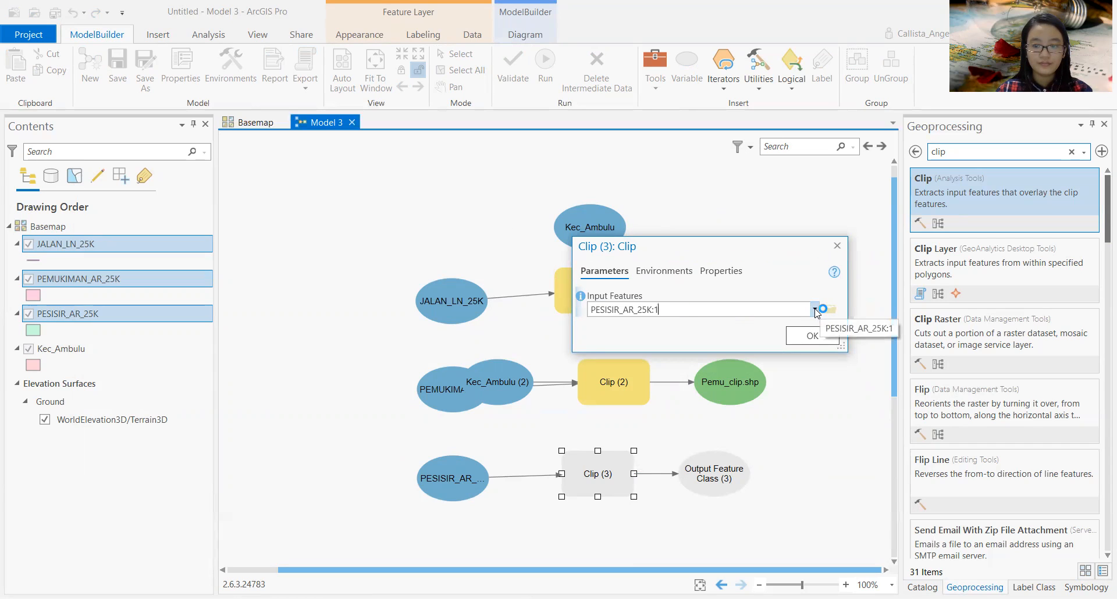
{"action": "left_click", "coordinate": [814, 310]}
{"action": "left_click", "coordinate": [699, 374]}
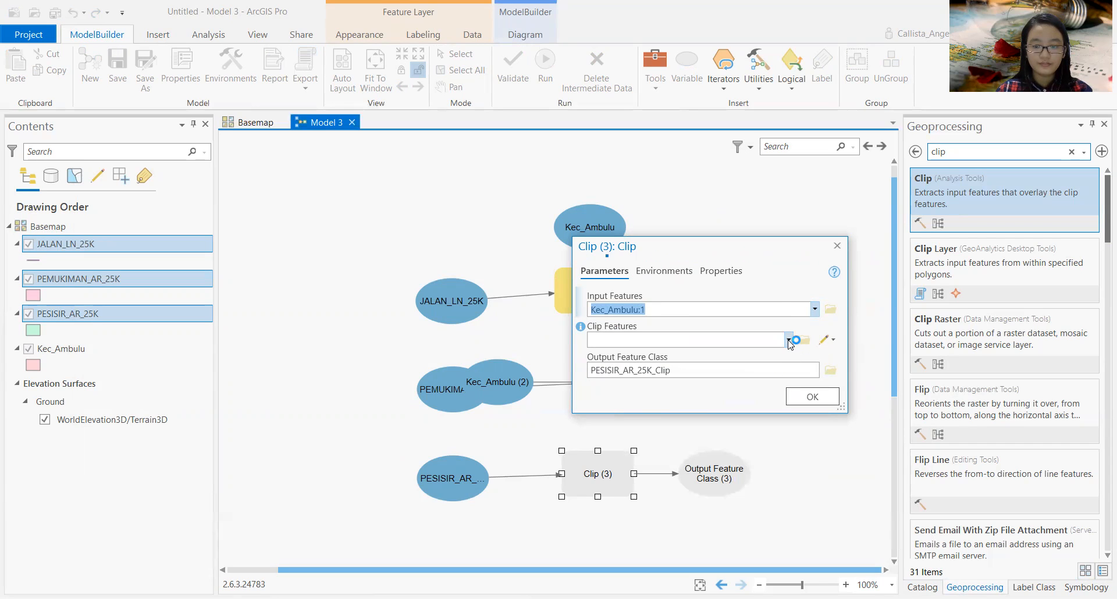
{"action": "left_click", "coordinate": [815, 309]}
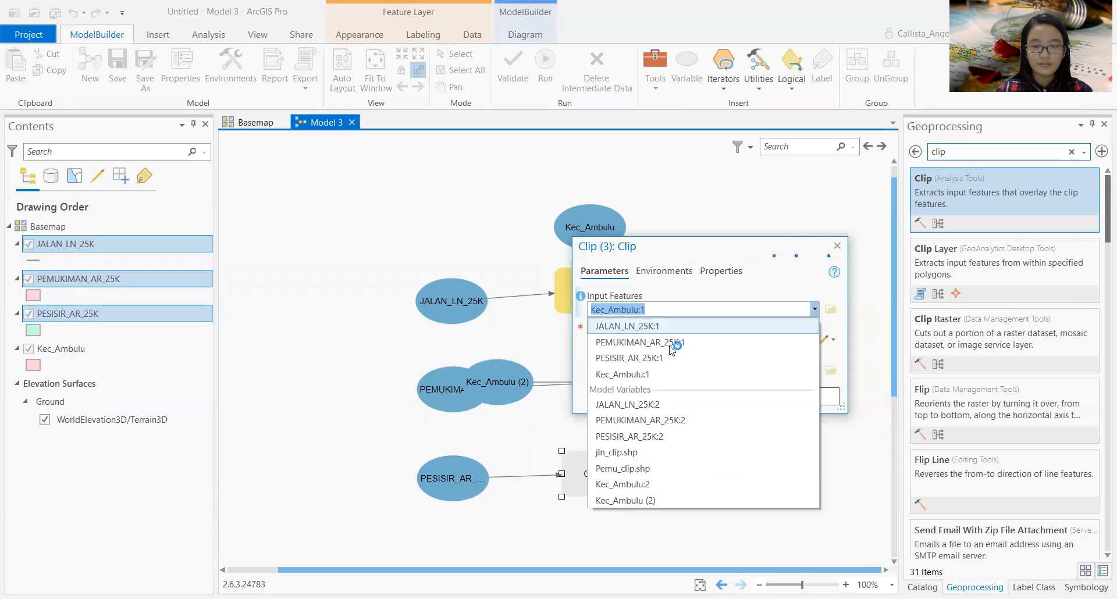
{"action": "left_click", "coordinate": [634, 358]}
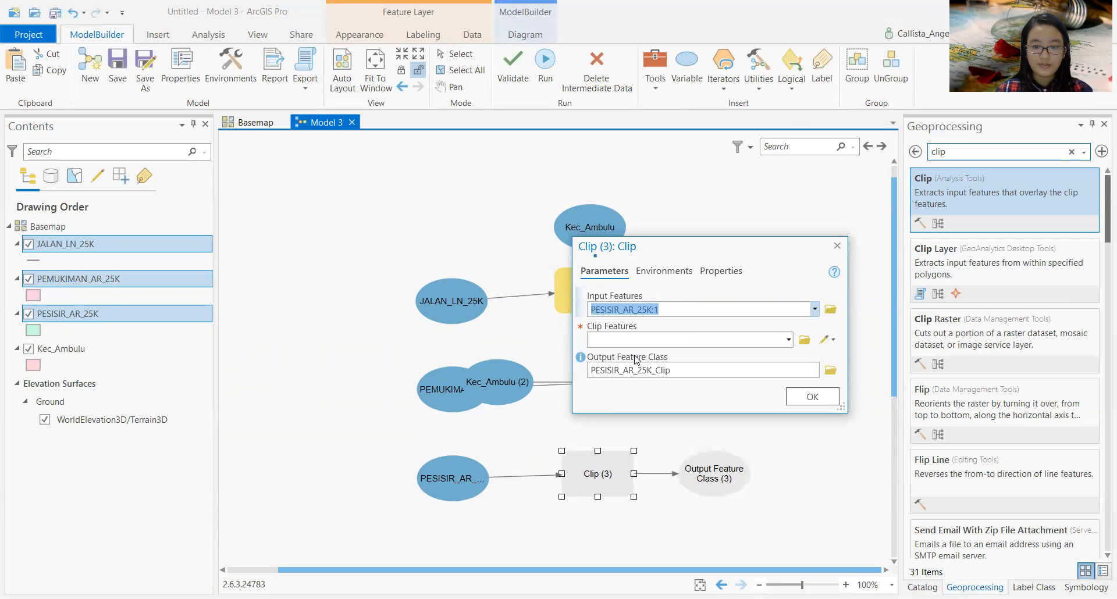
Step: Set Kec_Ambulu as the Clip Features of the coast layer's Clip process
{"action": "left_click", "coordinate": [787, 339]}
{"action": "left_click", "coordinate": [651, 407]}
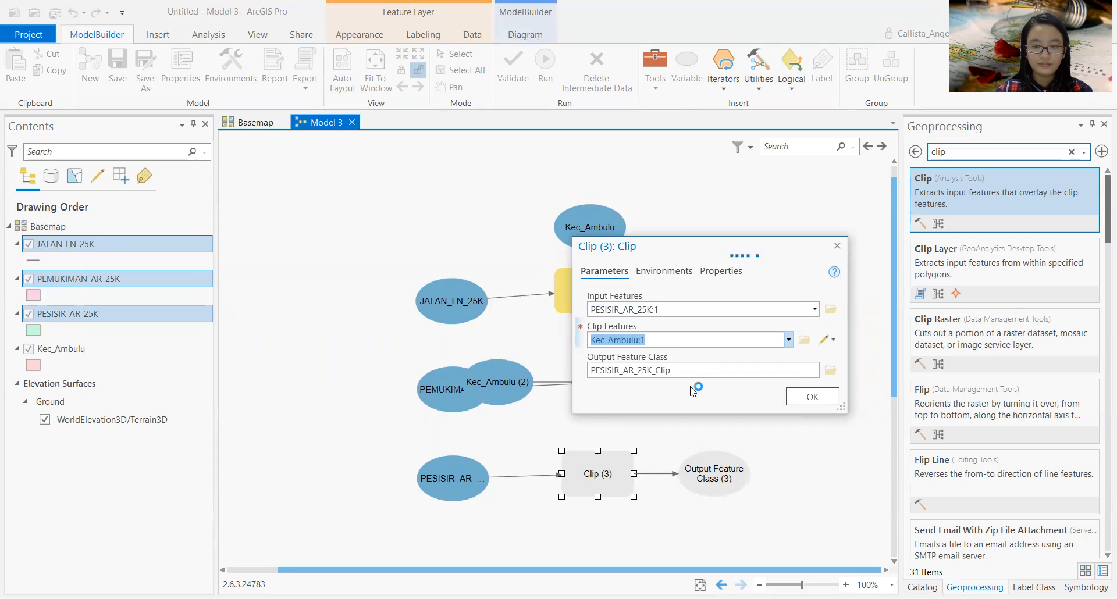
{"action": "key", "text": "BackSpace"}
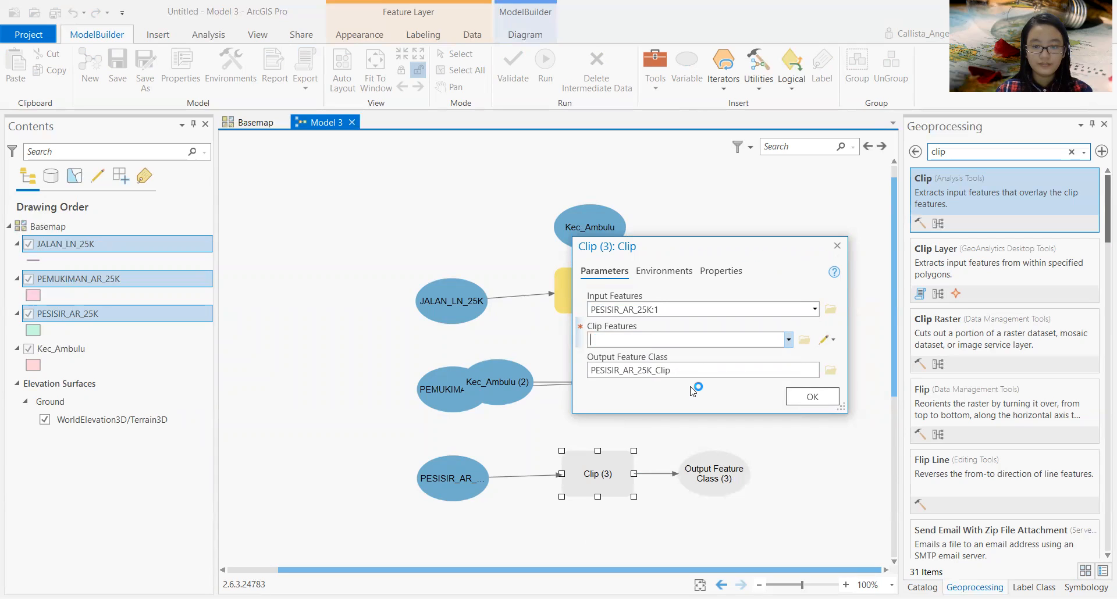
{"action": "left_click", "coordinate": [790, 339]}
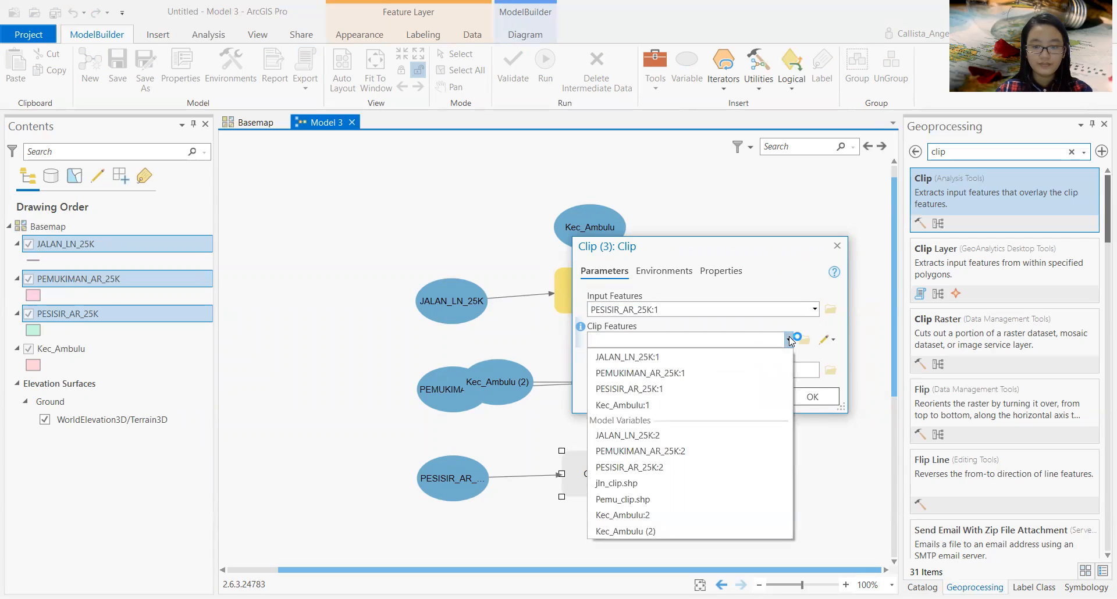
{"action": "left_click", "coordinate": [656, 404]}
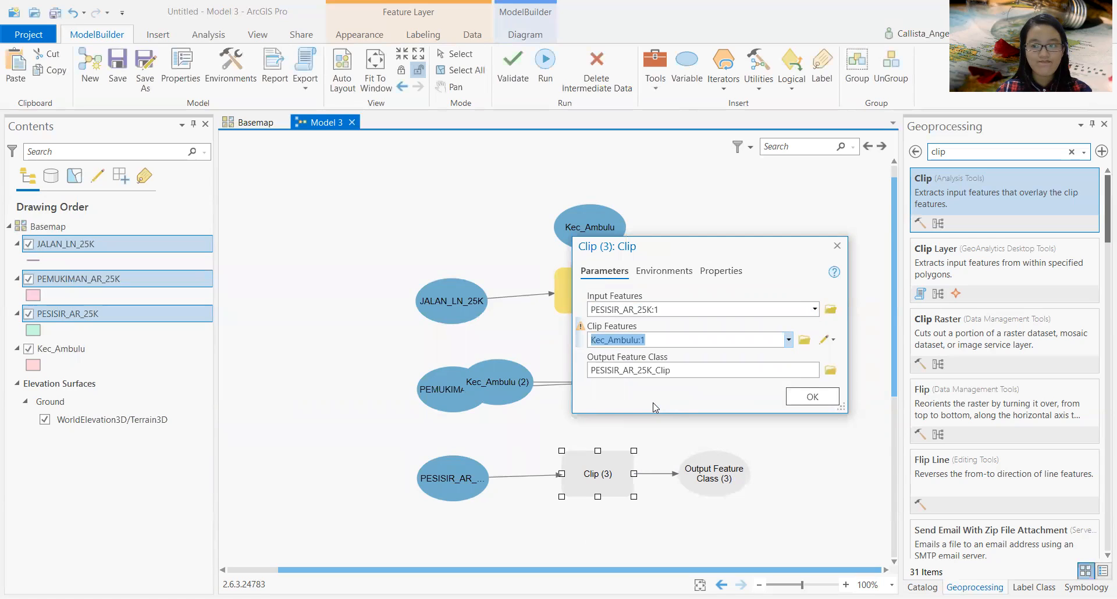
Step: Set the coast Clip's output feature class to pesisir_clip in the Trial2 folder and apply the parameters
{"action": "left_click", "coordinate": [833, 373]}
{"action": "left_click", "coordinate": [177, 286]}
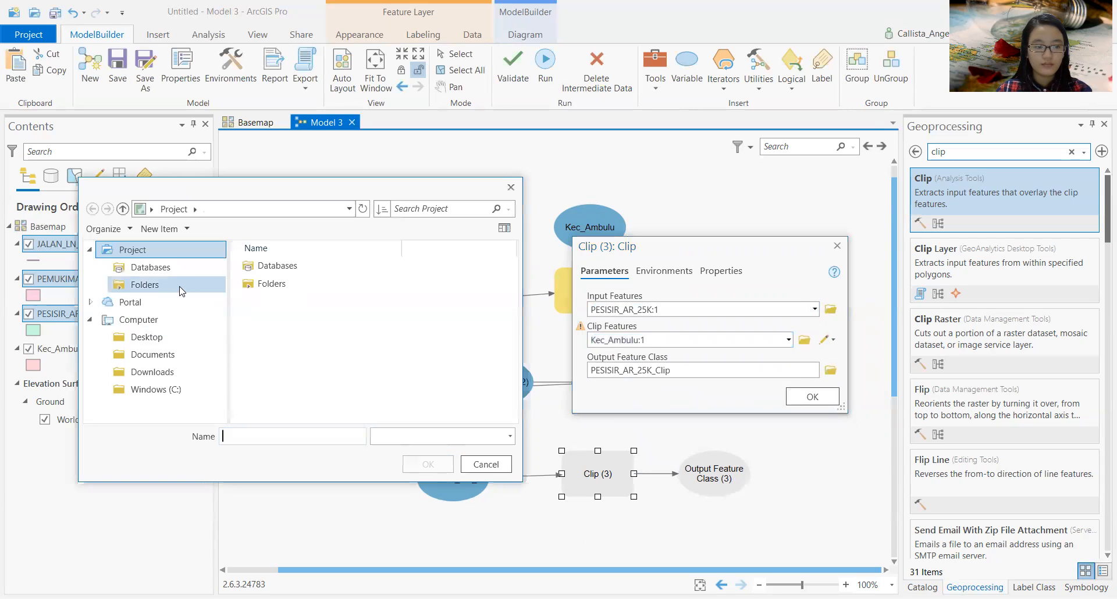
{"action": "left_click", "coordinate": [284, 290]}
{"action": "double_click", "coordinate": [283, 290]}
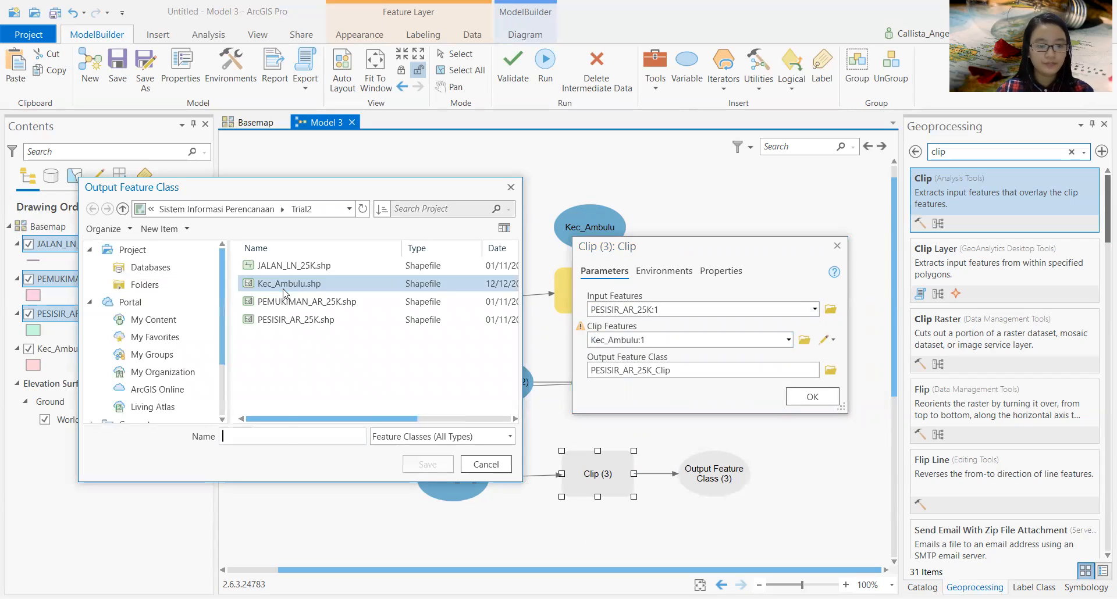
{"action": "left_click", "coordinate": [287, 440]}
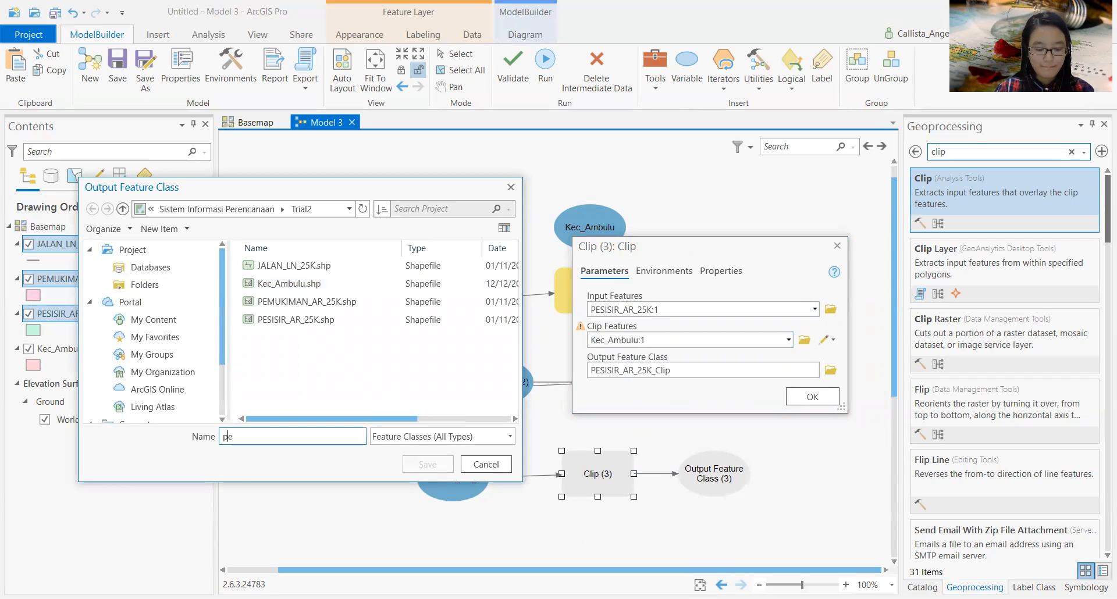
{"action": "type", "text": "pesisi"}
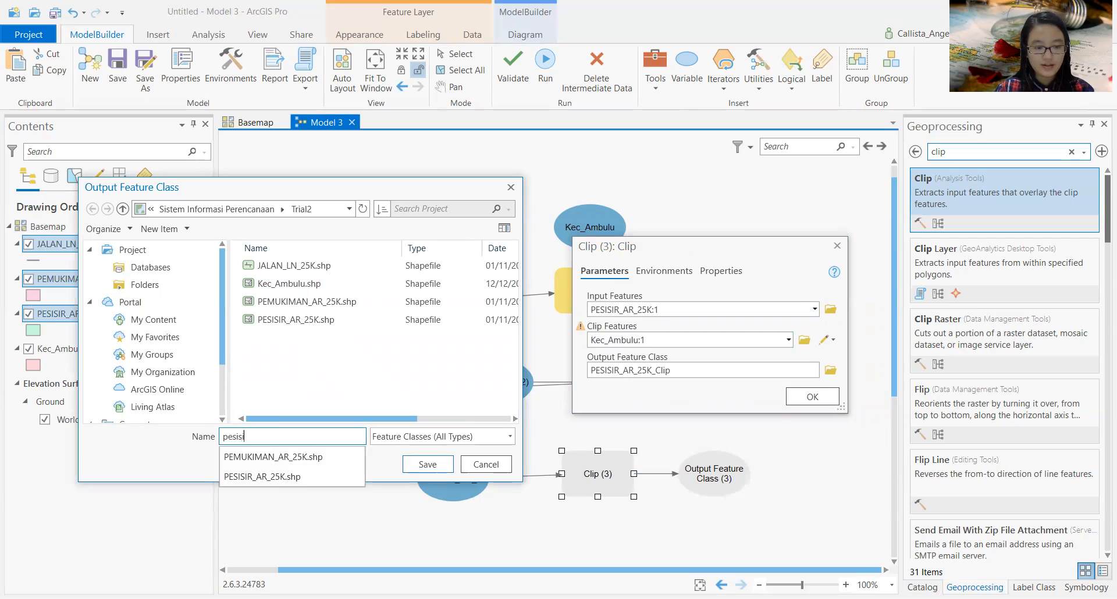
{"action": "type", "text": "r_clip"}
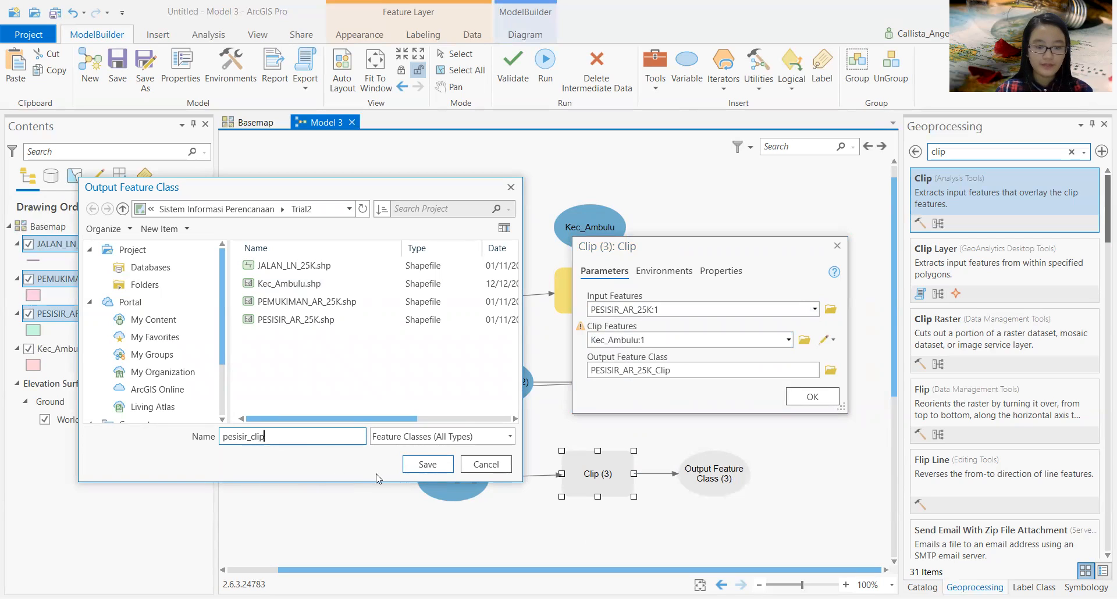
{"action": "left_click", "coordinate": [428, 465]}
{"action": "left_click", "coordinate": [800, 395]}
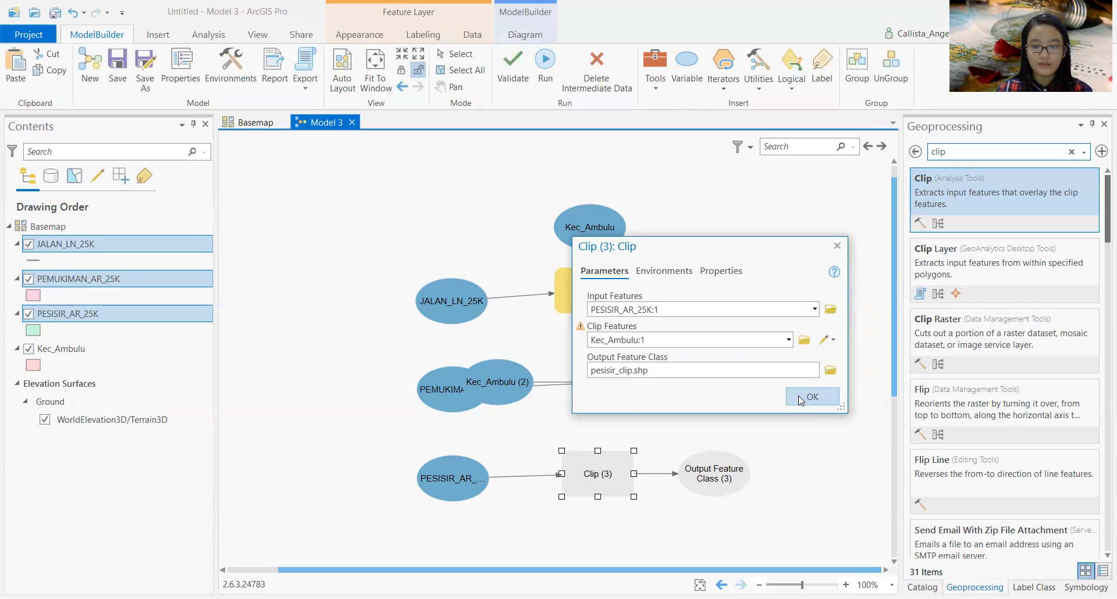
{"action": "left_click", "coordinate": [799, 396]}
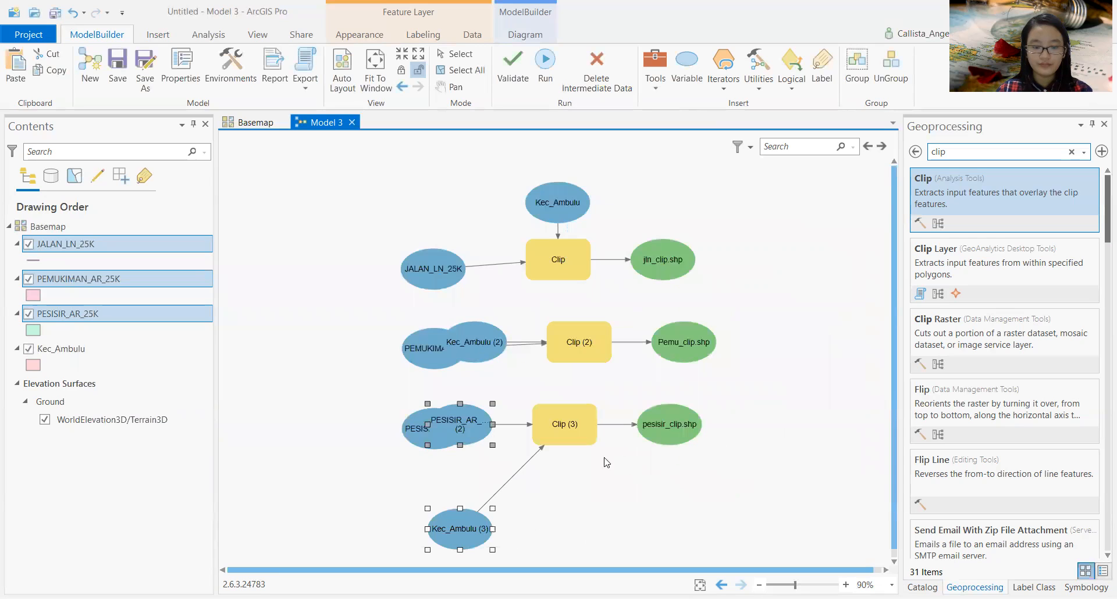
Step: Move the coast Clip's two connected input variables clear of the disconnected PESISIR_AR_25K variable and cut that duplicate from the model
{"action": "left_click_drag", "start_coordinate": [470, 437], "coordinate": [505, 405]}
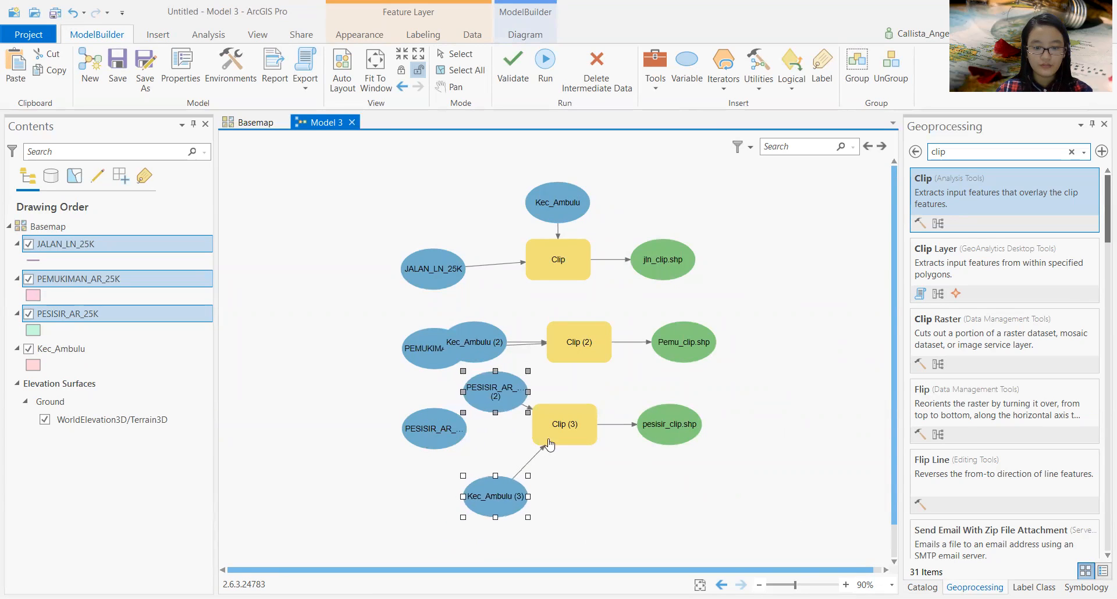
{"action": "left_click", "coordinate": [348, 459]}
{"action": "left_click", "coordinate": [427, 436]}
{"action": "right_click", "coordinate": [431, 437]}
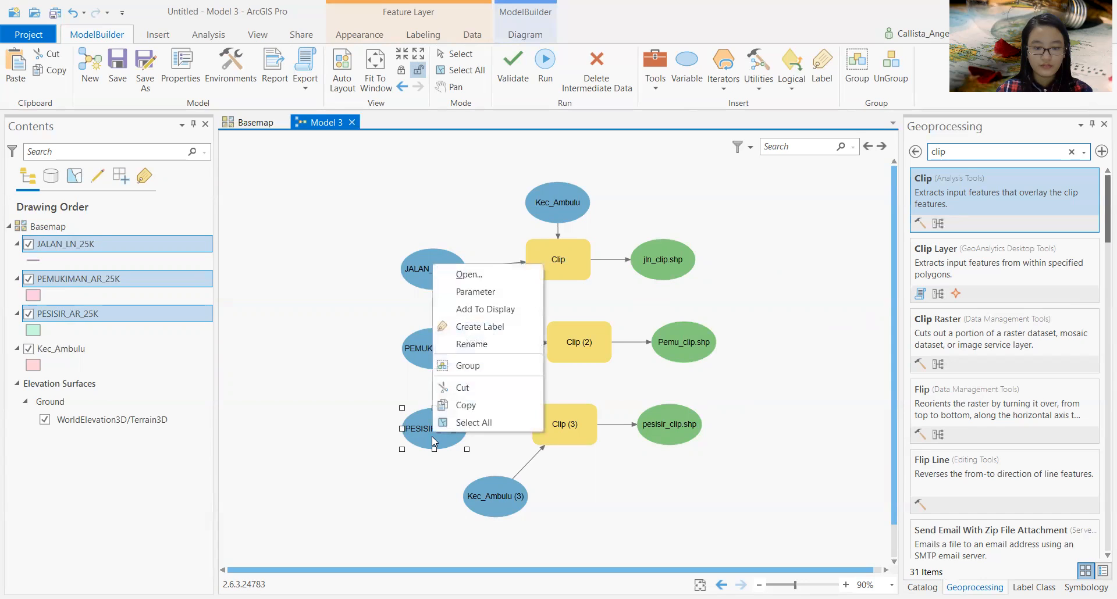
{"action": "left_click", "coordinate": [478, 390]}
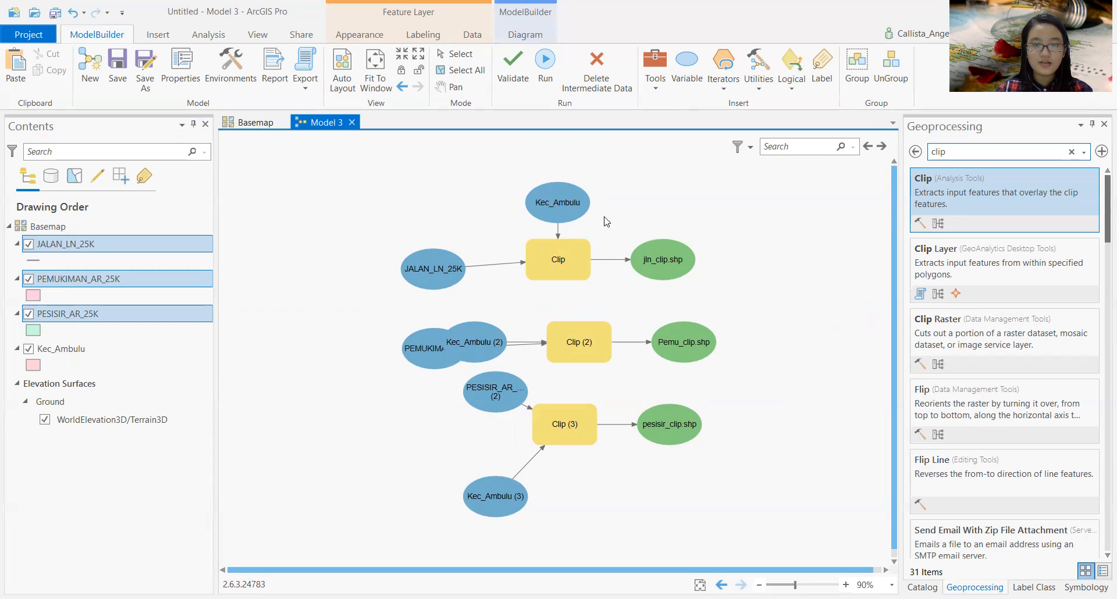
Step: Run the whole model to clip the three layers and close the processing report
{"action": "left_click", "coordinate": [548, 69]}
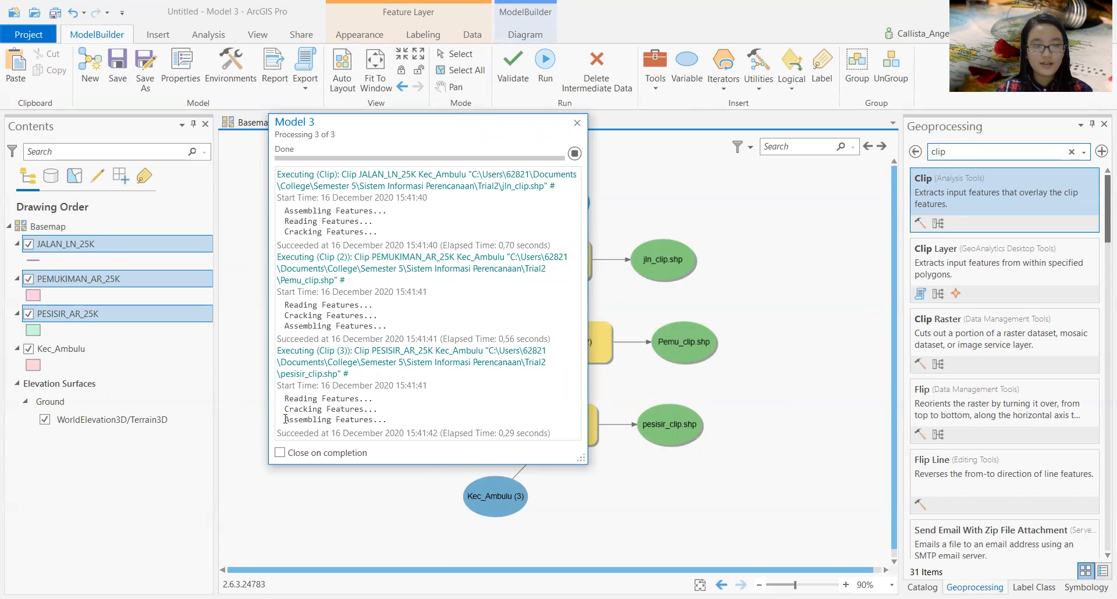
{"action": "left_click_drag", "start_coordinate": [492, 124], "coordinate": [602, 167]}
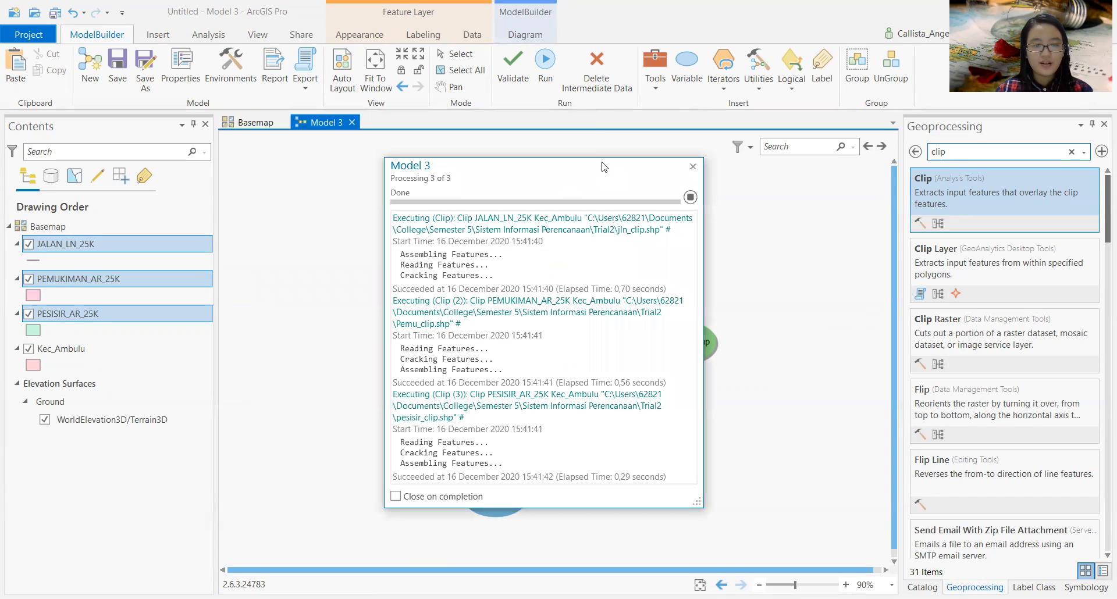
{"action": "left_click_drag", "start_coordinate": [509, 171], "coordinate": [471, 144]}
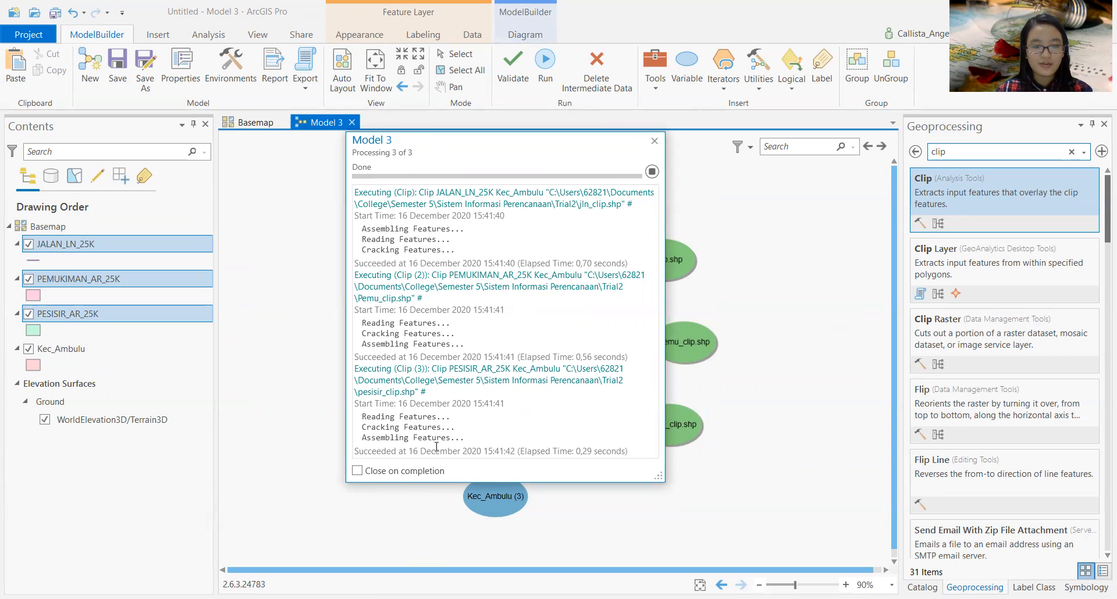
{"action": "left_click", "coordinate": [655, 140]}
Step: Return to the Basemap map, refresh the Trial2 folder in the project catalog, and select jln_clip.shp
{"action": "left_click", "coordinate": [264, 125]}
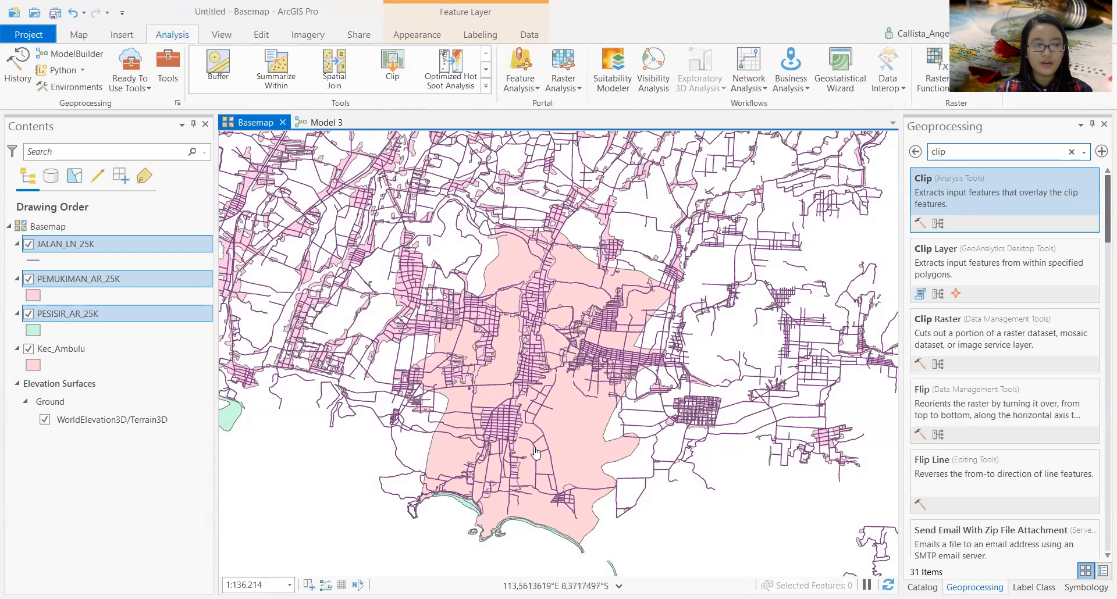
{"action": "left_click", "coordinate": [923, 587]}
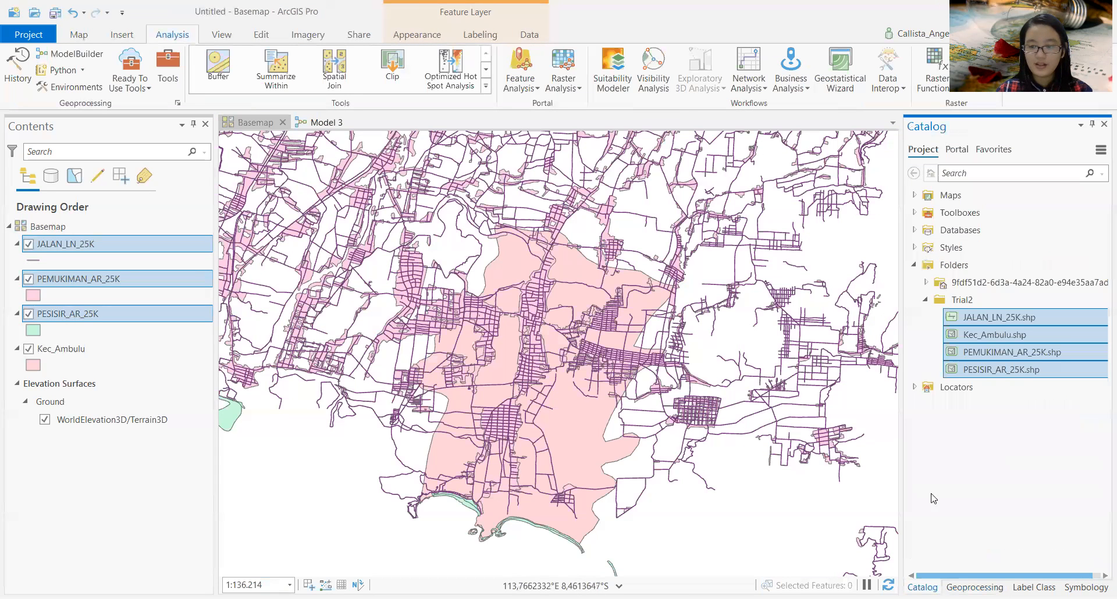
{"action": "right_click", "coordinate": [965, 305]}
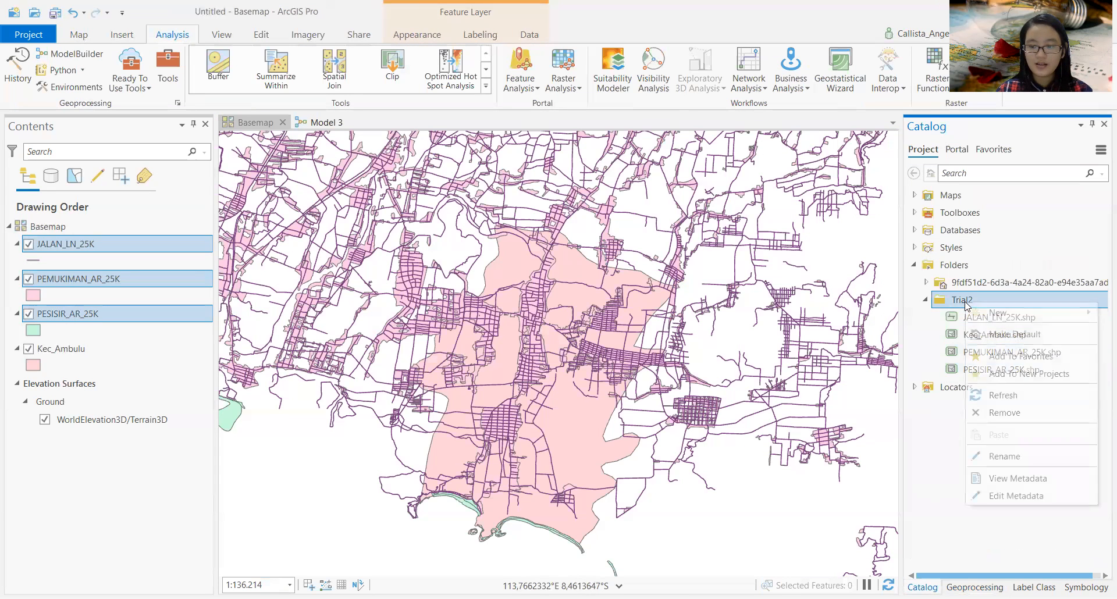
{"action": "left_click", "coordinate": [1006, 399]}
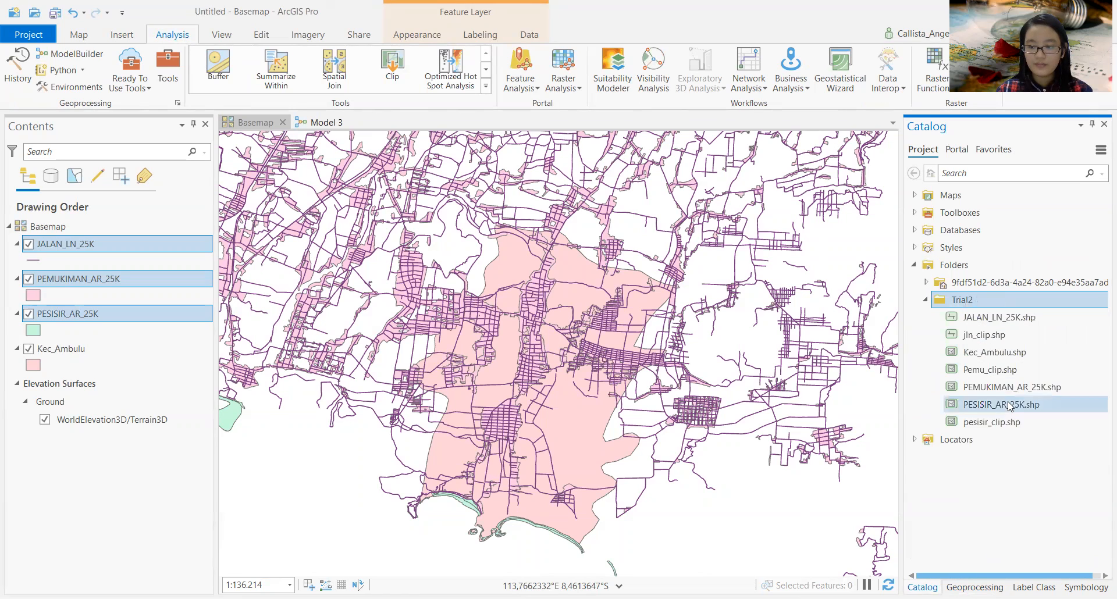
{"action": "left_click", "coordinate": [997, 342]}
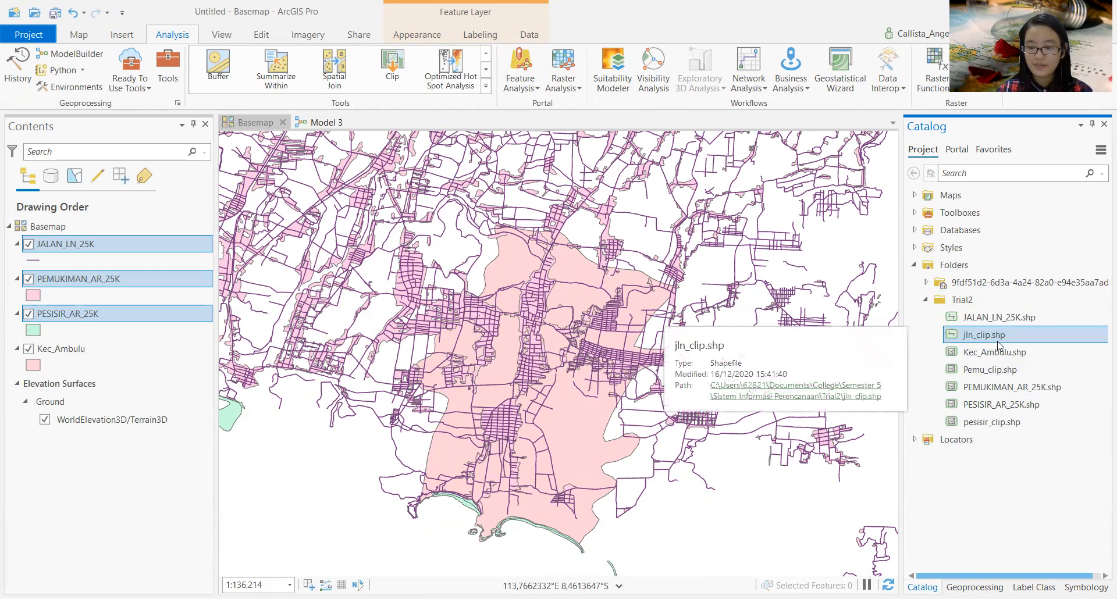
Step: Add jln_clip.shp, Pemu_clip.shp and pesisir_clip.shp from the Trial2 folder to the Basemap above the existing layers
{"action": "left_click", "coordinate": [998, 370], "text": "shift"}
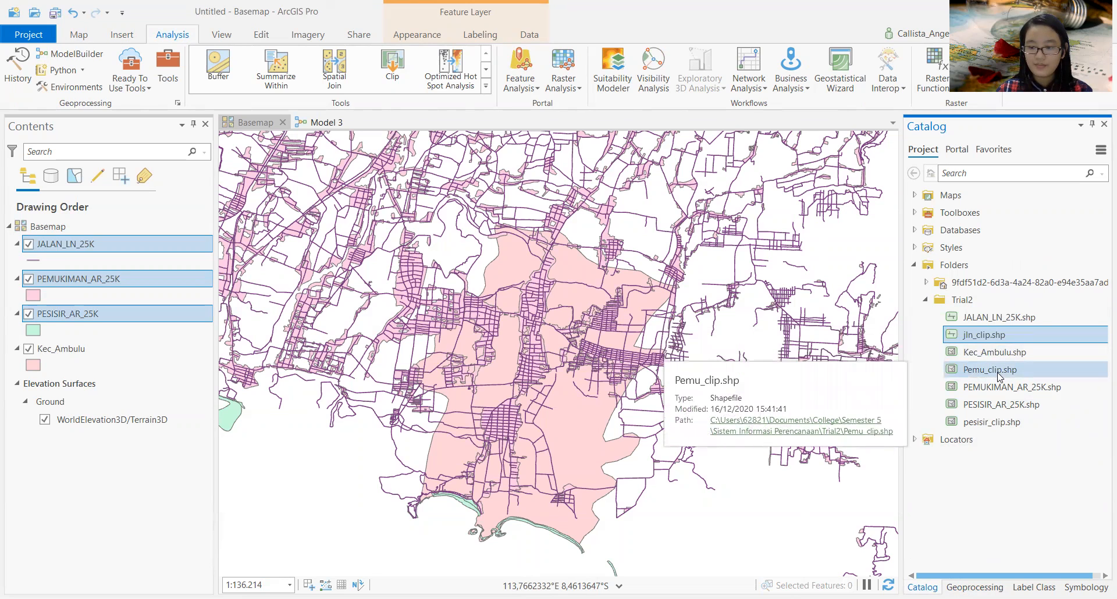
{"action": "left_click", "coordinate": [995, 351], "text": "ctrl"}
{"action": "left_click", "coordinate": [993, 426], "text": "ctrl"}
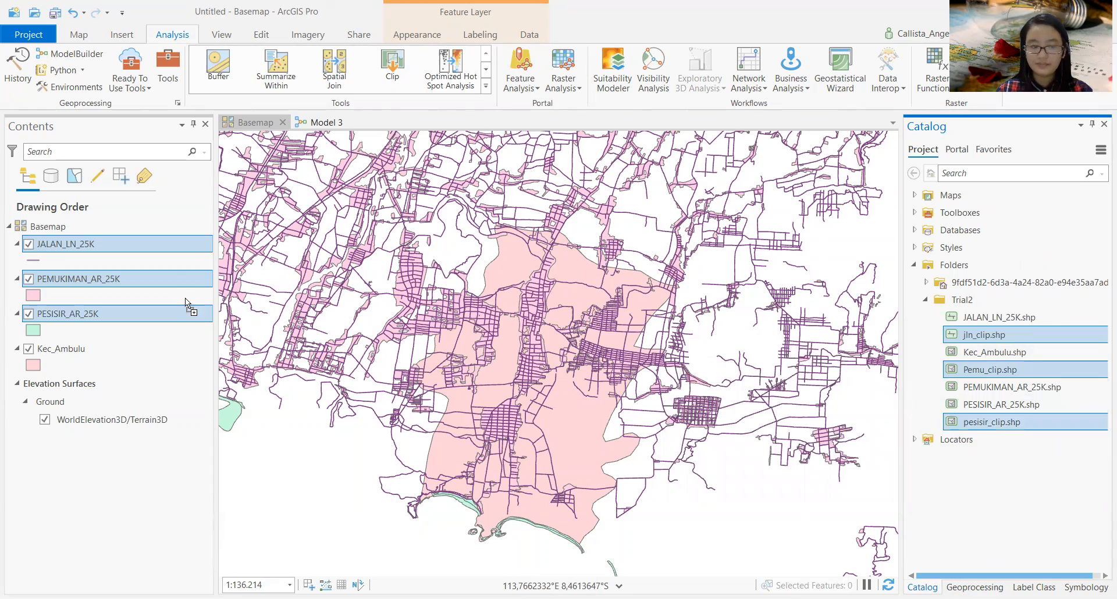
{"action": "left_click_drag", "start_coordinate": [146, 242], "coordinate": [147, 244]}
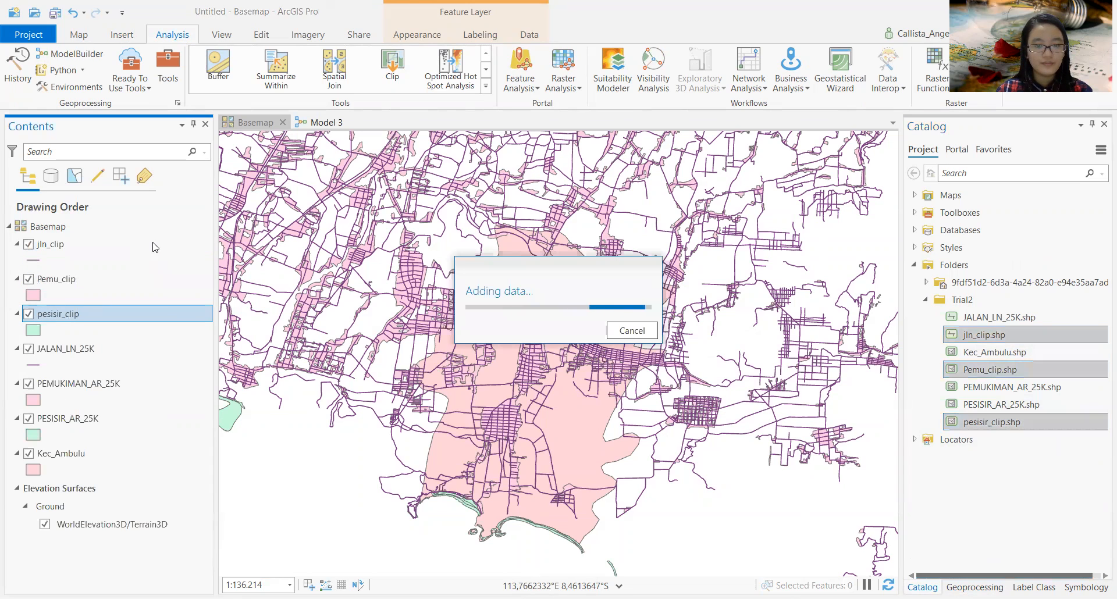
Step: Hide the JALAN_LN_25K, PEMUKIMAN_AR_25K and PESISIR_AR_25K layers and examine the clipped layers within the Ambulu boundary
{"action": "left_click", "coordinate": [28, 355]}
{"action": "left_click", "coordinate": [28, 349]}
{"action": "left_click", "coordinate": [28, 384]}
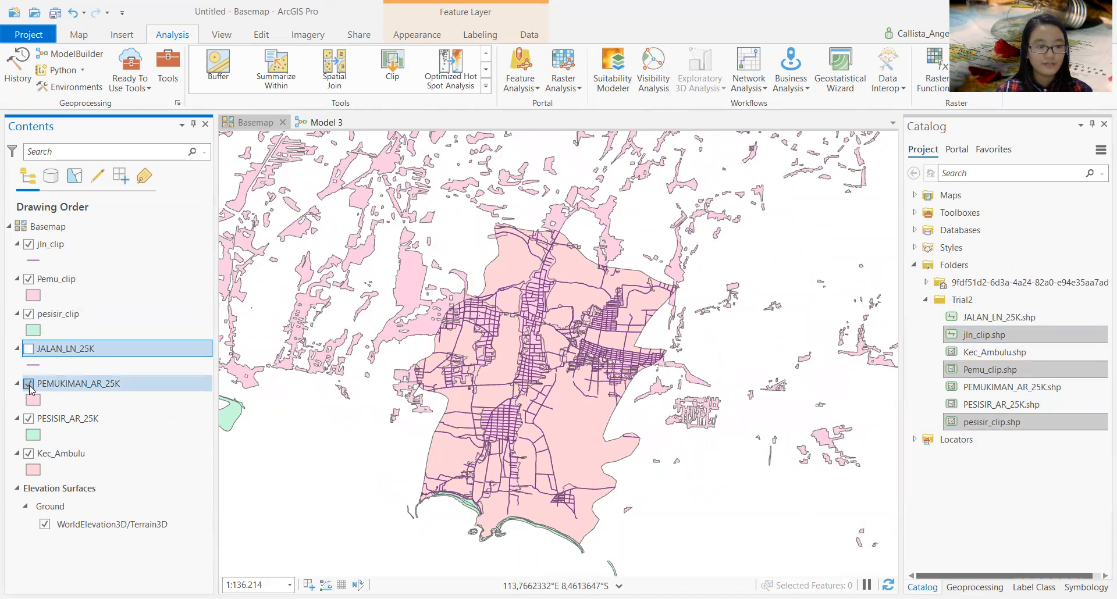
{"action": "left_click", "coordinate": [28, 418]}
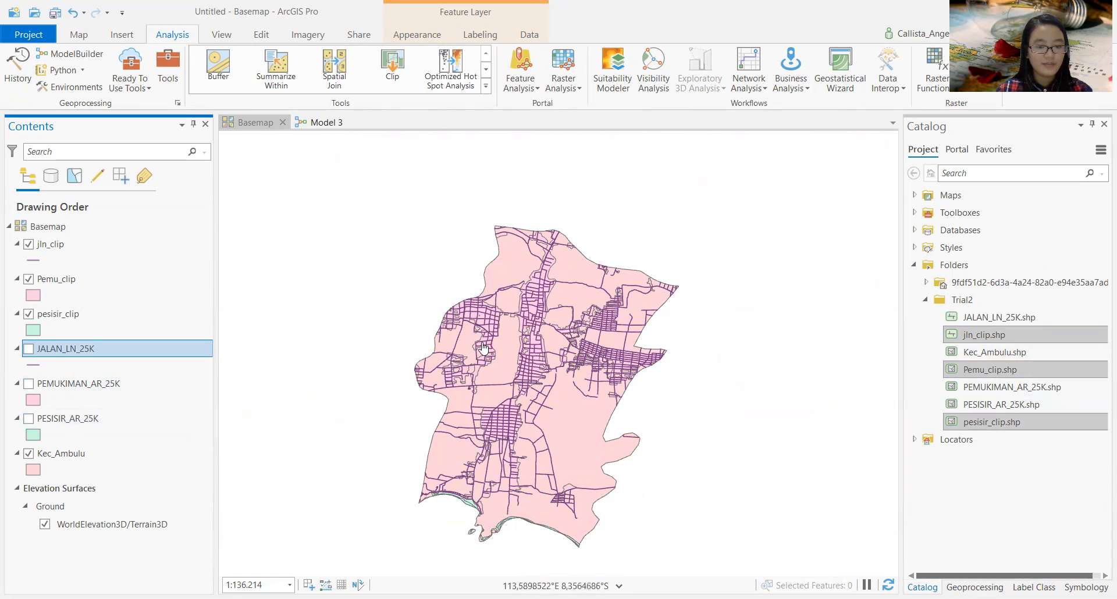
{"action": "scroll", "coordinate": [480, 442], "scroll_direction": "up", "scroll_amount": 1}
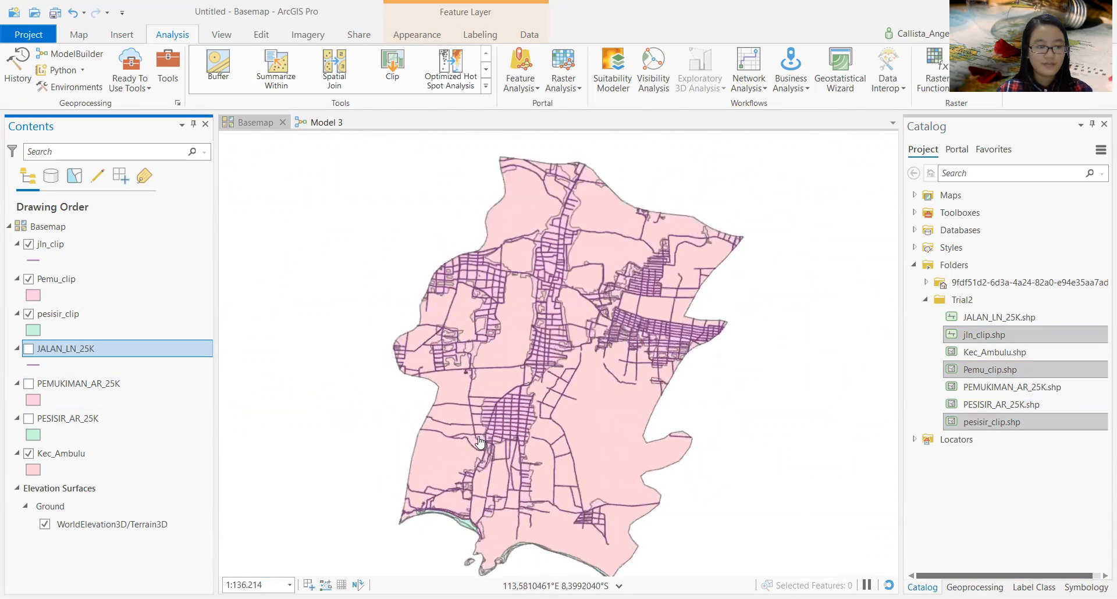
{"action": "scroll", "coordinate": [480, 442], "scroll_direction": "up", "scroll_amount": 1}
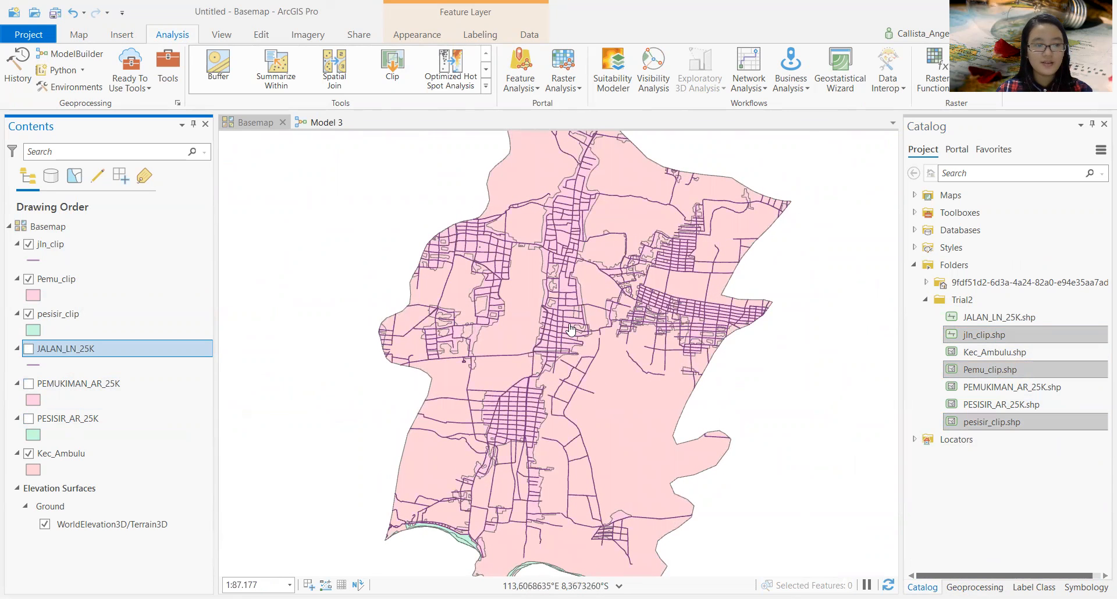
{"action": "left_click_drag", "start_coordinate": [587, 398], "coordinate": [577, 316]}
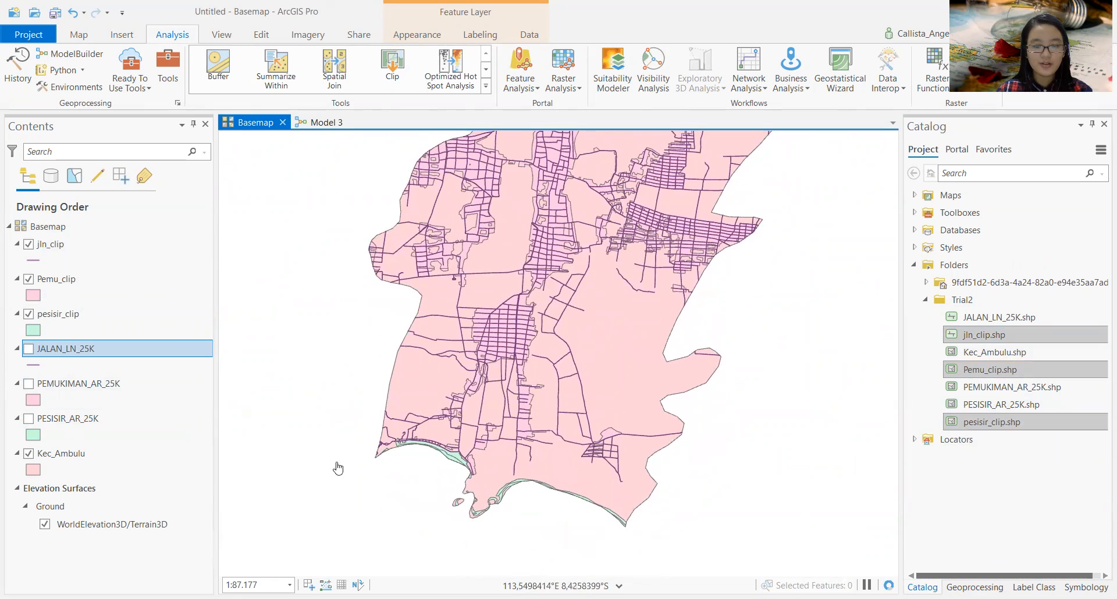
Step: Remove the original JALAN_LN_25K, PEMUKIMAN_AR_25K and PESISIR_AR_25K layers from the Basemap
{"action": "right_click", "coordinate": [75, 347]}
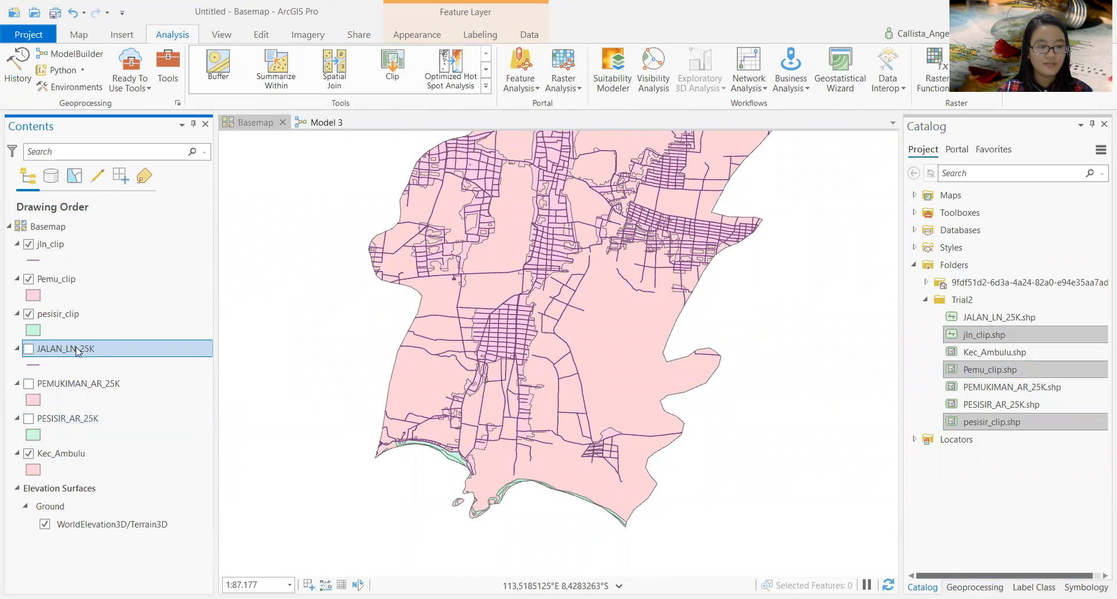
{"action": "left_click", "coordinate": [42, 376]}
{"action": "left_click", "coordinate": [58, 384], "text": "ctrl"}
{"action": "left_click", "coordinate": [79, 420], "text": "ctrl"}
{"action": "right_click", "coordinate": [78, 420]}
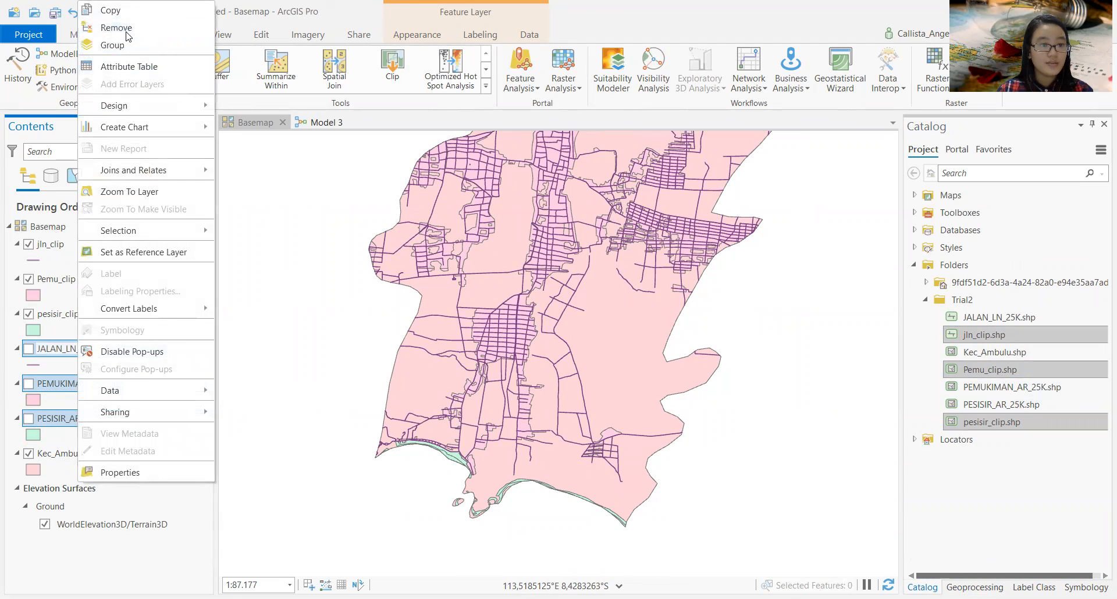
{"action": "left_click", "coordinate": [127, 32]}
{"action": "left_click_drag", "start_coordinate": [369, 392], "coordinate": [442, 375]}
{"action": "scroll", "coordinate": [356, 375], "scroll_direction": "down", "scroll_amount": 2}
{"action": "left_click_drag", "start_coordinate": [364, 357], "coordinate": [401, 374]}
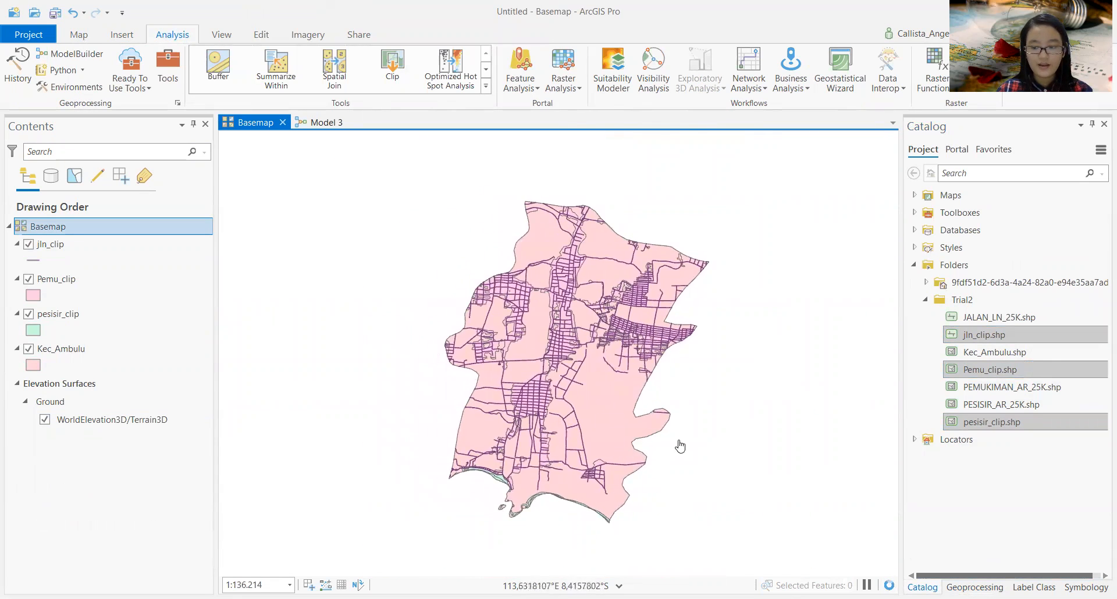
Step: Find the Euclidean Distance geoprocessing tool, open it and set jln_clip as its source data
{"action": "left_click", "coordinate": [975, 587]}
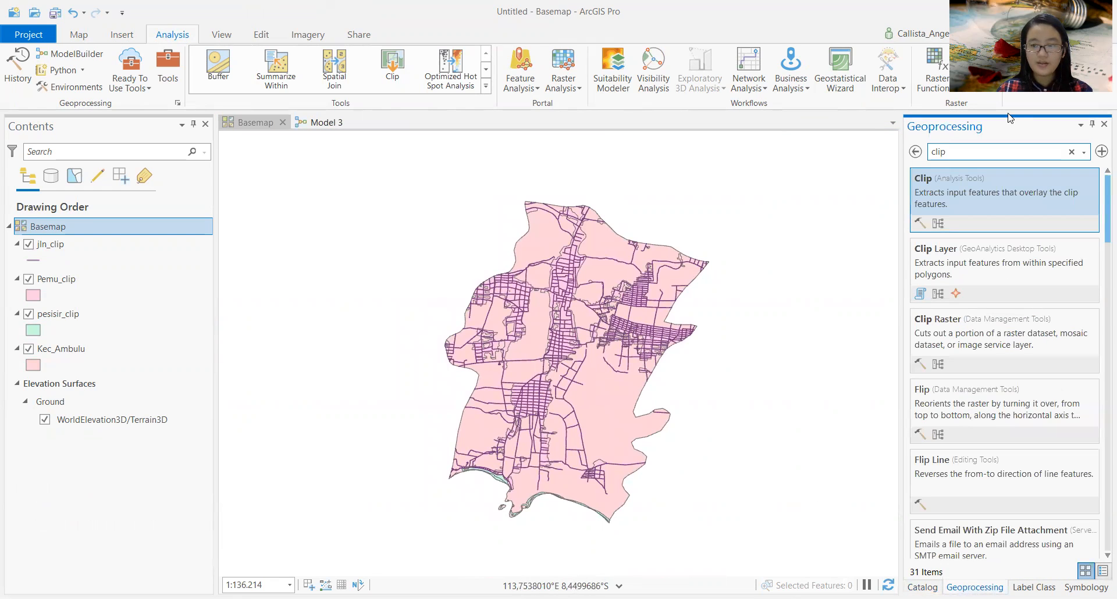
{"action": "double_click", "coordinate": [939, 152]}
{"action": "type", "text": "eu"}
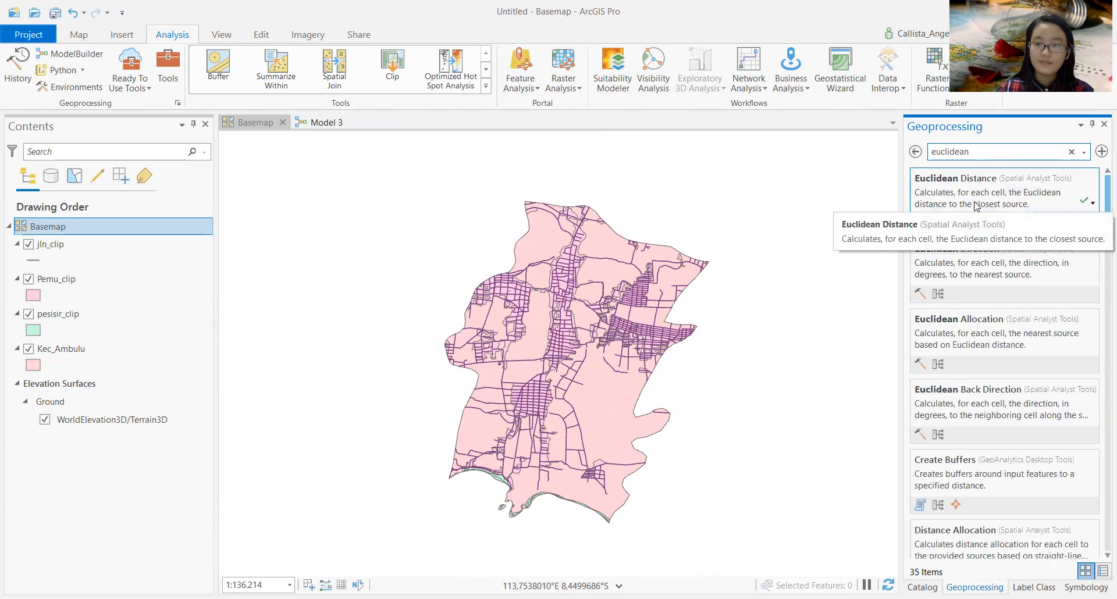
{"action": "left_click", "coordinate": [979, 185]}
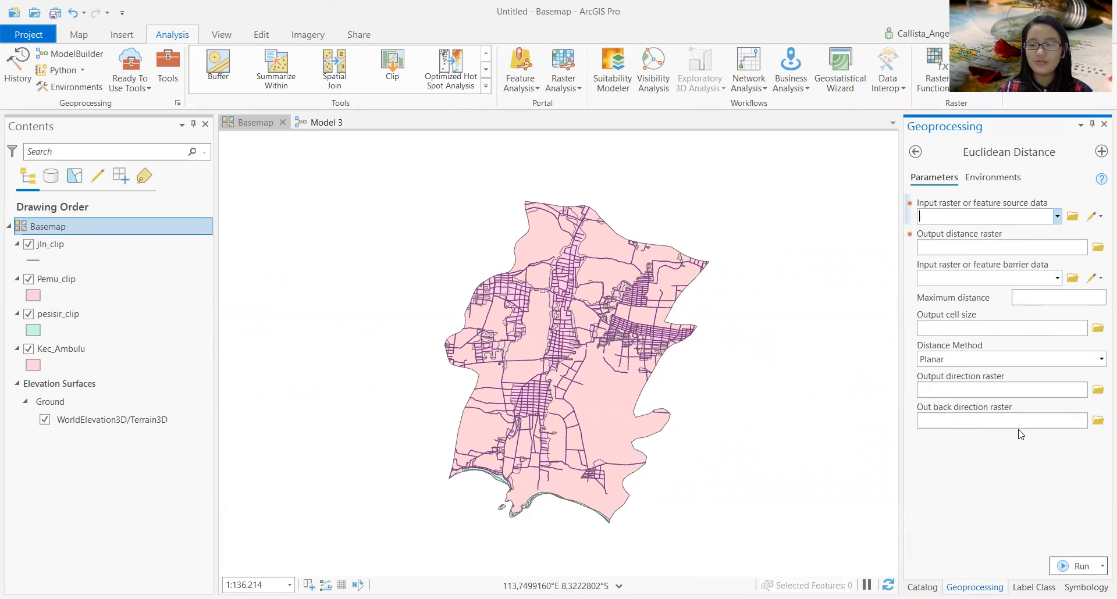
{"action": "left_click", "coordinate": [1056, 218]}
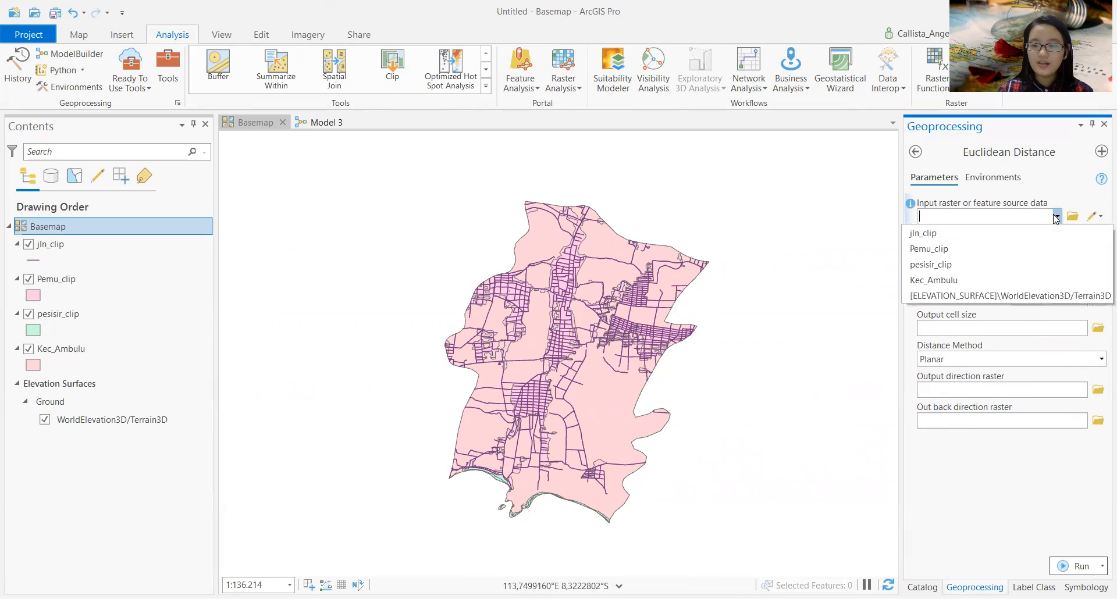
{"action": "left_click", "coordinate": [998, 236]}
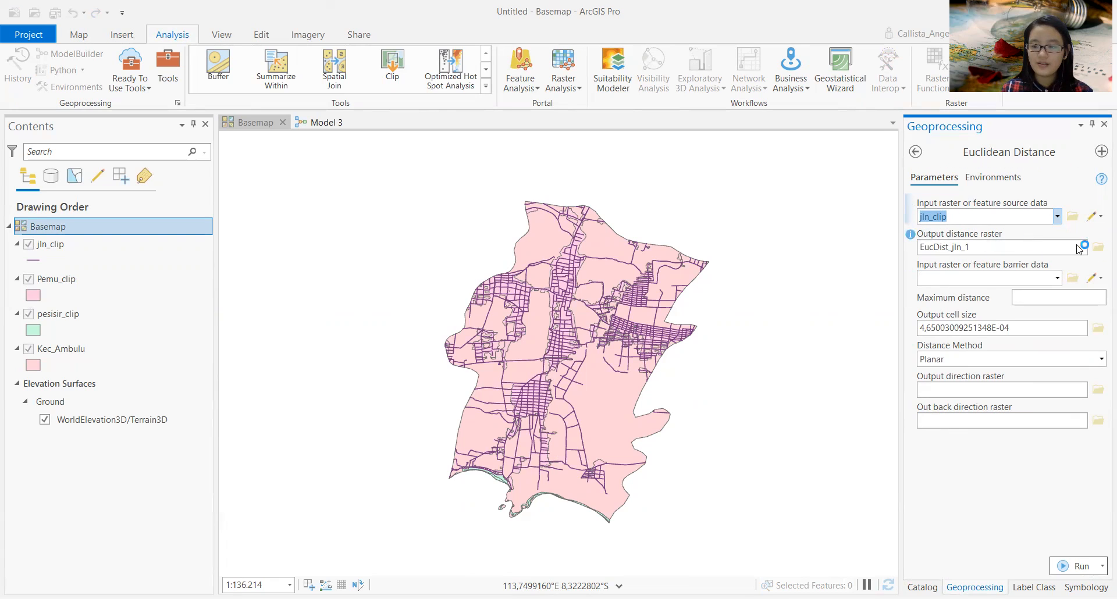
Step: Set the output distance raster to jln_eu in the Trial2 folder and run Euclidean Distance
{"action": "left_click", "coordinate": [1098, 250]}
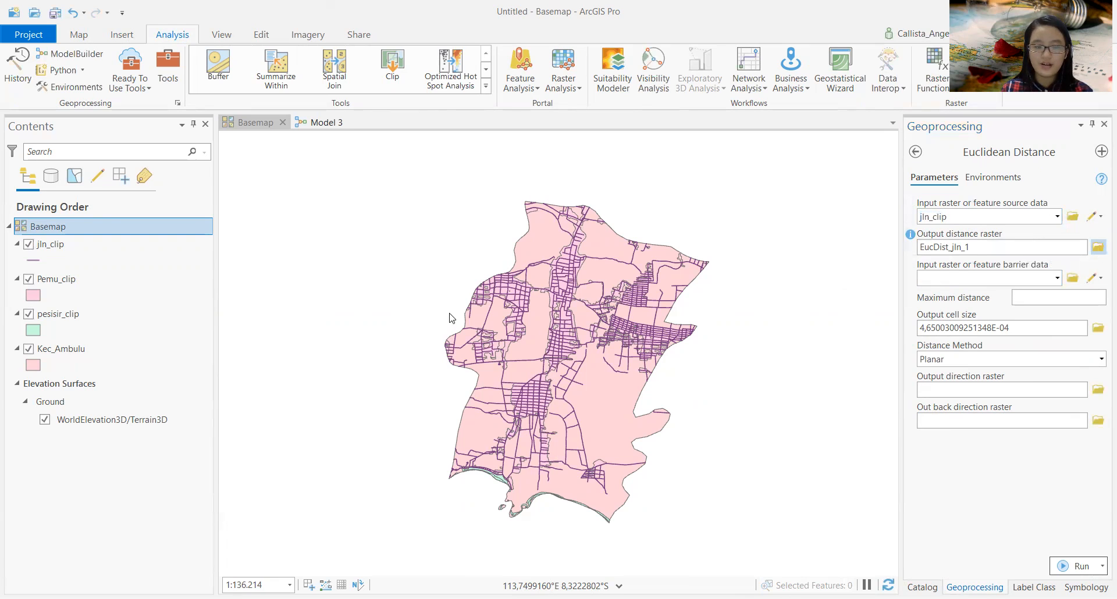
{"action": "left_click", "coordinate": [145, 285]}
{"action": "double_click", "coordinate": [249, 285]}
{"action": "left_click", "coordinate": [226, 439]}
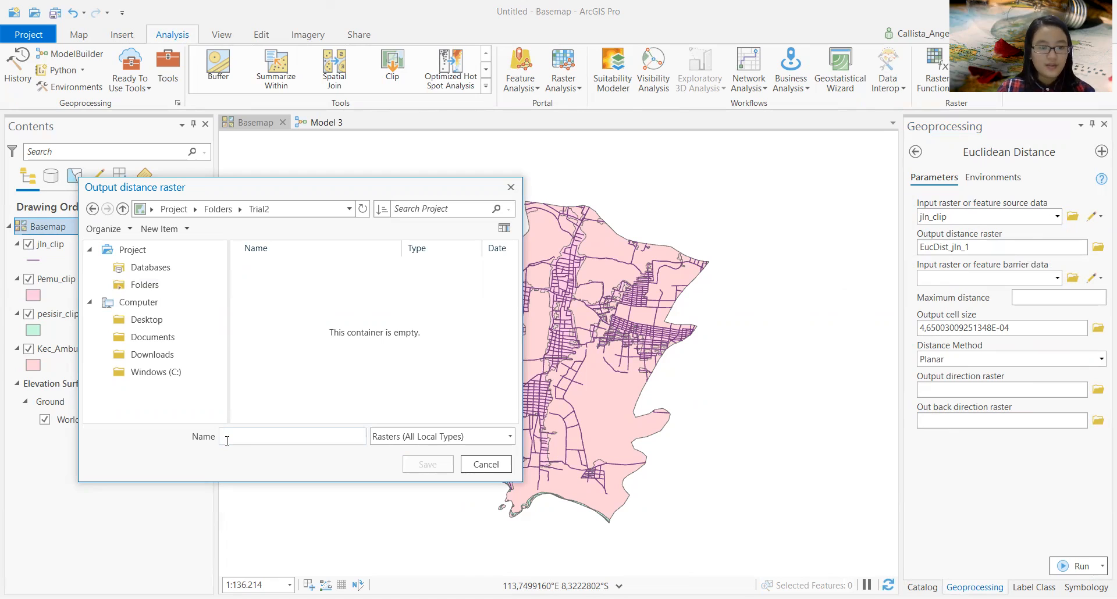
{"action": "type", "text": "jln_eu"}
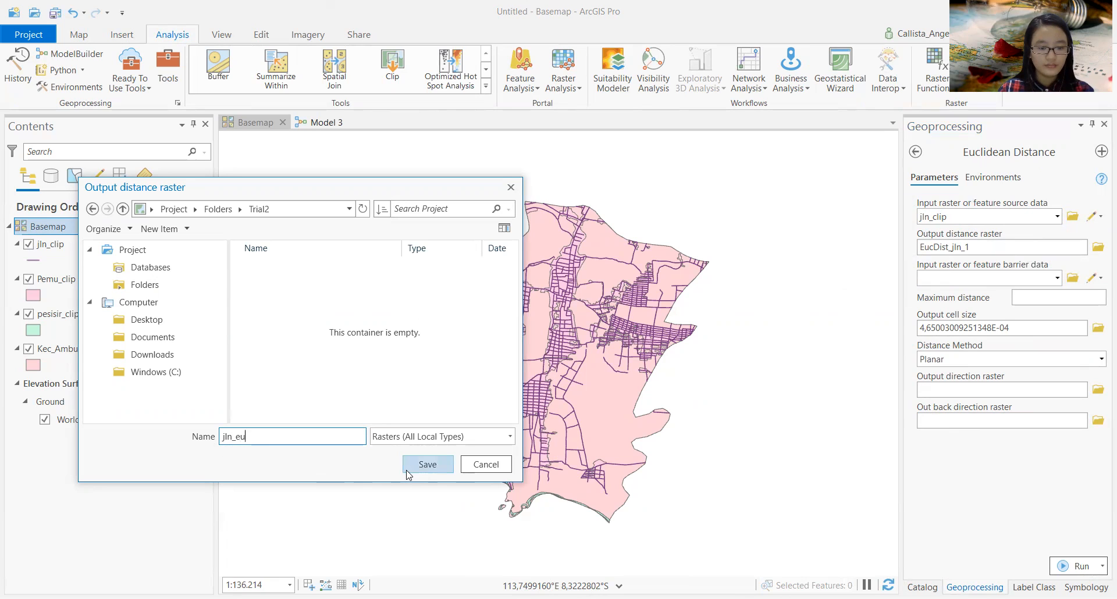
{"action": "left_click", "coordinate": [428, 465]}
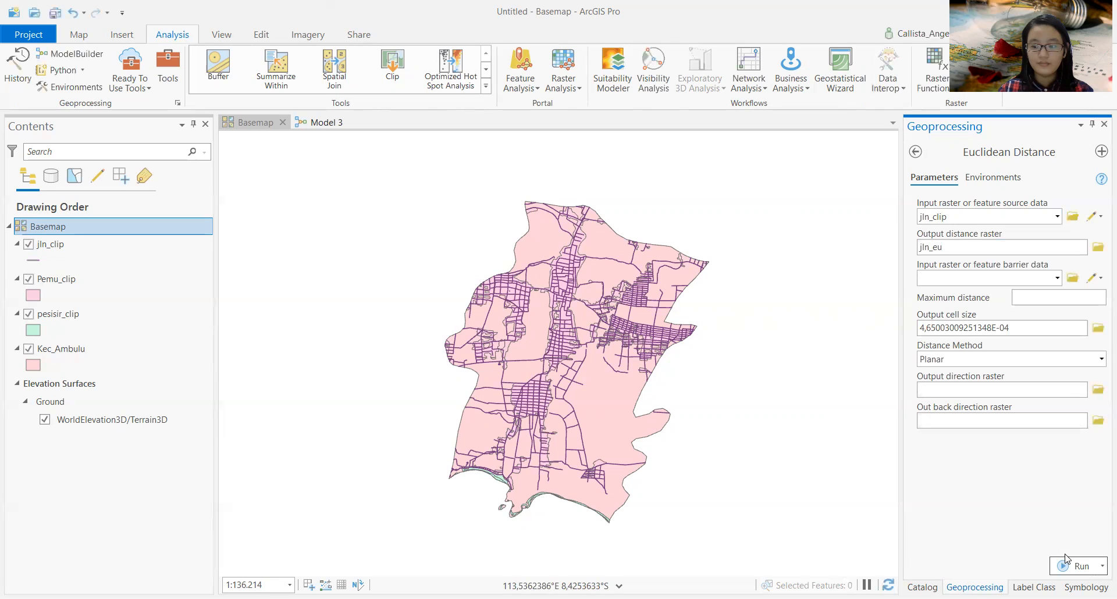
{"action": "left_click", "coordinate": [1068, 571]}
Step: Move the jln_eu raster to the top of the drawing order and give it the purple-to-red rainbow color scheme
{"action": "left_click_drag", "start_coordinate": [111, 382], "coordinate": [96, 411]}
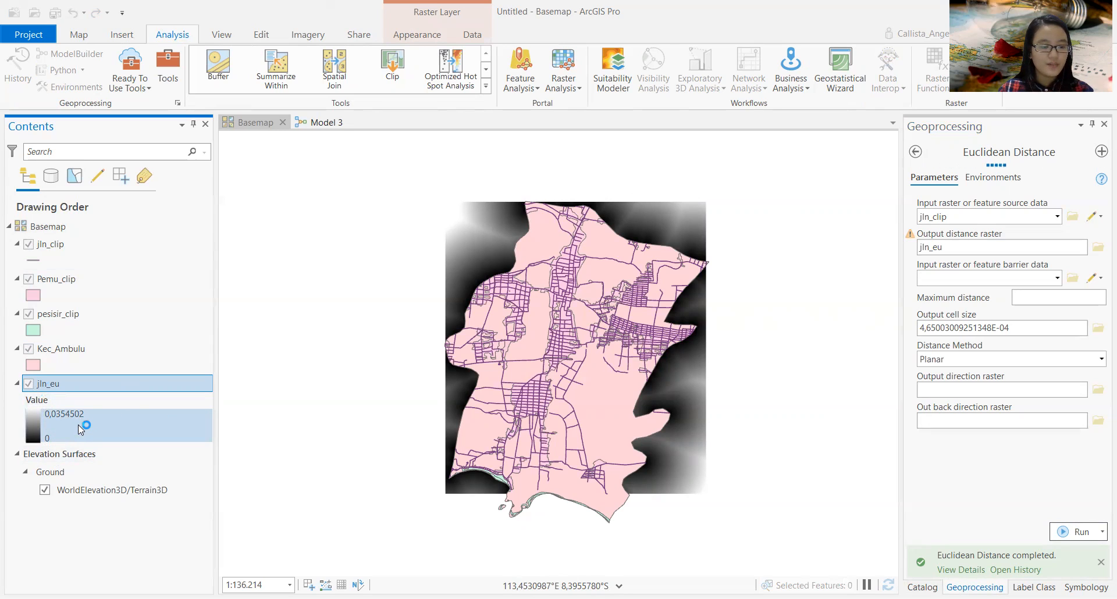
{"action": "left_click_drag", "start_coordinate": [95, 381], "coordinate": [76, 236]}
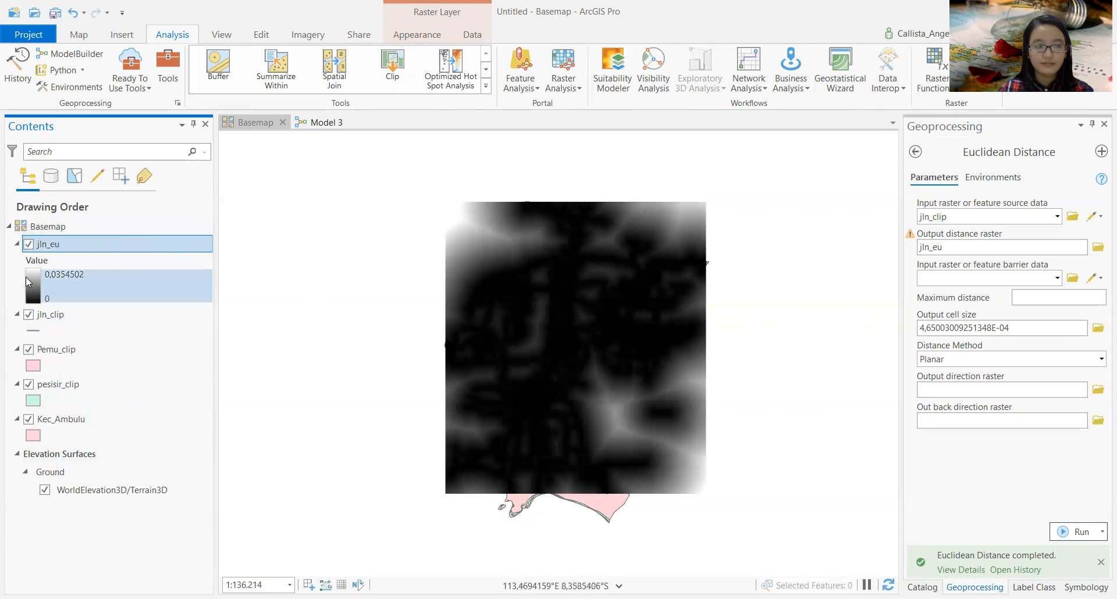
{"action": "left_click", "coordinate": [32, 288]}
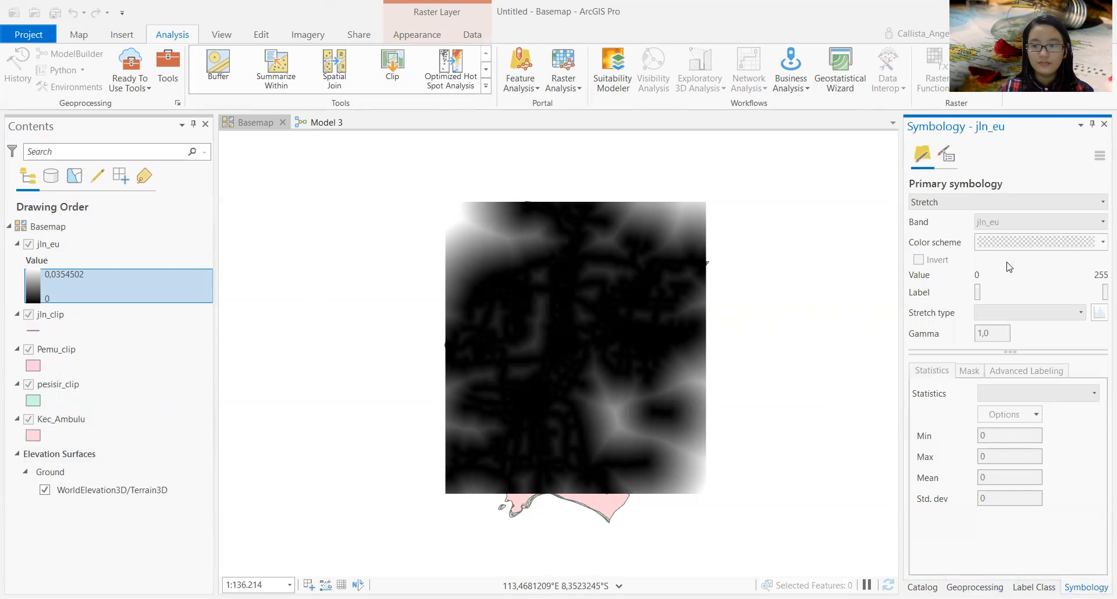
{"action": "left_click", "coordinate": [1023, 249]}
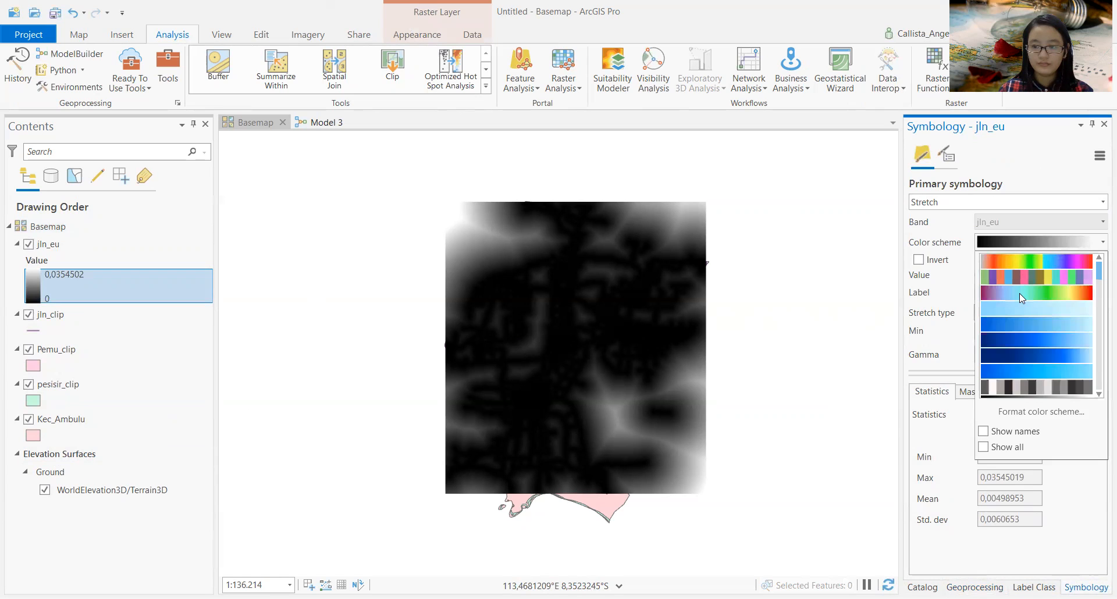
{"action": "left_click", "coordinate": [1020, 297]}
{"action": "scroll", "coordinate": [539, 394], "scroll_direction": "up", "scroll_amount": 2}
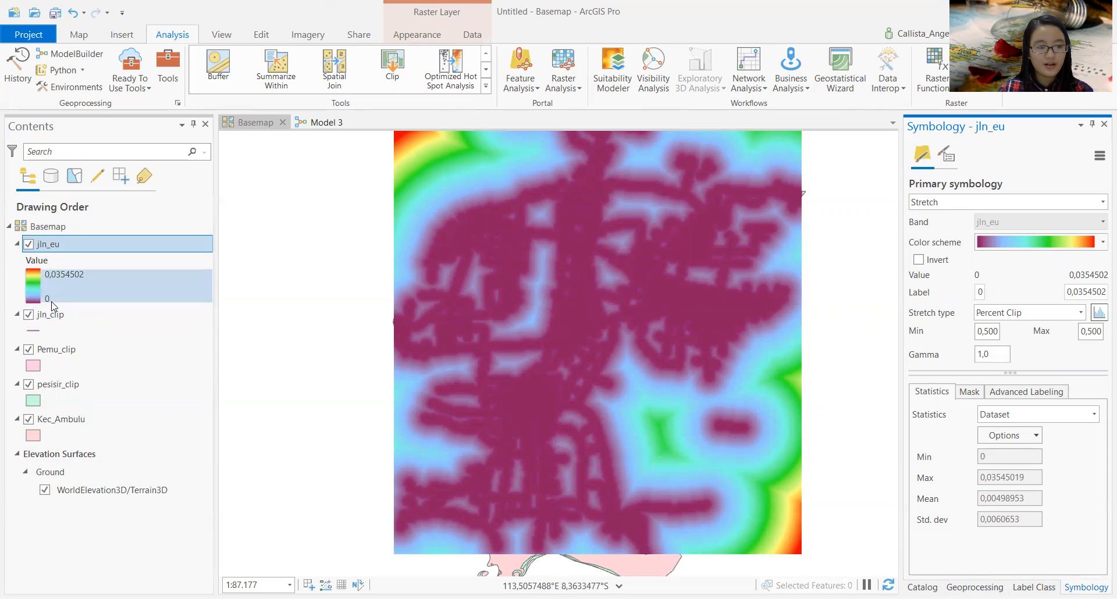
{"action": "left_click_drag", "start_coordinate": [574, 287], "coordinate": [561, 313]}
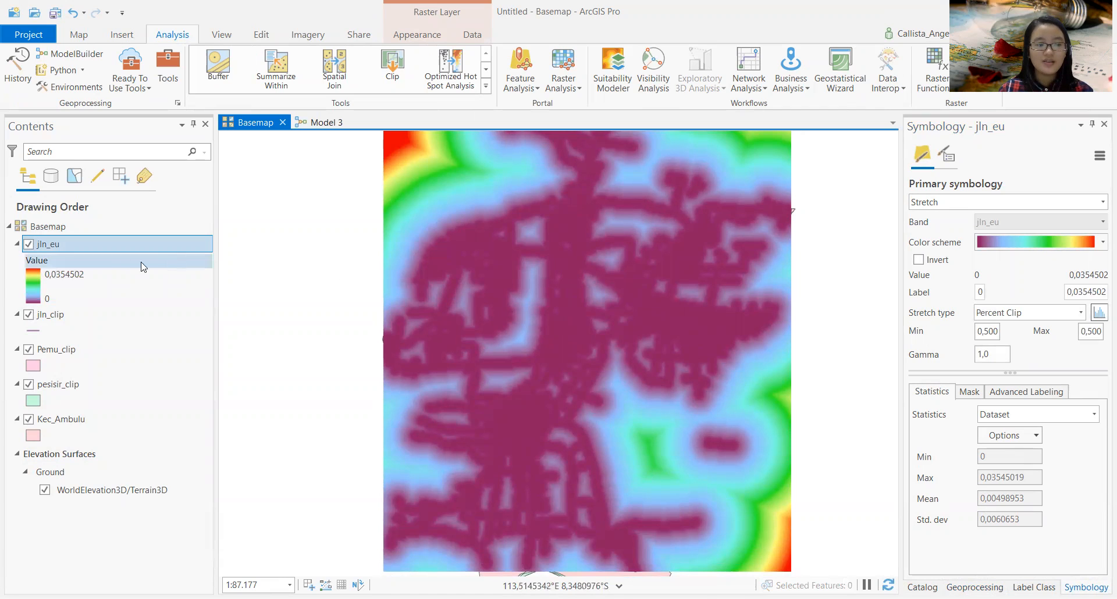
Step: Move jln_clip above jln_eu in the drawing order and apply the Ramp line symbol to it
{"action": "mouse_move", "coordinate": [64, 315]}
{"action": "left_mouse_down"}
{"action": "mouse_move", "coordinate": [92, 287]}
{"action": "mouse_move", "coordinate": [91, 239]}
{"action": "left_mouse_up"}
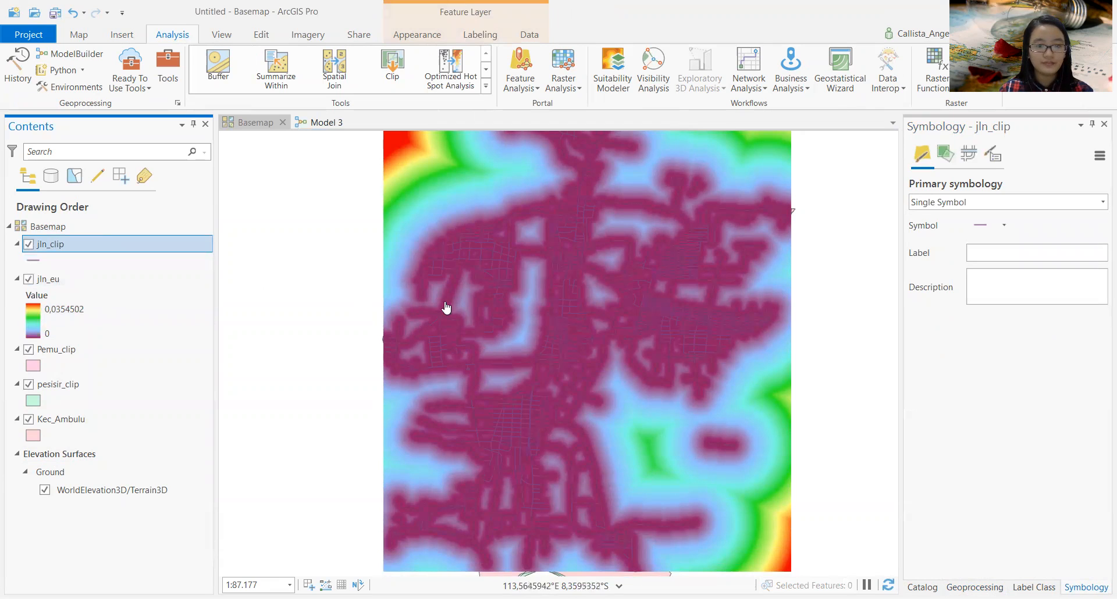
{"action": "left_click", "coordinate": [33, 260]}
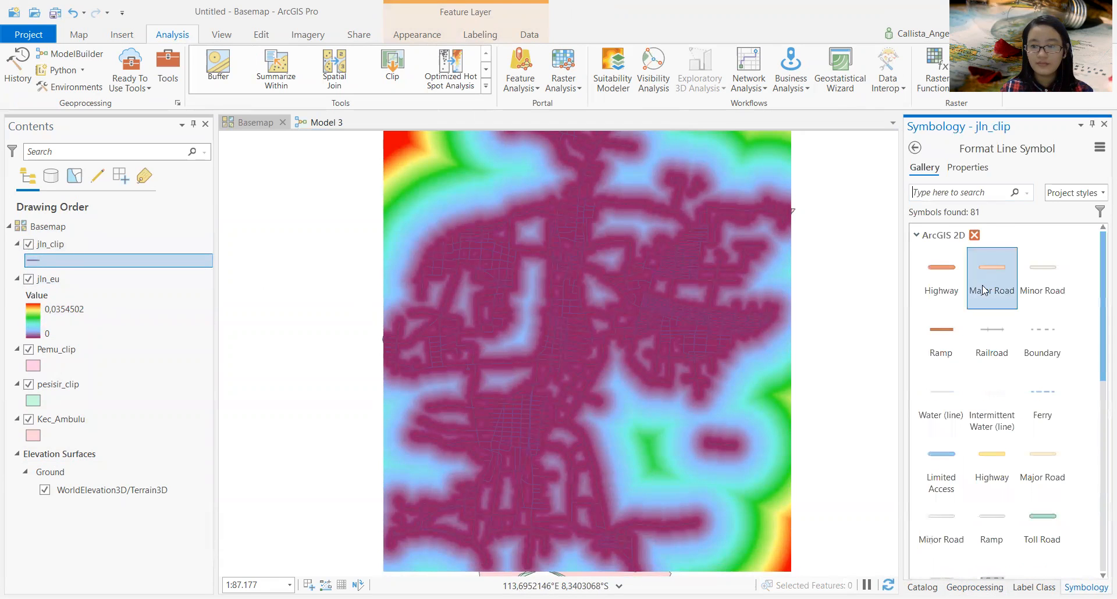
{"action": "left_click", "coordinate": [946, 321]}
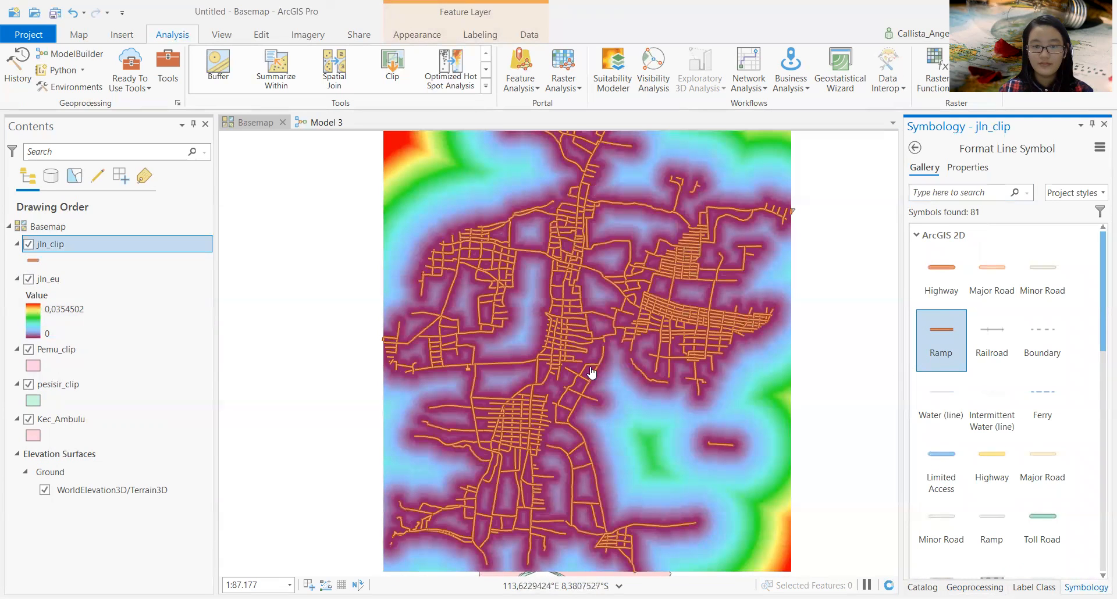
Step: Examine how the distance colors of jln_eu spread around the road lines in several parts of the map
{"action": "scroll", "coordinate": [498, 279], "scroll_direction": "down", "scroll_amount": 1}
{"action": "scroll", "coordinate": [498, 279], "scroll_direction": "up", "scroll_amount": 3}
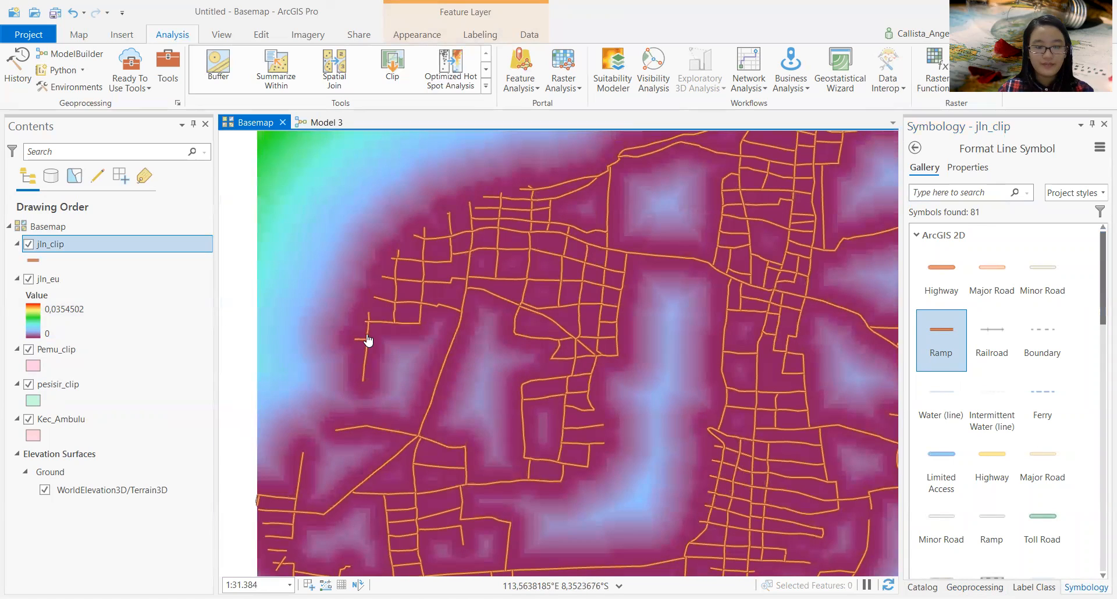
{"action": "scroll", "coordinate": [368, 341], "scroll_direction": "up", "scroll_amount": 1}
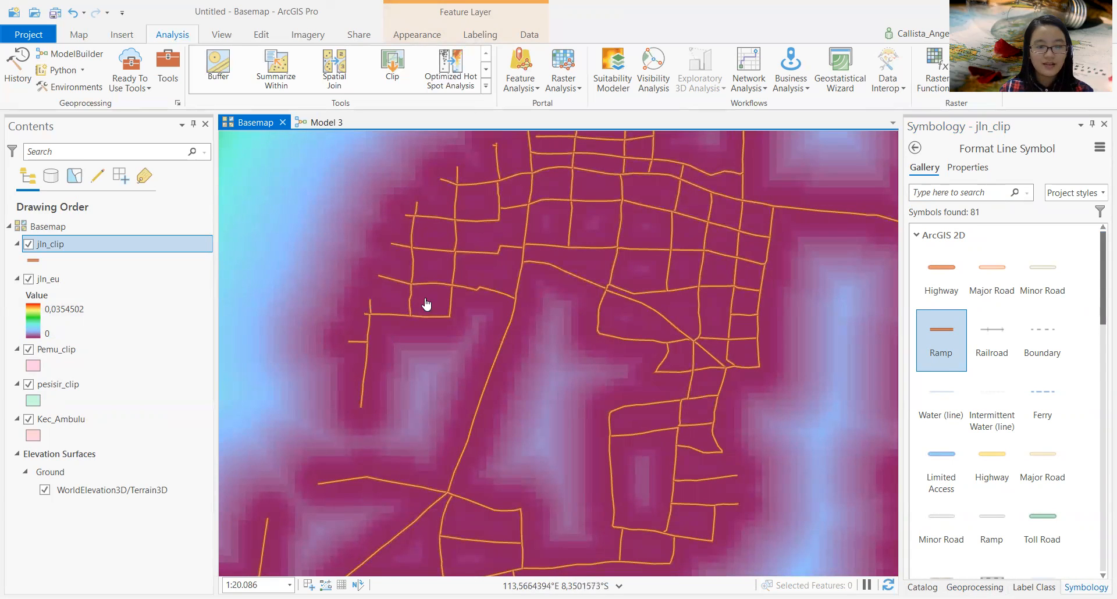
{"action": "left_click_drag", "start_coordinate": [649, 462], "coordinate": [566, 307]}
{"action": "left_click_drag", "start_coordinate": [578, 425], "coordinate": [629, 143]}
{"action": "scroll", "coordinate": [628, 499], "scroll_direction": "down", "scroll_amount": 2}
{"action": "left_click_drag", "start_coordinate": [573, 357], "coordinate": [594, 459]}
{"action": "scroll", "coordinate": [474, 267], "scroll_direction": "down", "scroll_amount": 2}
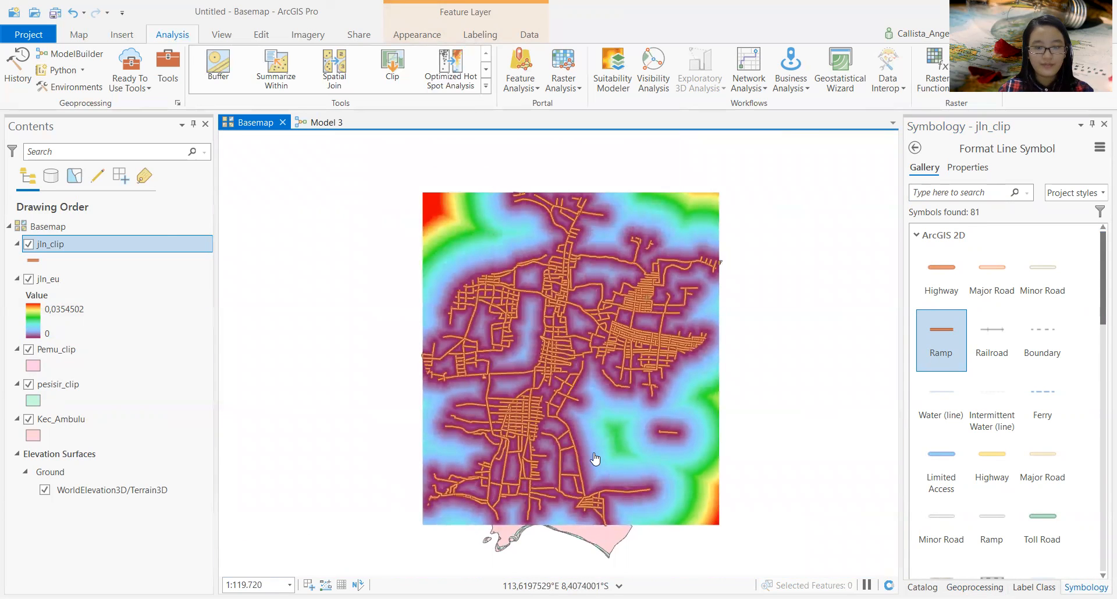
Step: Return to Model 3 and cut all the clip tools, inputs and outputs out of the model
{"action": "left_click", "coordinate": [346, 120]}
{"action": "left_click_drag", "start_coordinate": [366, 174], "coordinate": [765, 546]}
{"action": "right_click", "coordinate": [640, 405]}
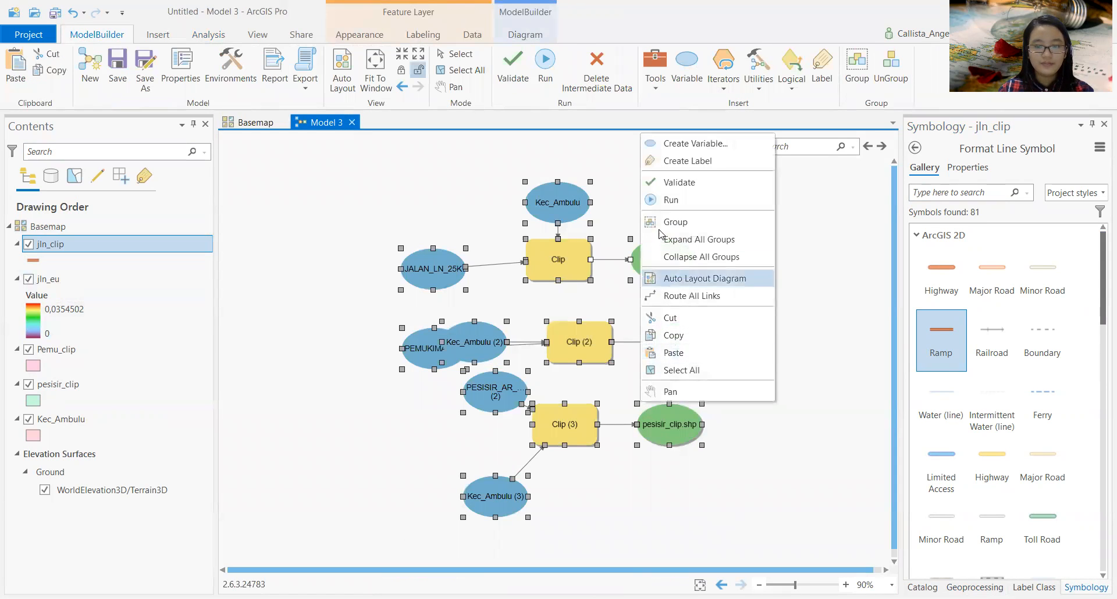
{"action": "left_click", "coordinate": [694, 324]}
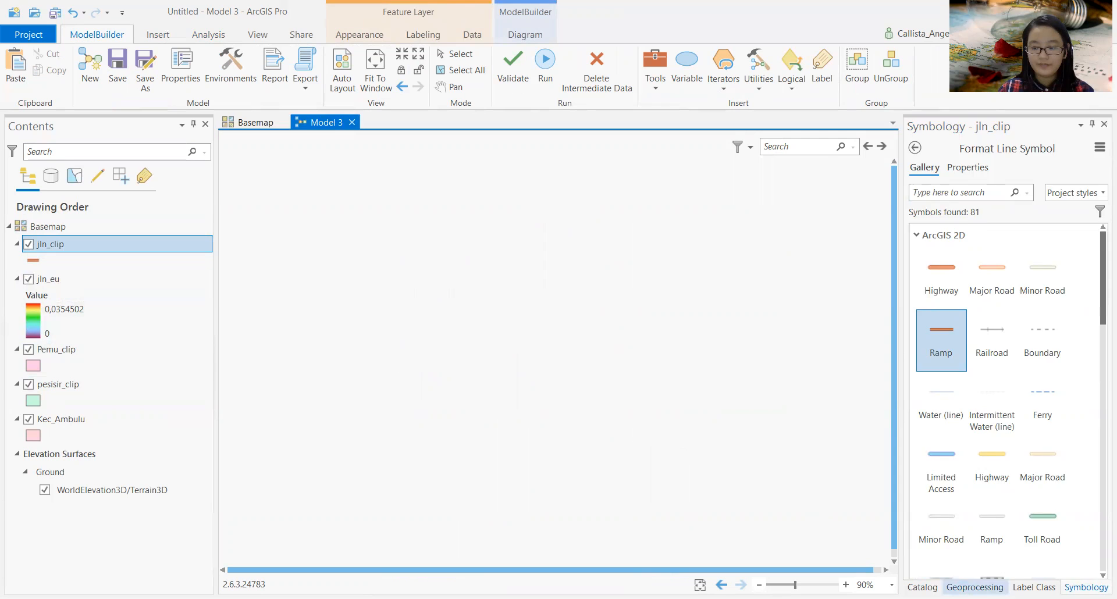
Step: Return to the Euclidean Distance search results and place two Euclidean Distance tools in the emptied Model 3
{"action": "left_click", "coordinate": [975, 587]}
{"action": "left_click", "coordinate": [915, 151]}
{"action": "left_click_drag", "start_coordinate": [951, 179], "coordinate": [548, 216]}
{"action": "left_click_drag", "start_coordinate": [932, 179], "coordinate": [451, 341]}
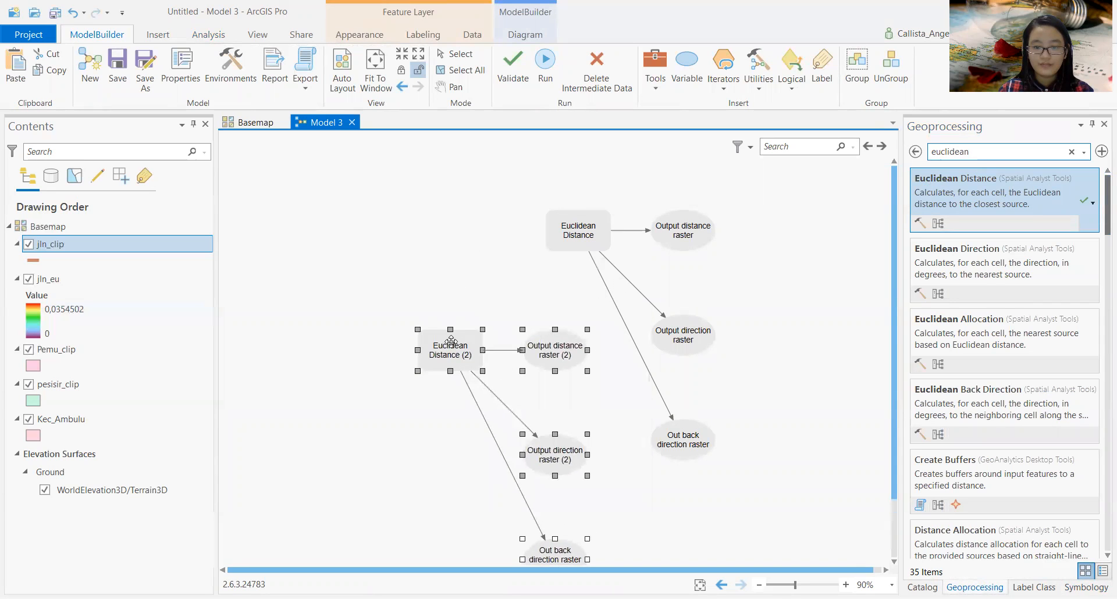
Step: Move the Euclidean Distance (2) tool with its outputs directly below the first Euclidean Distance group in Model 3
{"action": "scroll", "coordinate": [633, 292], "scroll_direction": "down", "scroll_amount": 5}
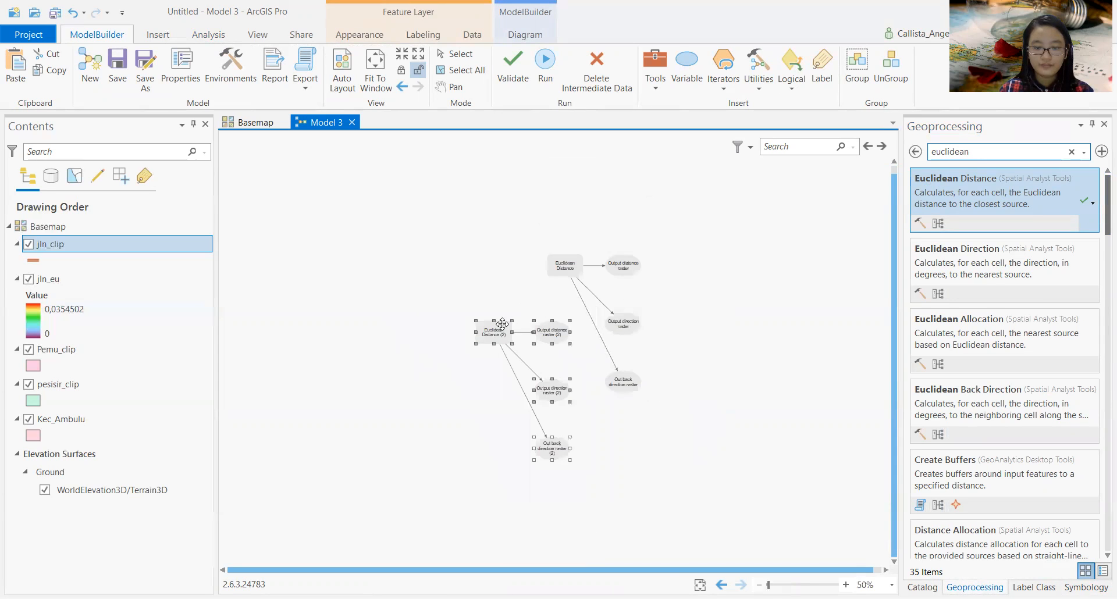
{"action": "left_click_drag", "start_coordinate": [494, 332], "coordinate": [560, 428]}
{"action": "left_click_drag", "start_coordinate": [699, 365], "coordinate": [684, 348]}
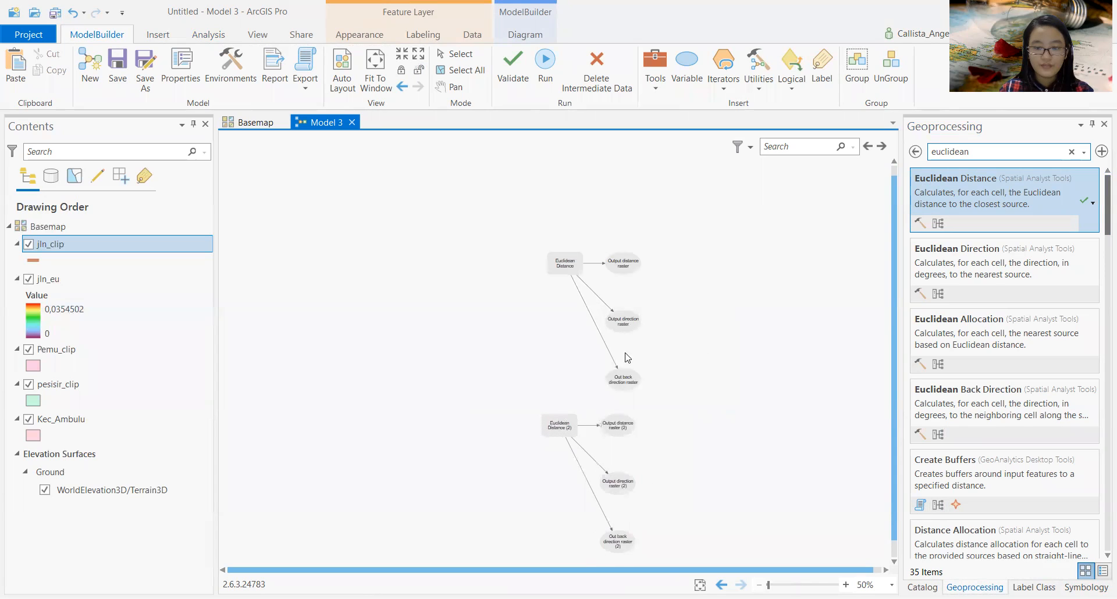
Step: Add the Pemu_clip and pesisir_clip layers to the model, each beside one of the two Euclidean Distance tools
{"action": "left_click", "coordinate": [69, 349]}
{"action": "left_click_drag", "start_coordinate": [69, 349], "coordinate": [483, 257]}
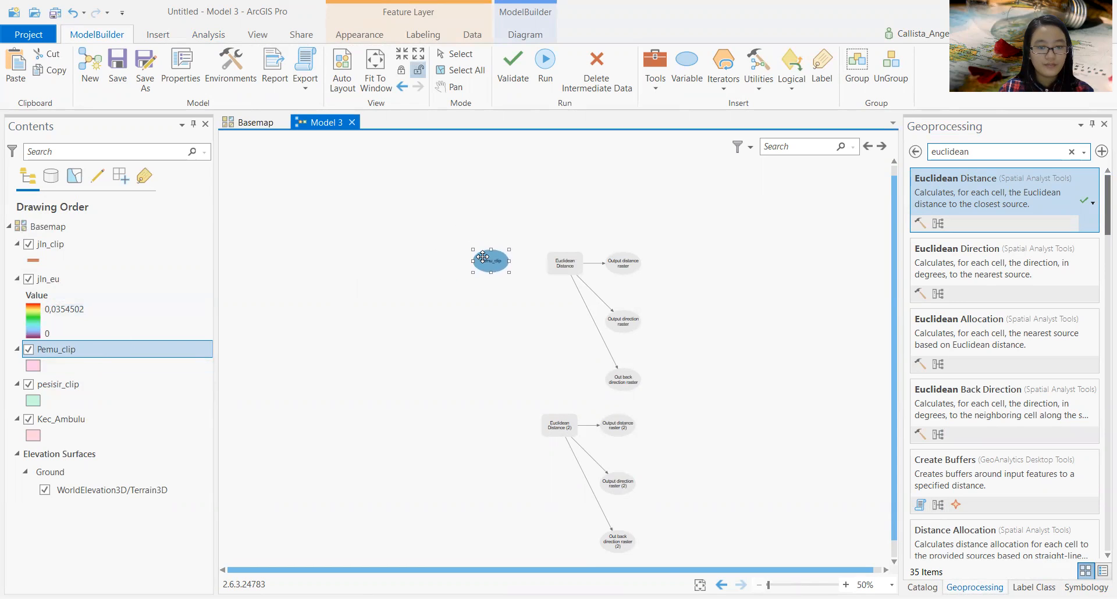
{"action": "left_click", "coordinate": [80, 387]}
{"action": "left_click_drag", "start_coordinate": [462, 403], "coordinate": [499, 430]}
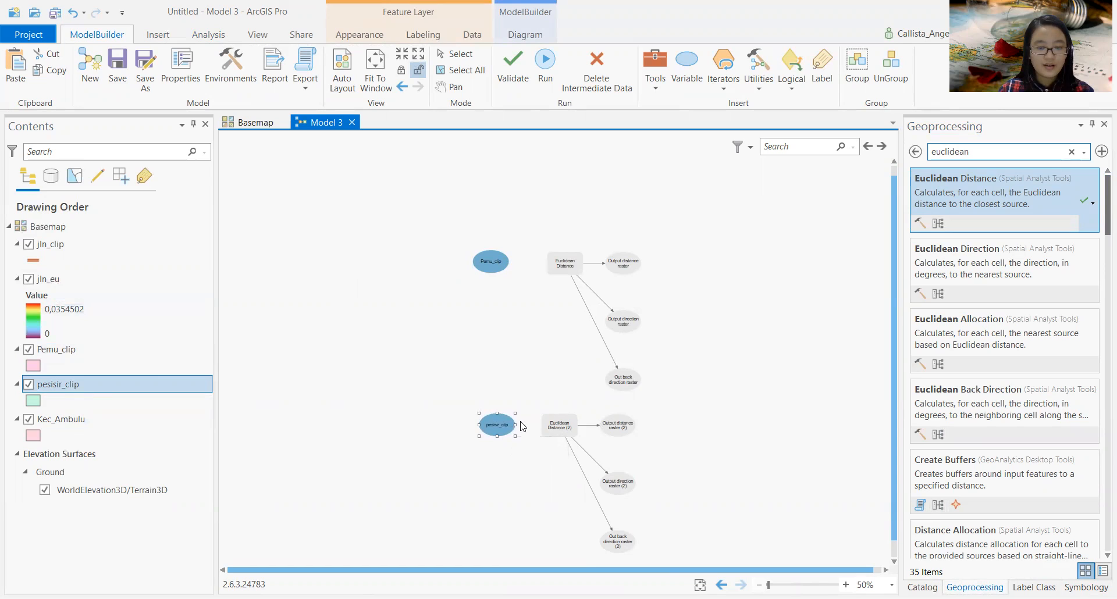
Step: Connect pesisir_clip to Euclidean Distance (2) and Pemu_clip to Euclidean Distance, both as input raster or feature source data
{"action": "left_click_drag", "start_coordinate": [547, 430], "coordinate": [547, 429]}
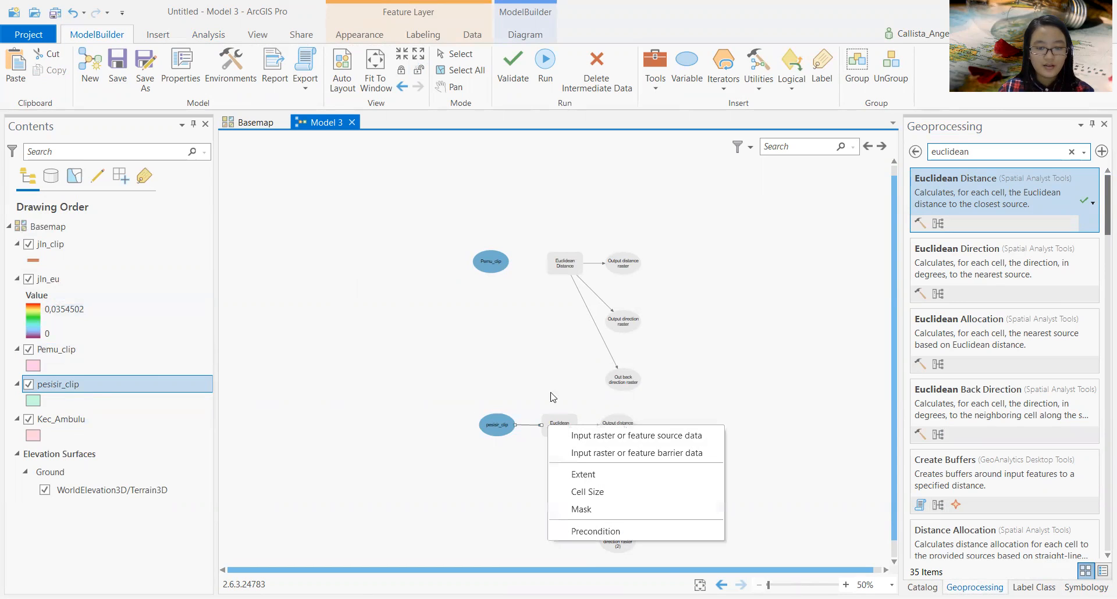
{"action": "left_click", "coordinate": [593, 436]}
{"action": "left_click_drag", "start_coordinate": [510, 264], "coordinate": [556, 266]}
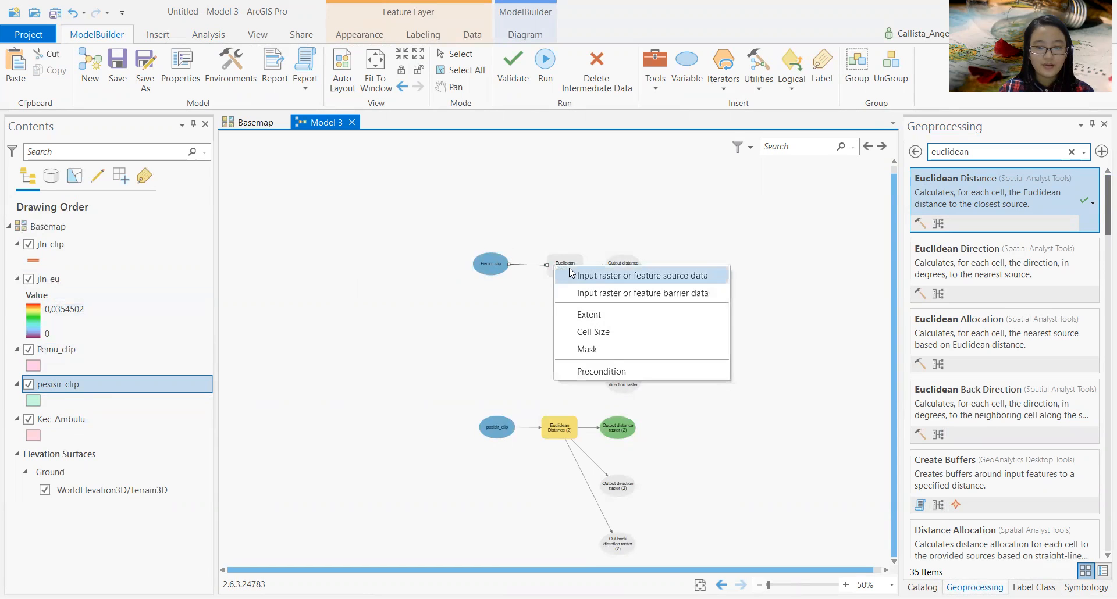
{"action": "left_click", "coordinate": [570, 272]}
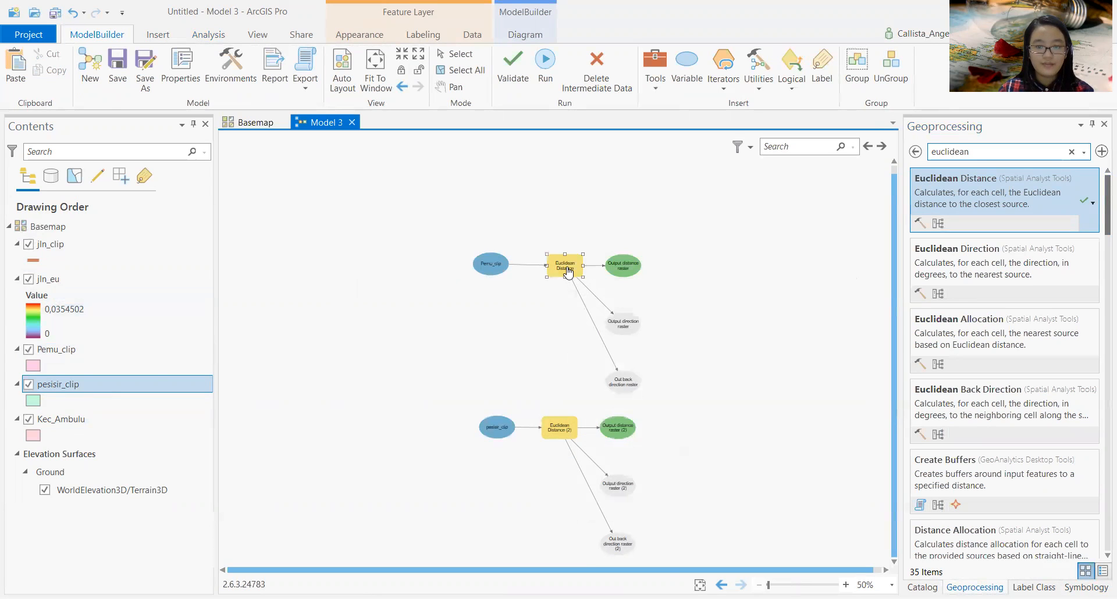
Step: Set the output distance raster of the Pemu_clip Euclidean Distance tool to pemu_eu in the Trial2 folder
{"action": "double_click", "coordinate": [566, 271]}
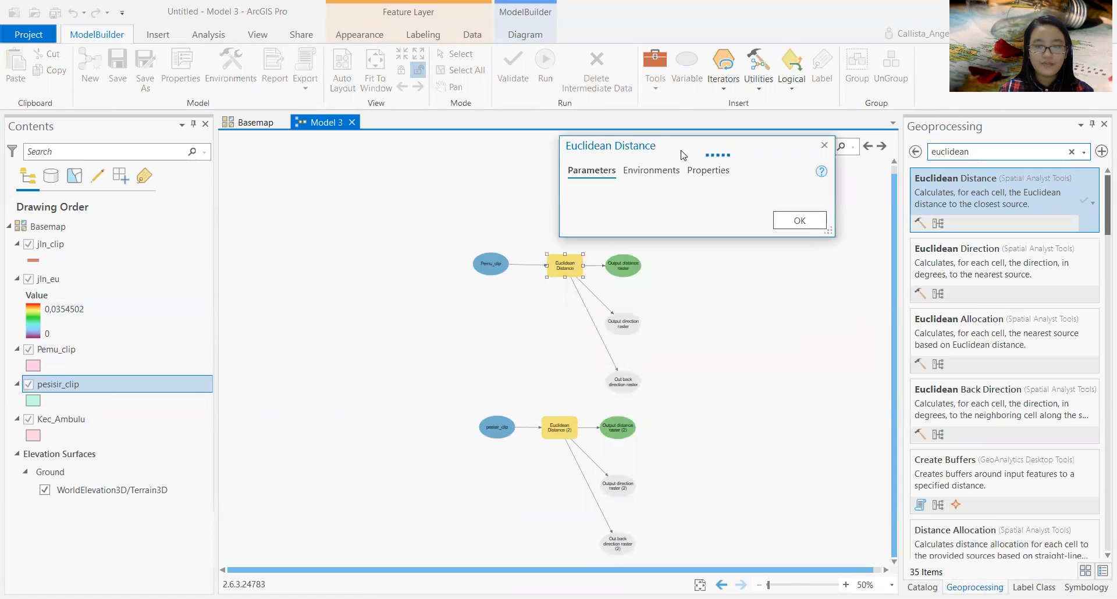
{"action": "left_click_drag", "start_coordinate": [684, 155], "coordinate": [730, 131]}
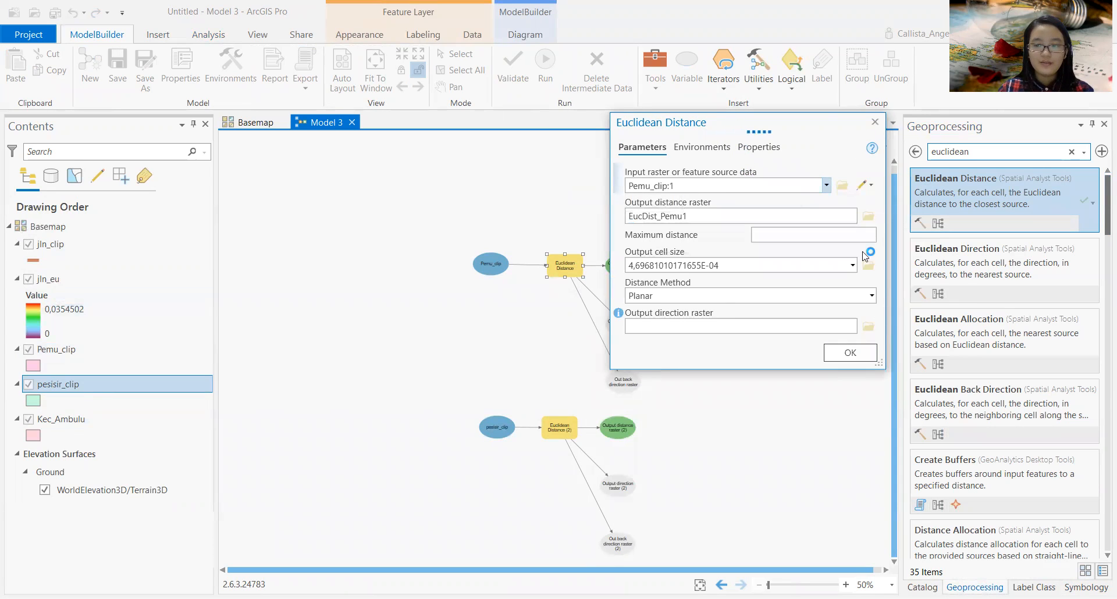
{"action": "left_click", "coordinate": [969, 199]}
{"action": "left_click_drag", "start_coordinate": [746, 119], "coordinate": [654, 156]}
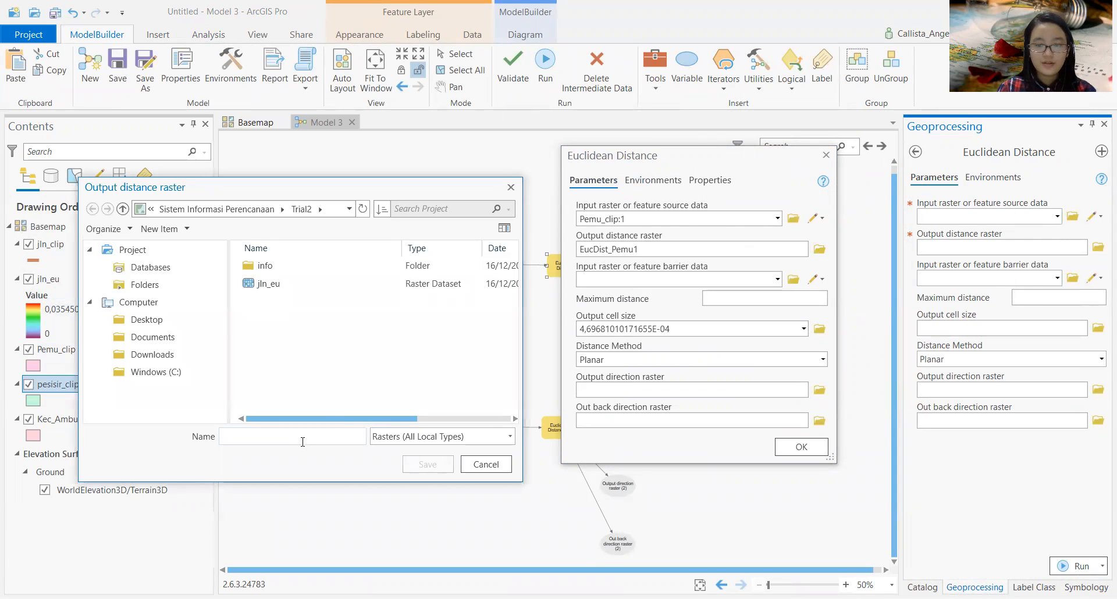
{"action": "left_click", "coordinate": [303, 441]}
{"action": "type", "text": "pemu_"}
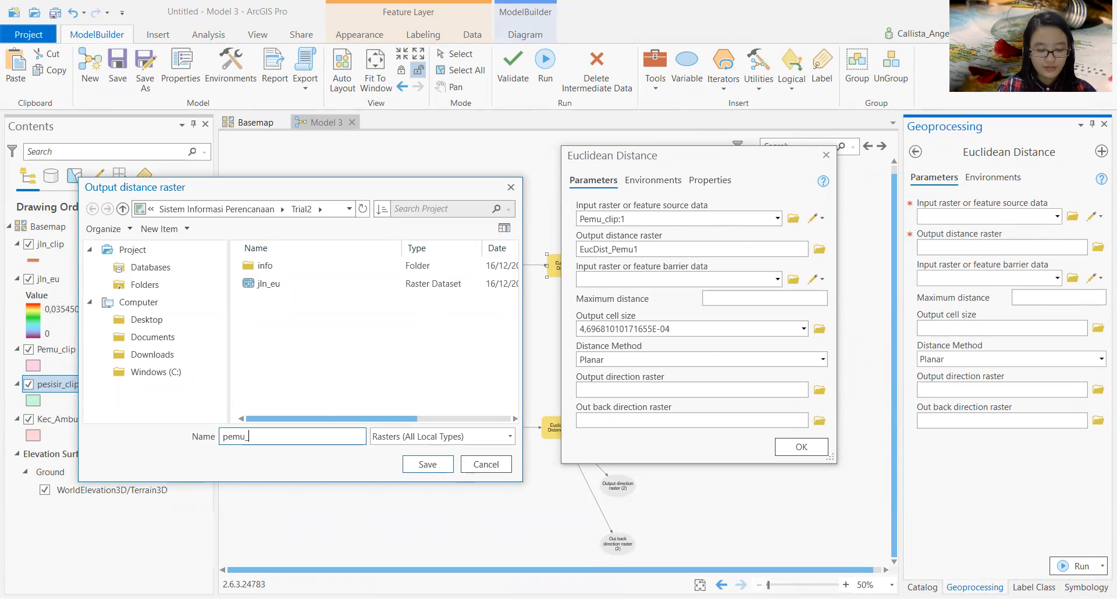
{"action": "type", "text": "eu"}
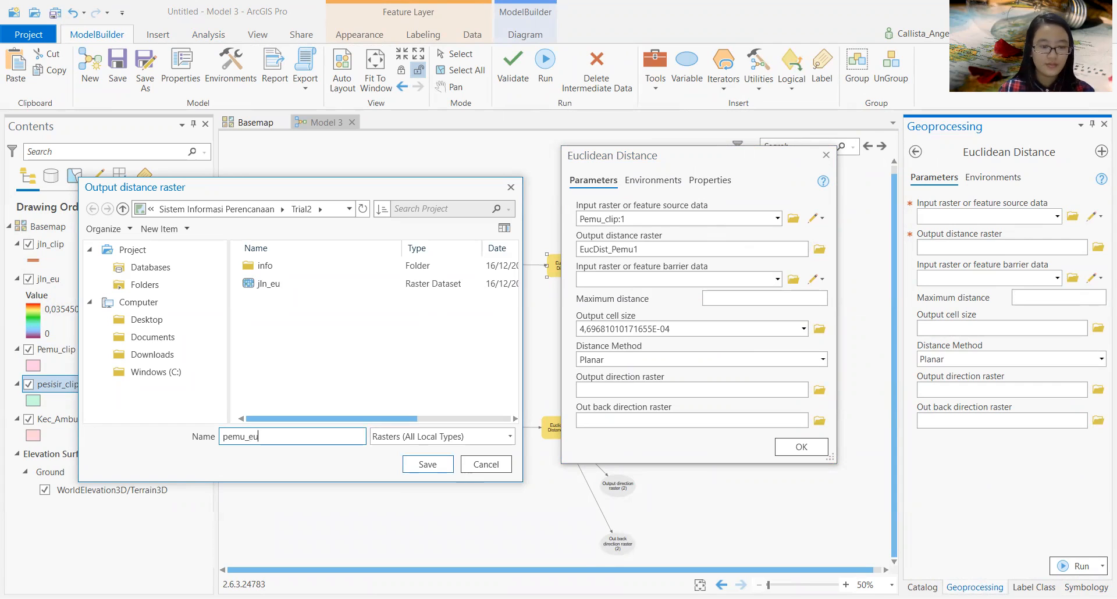
{"action": "left_click", "coordinate": [419, 469]}
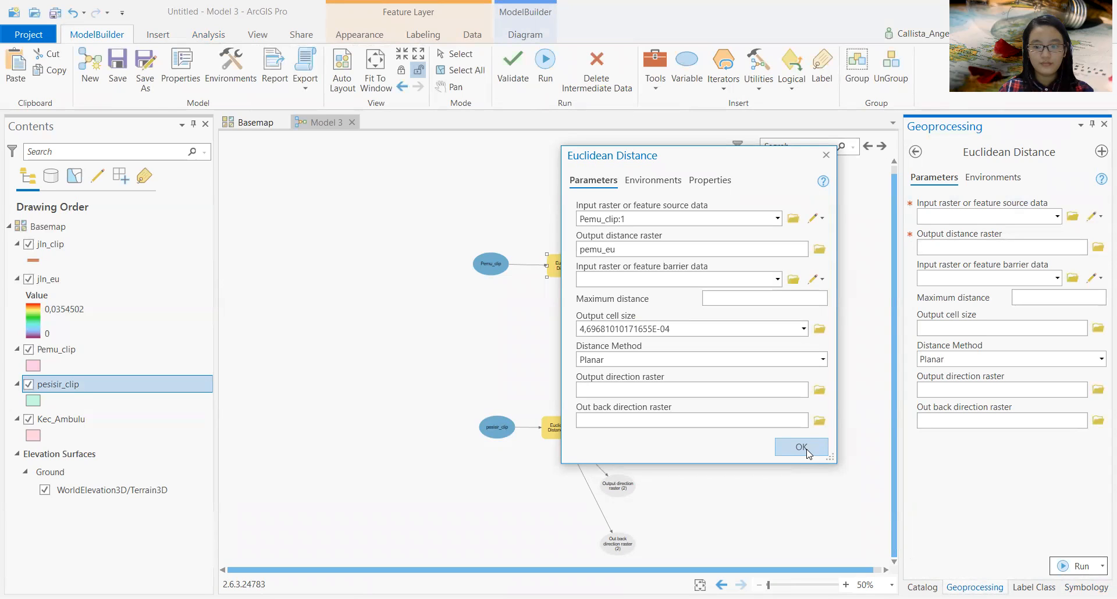
{"action": "left_click", "coordinate": [802, 447]}
Step: Set the output distance raster of Euclidean Distance (2) to pesisir_eu in the Trial2 folder and run Model 3
{"action": "double_click", "coordinate": [562, 433]}
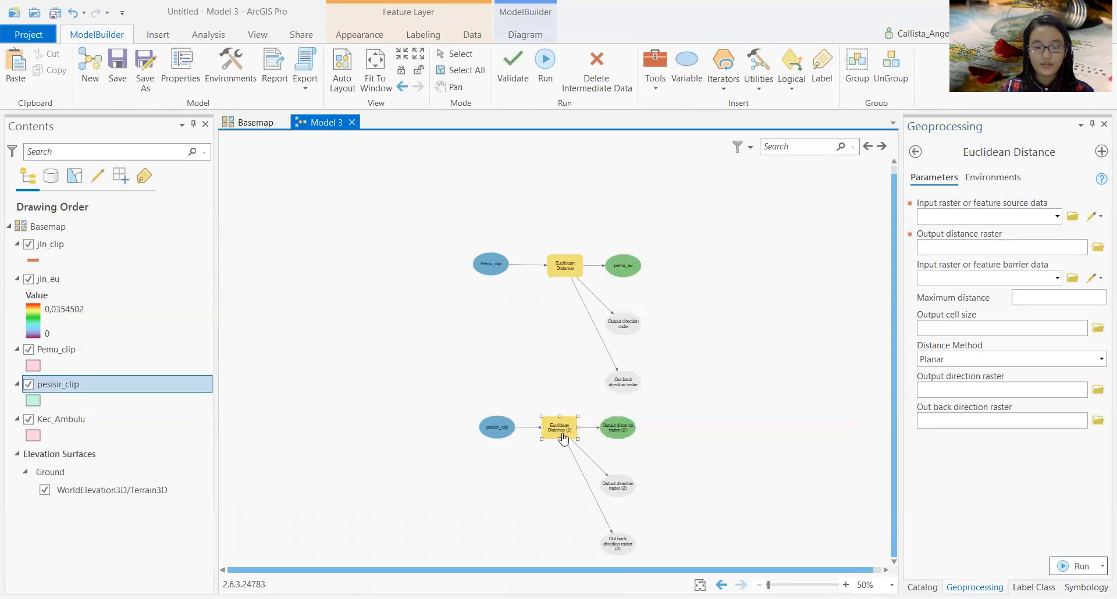
{"action": "left_click_drag", "start_coordinate": [697, 427], "coordinate": [630, 173]}
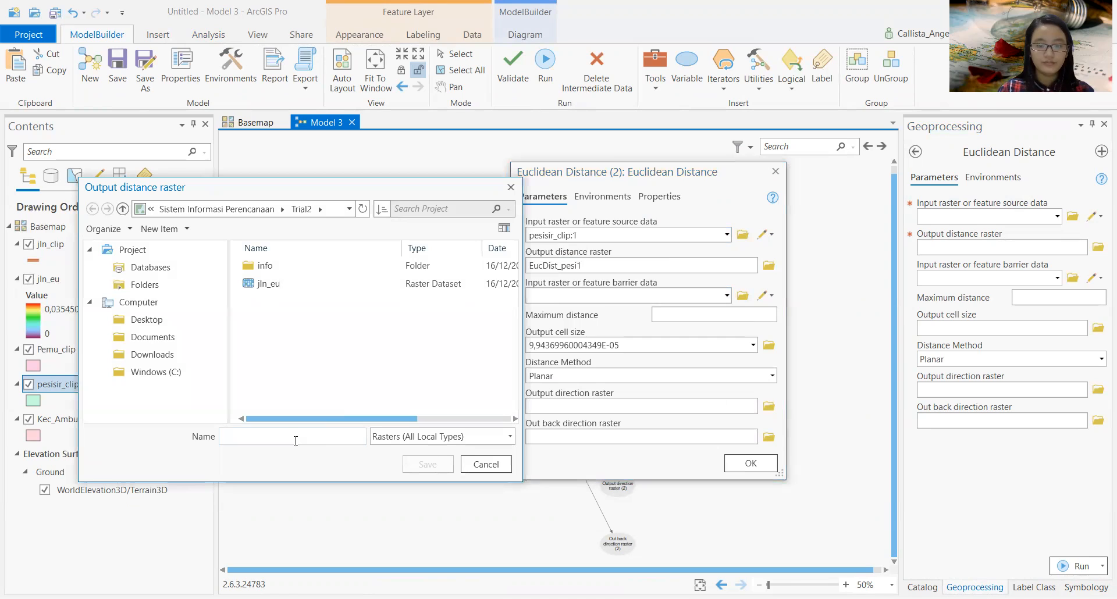
{"action": "type", "text": "pesi"}
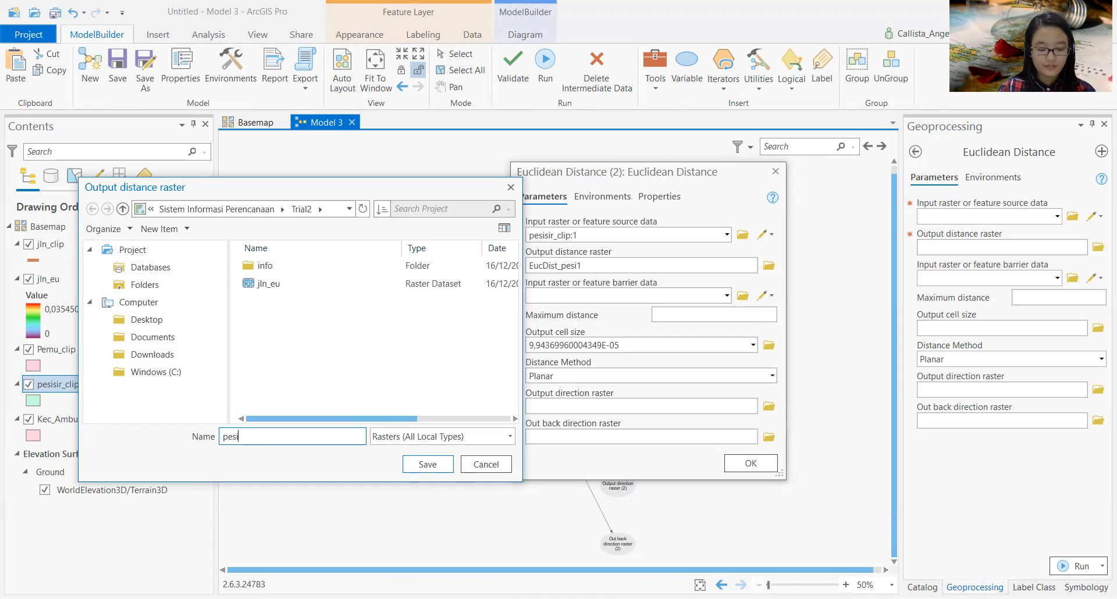
{"action": "type", "text": "sir_eu"}
{"action": "left_click", "coordinate": [410, 464]}
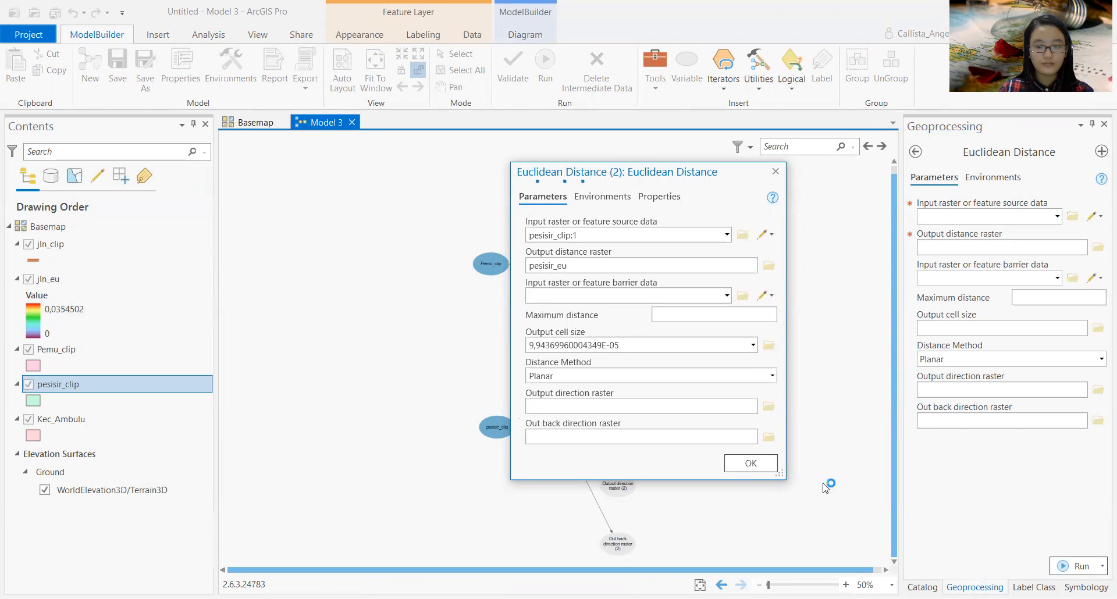
{"action": "left_click", "coordinate": [751, 464]}
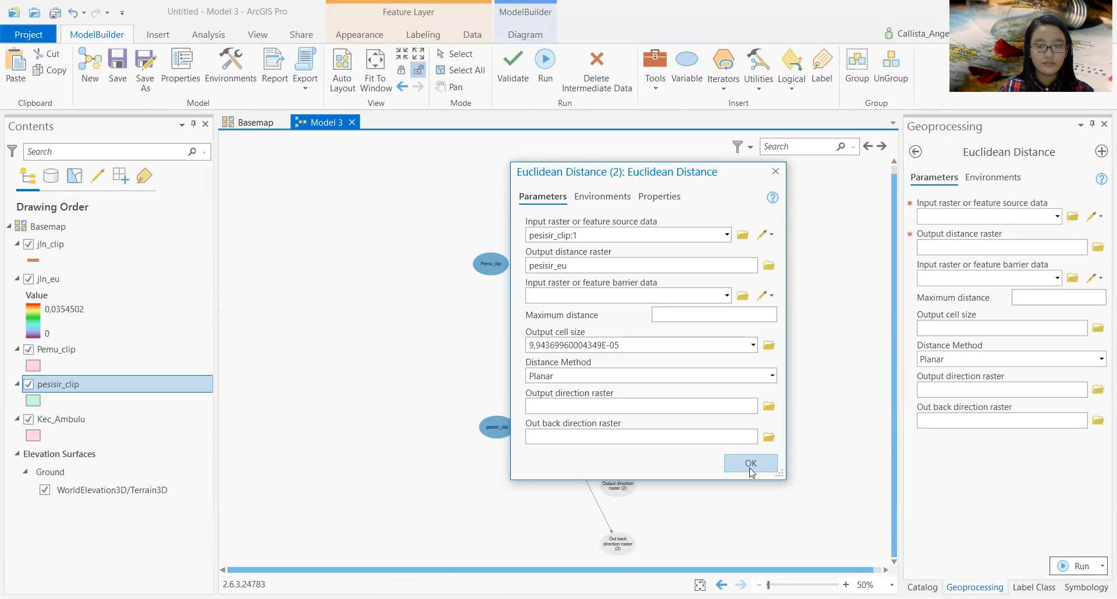
{"action": "left_click", "coordinate": [750, 464]}
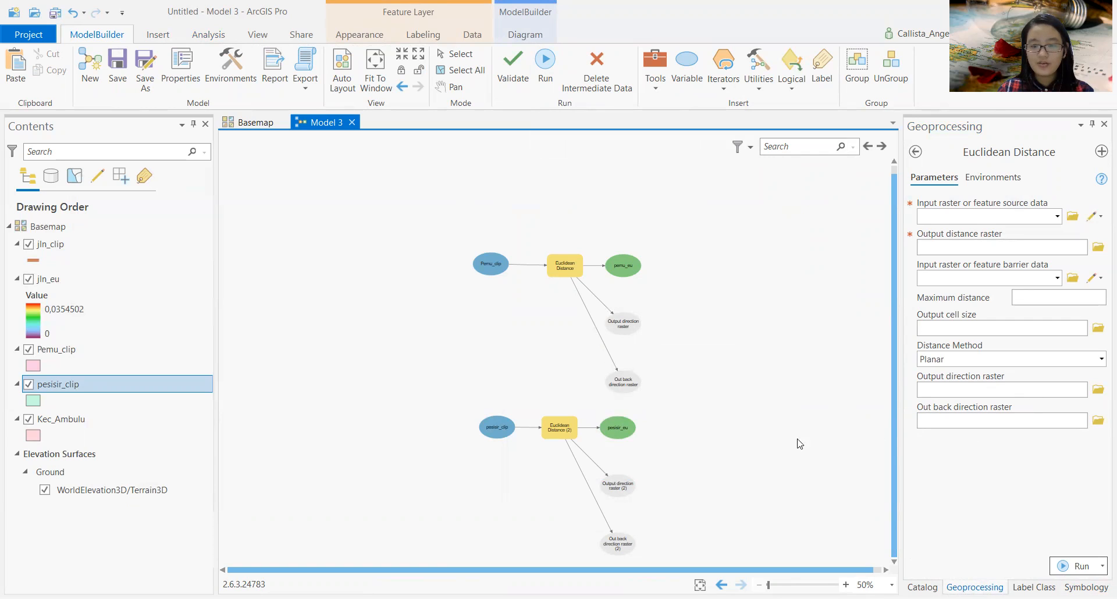
{"action": "left_click", "coordinate": [542, 63]}
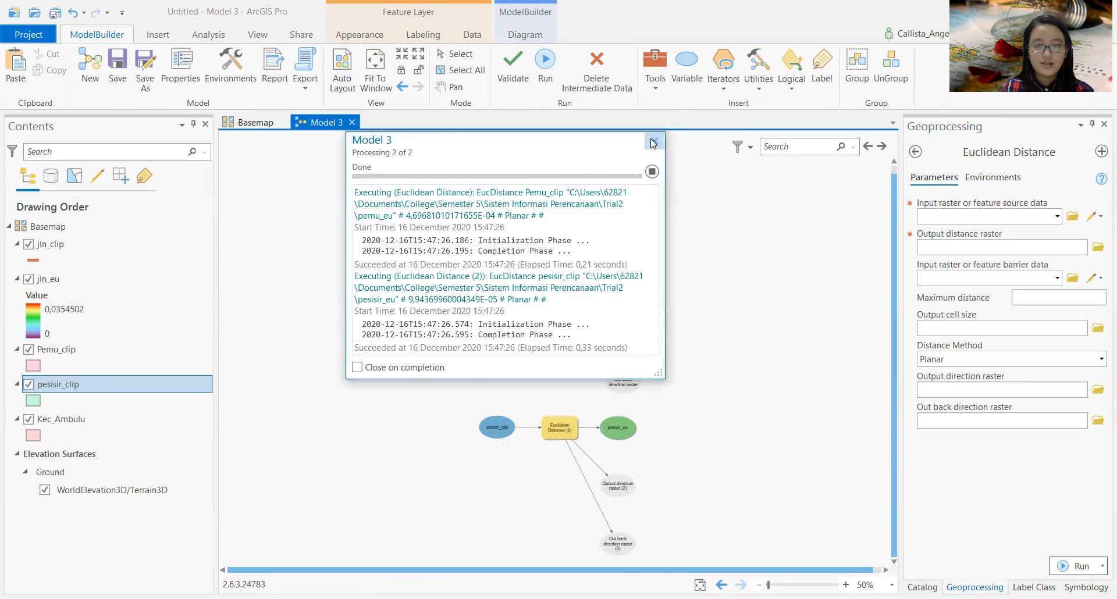
Step: Return to the Basemap map, refresh the Trial2 folder and add the pemu_eu and pesisir_eu rasters to the map
{"action": "left_click", "coordinate": [238, 123]}
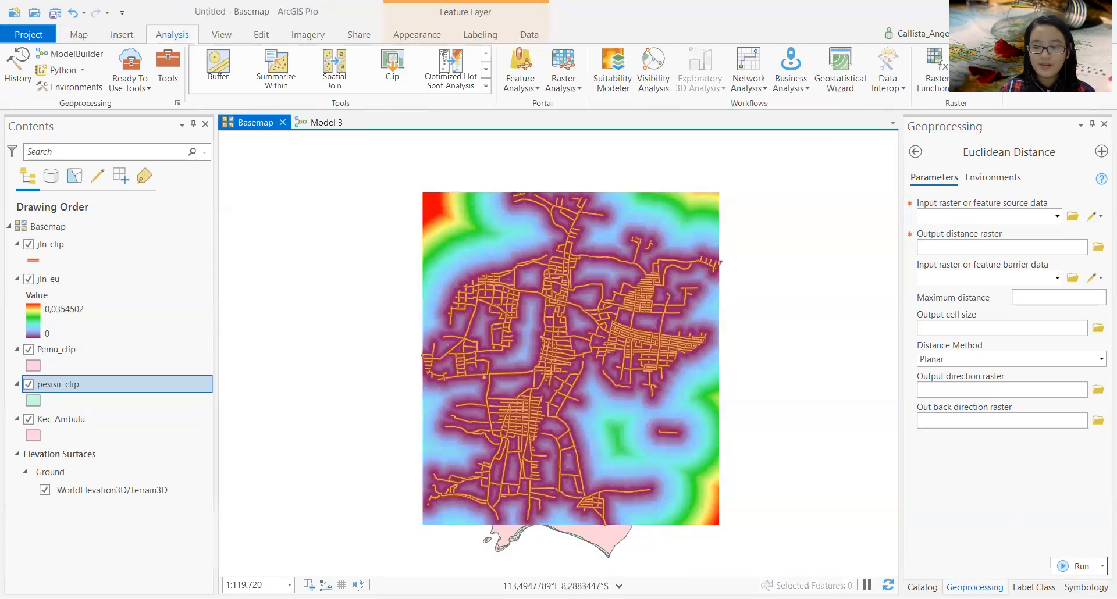
{"action": "left_click", "coordinate": [922, 587]}
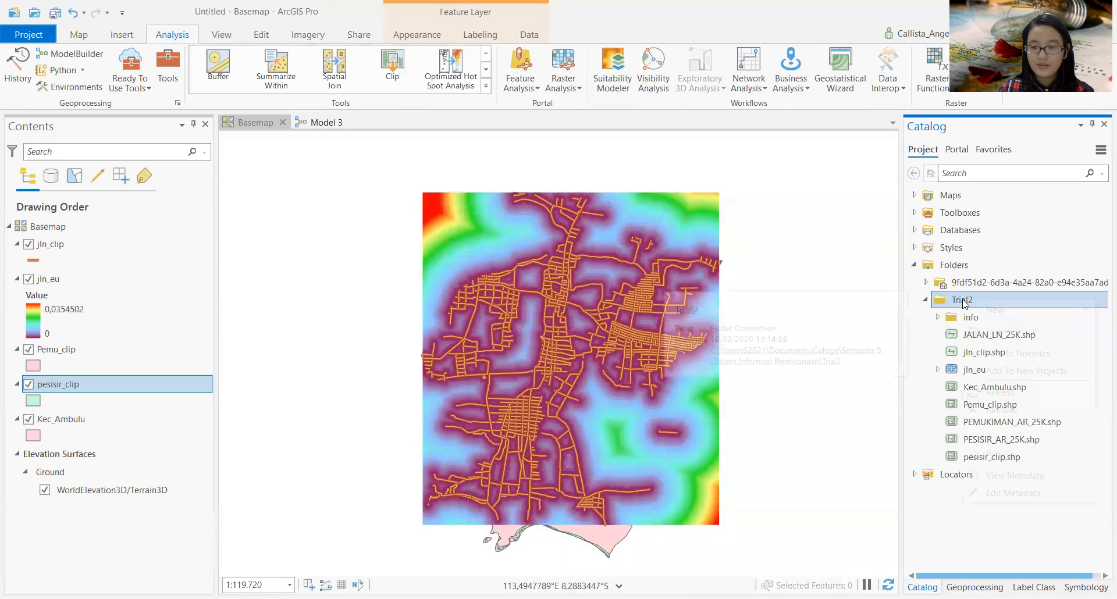
{"action": "right_click", "coordinate": [963, 299]}
{"action": "left_click", "coordinate": [1004, 392]}
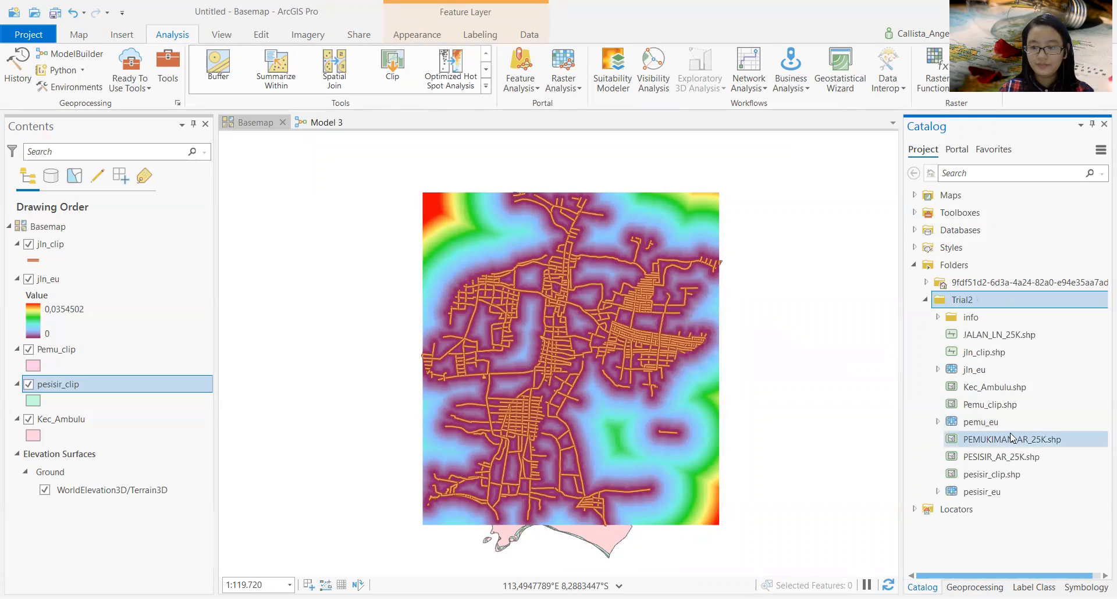
{"action": "left_click", "coordinate": [999, 421]}
{"action": "left_click", "coordinate": [1002, 490], "text": "ctrl"}
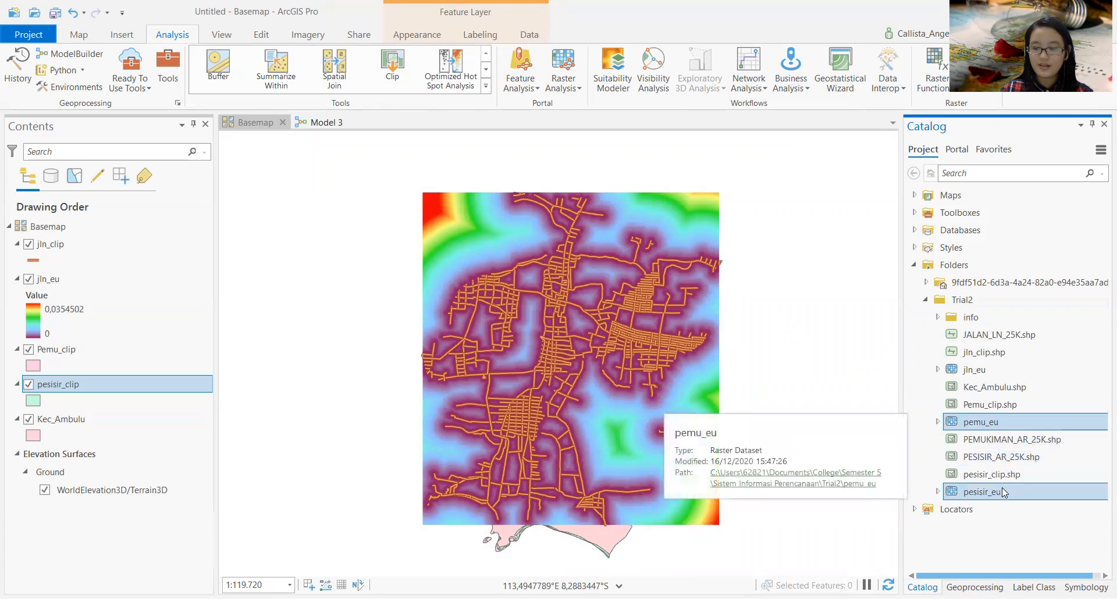
{"action": "left_click_drag", "start_coordinate": [1002, 490], "coordinate": [435, 317]}
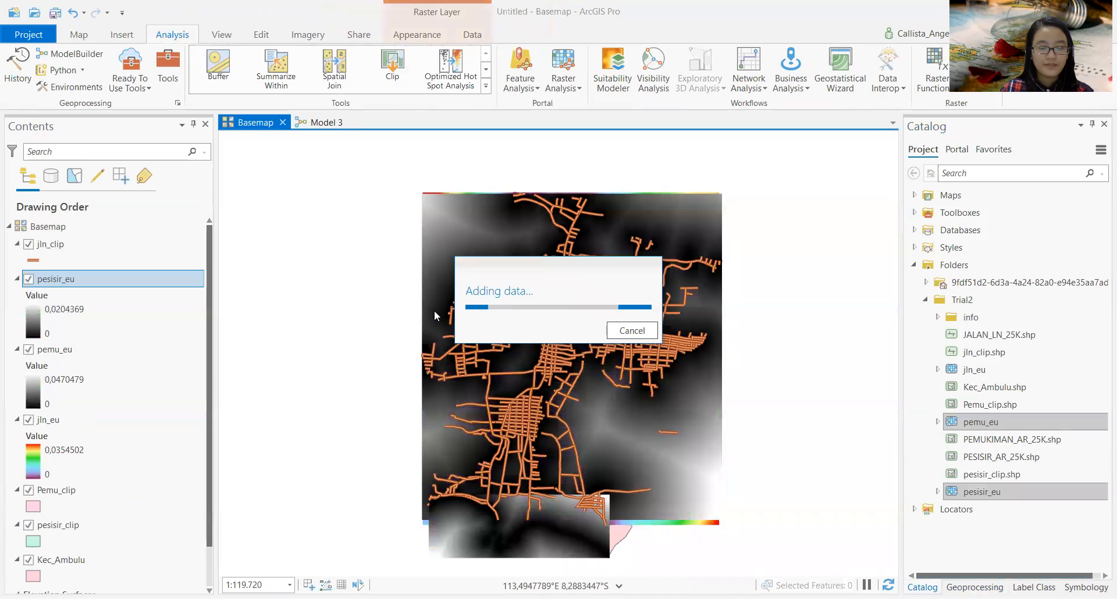
Step: Apply the purple-to-red rainbow color scheme used by jln_eu to the pesisir_eu raster
{"action": "left_click", "coordinate": [37, 316]}
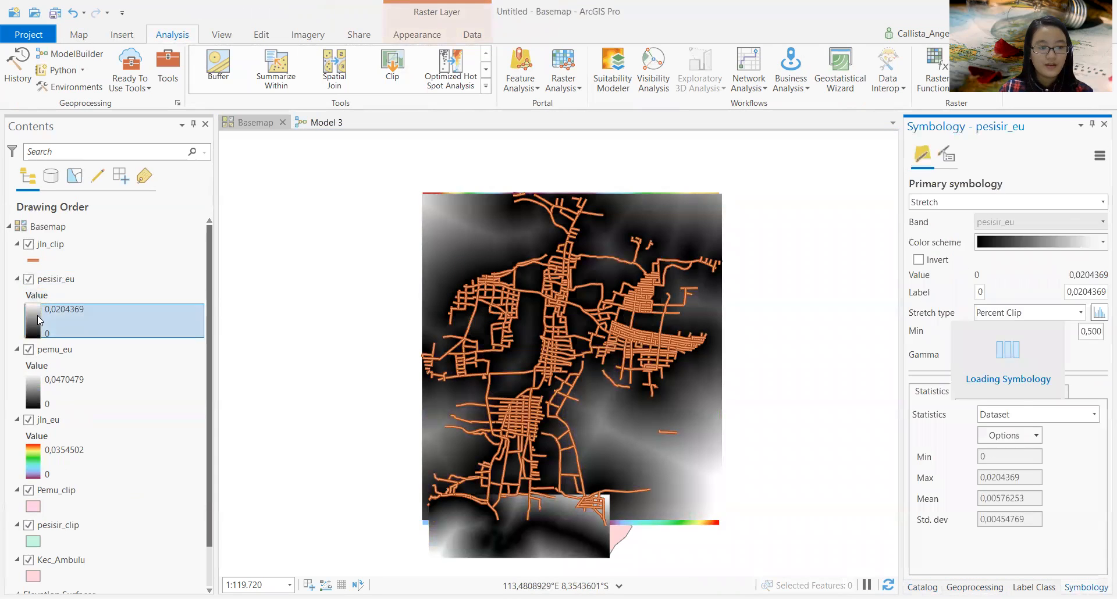
{"action": "left_click", "coordinate": [1039, 238]}
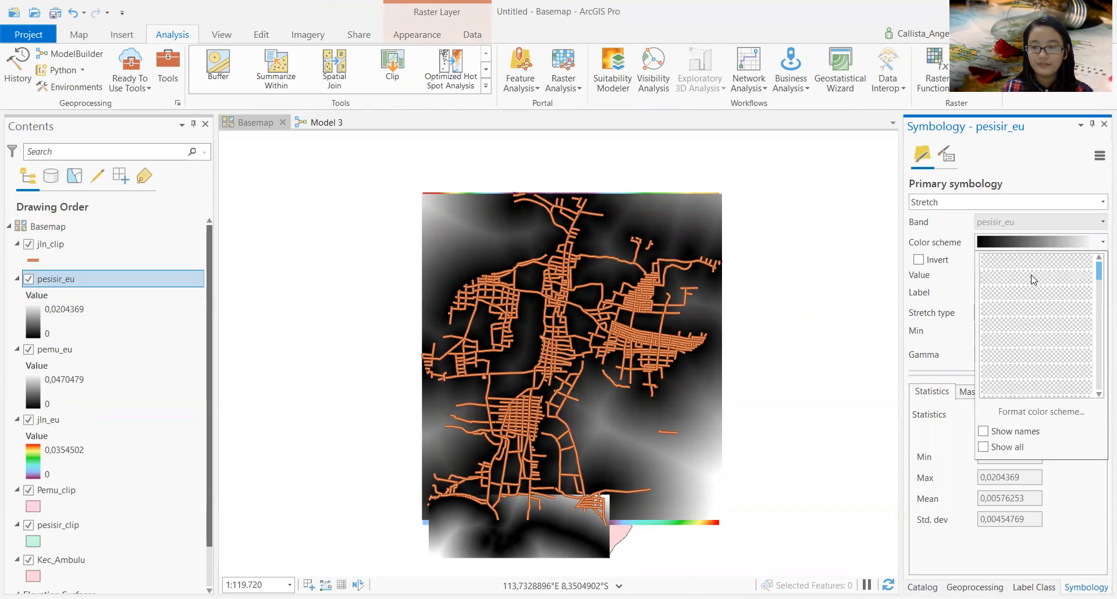
{"action": "left_click", "coordinate": [1034, 280]}
{"action": "left_click", "coordinate": [1036, 248]}
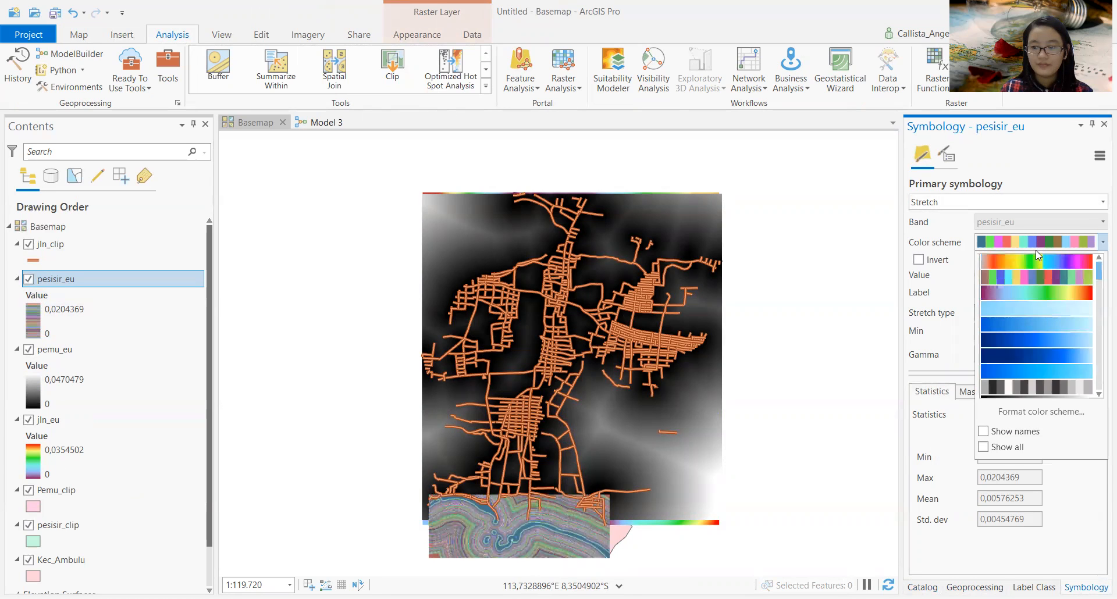
{"action": "left_click", "coordinate": [1029, 291]}
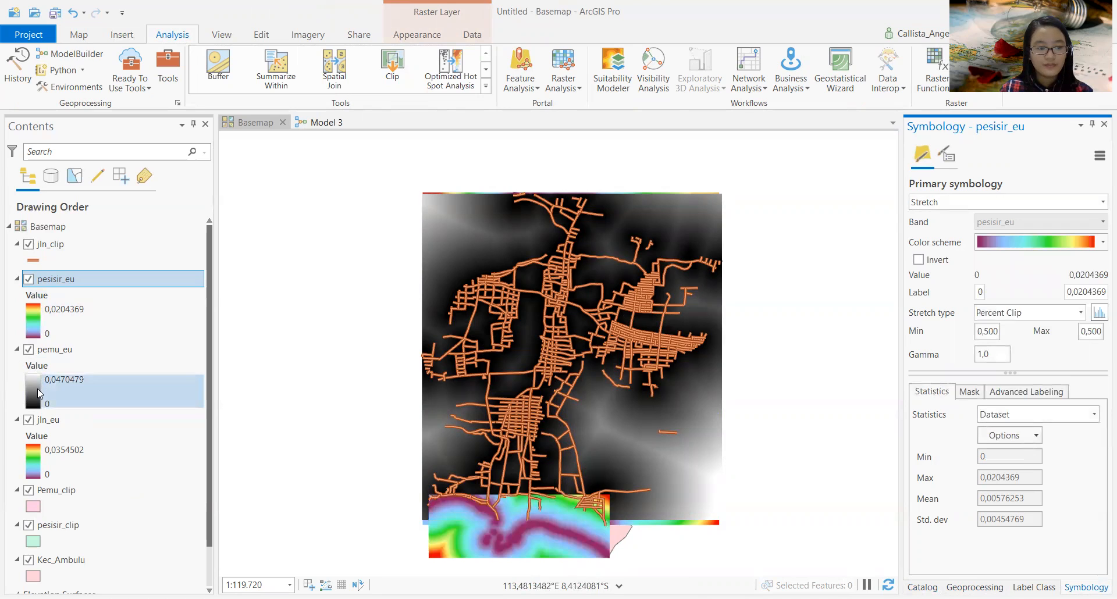
Step: Apply the same purple-to-red rainbow color scheme to the pemu_eu raster
{"action": "left_click", "coordinate": [36, 390]}
{"action": "left_click", "coordinate": [1002, 244]}
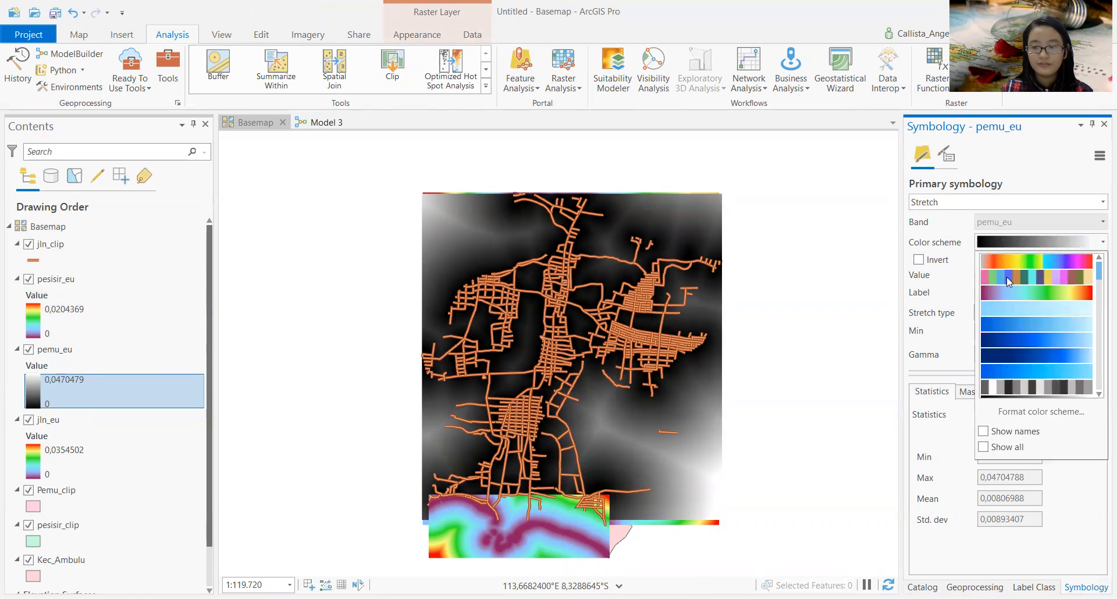
{"action": "left_click", "coordinate": [1008, 284]}
{"action": "left_click_drag", "start_coordinate": [773, 344], "coordinate": [746, 305]}
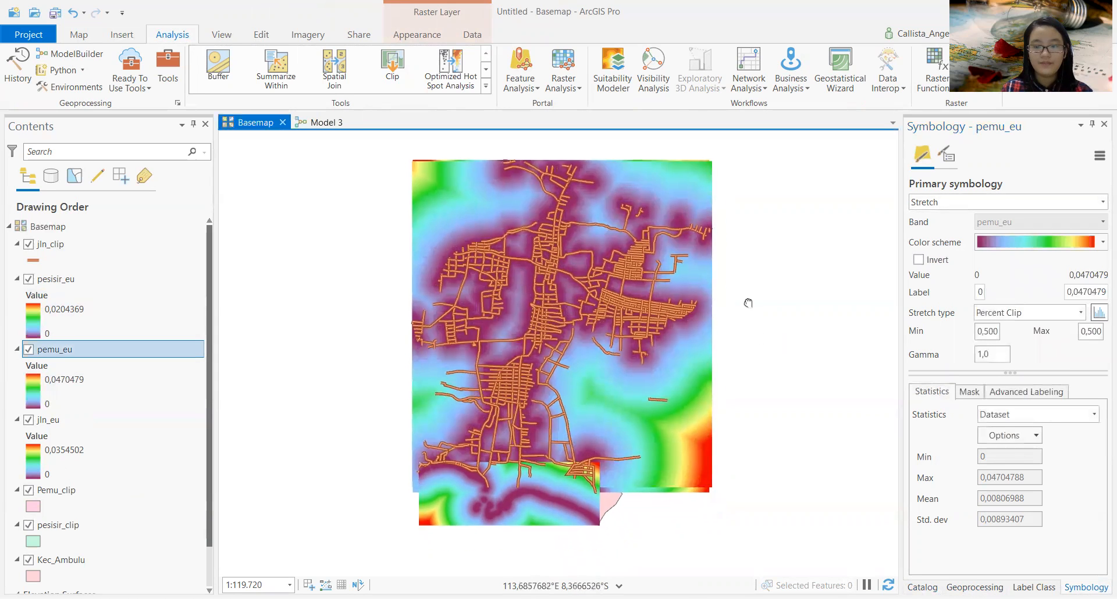
Step: Turn off the visibility of the Pemu_clip, pesisir_clip and Kec_Ambulu layers
{"action": "left_click", "coordinate": [28, 490]}
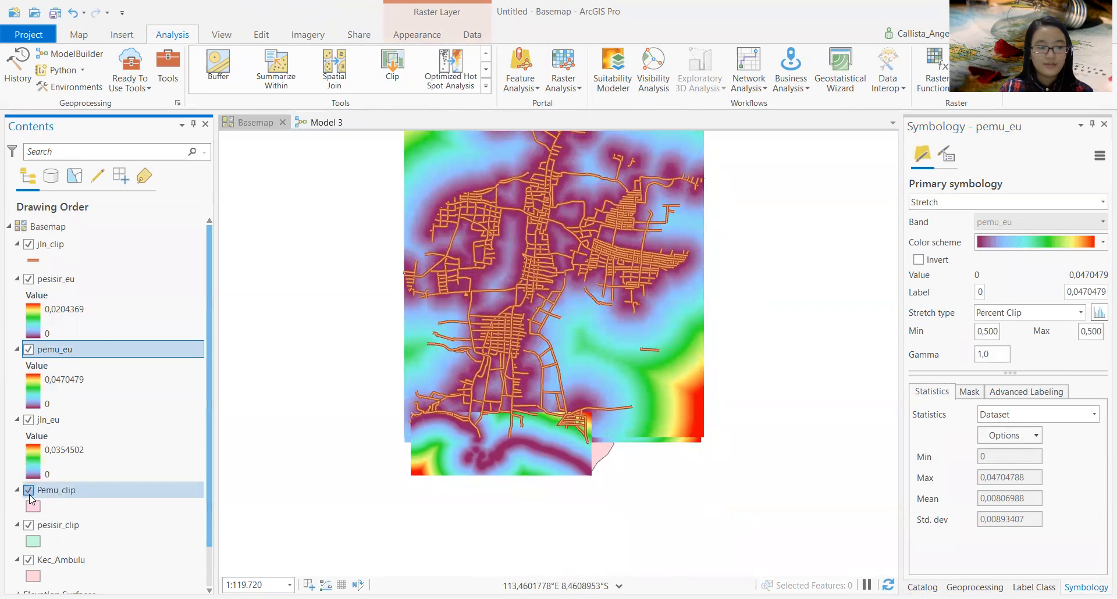
{"action": "left_click", "coordinate": [28, 525]}
{"action": "left_click", "coordinate": [28, 560]}
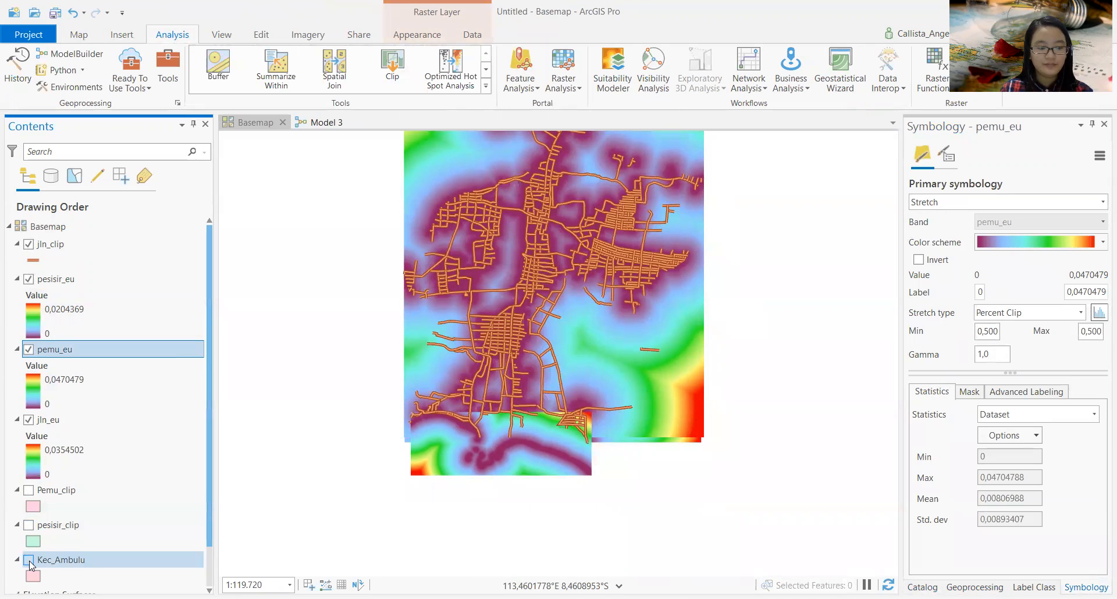
Step: Move Pemu_clip and pesisir_clip together above pesisir_eu in the drawing order, directly below jln_clip
{"action": "left_click", "coordinate": [58, 492], "text": "ctrl"}
{"action": "left_click_drag", "start_coordinate": [58, 492], "coordinate": [67, 273]}
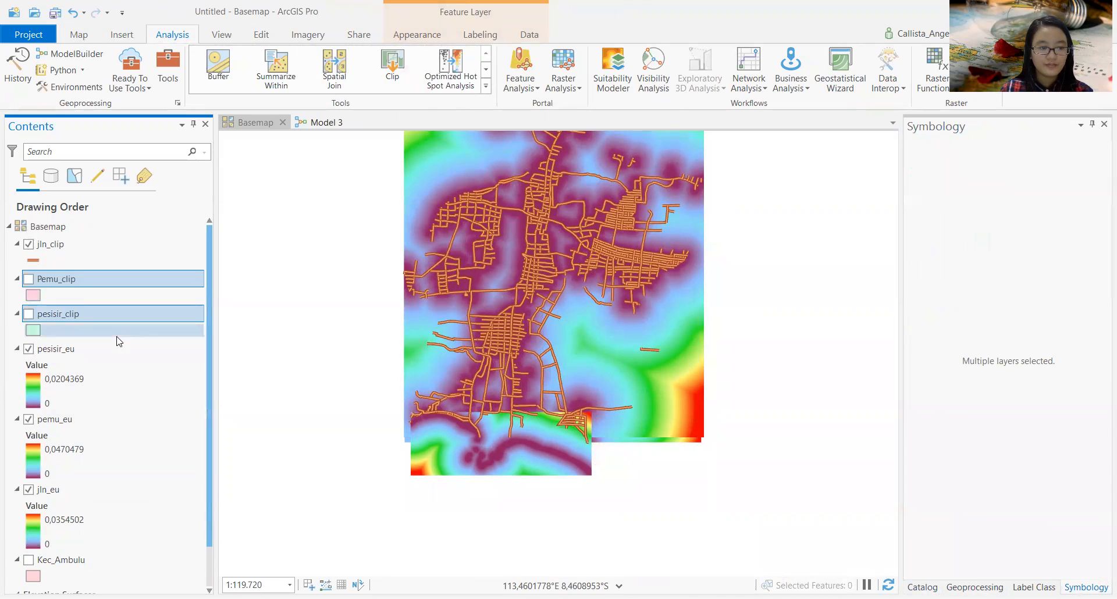
{"action": "left_click_drag", "start_coordinate": [397, 343], "coordinate": [399, 369]}
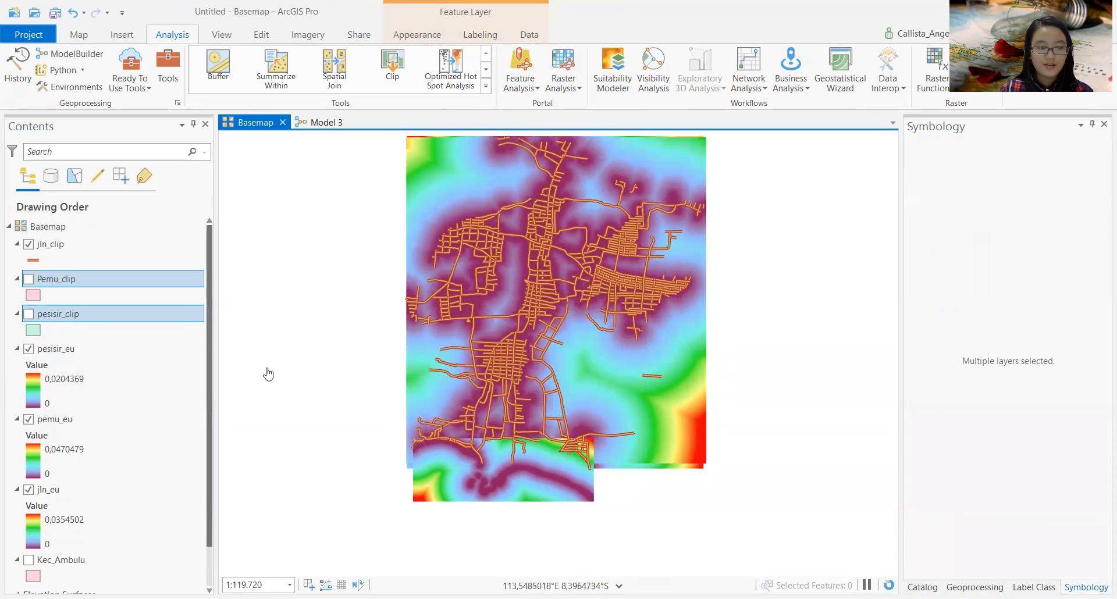
Step: Search the geoprocessing tools for "weighted sum" and open the Spatial Analyst Weighted Sum tool
{"action": "scroll", "coordinate": [197, 358], "scroll_direction": "down", "scroll_amount": 2}
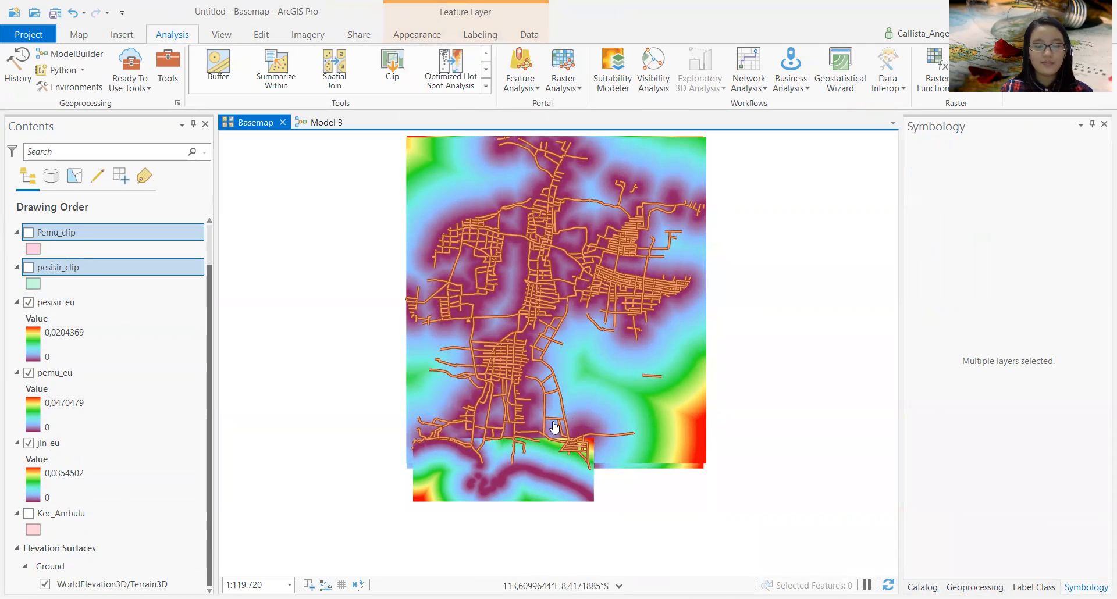
{"action": "left_click", "coordinate": [975, 587]}
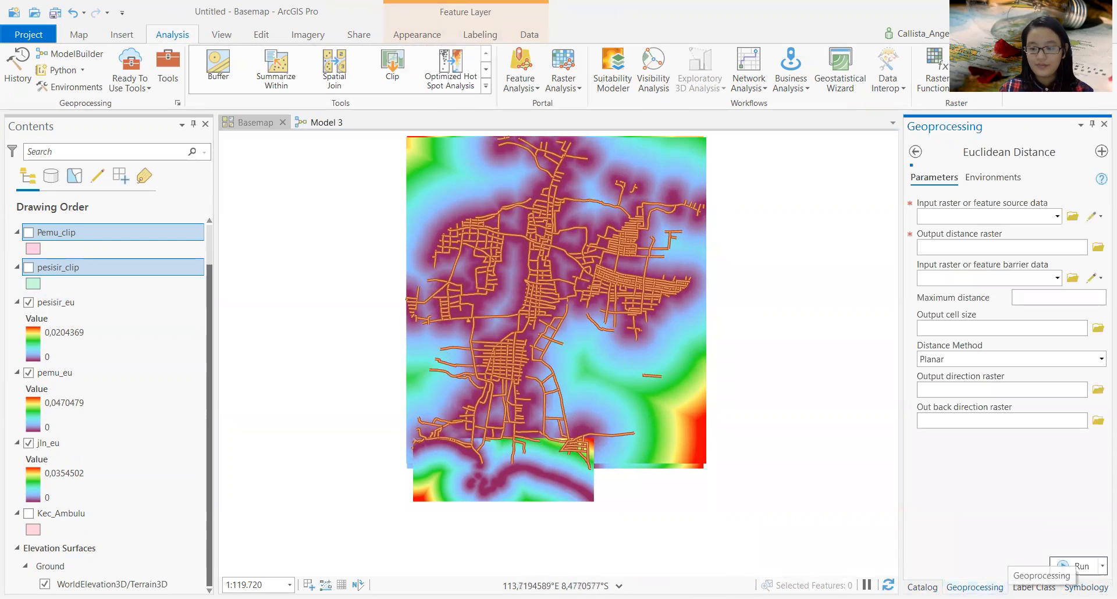
{"action": "left_click", "coordinate": [916, 151]}
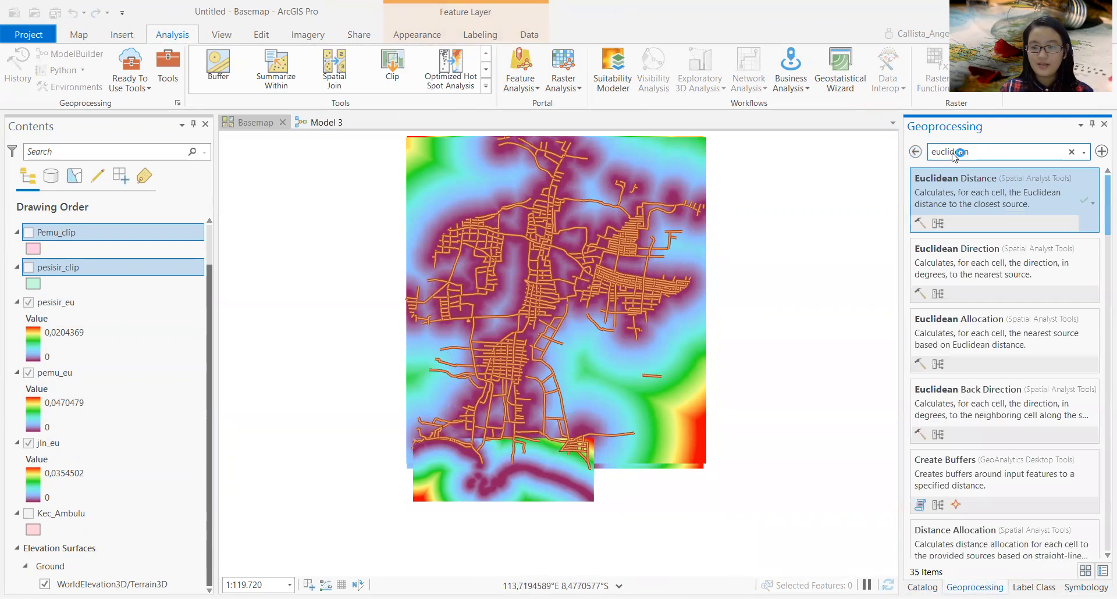
{"action": "type", "text": "weigh"}
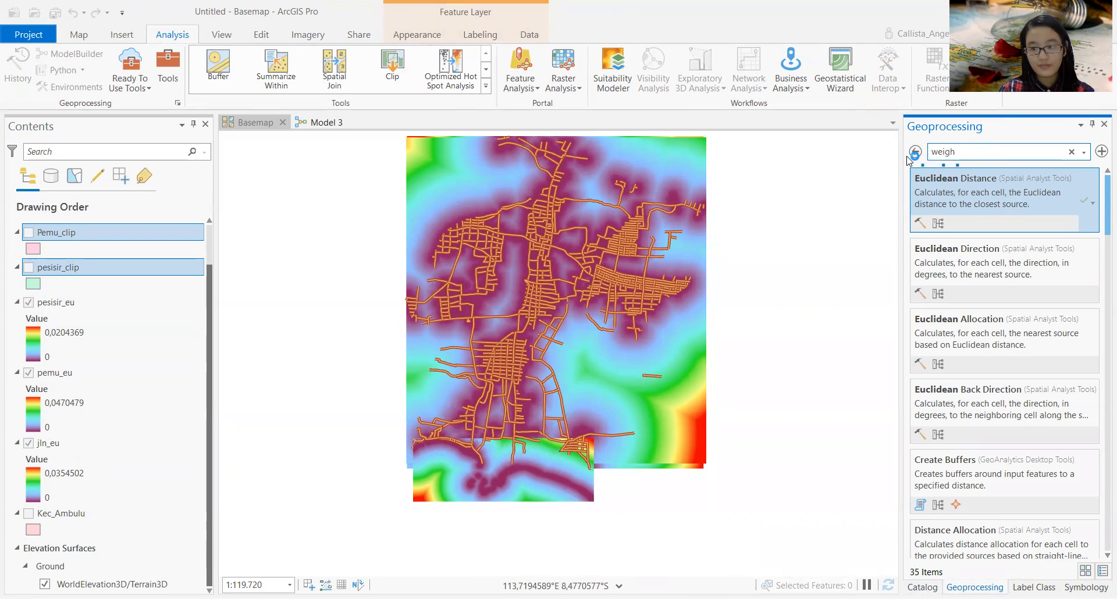
{"action": "type", "text": "tes"}
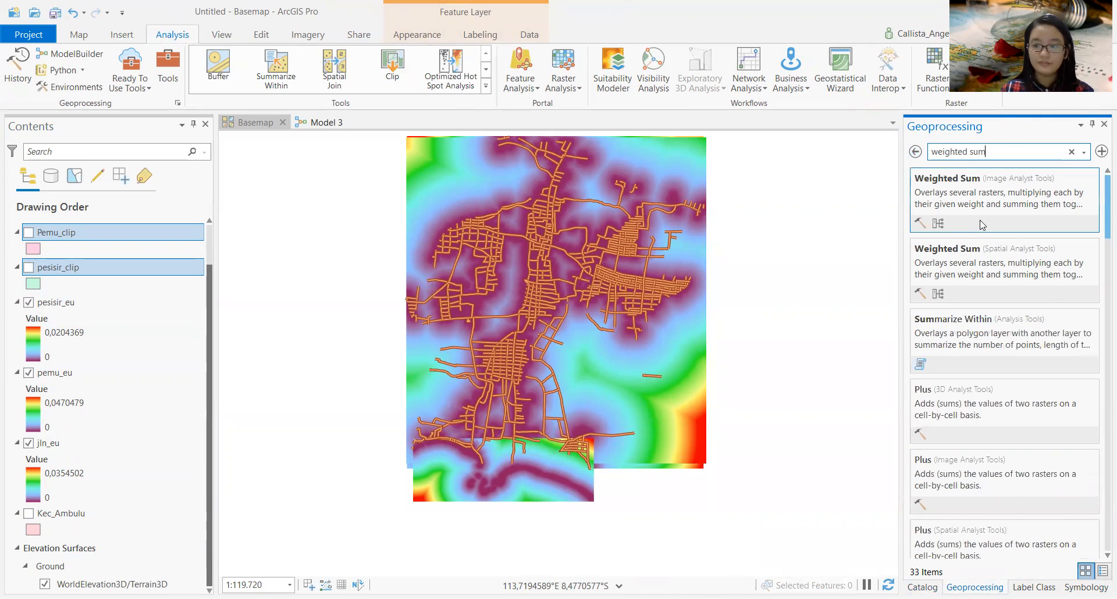
{"action": "left_click", "coordinate": [991, 268]}
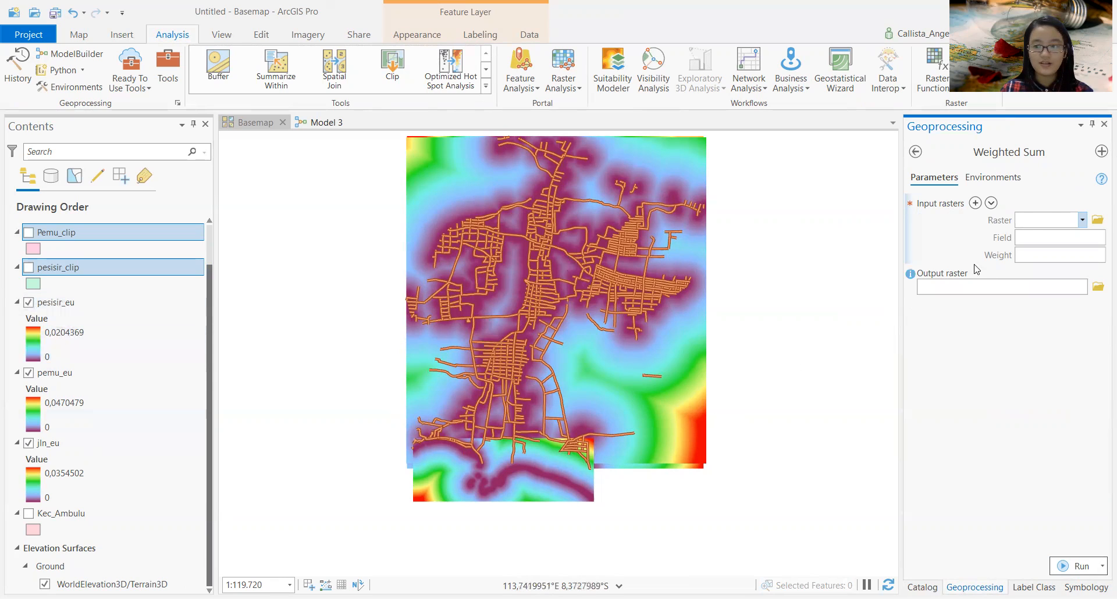
Step: Add jln_eu, pemu_eu and pesisir_eu together as the input rasters of the Weighted Sum
{"action": "left_click", "coordinate": [991, 202]}
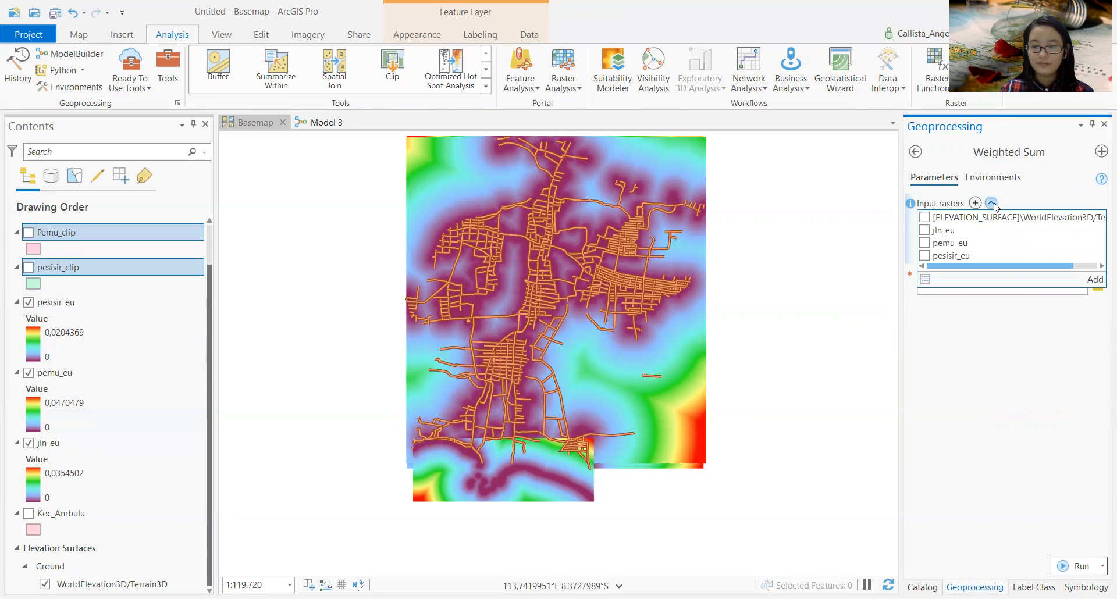
{"action": "left_click", "coordinate": [925, 231]}
{"action": "left_click", "coordinate": [925, 243]}
{"action": "left_click", "coordinate": [925, 256]}
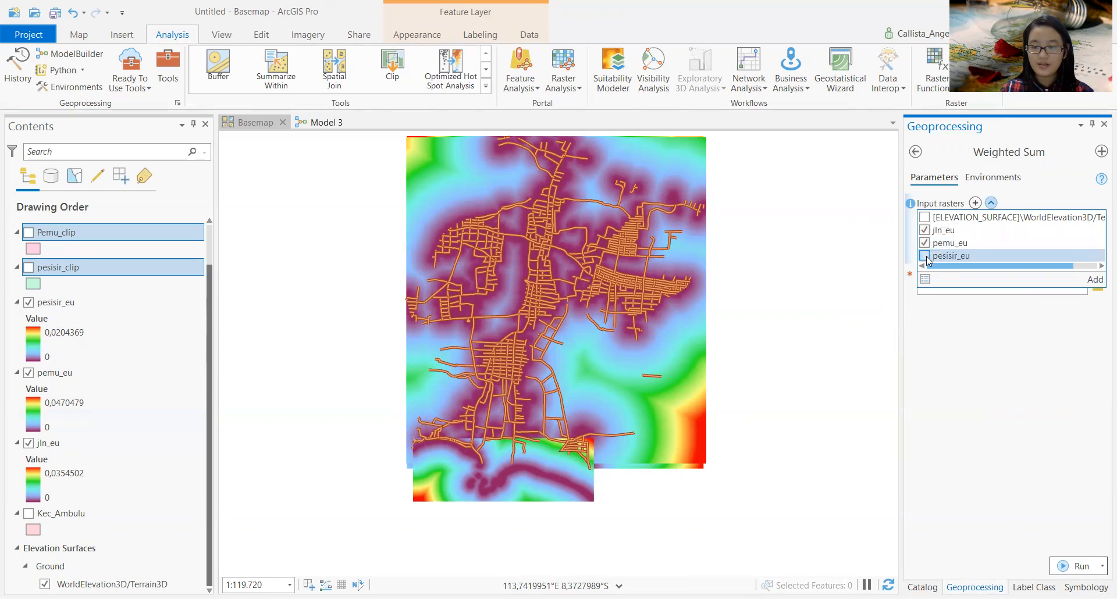
{"action": "left_click", "coordinate": [1096, 281]}
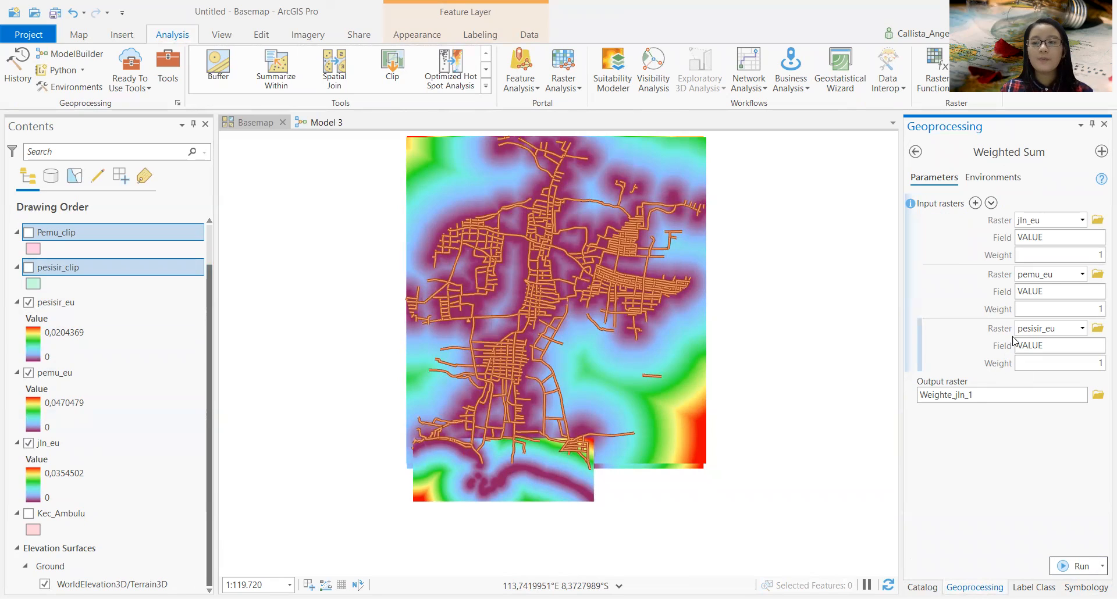
Step: Set the raster weights to 0,4 for jln_eu, 0,35 for pemu_eu and 0,25 for pesisir_eu
{"action": "double_click", "coordinate": [1068, 256]}
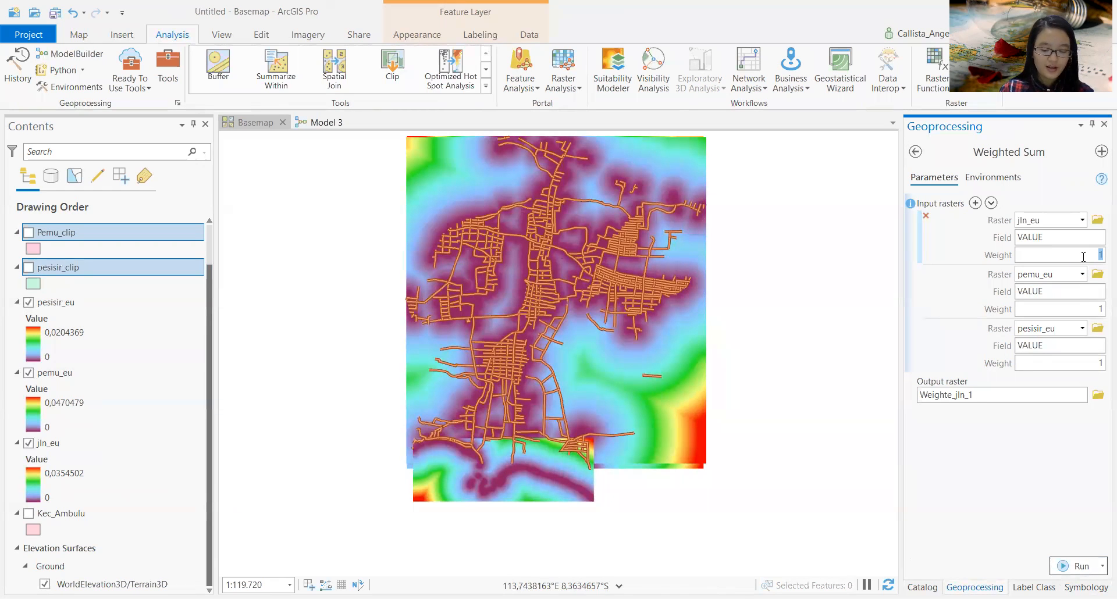
{"action": "type", "text": ",4"}
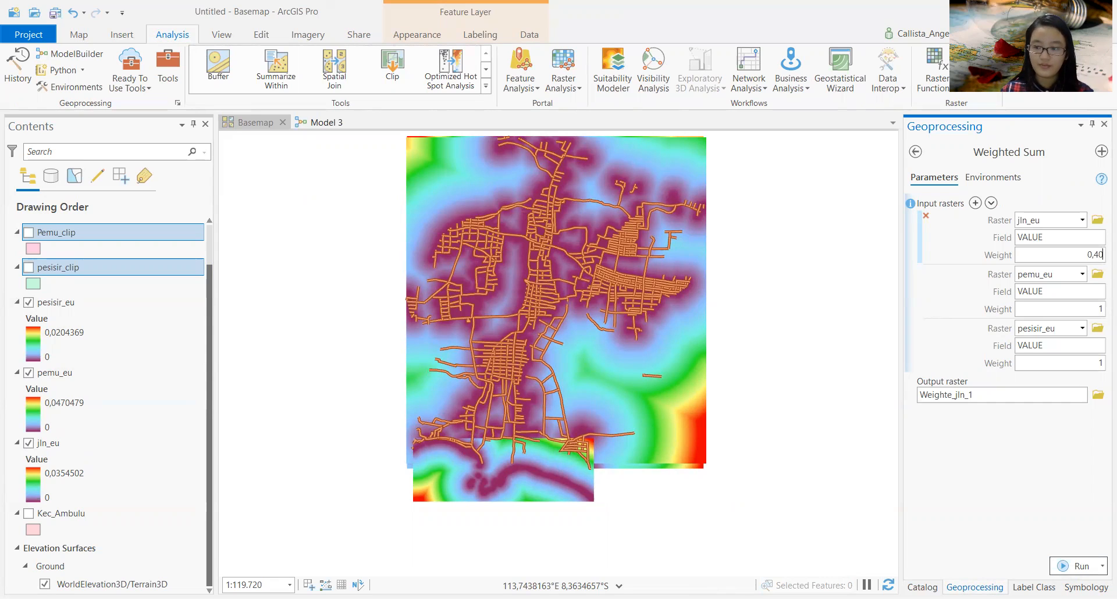
{"action": "left_click", "coordinate": [1092, 313]}
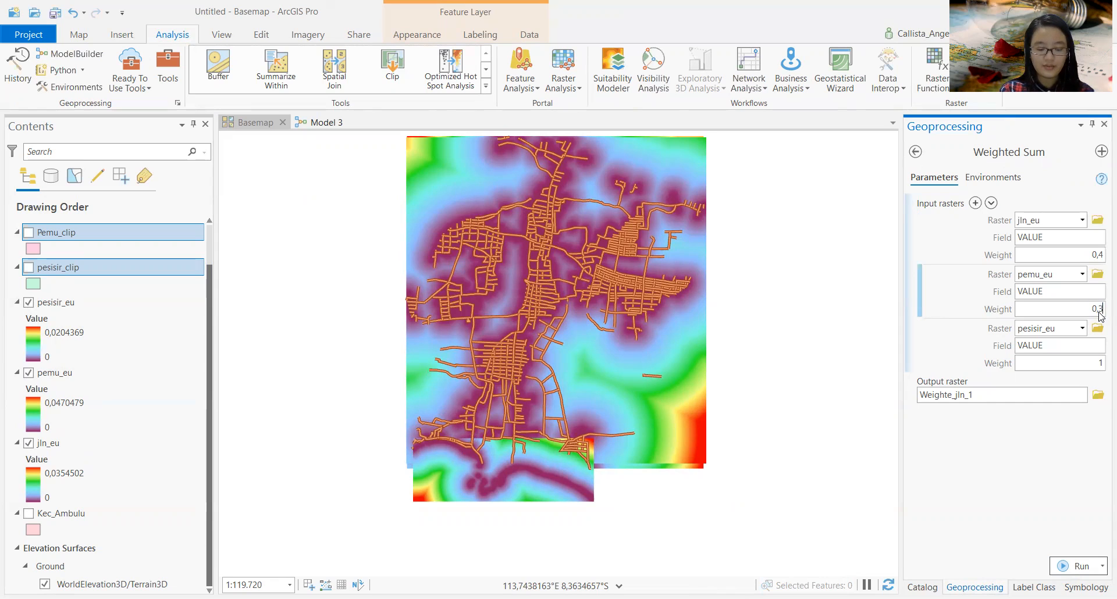
{"action": "left_click", "coordinate": [1100, 363]}
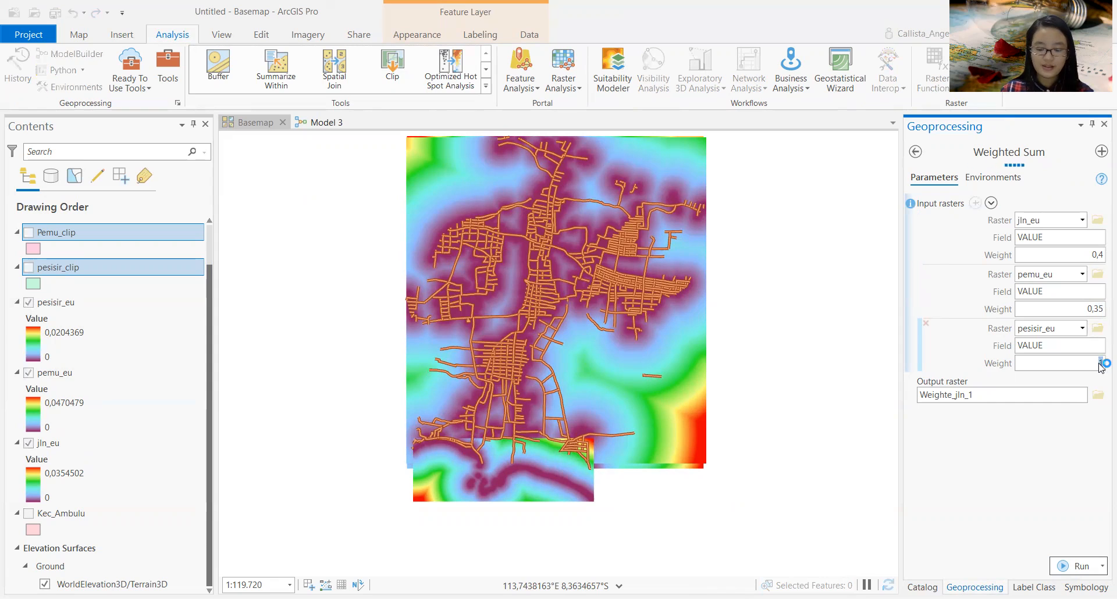
{"action": "type", "text": "0,25"}
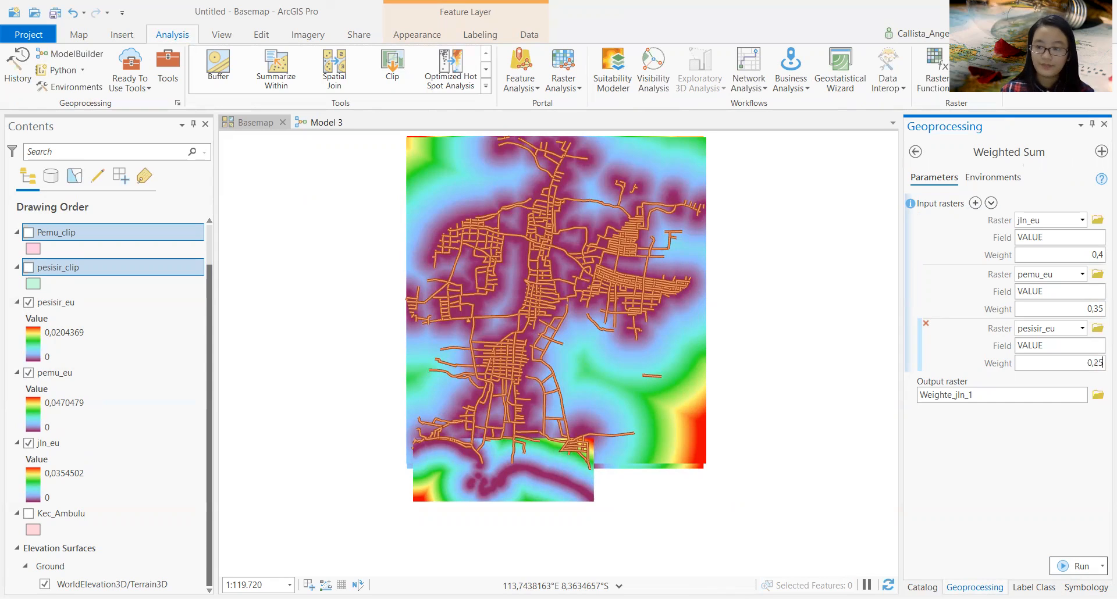
{"action": "left_click", "coordinate": [1098, 562]}
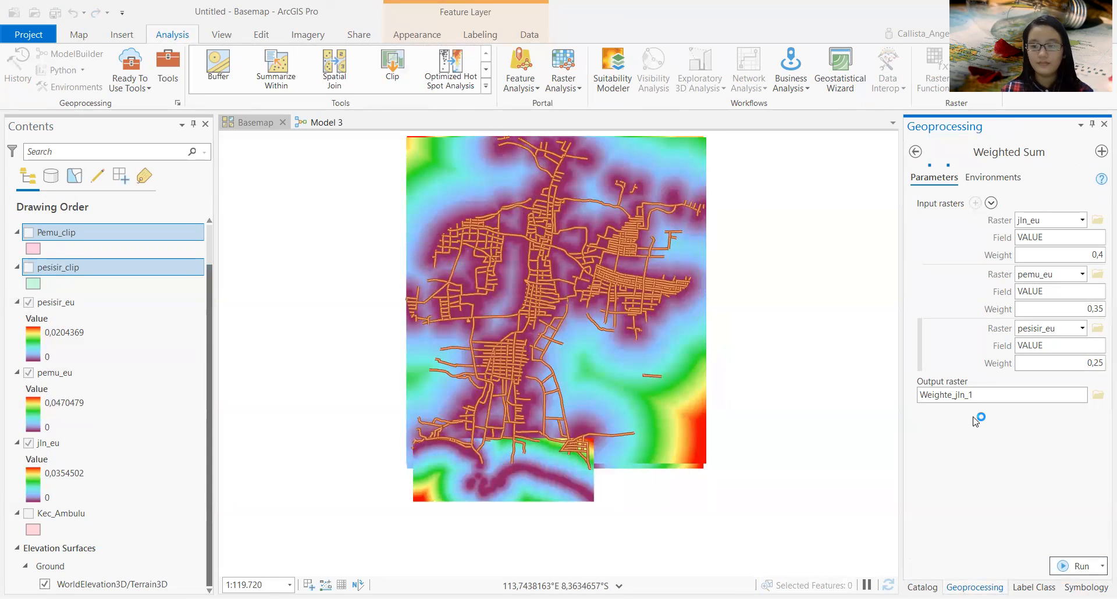
Step: Name the output raster wsum_trial in the Trial2 folder and run the Weighted Sum
{"action": "left_click", "coordinate": [1098, 396]}
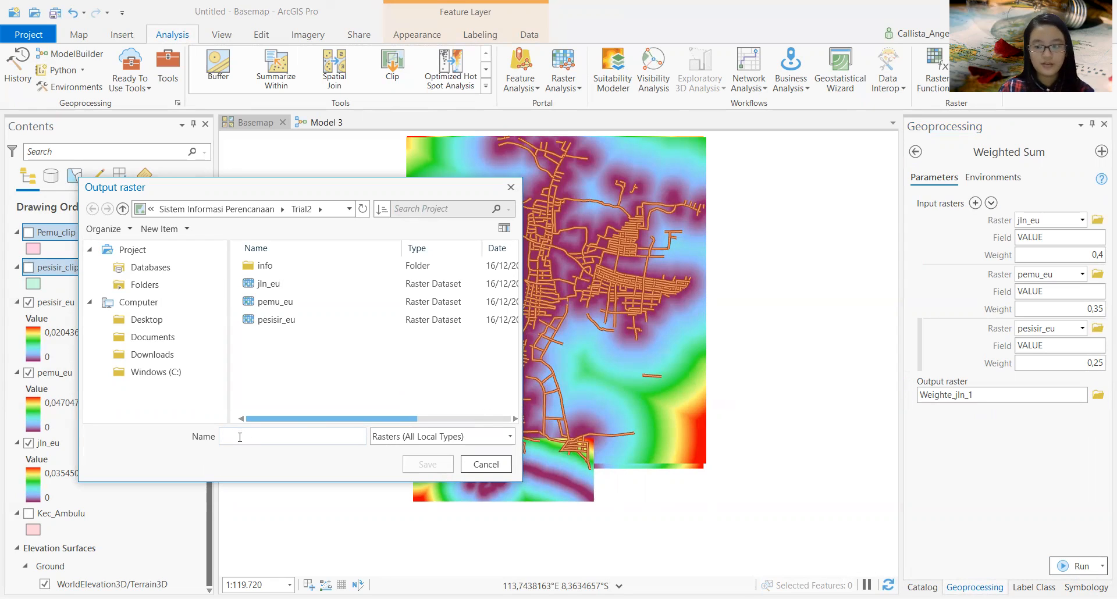
{"action": "type", "text": "wsum_trial"}
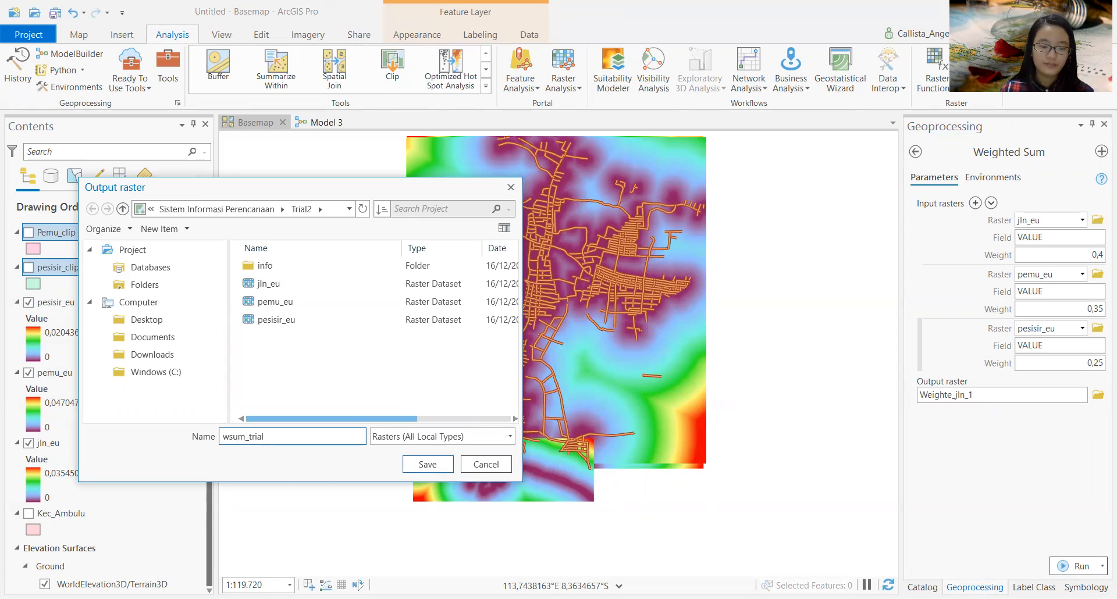
{"action": "left_click", "coordinate": [427, 473]}
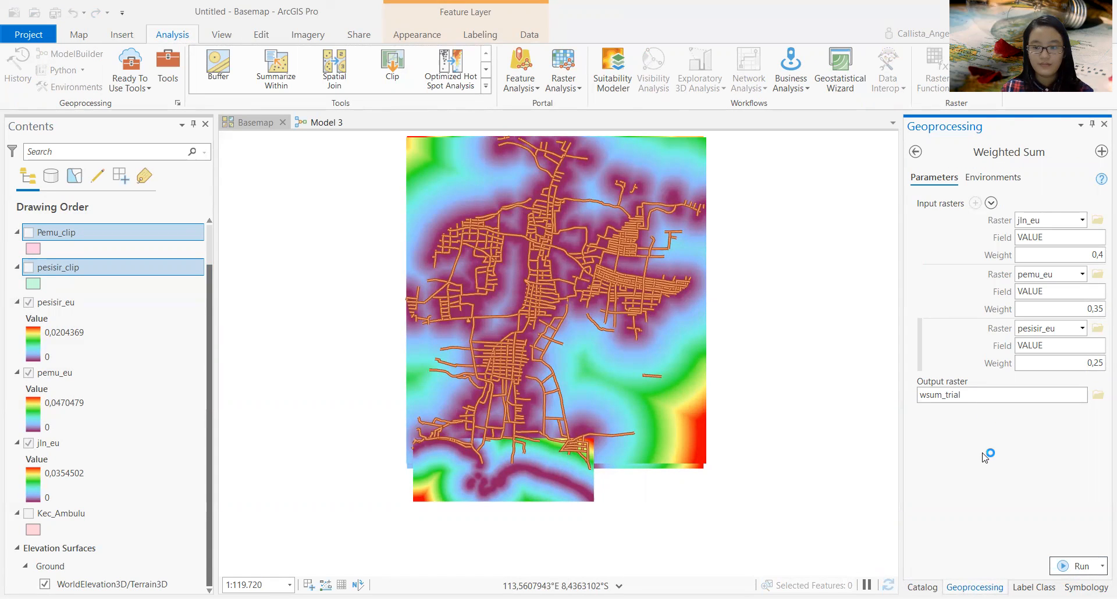
{"action": "left_click", "coordinate": [1079, 566]}
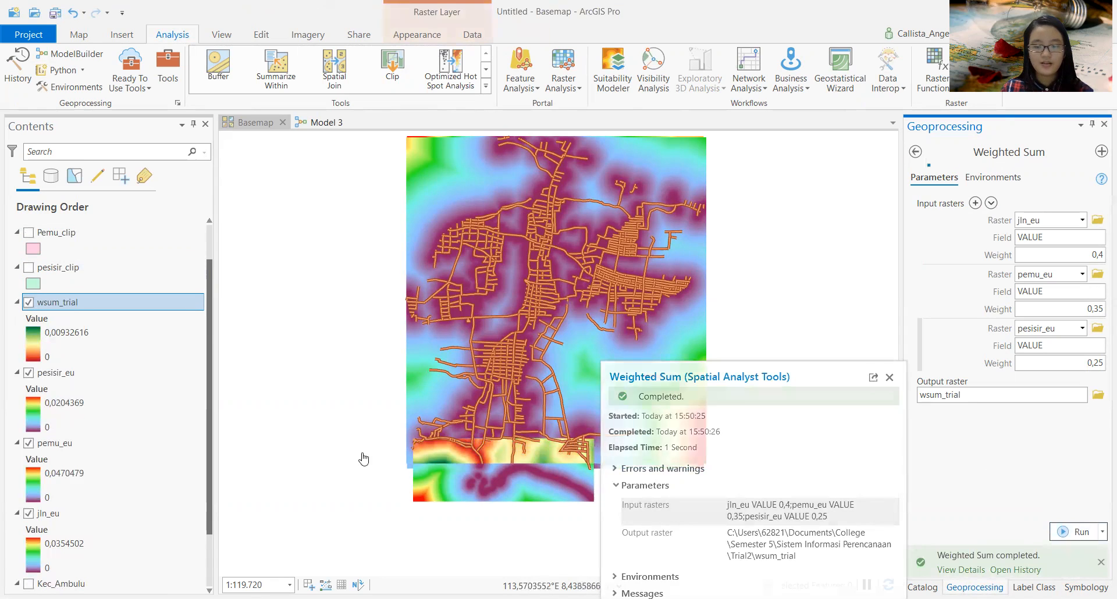
Step: Turn off the visibility of the pesisir_eu, pemu_eu and jln_eu rasters
{"action": "left_click", "coordinate": [34, 339]}
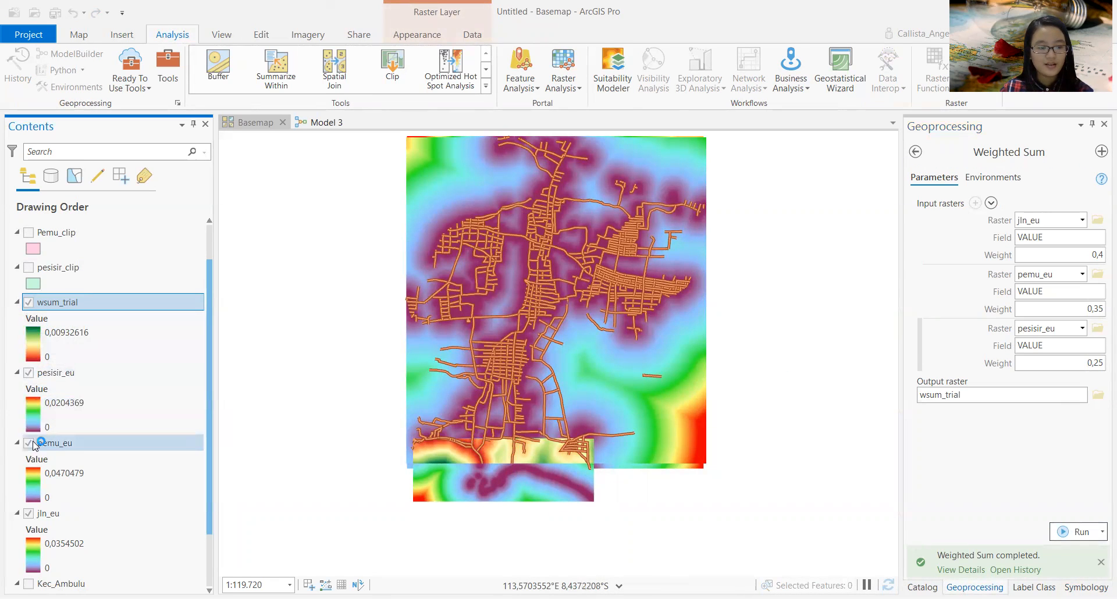
{"action": "left_click", "coordinate": [32, 456]}
{"action": "left_click", "coordinate": [28, 372]}
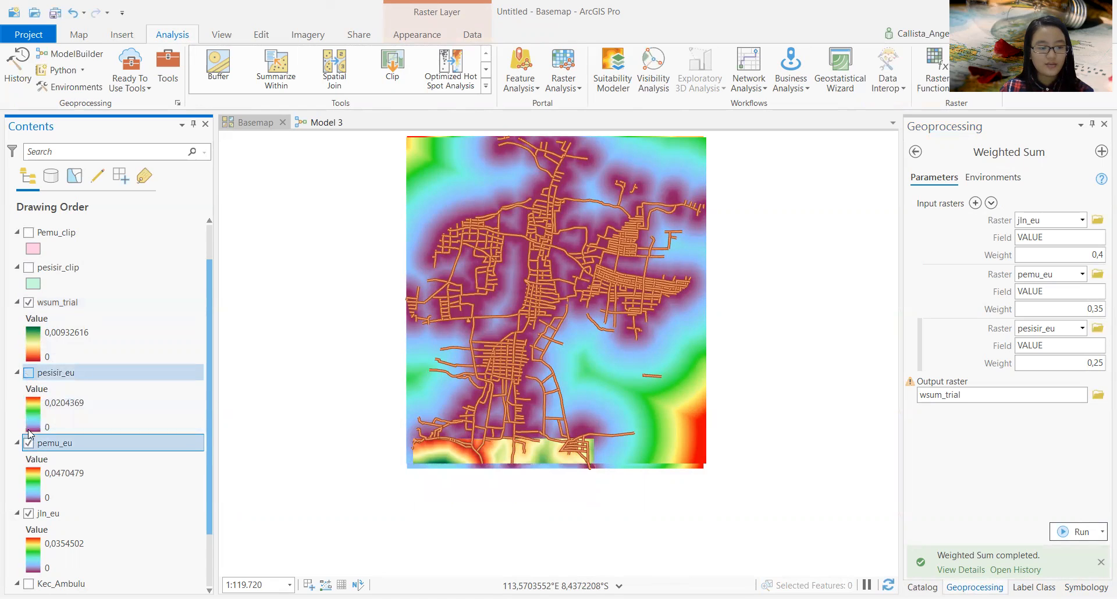
{"action": "left_click", "coordinate": [29, 445]}
{"action": "left_click", "coordinate": [29, 513]}
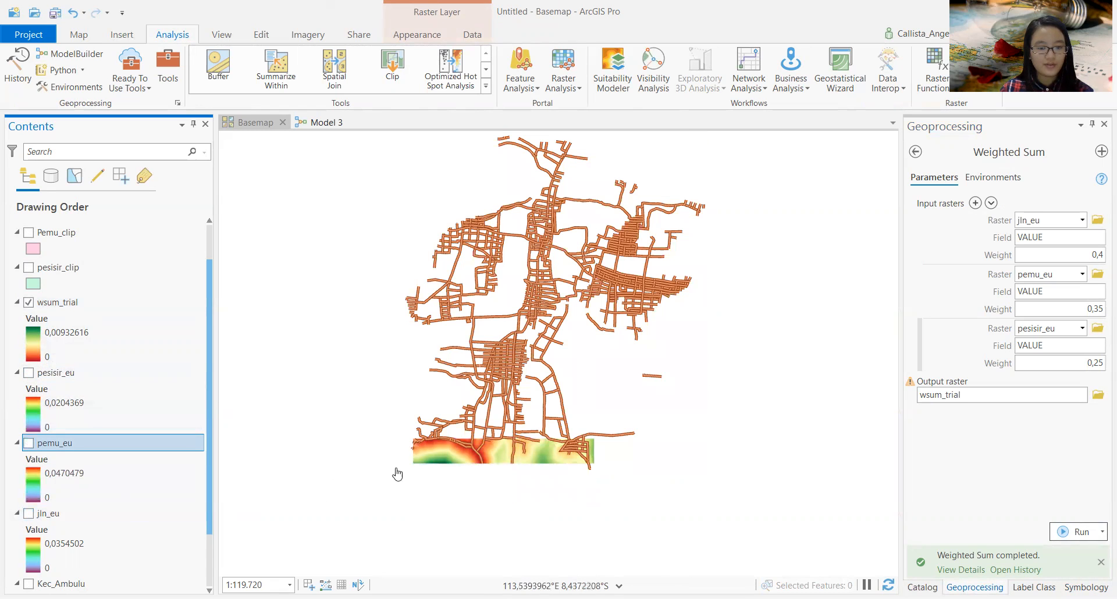
Step: Turn off the visibility of the jln_clip road layer so that only wsum_trial is drawn
{"action": "scroll", "coordinate": [429, 465], "scroll_direction": "up", "scroll_amount": 3}
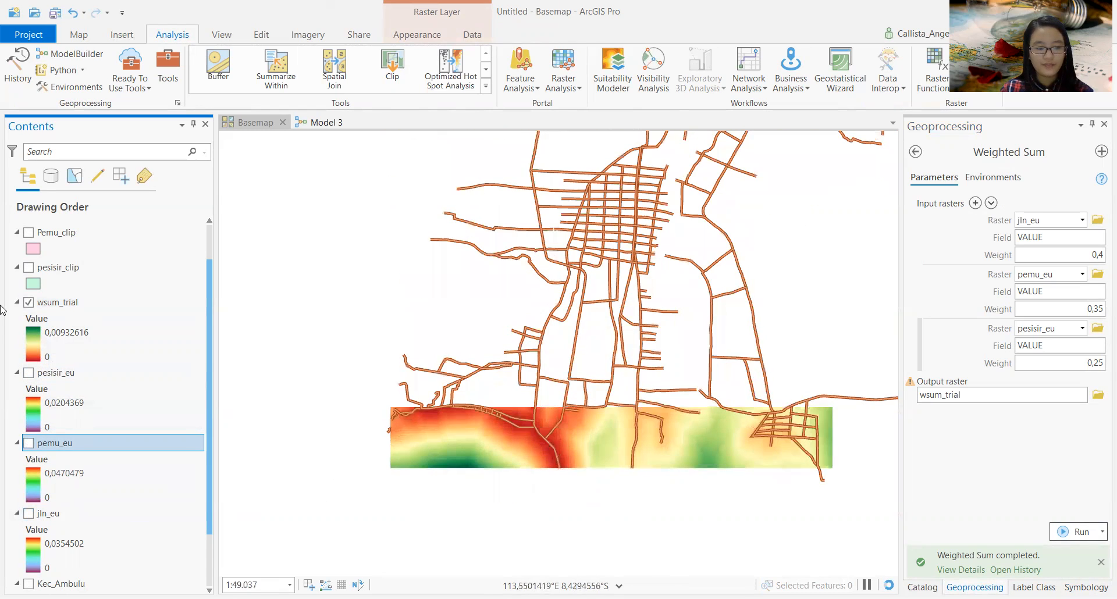
{"action": "scroll", "coordinate": [27, 247], "scroll_direction": "up", "scroll_amount": 1}
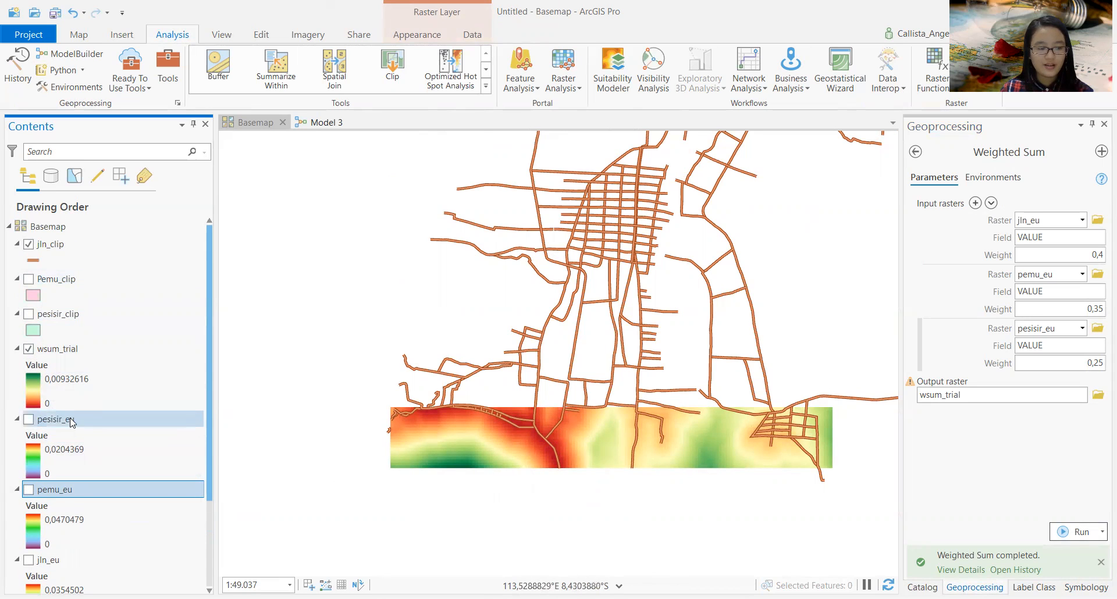
{"action": "scroll", "coordinate": [71, 422], "scroll_direction": "down", "scroll_amount": 2}
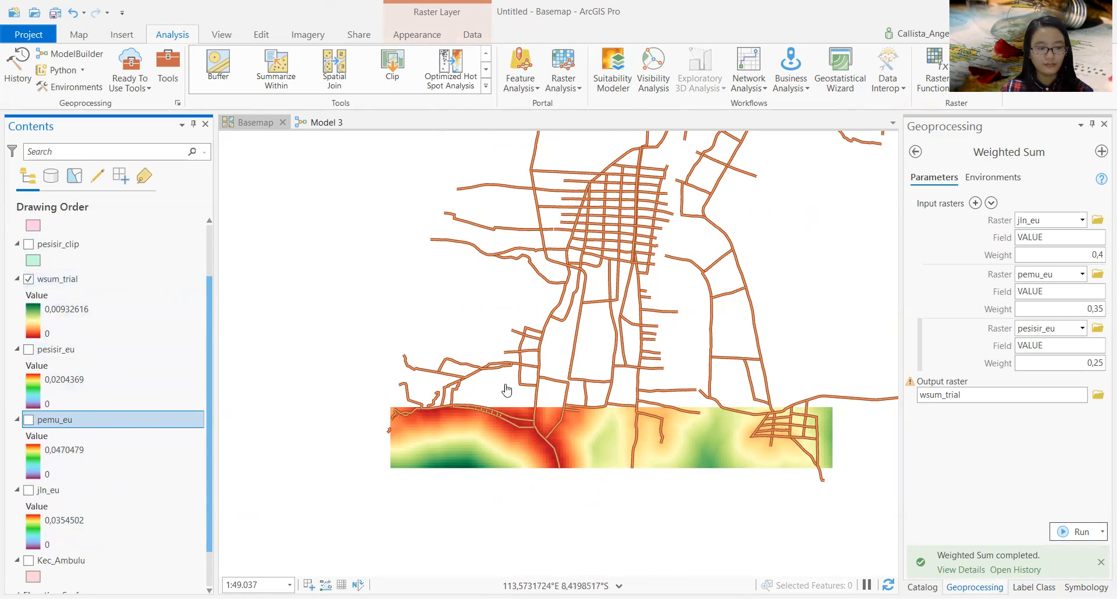
{"action": "left_click_drag", "start_coordinate": [482, 434], "coordinate": [414, 392]}
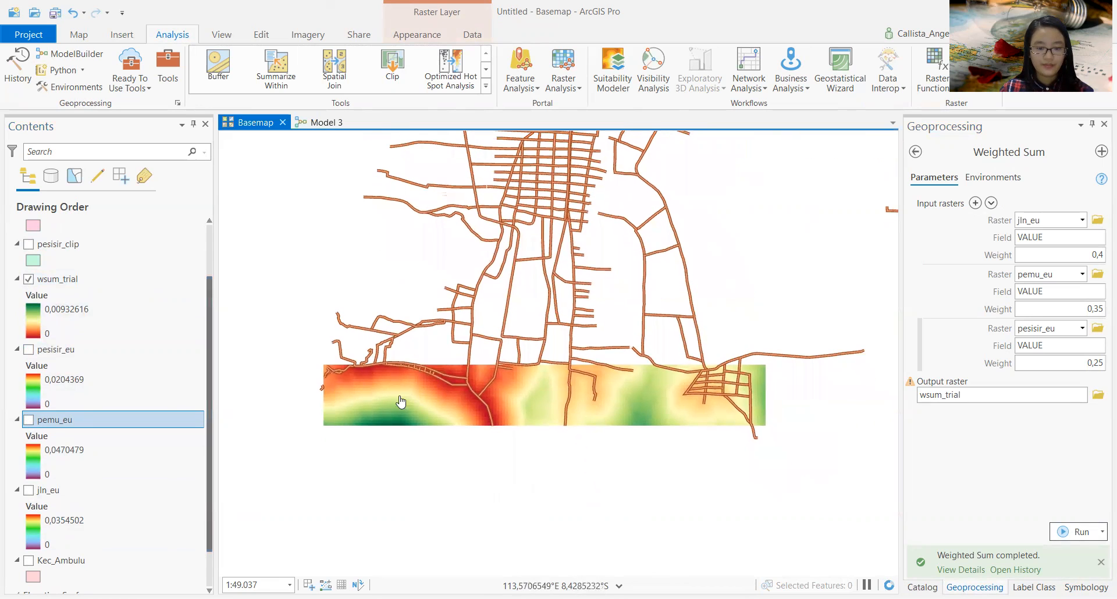
{"action": "scroll", "coordinate": [32, 267], "scroll_direction": "up", "scroll_amount": 2}
{"action": "left_click", "coordinate": [28, 244]}
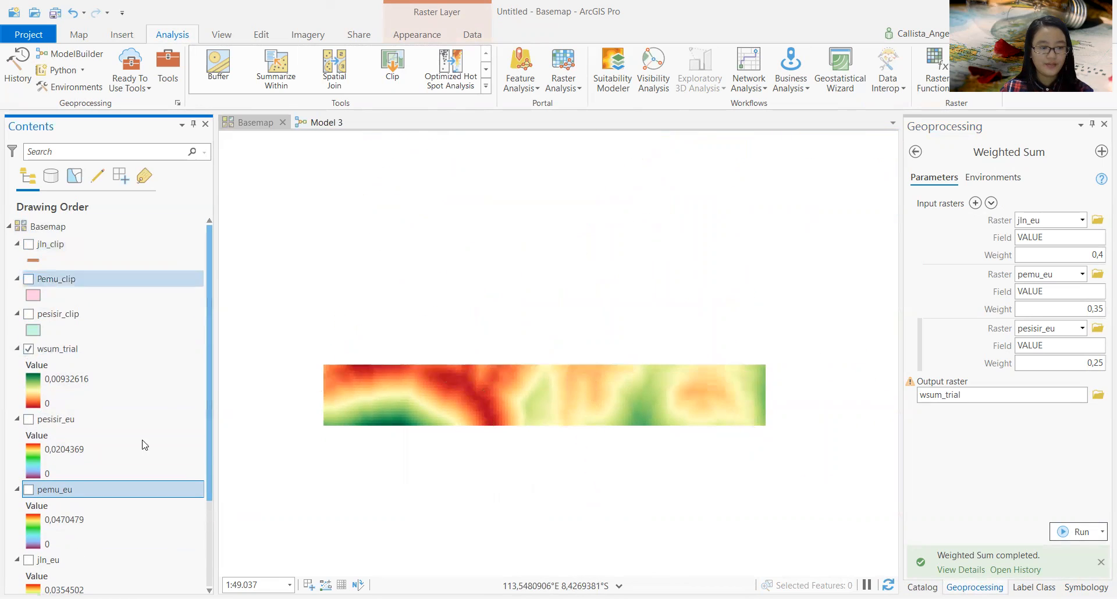
Step: Compare wsum_trial with the jln_clip, Pemu_clip and pesisir_clip layers by showing them over the raster, and hide all three again
{"action": "scroll", "coordinate": [412, 418], "scroll_direction": "up", "scroll_amount": 2}
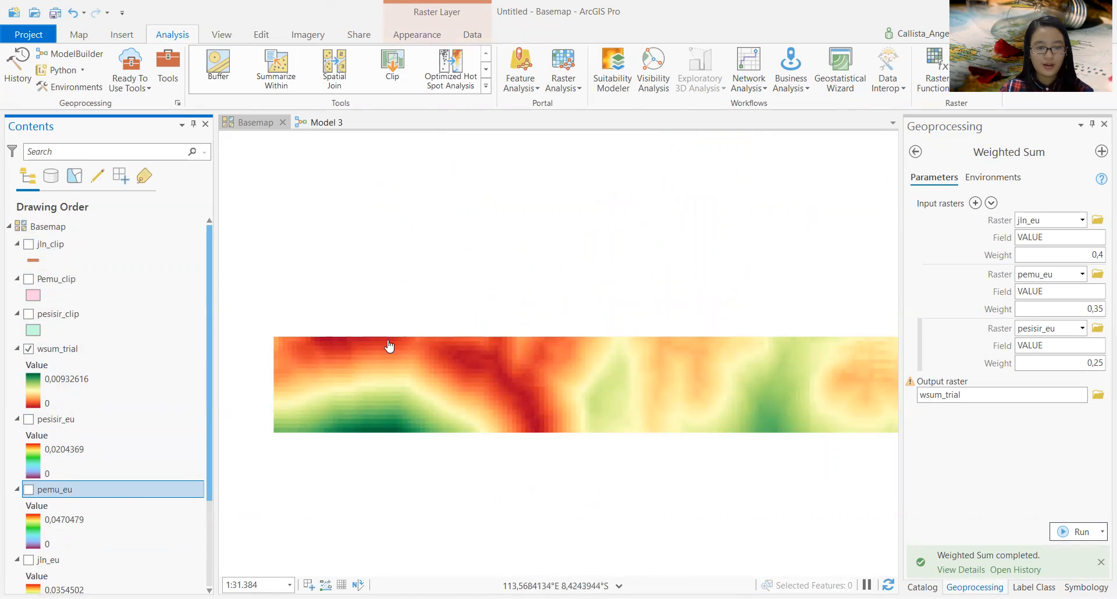
{"action": "left_click_drag", "start_coordinate": [567, 416], "coordinate": [622, 428]}
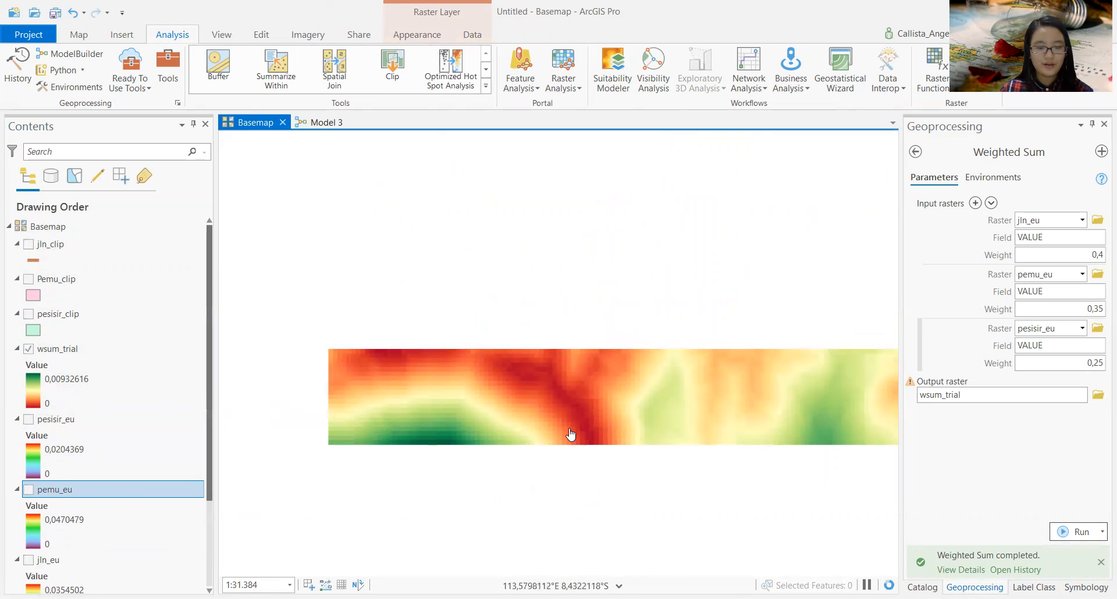
{"action": "scroll", "coordinate": [571, 435], "scroll_direction": "up", "scroll_amount": 2}
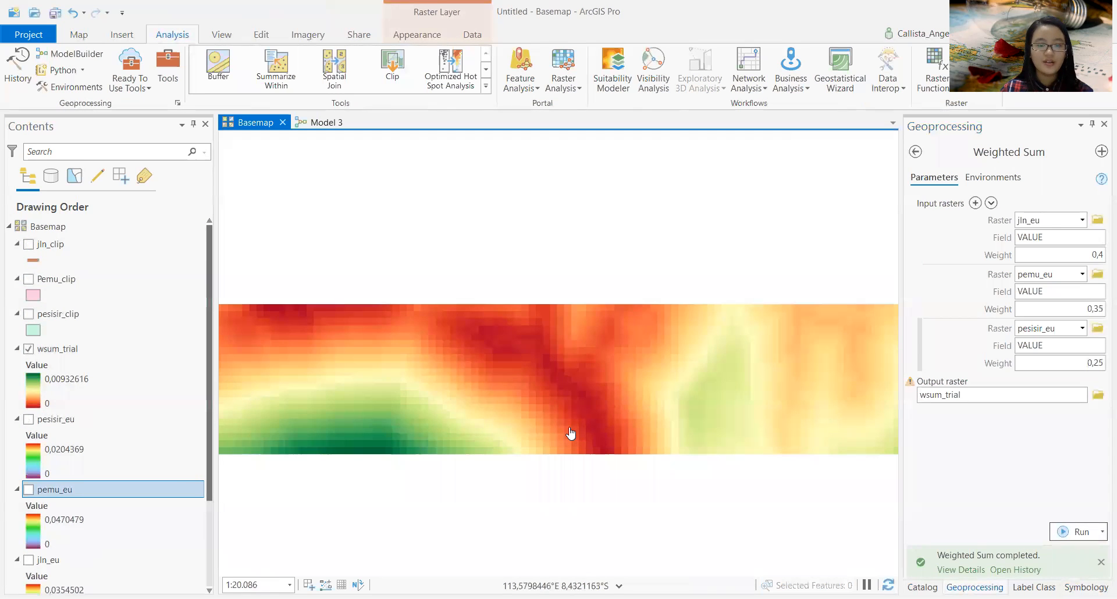
{"action": "left_click_drag", "start_coordinate": [571, 435], "coordinate": [618, 449]}
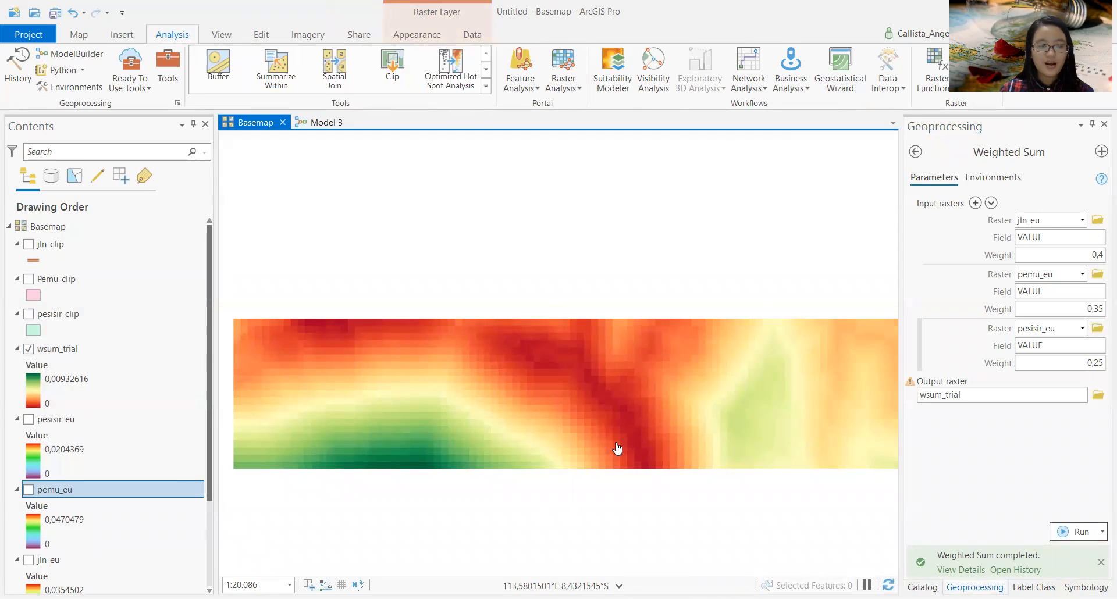
{"action": "left_click", "coordinate": [28, 243]}
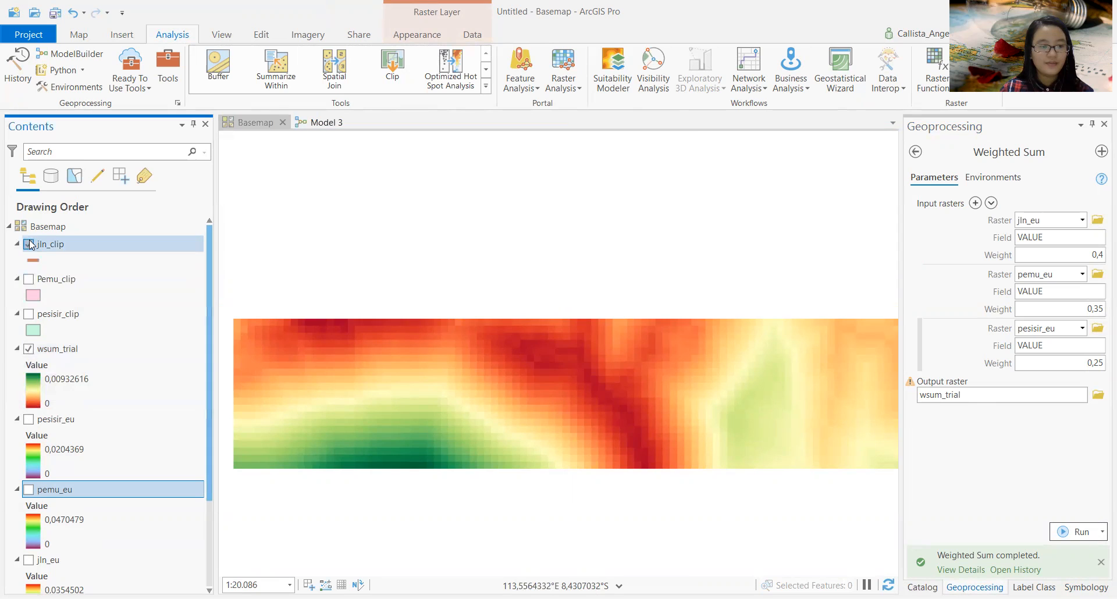
{"action": "left_click", "coordinate": [28, 279]}
{"action": "left_click", "coordinate": [28, 314]}
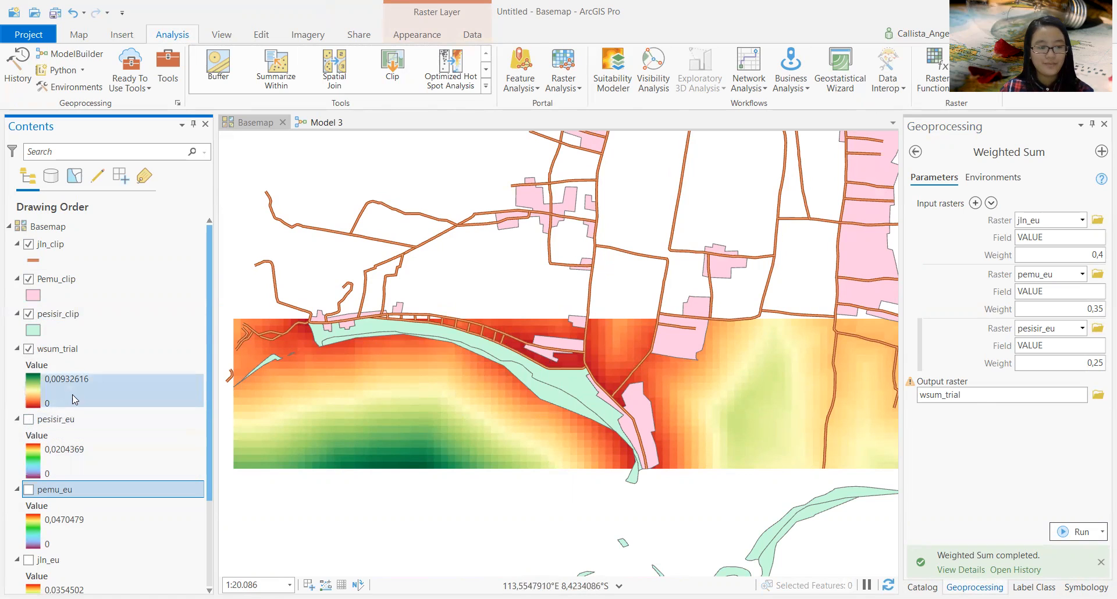
{"action": "left_click", "coordinate": [28, 244]}
{"action": "left_click", "coordinate": [28, 280]}
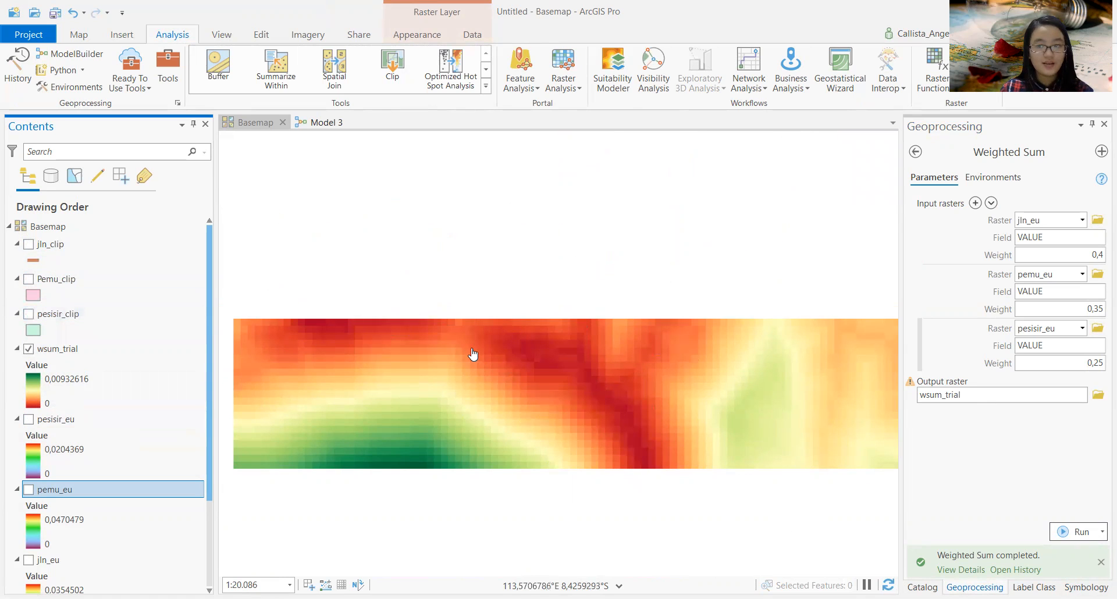
{"action": "scroll", "coordinate": [473, 355], "scroll_direction": "down", "scroll_amount": 3}
{"action": "scroll", "coordinate": [471, 352], "scroll_direction": "down", "scroll_amount": 3}
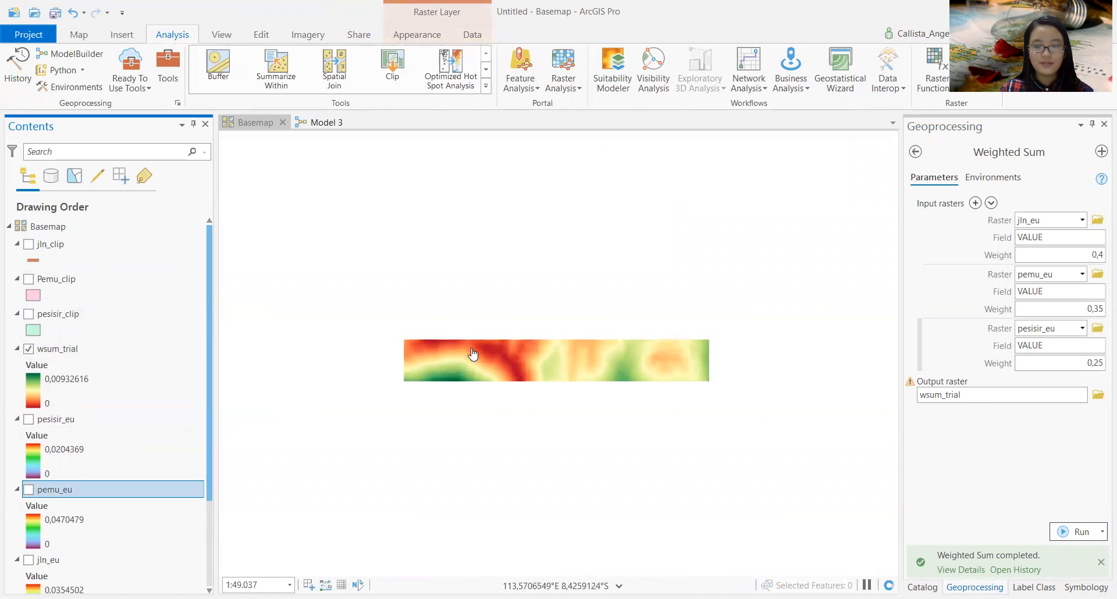
Step: Collapse the legends of pemu_eu, jln_eu, pesisir_eu and wsum_trial, and turn off the visibility of wsum_trial
{"action": "left_click", "coordinate": [18, 490]}
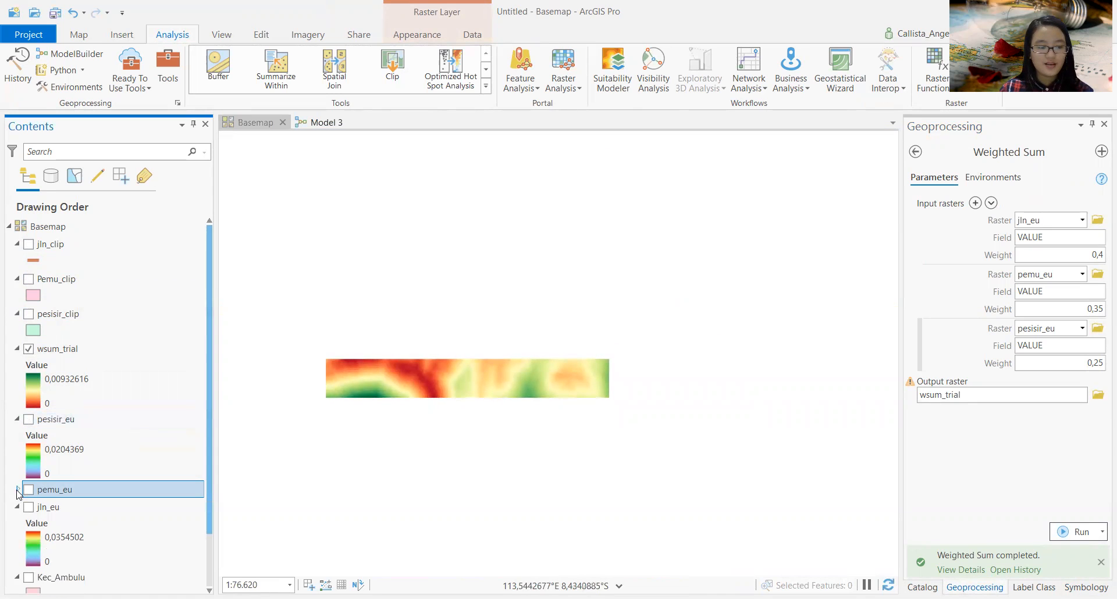
{"action": "left_click", "coordinate": [17, 507]}
{"action": "left_click", "coordinate": [18, 420]}
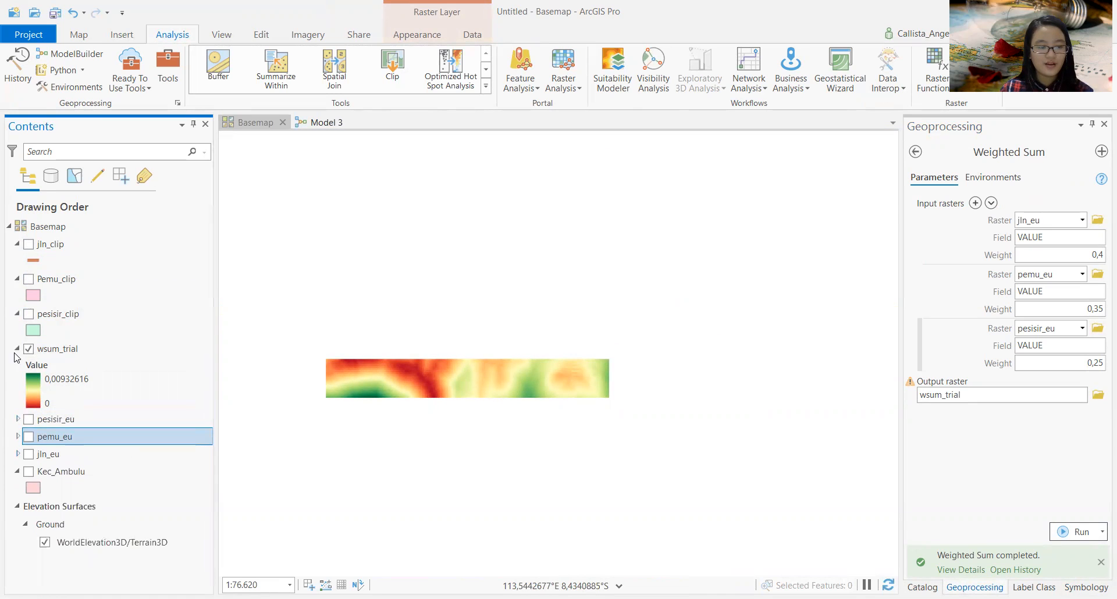
{"action": "left_click", "coordinate": [16, 350]}
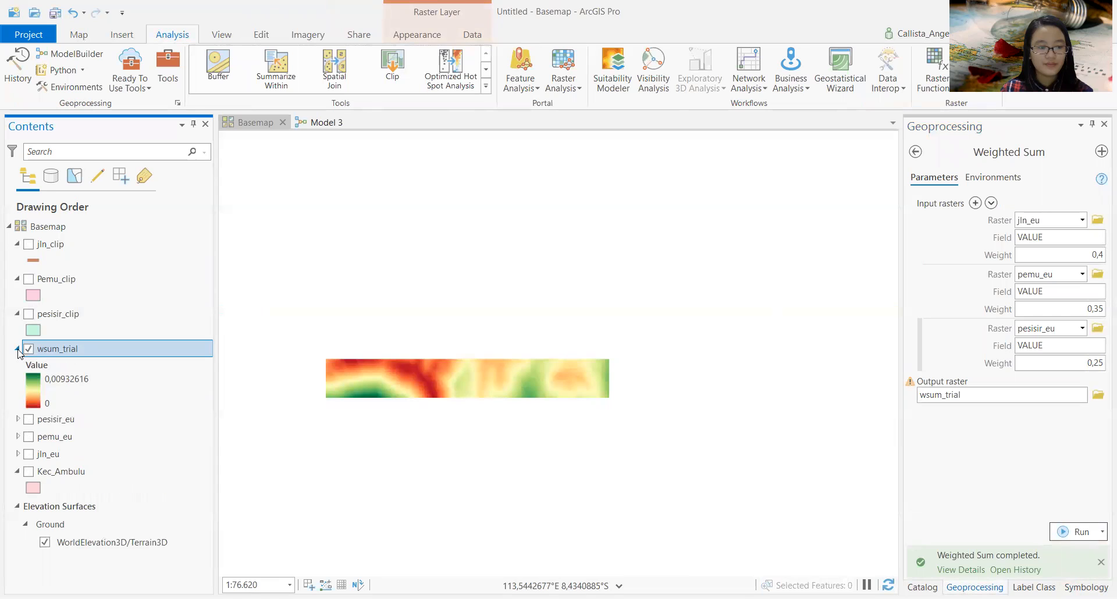
{"action": "left_click", "coordinate": [18, 349]}
{"action": "left_click", "coordinate": [28, 349]}
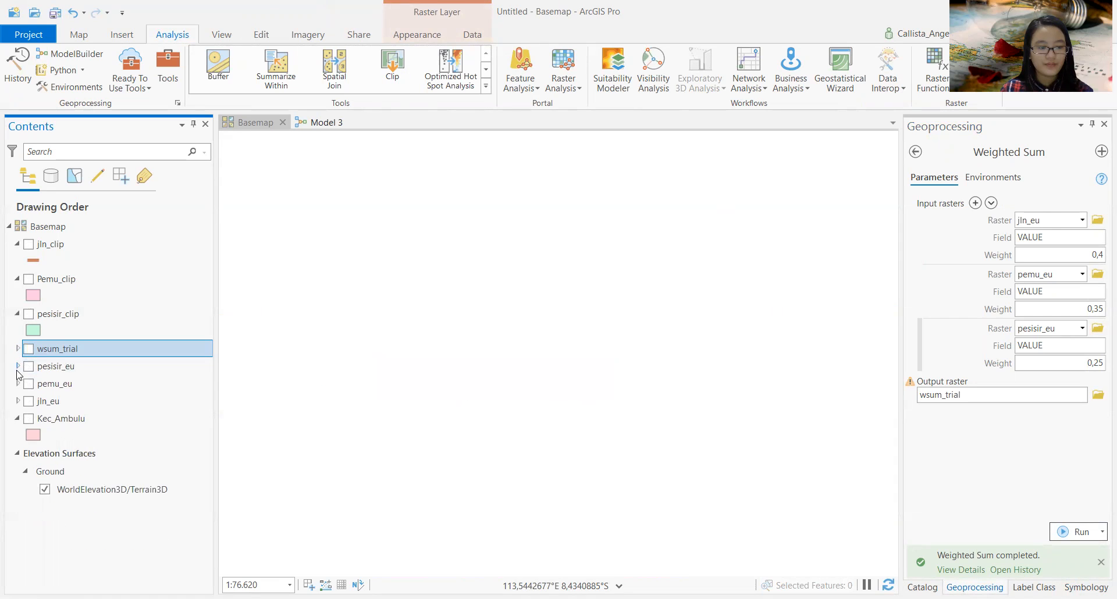
Step: Show the pesisir_eu, pemu_eu and jln_eu rasters on the map and expand their legends
{"action": "left_click", "coordinate": [27, 366]}
{"action": "left_click", "coordinate": [28, 384]}
{"action": "left_click", "coordinate": [28, 400]}
{"action": "left_click", "coordinate": [17, 401]}
{"action": "left_click", "coordinate": [18, 383]}
{"action": "left_click", "coordinate": [18, 366]}
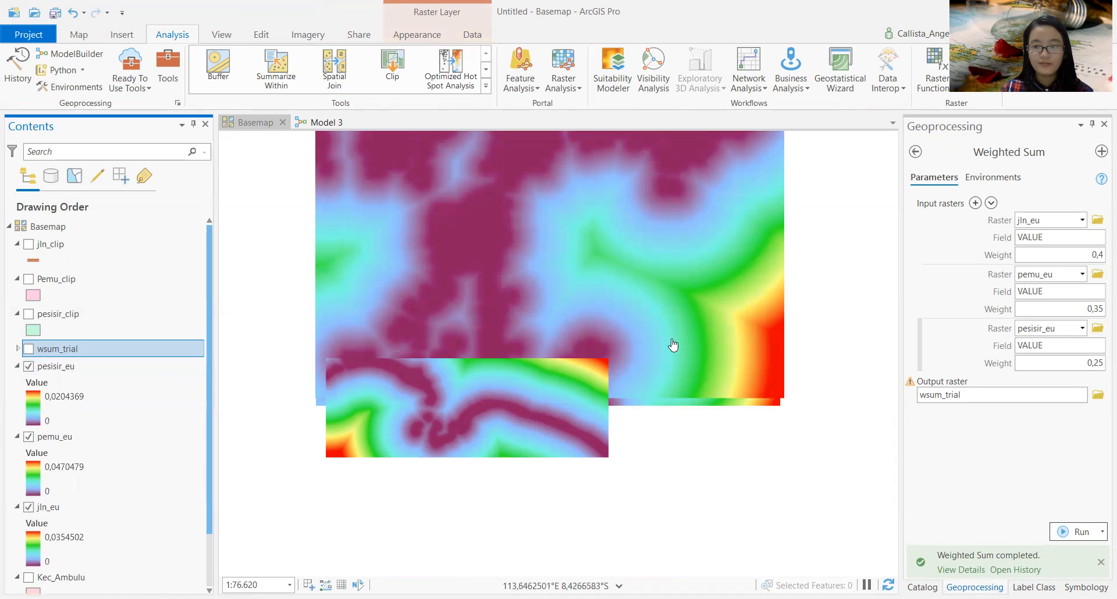
Step: Collapse the legends of the jln_clip, Pemu_clip and pesisir_clip layers
{"action": "left_click", "coordinate": [18, 245]}
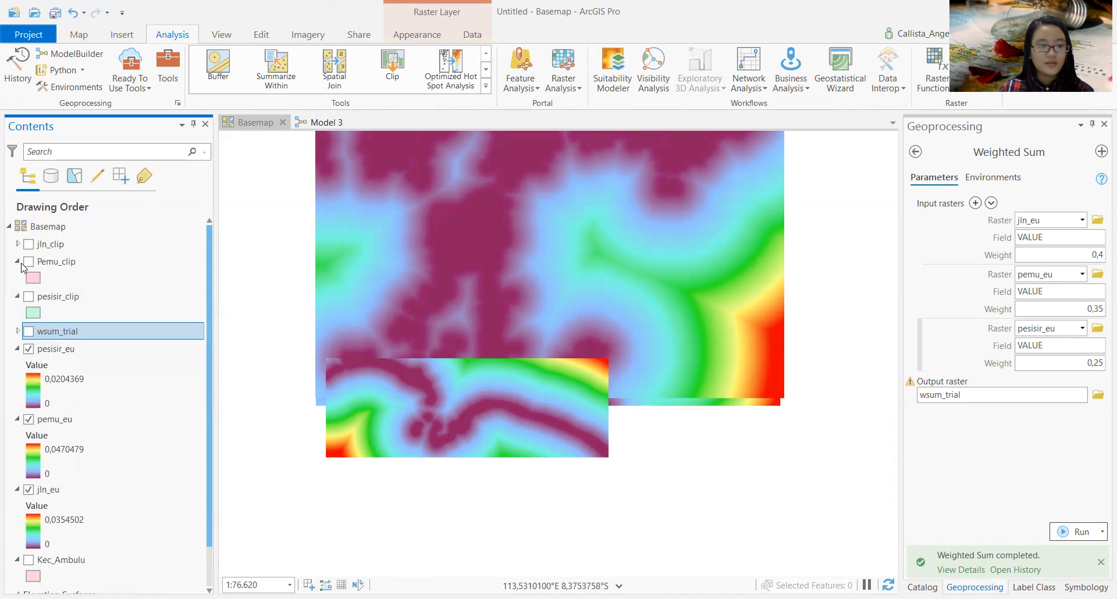
{"action": "left_click", "coordinate": [20, 262]}
{"action": "left_click", "coordinate": [18, 279]}
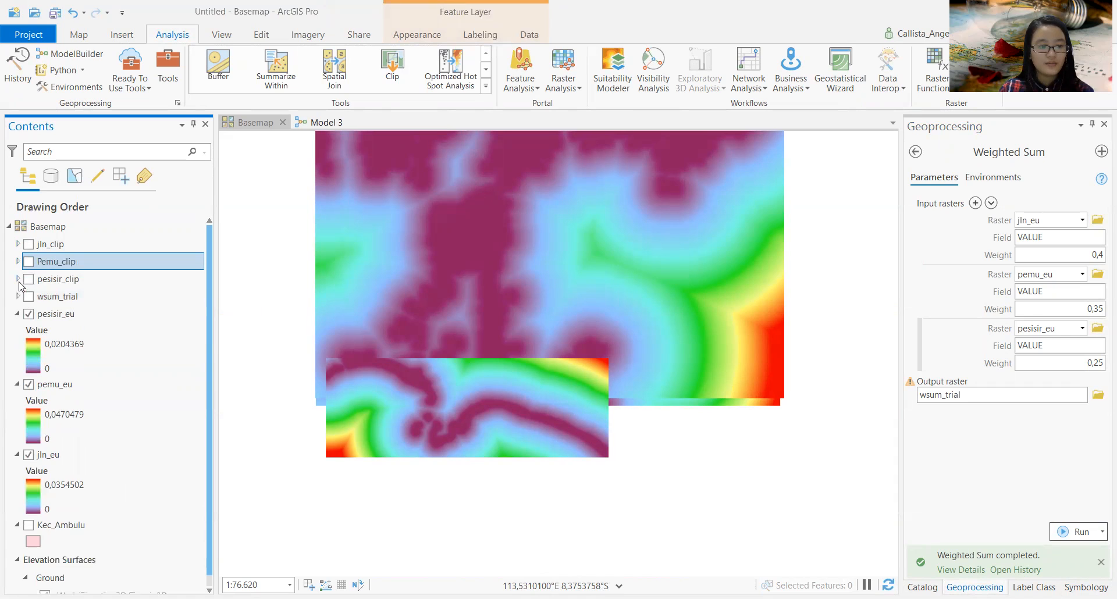
Step: Search the geoprocessing tools for weighted overlay and open the Weighted Overlay tool
{"action": "left_click", "coordinate": [916, 151]}
{"action": "double_click", "coordinate": [971, 153]}
{"action": "type", "text": "overlay"}
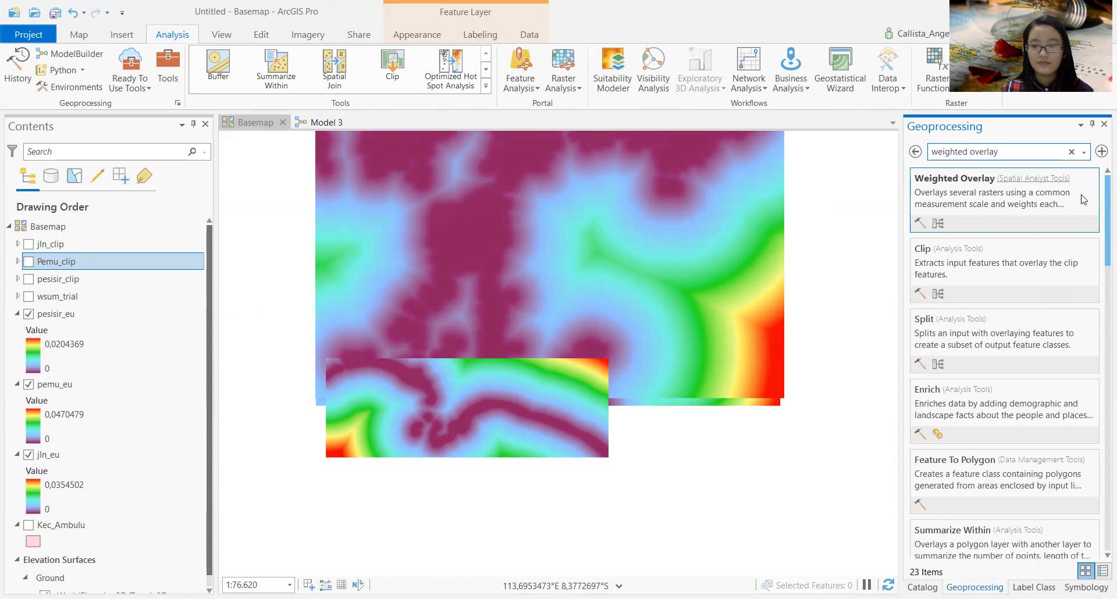
{"action": "left_click", "coordinate": [960, 201]}
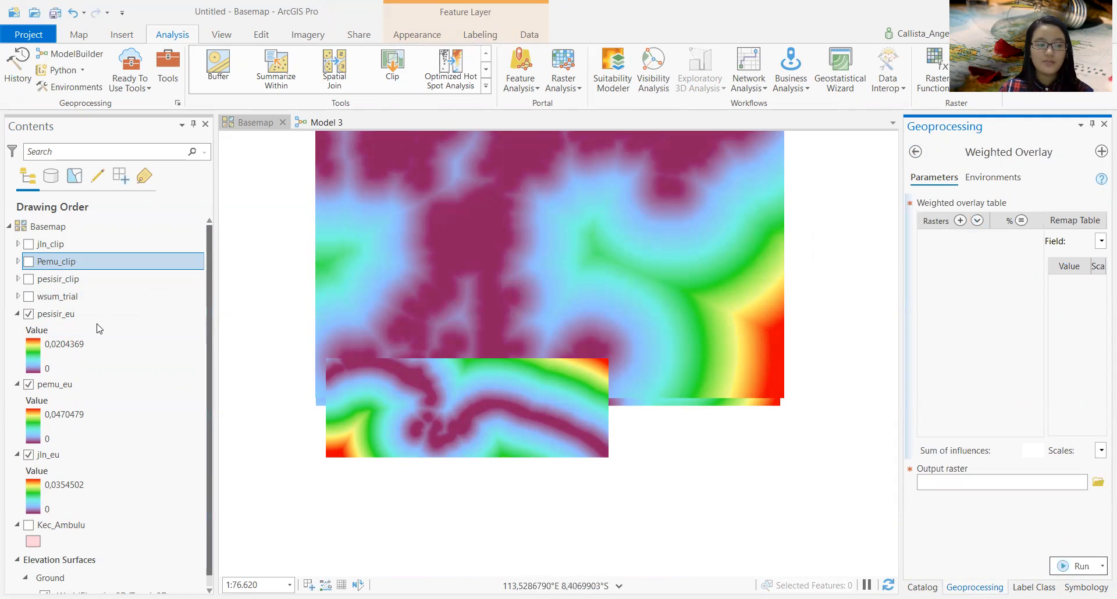
Step: Try to add the jln_eu raster from the Trial2 folder to the weighted overlay table
{"action": "left_click", "coordinate": [978, 222]}
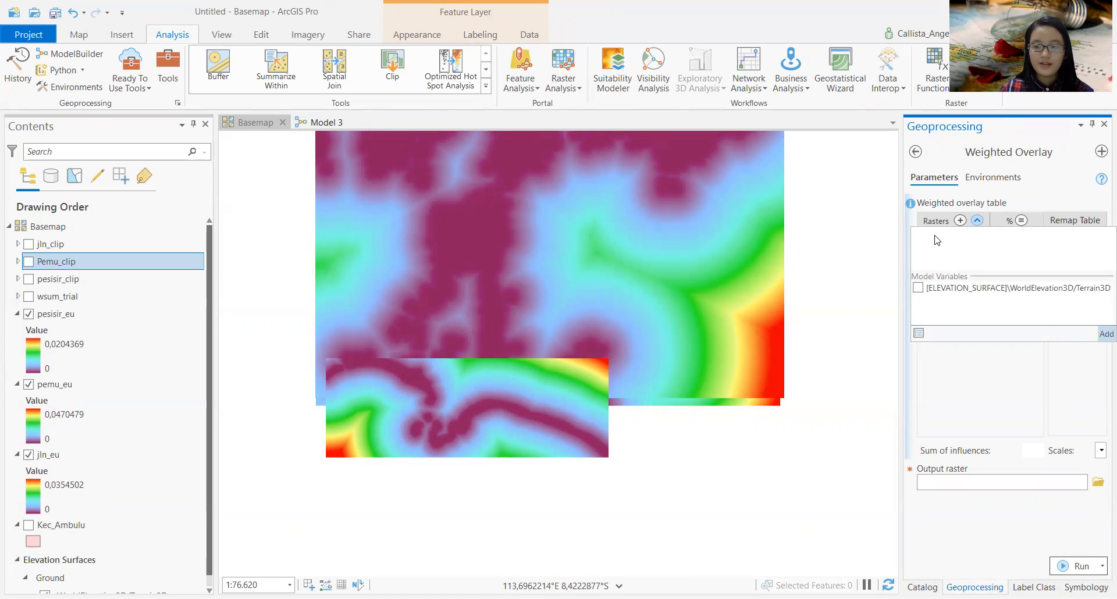
{"action": "left_click", "coordinate": [943, 361]}
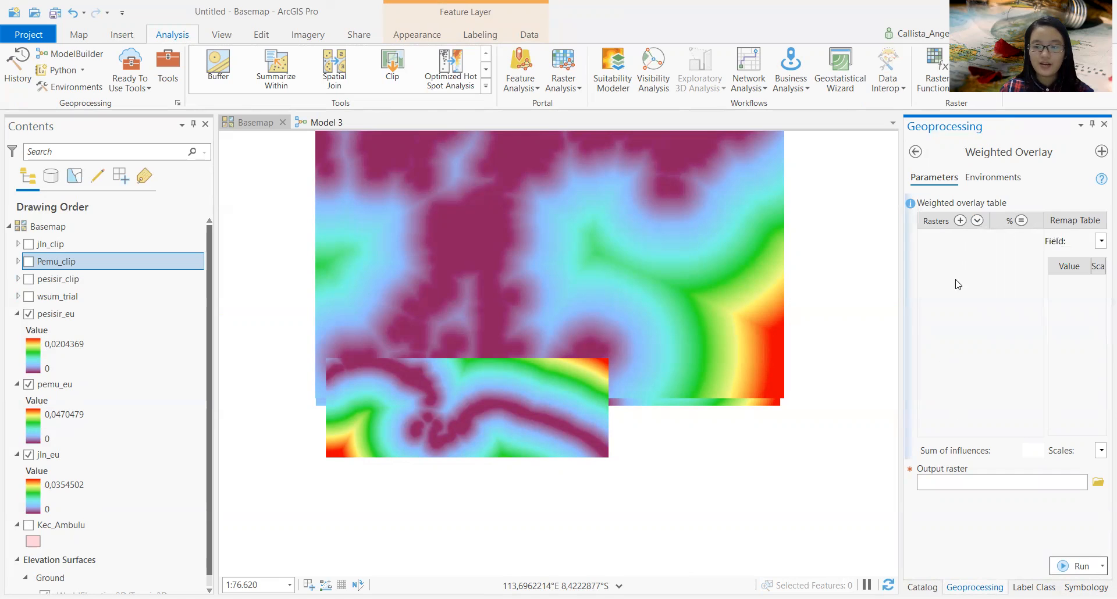
{"action": "left_click", "coordinate": [960, 220]}
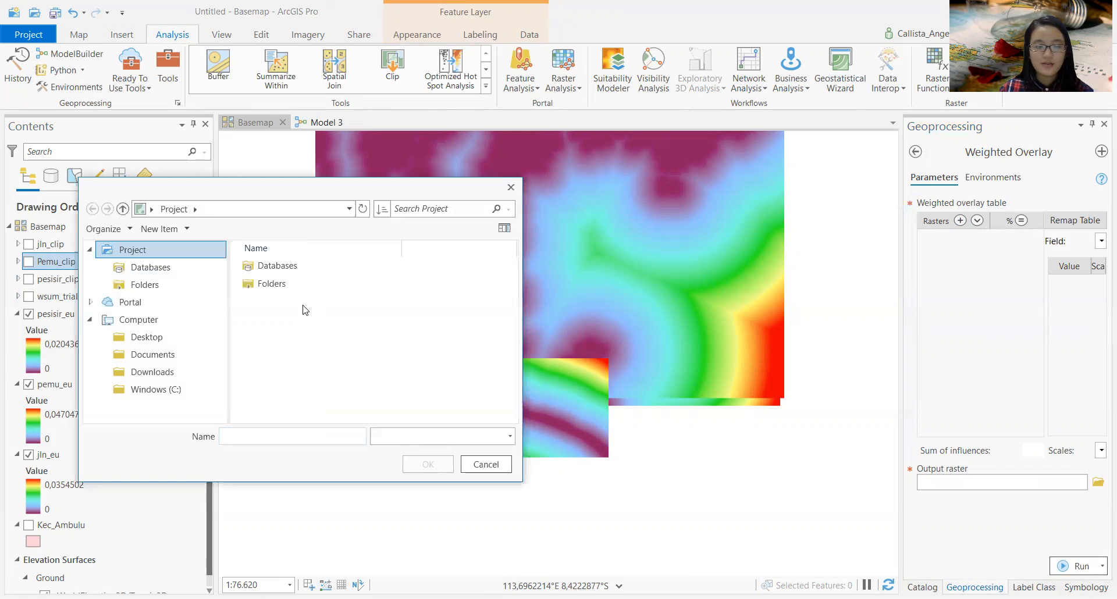
{"action": "left_click", "coordinate": [165, 289]}
{"action": "double_click", "coordinate": [249, 285]}
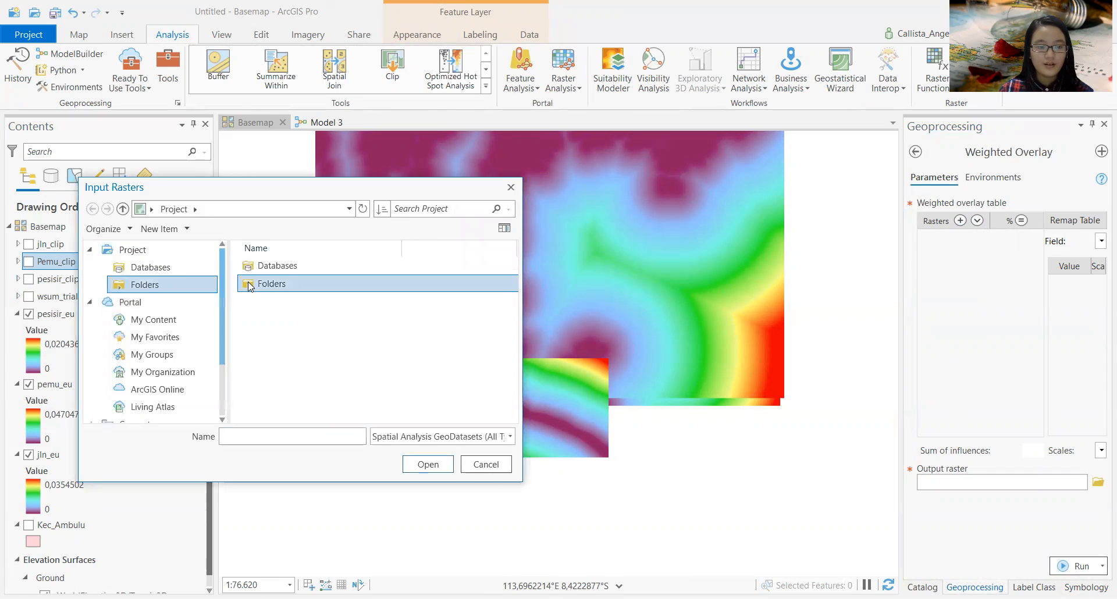
{"action": "left_click", "coordinate": [321, 289]}
{"action": "double_click", "coordinate": [321, 285]}
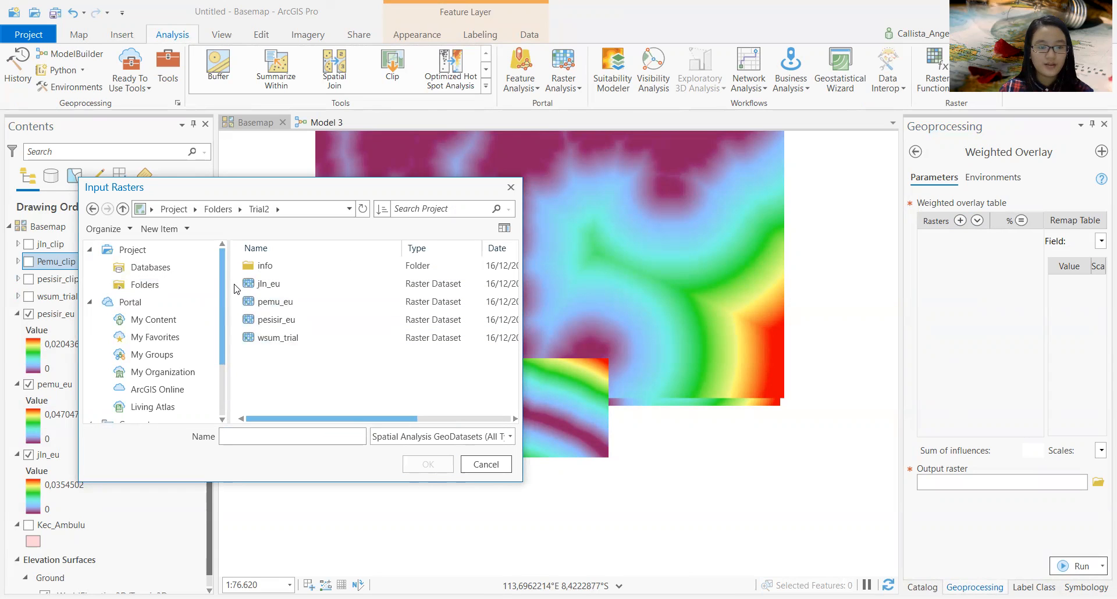
{"action": "left_click", "coordinate": [268, 285]}
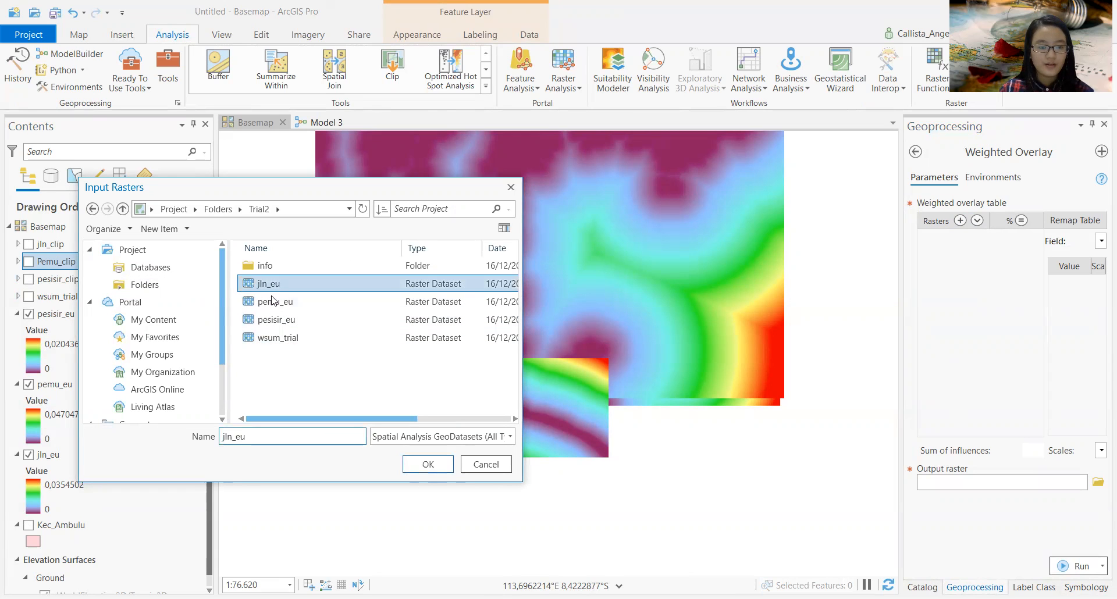
{"action": "left_click", "coordinate": [443, 468]}
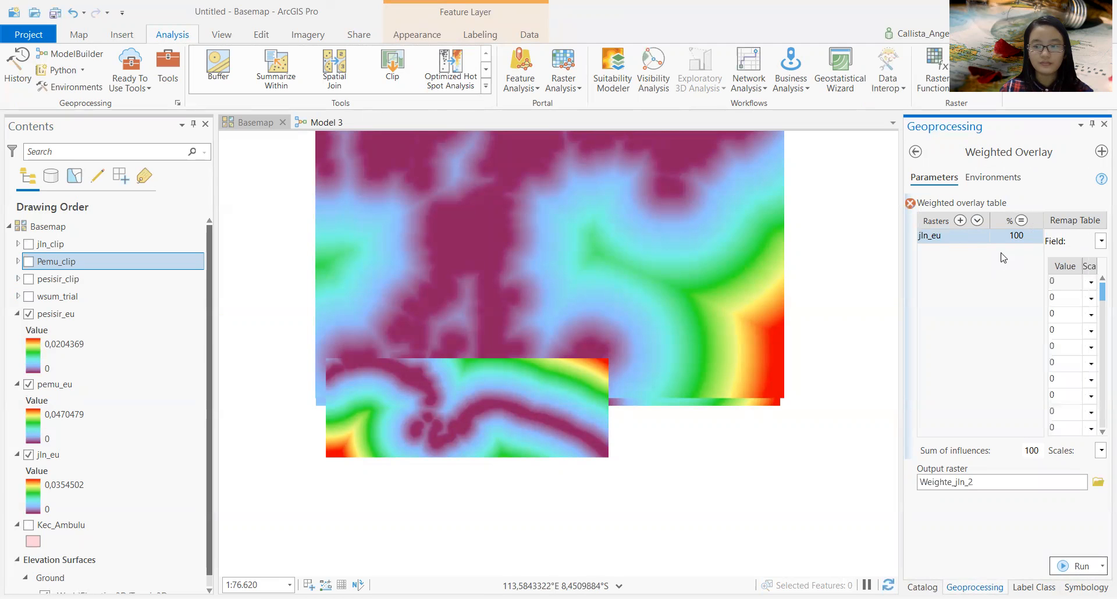
{"action": "mouse_move", "coordinate": [910, 207]}
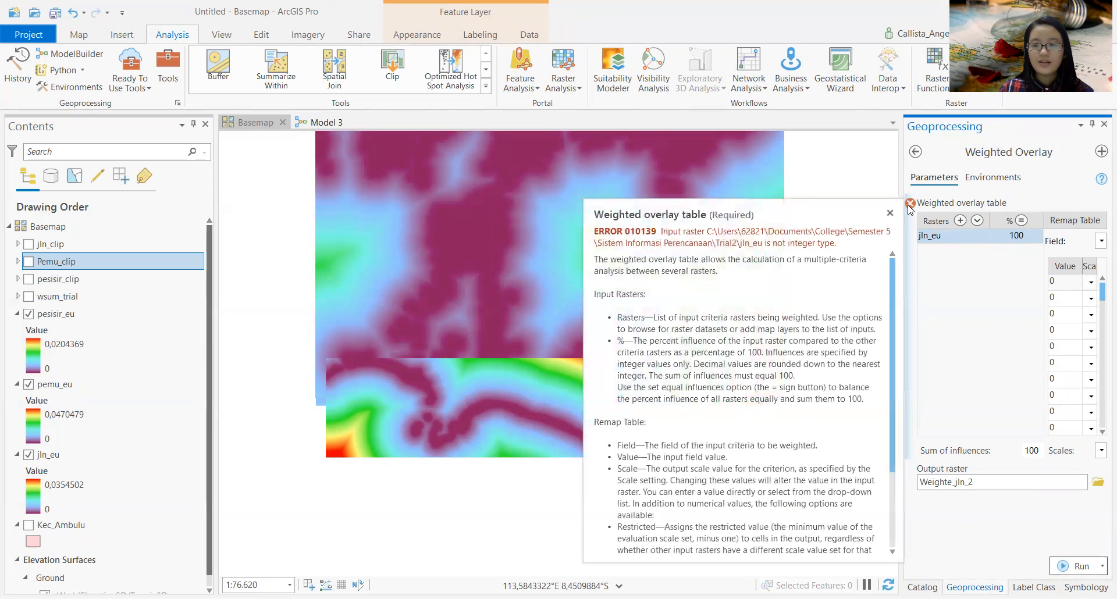
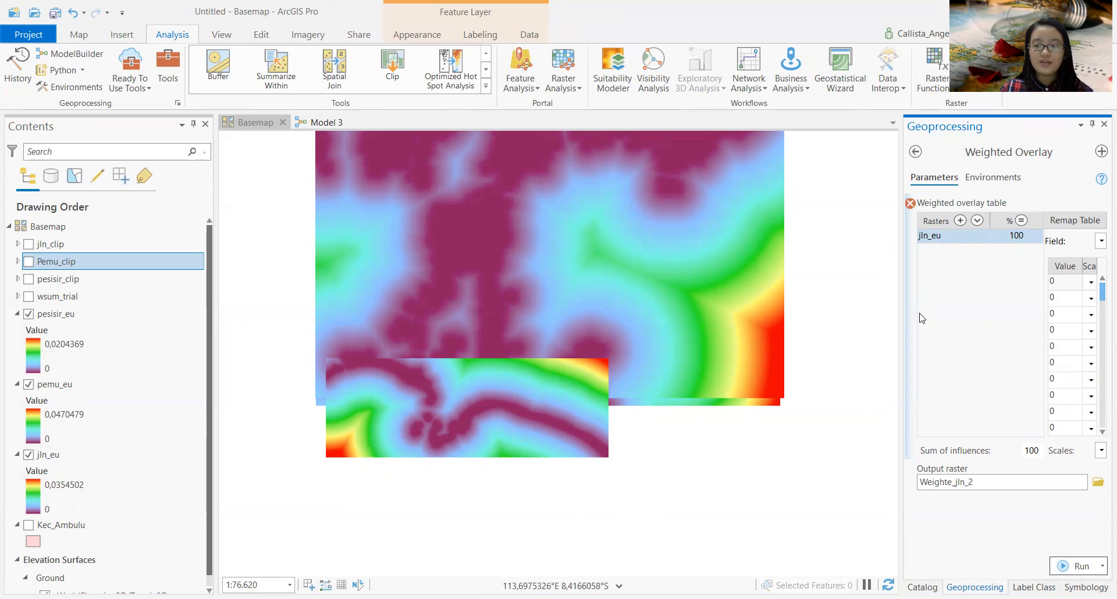
Step: Search the geoprocessing tools for reclas and open the Spatial Analyst version of Reclassify
{"action": "left_click", "coordinate": [916, 152]}
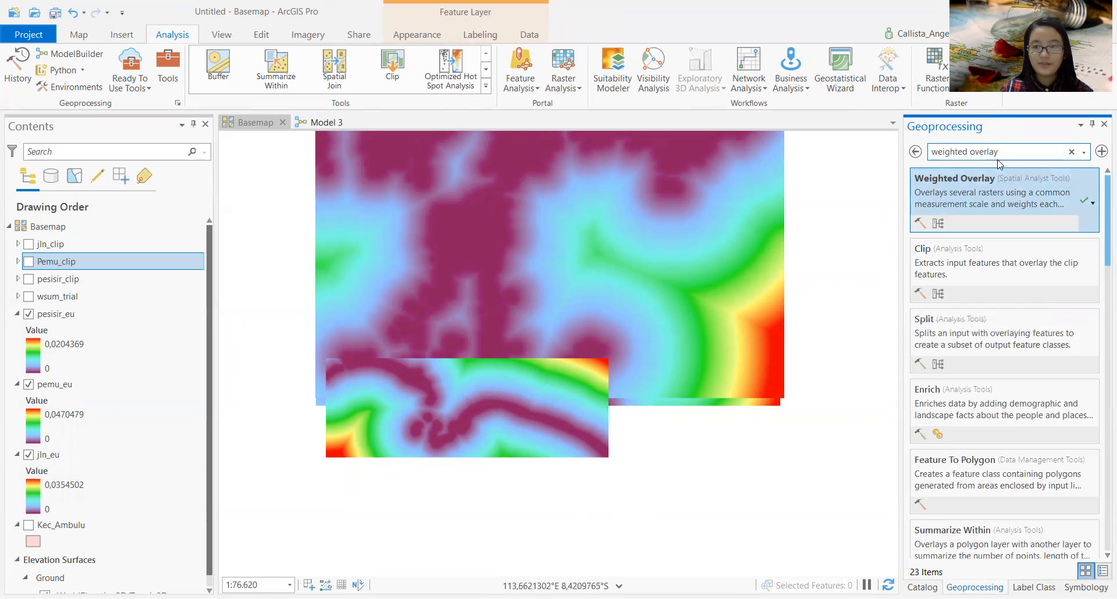
{"action": "left_click_drag", "start_coordinate": [997, 152], "coordinate": [890, 163]}
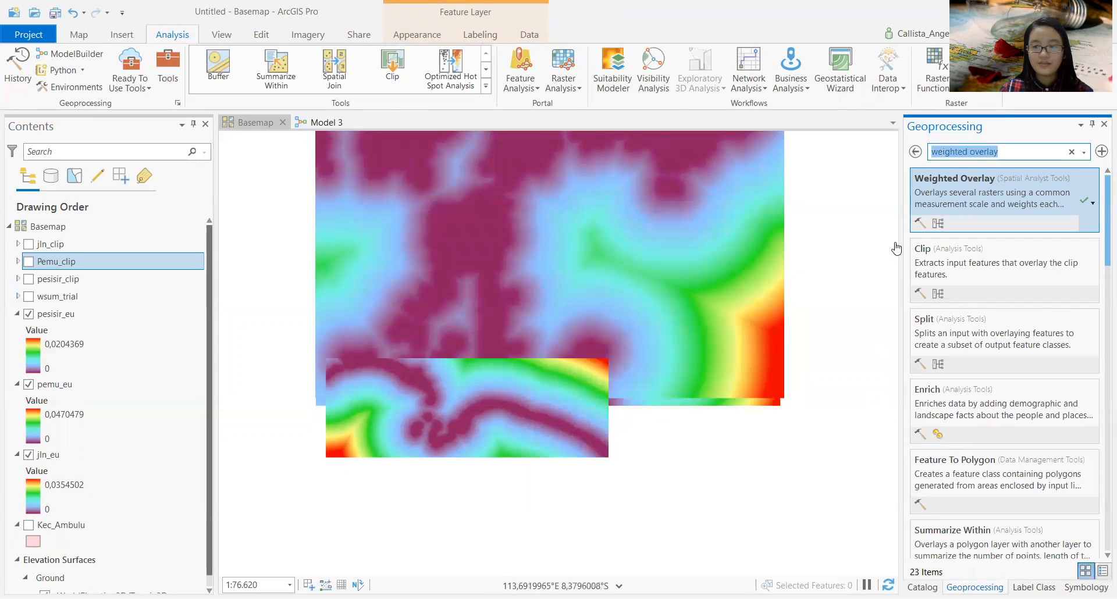
{"action": "type", "text": "re"}
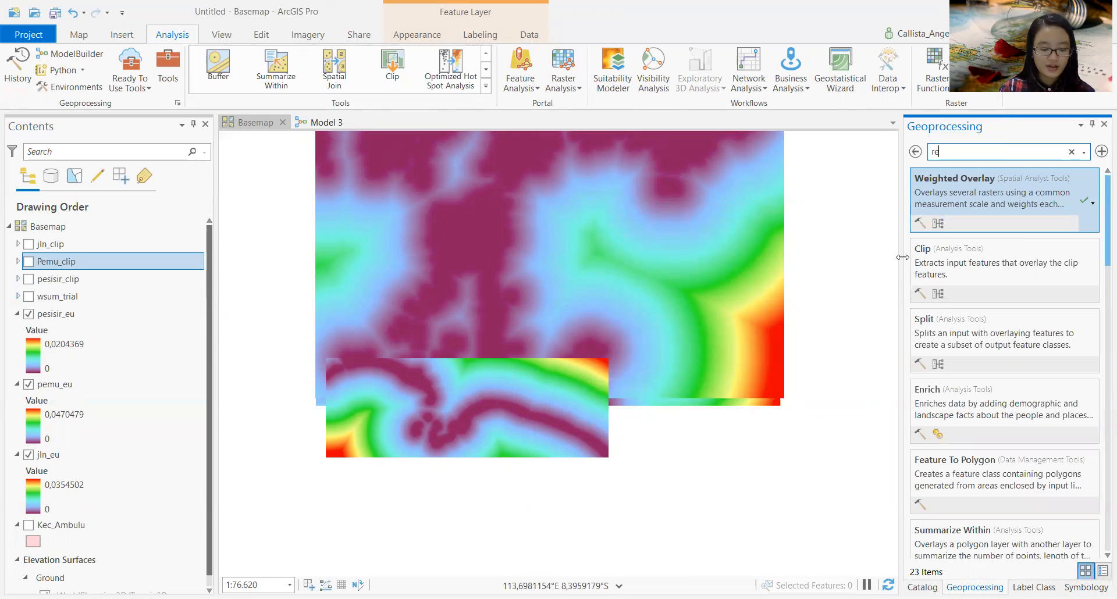
{"action": "type", "text": "clas"}
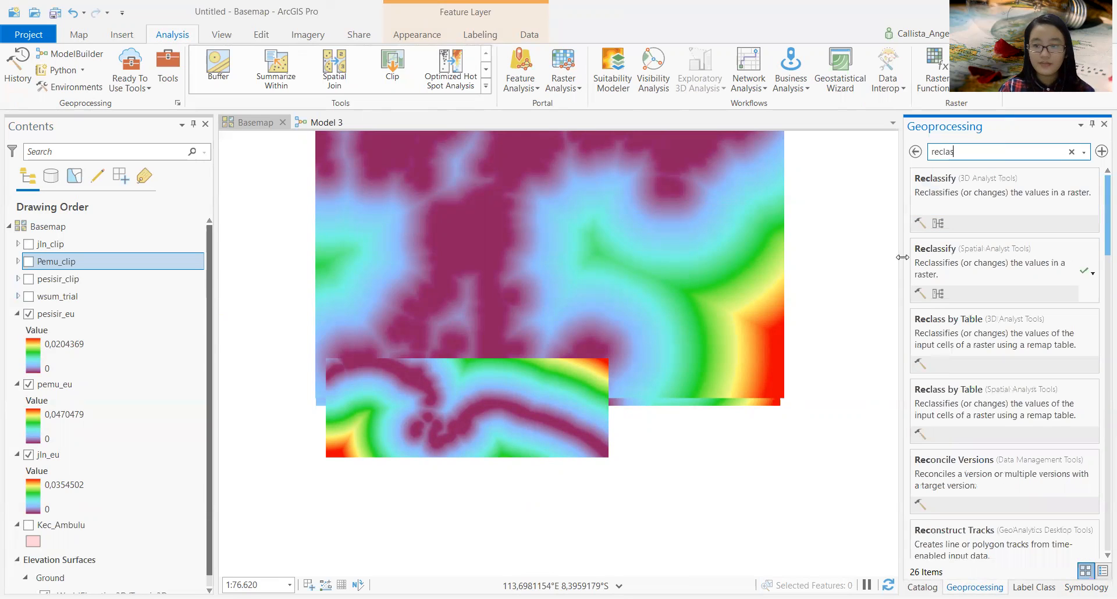
{"action": "left_click", "coordinate": [968, 260]}
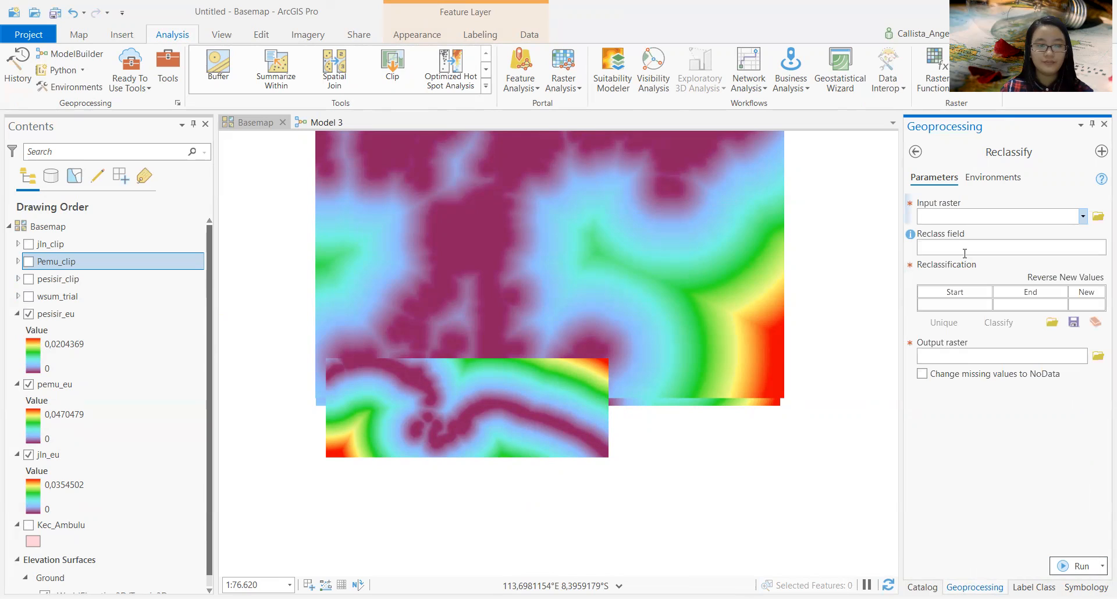
Step: Set pesisir_eu as the Reclassify input raster and classify its values into 9 equal-interval classes
{"action": "left_click", "coordinate": [1083, 217]}
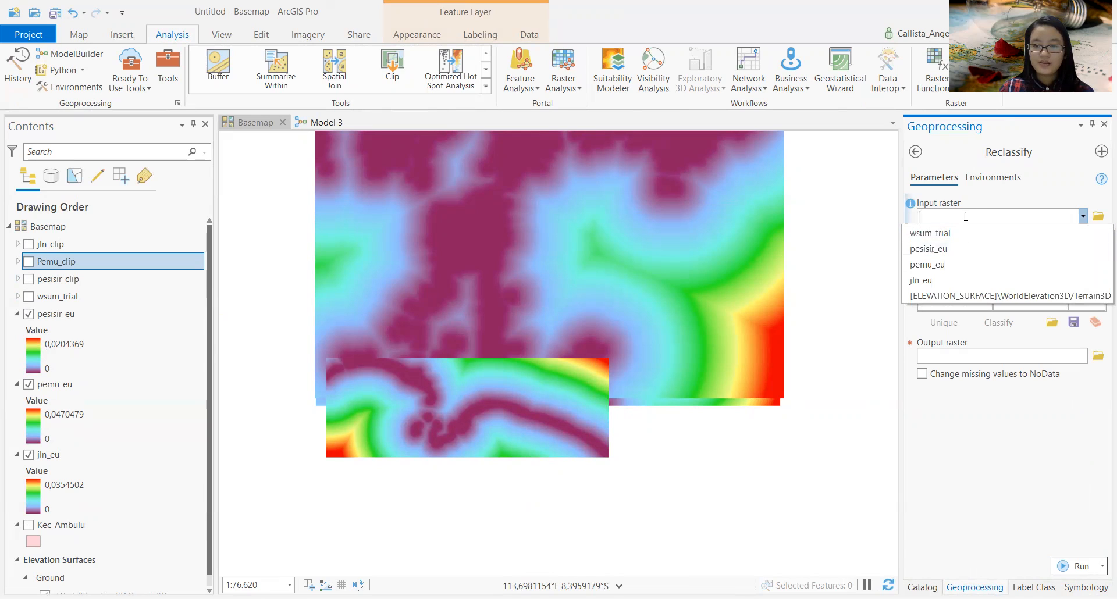
{"action": "left_click", "coordinate": [950, 250]}
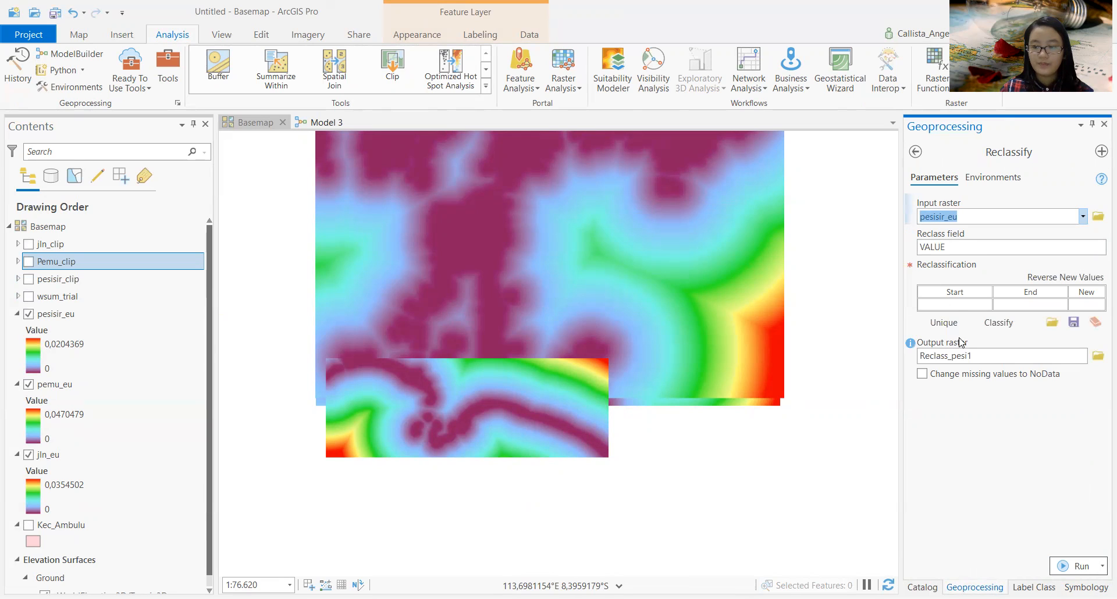
{"action": "left_click", "coordinate": [1013, 324]}
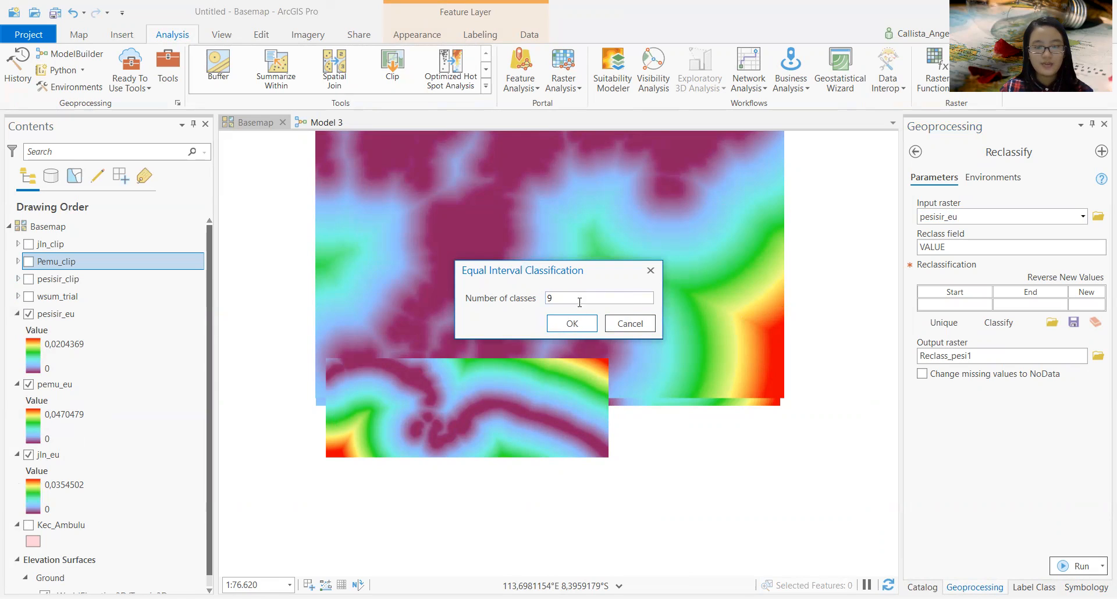
{"action": "left_click", "coordinate": [579, 320]}
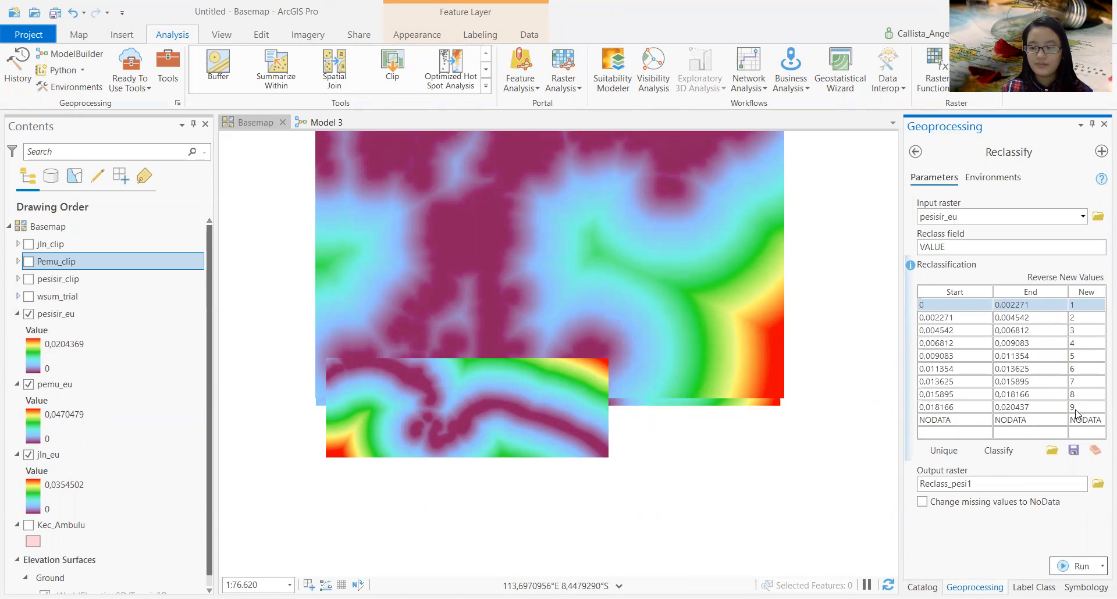
Step: Name the output raster pesi_rcls in the Trial2 folder and run Reclassify
{"action": "left_click", "coordinate": [1097, 484]}
{"action": "left_click", "coordinate": [324, 438]}
{"action": "type", "text": "pesi_rcls"}
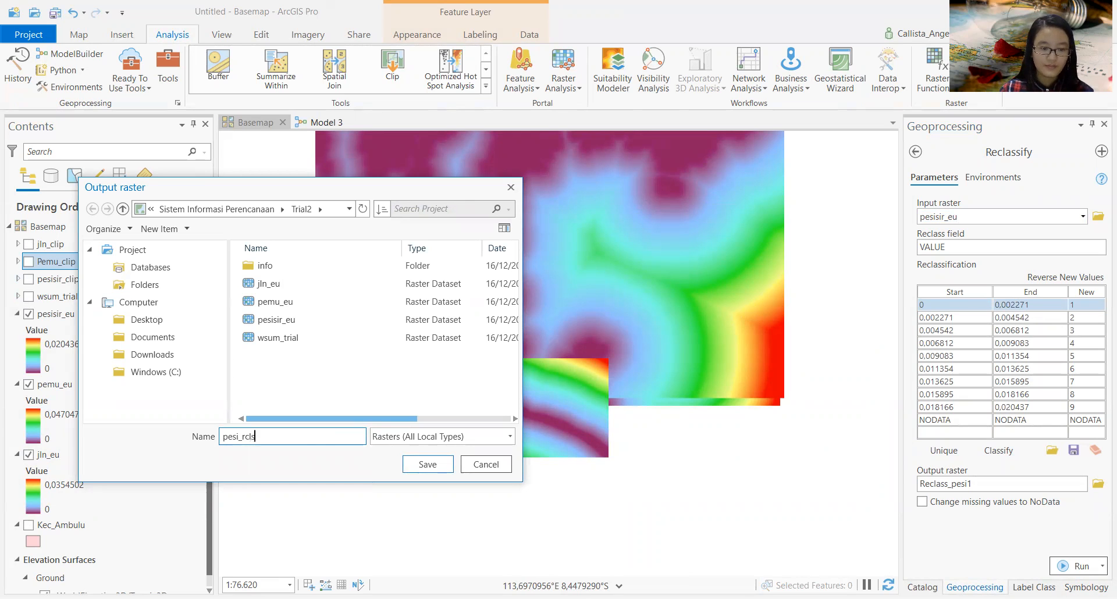
{"action": "left_click", "coordinate": [428, 464]}
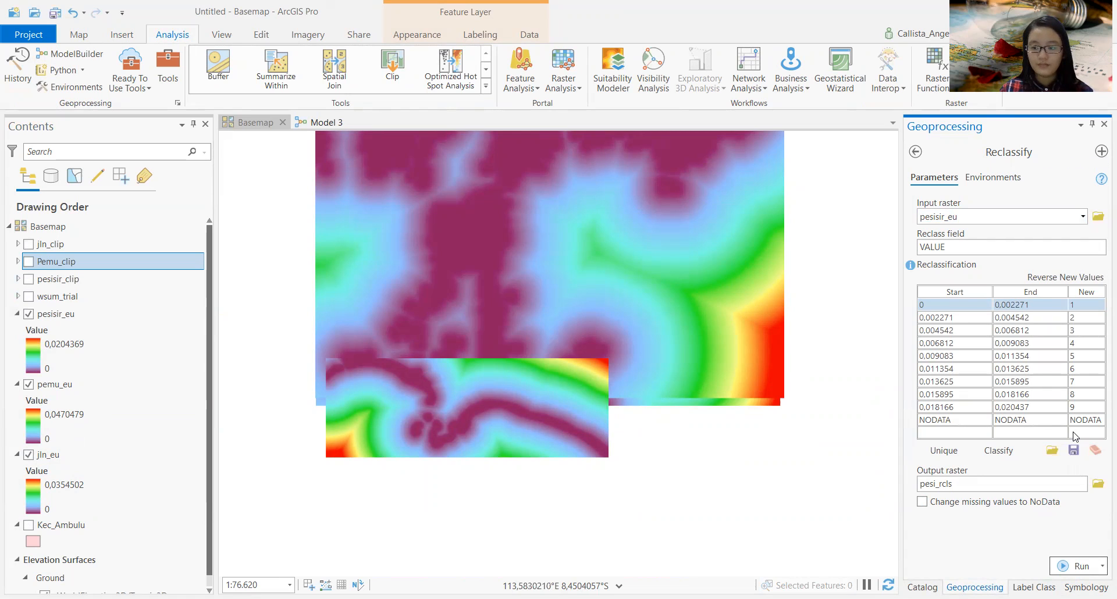
{"action": "left_click", "coordinate": [1071, 568]}
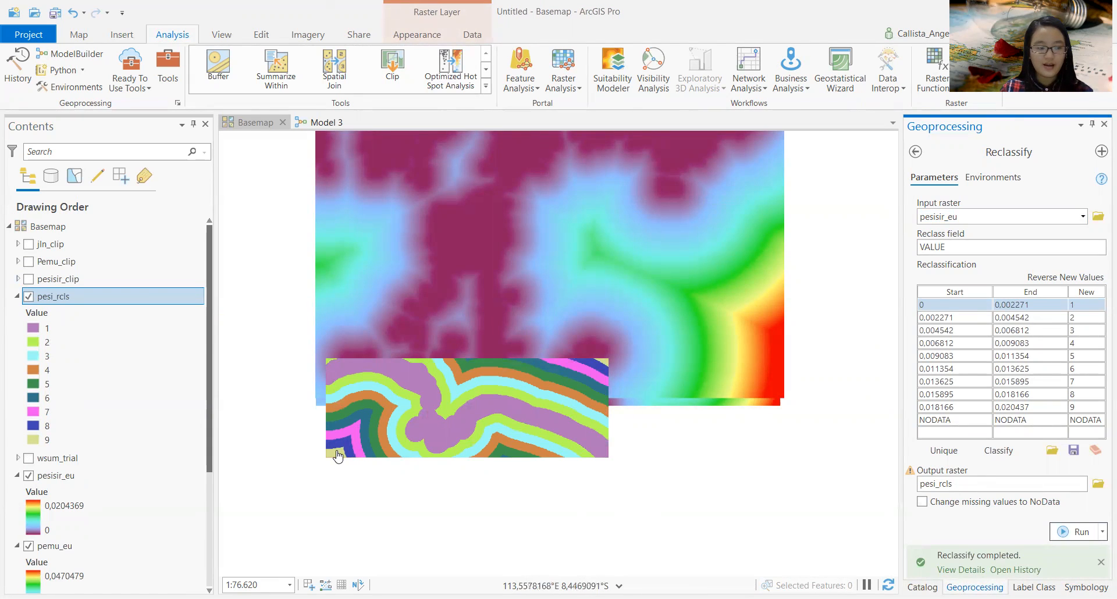
Step: Collapse the legends of pemu_eu and jln_eu and turn off the visibility of jln_eu
{"action": "scroll", "coordinate": [56, 487], "scroll_direction": "down", "scroll_amount": 4}
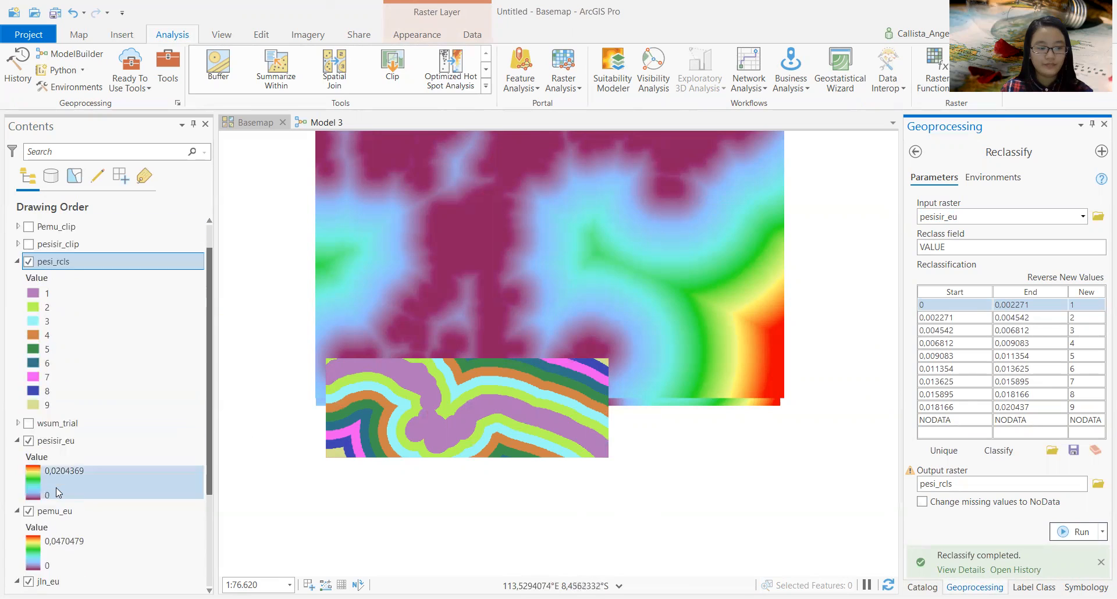
{"action": "left_click", "coordinate": [18, 479]}
{"action": "left_click", "coordinate": [28, 496]}
{"action": "left_click", "coordinate": [17, 427]}
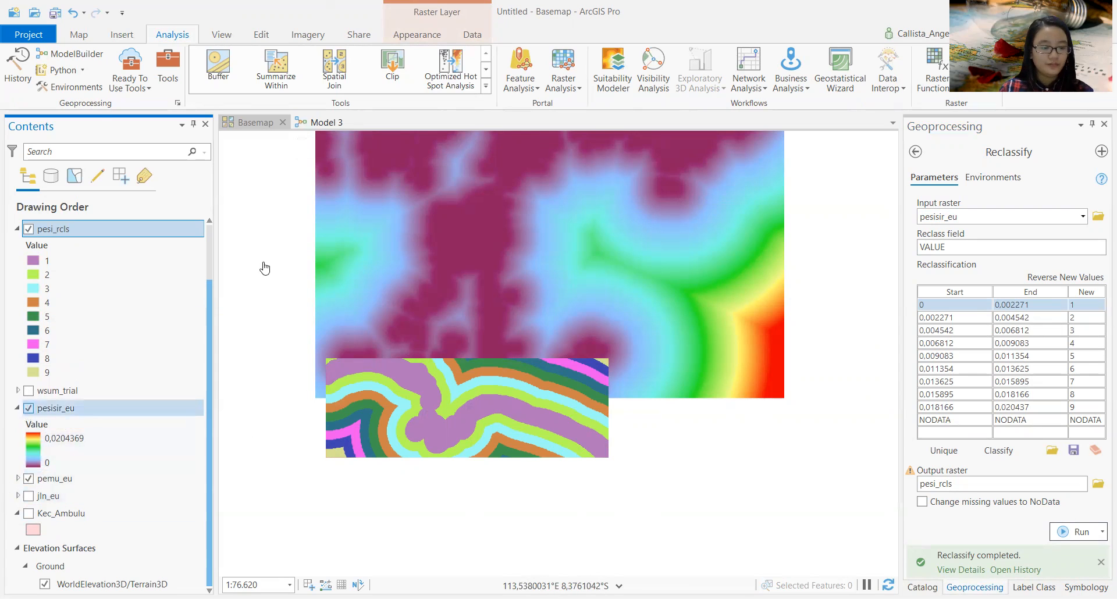
Step: Switch to Model 3 and delete all of its existing elements
{"action": "left_click", "coordinate": [303, 129]}
{"action": "left_click_drag", "start_coordinate": [434, 219], "coordinate": [720, 573]}
{"action": "key", "text": "Delete"}
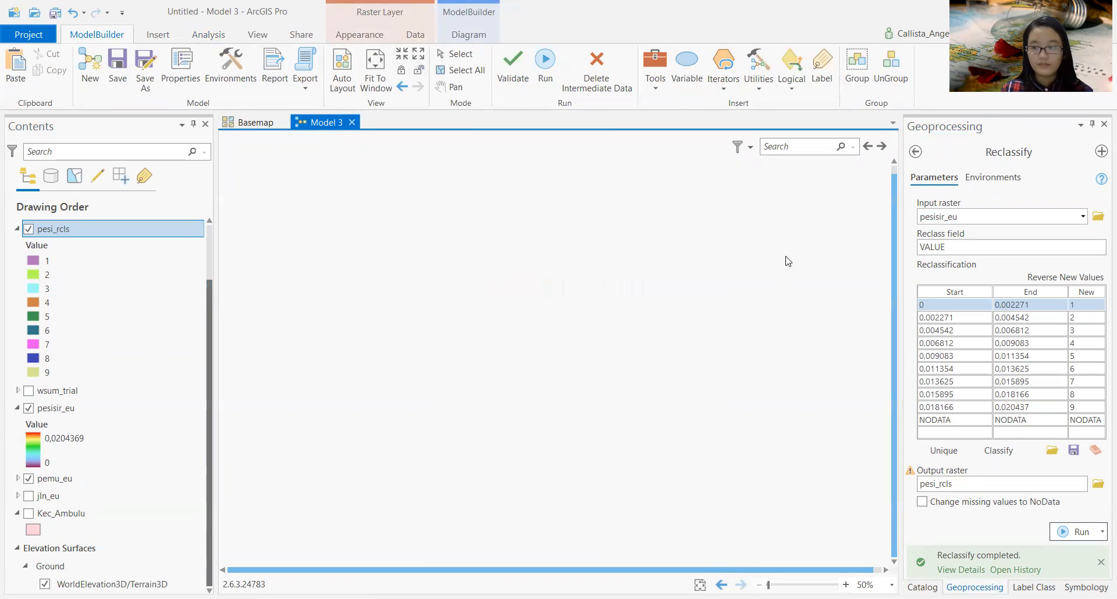
Step: Add two Spatial Analyst Reclassify tools to the empty Model 3 canvas, one below the other
{"action": "left_click", "coordinate": [915, 152]}
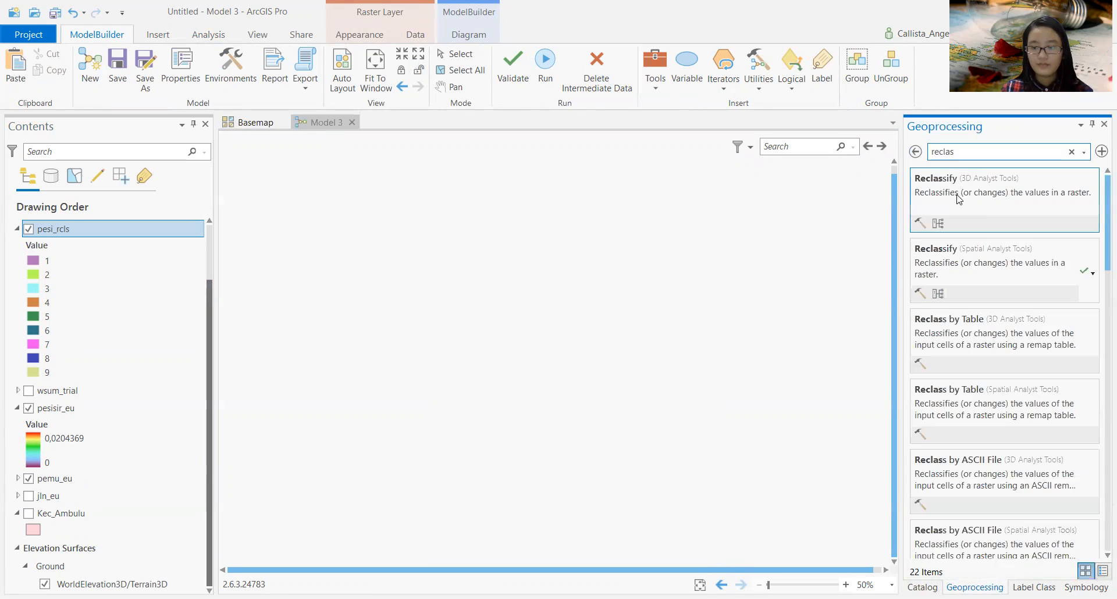
{"action": "left_click_drag", "start_coordinate": [963, 250], "coordinate": [503, 332]}
{"action": "scroll", "coordinate": [503, 332], "scroll_direction": "down", "scroll_amount": 1}
{"action": "scroll", "coordinate": [504, 332], "scroll_direction": "up", "scroll_amount": 5}
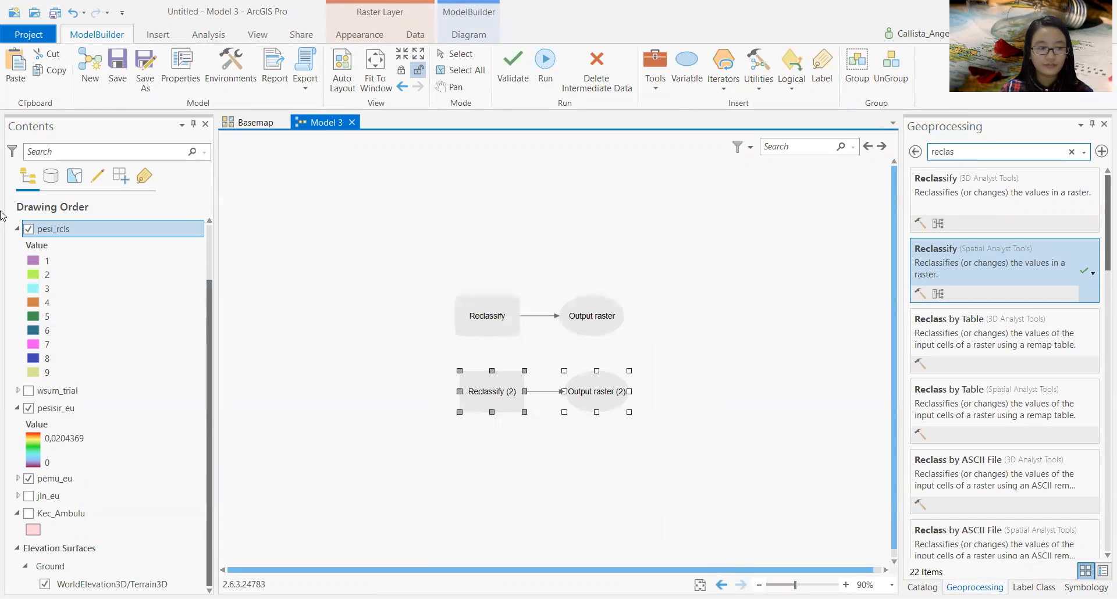
Step: Turn off the visibility of pesi_rcls and pesisir_eu and collapse the legend of pesisir_eu
{"action": "left_click", "coordinate": [29, 230]}
{"action": "left_click", "coordinate": [28, 407]}
{"action": "left_click", "coordinate": [17, 407]}
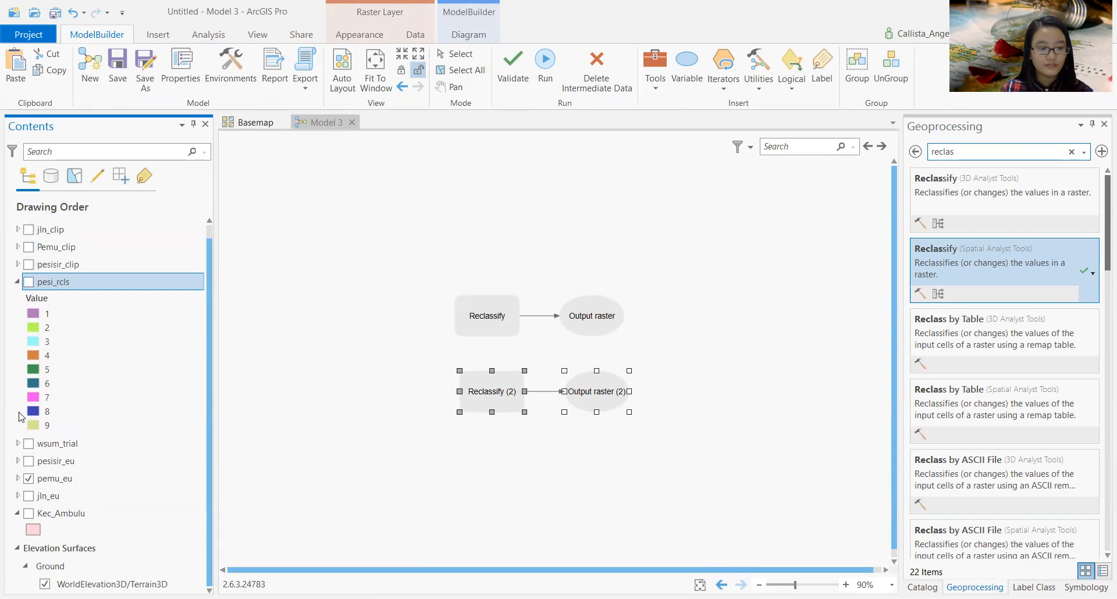
Step: Add pemu_eu and jln_eu to Model 3 and connect them as input rasters to Reclassify and Reclassify (2) respectively
{"action": "left_click_drag", "start_coordinate": [55, 487], "coordinate": [345, 303]}
{"action": "left_click_drag", "start_coordinate": [70, 496], "coordinate": [373, 395]}
{"action": "left_click", "coordinate": [28, 478]}
{"action": "left_click_drag", "start_coordinate": [410, 321], "coordinate": [466, 320]}
{"action": "left_click", "coordinate": [482, 328]}
{"action": "left_click_drag", "start_coordinate": [402, 400], "coordinate": [476, 391]}
{"action": "left_click", "coordinate": [495, 401]}
Step: Classify pemu_eu into 9 equal-interval classes in the first Reclassify tool
{"action": "double_click", "coordinate": [478, 327]}
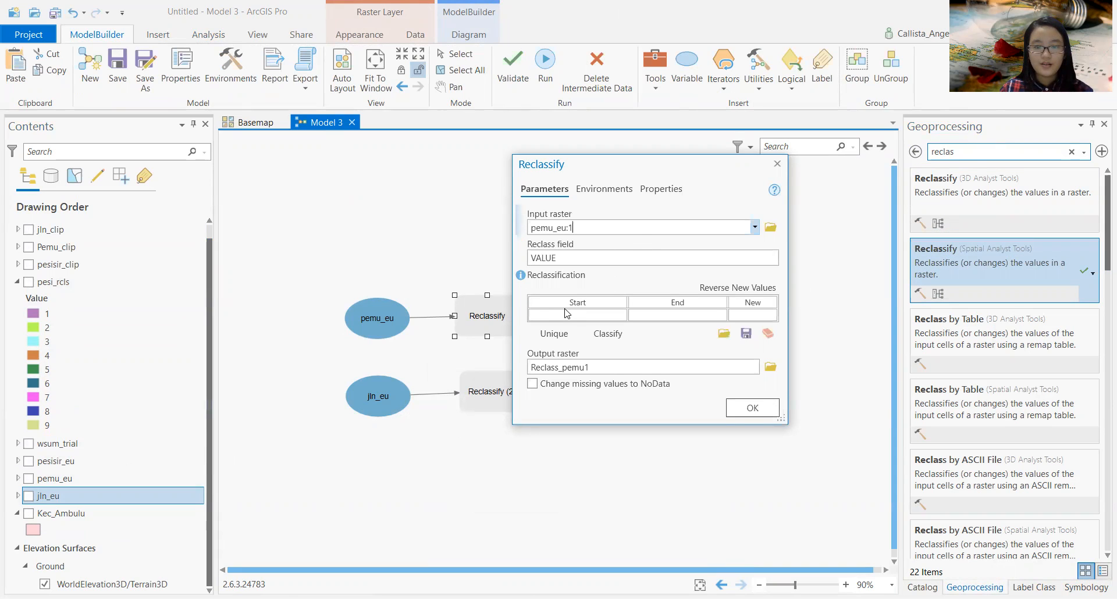
{"action": "left_click", "coordinate": [608, 333]}
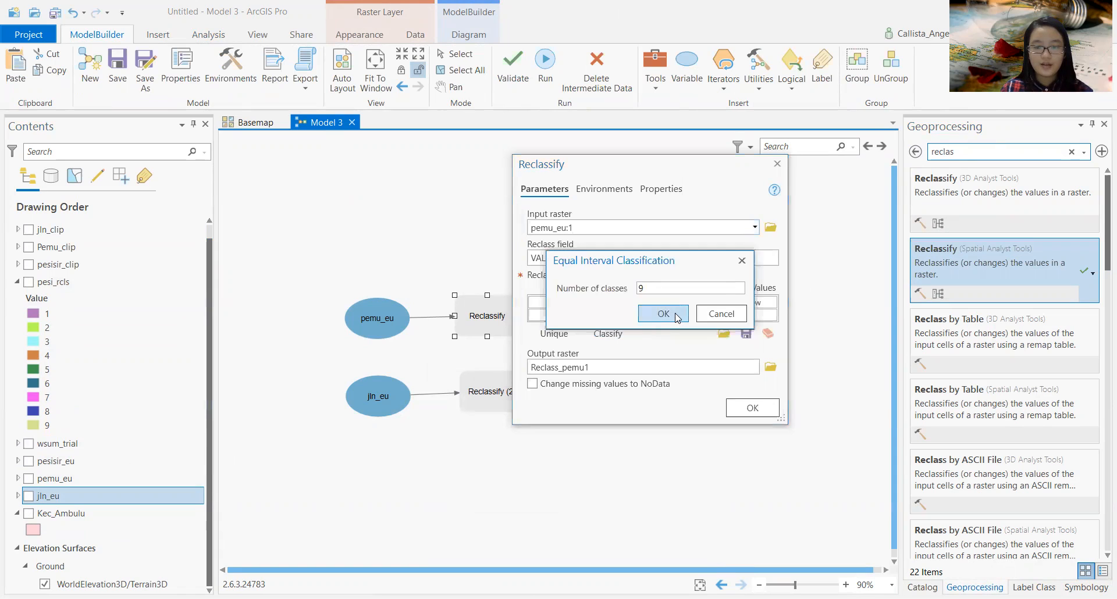
{"action": "left_click", "coordinate": [663, 314]}
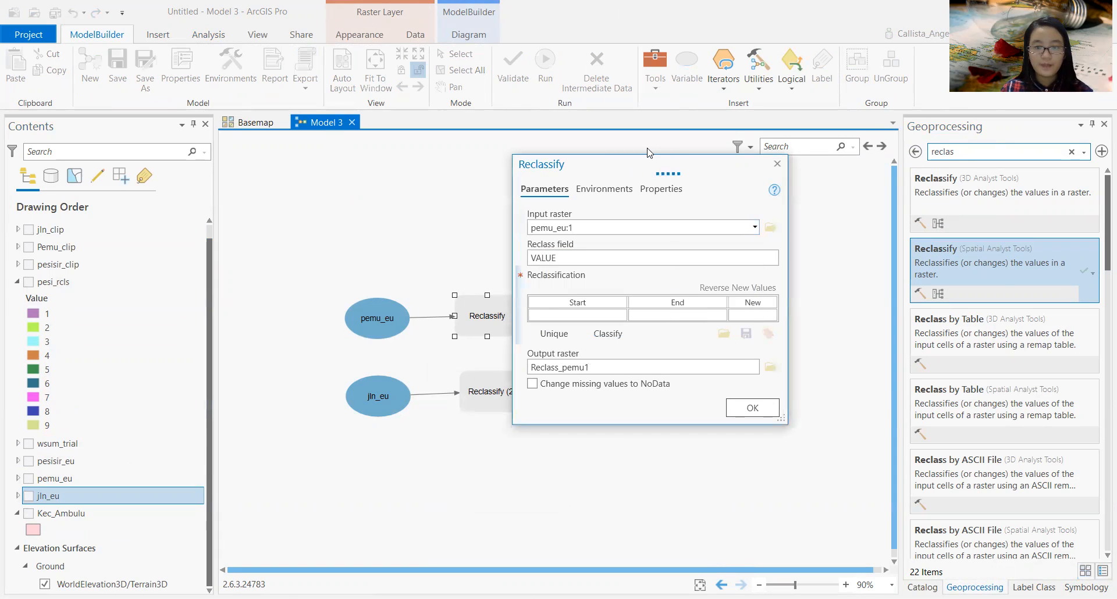
{"action": "left_click_drag", "start_coordinate": [647, 153], "coordinate": [726, 129]}
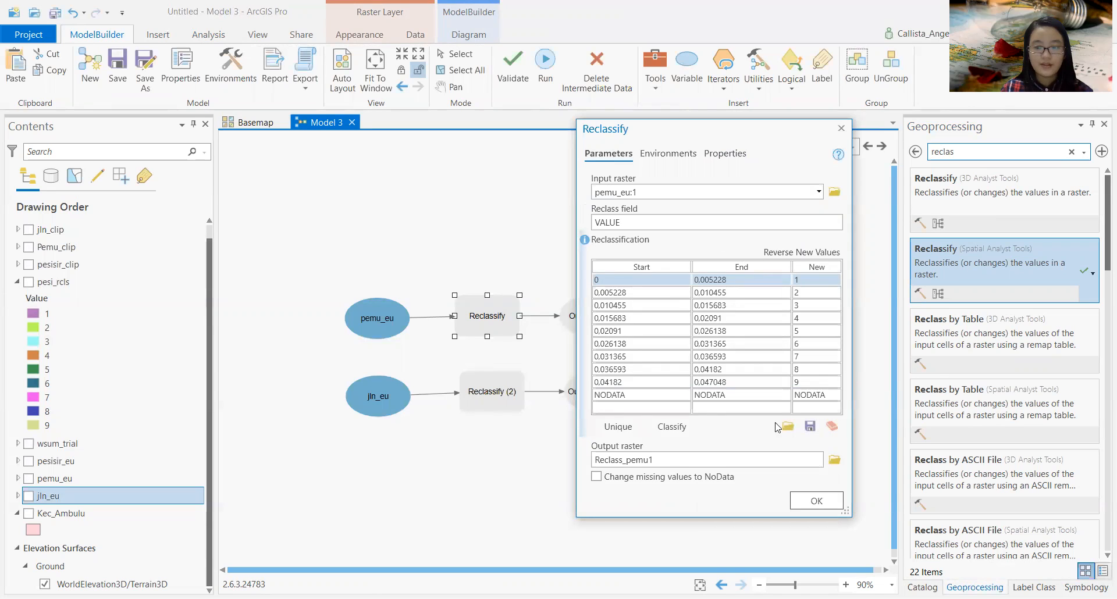
Step: Save the first Reclassify tool's output raster as pemu_rcls in the Trial2 folder and accept its parameters
{"action": "left_click", "coordinate": [834, 459]}
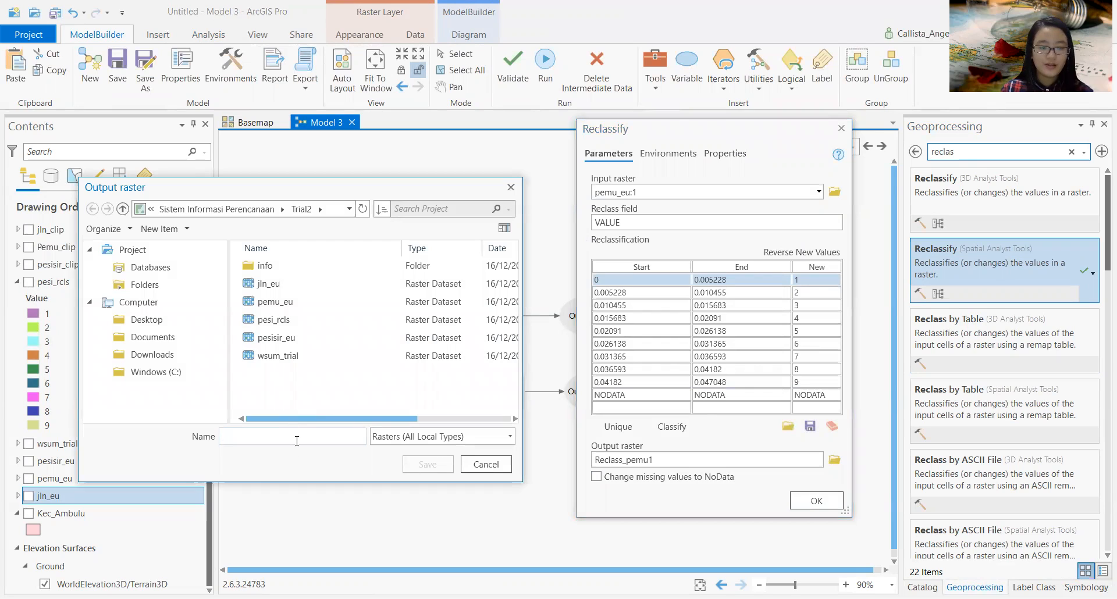
{"action": "left_click", "coordinate": [297, 440]}
{"action": "type", "text": "p"}
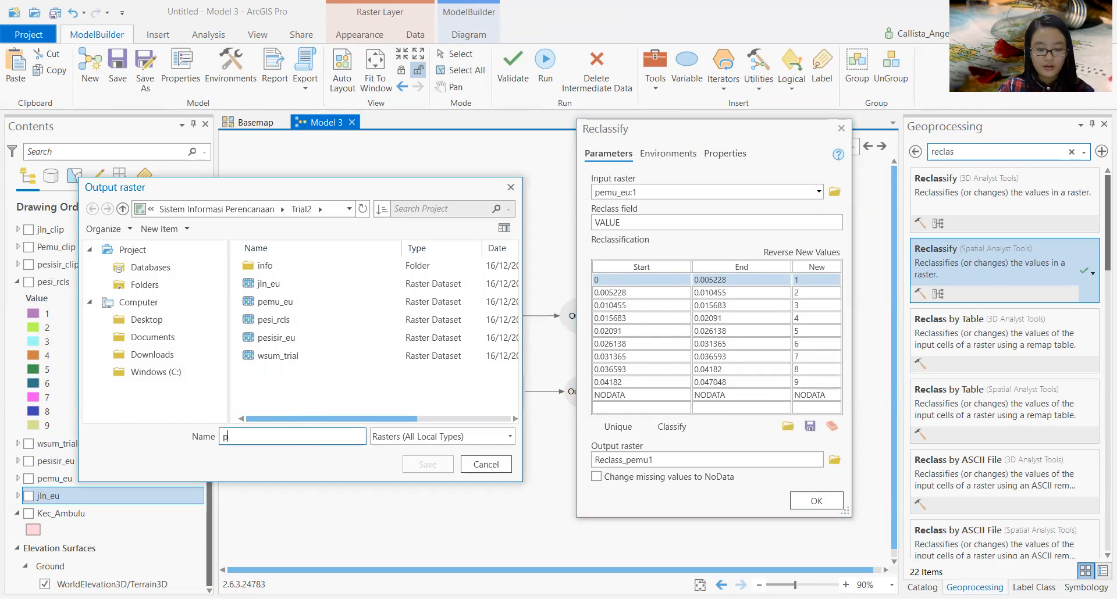
{"action": "type", "text": "emu_rcls"}
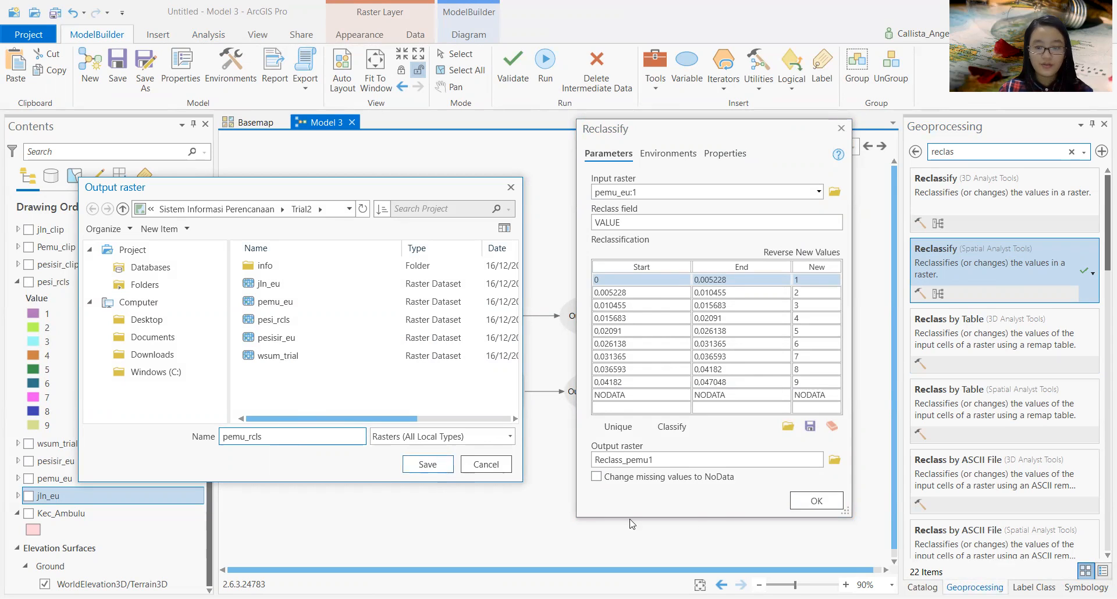
{"action": "left_click", "coordinate": [426, 470]}
{"action": "left_click", "coordinate": [816, 501]}
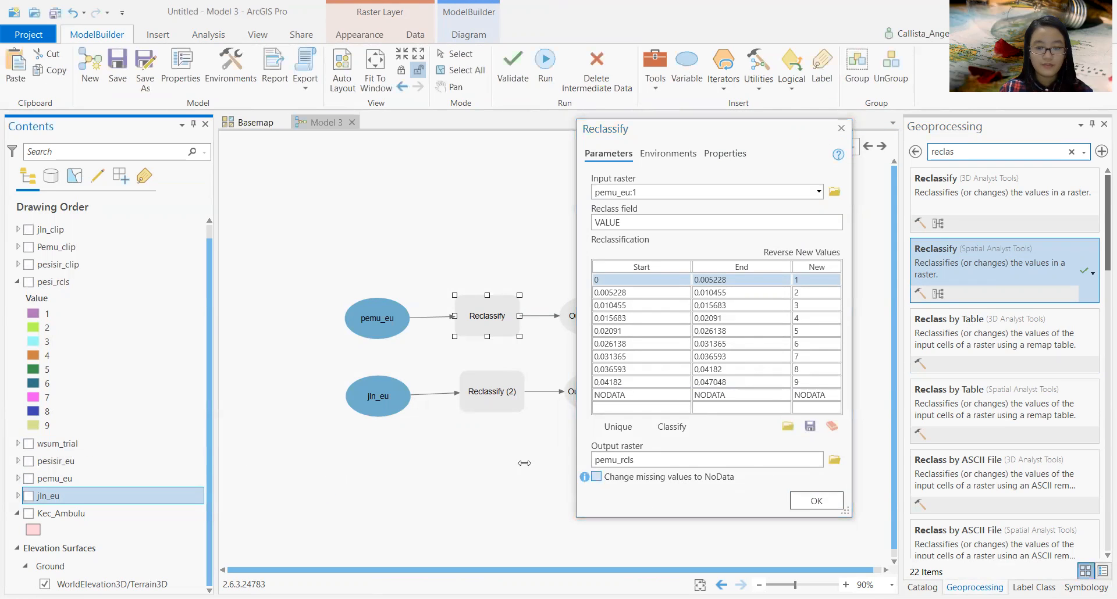
{"action": "left_click", "coordinate": [93, 444]}
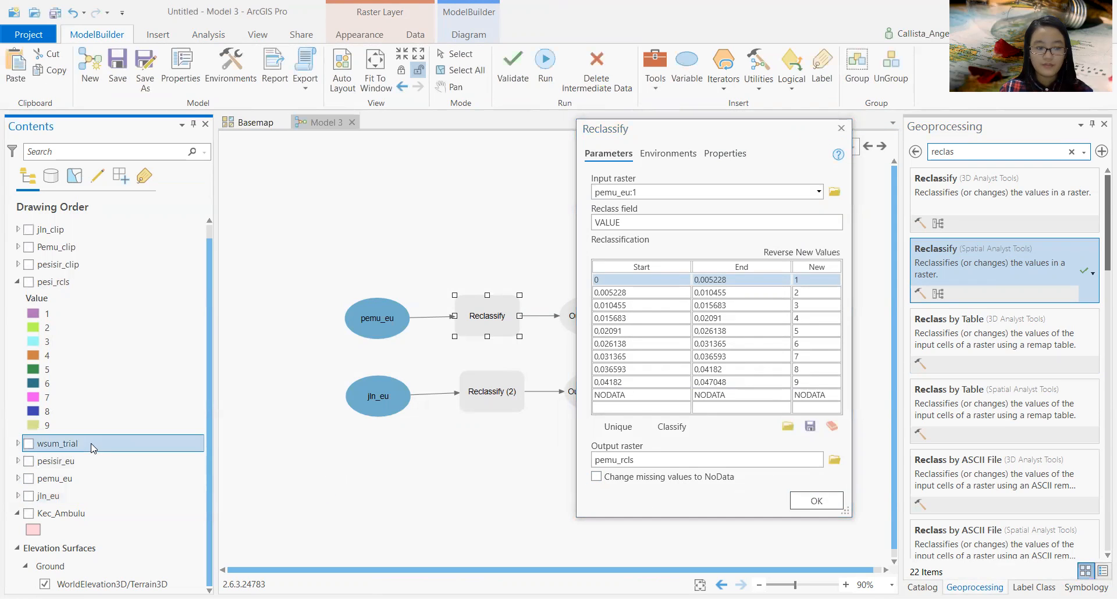
{"action": "left_click", "coordinate": [814, 501]}
Step: Classify jln_eu into 9 equal-interval classes in the Reclassify (2) tool
{"action": "double_click", "coordinate": [498, 389]}
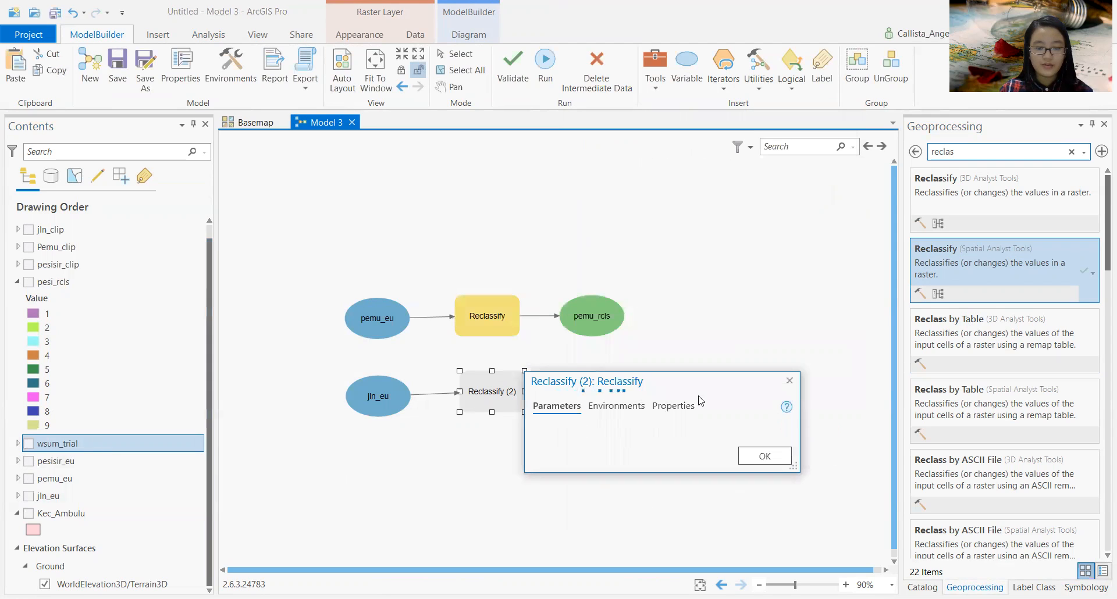
{"action": "left_click_drag", "start_coordinate": [718, 384], "coordinate": [711, 192]}
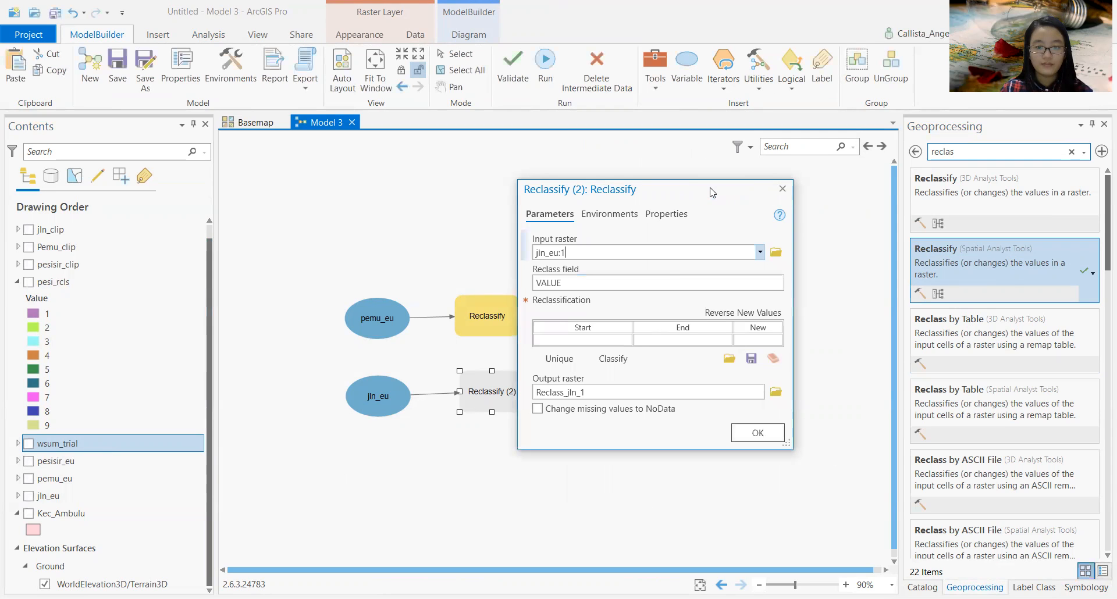
{"action": "left_click", "coordinate": [613, 358]}
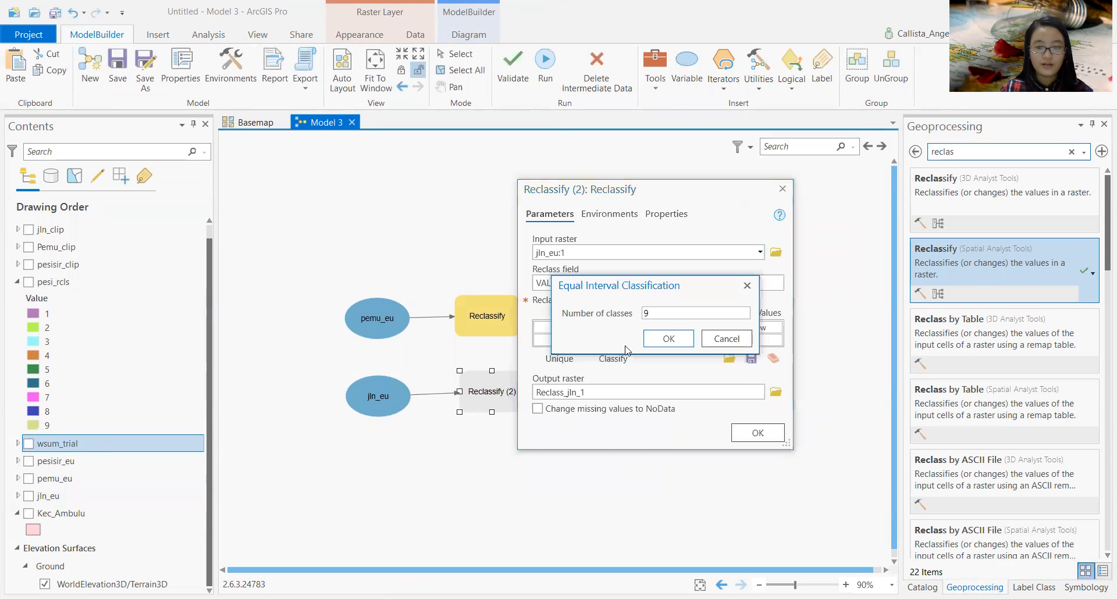
{"action": "left_click", "coordinate": [673, 344]}
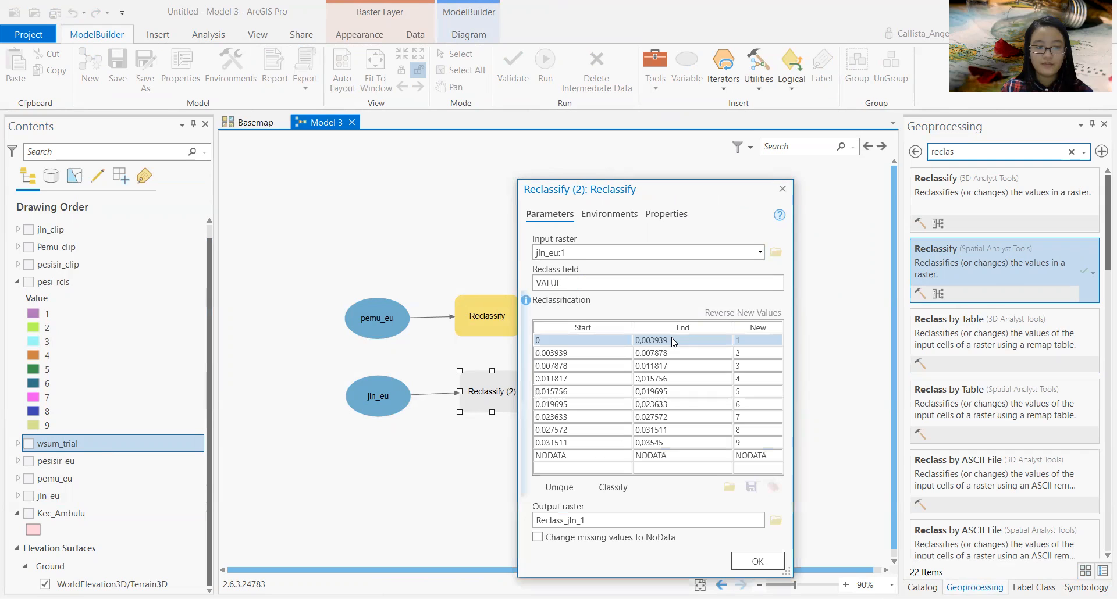
Step: Save the Reclassify (2) output raster as jln_rcls in the Trial2 folder and accept its parameters
{"action": "left_click", "coordinate": [778, 521]}
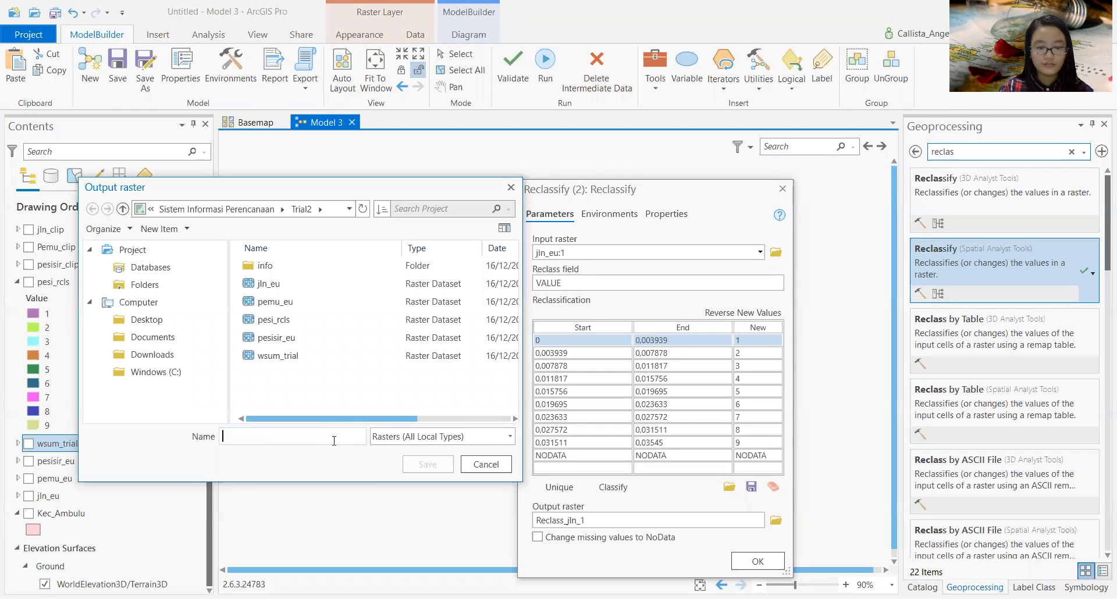
{"action": "type", "text": "jln_"}
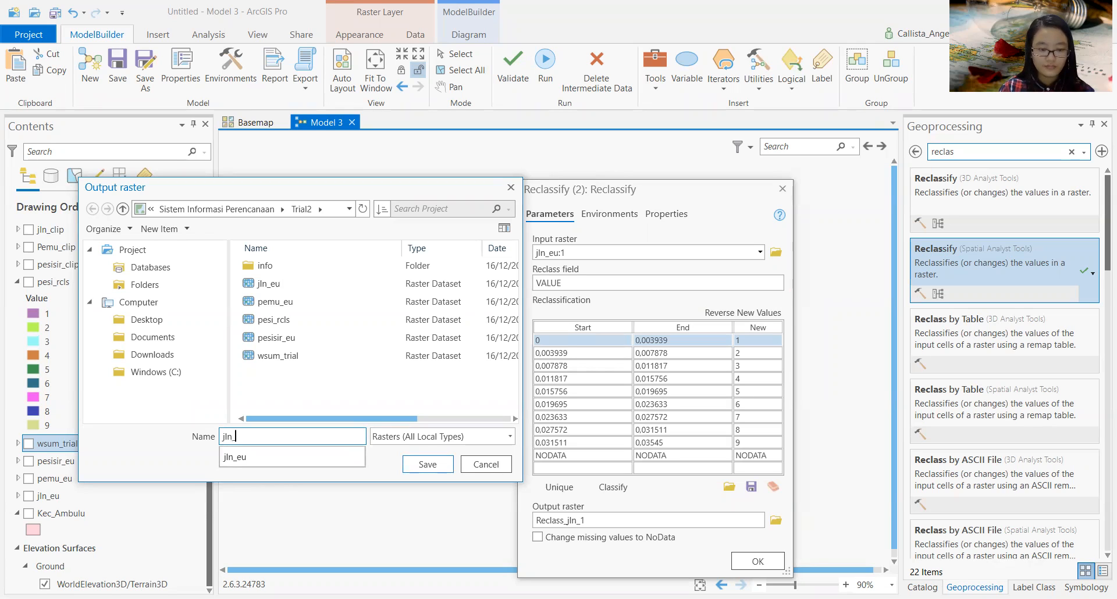
{"action": "type", "text": "rcls"}
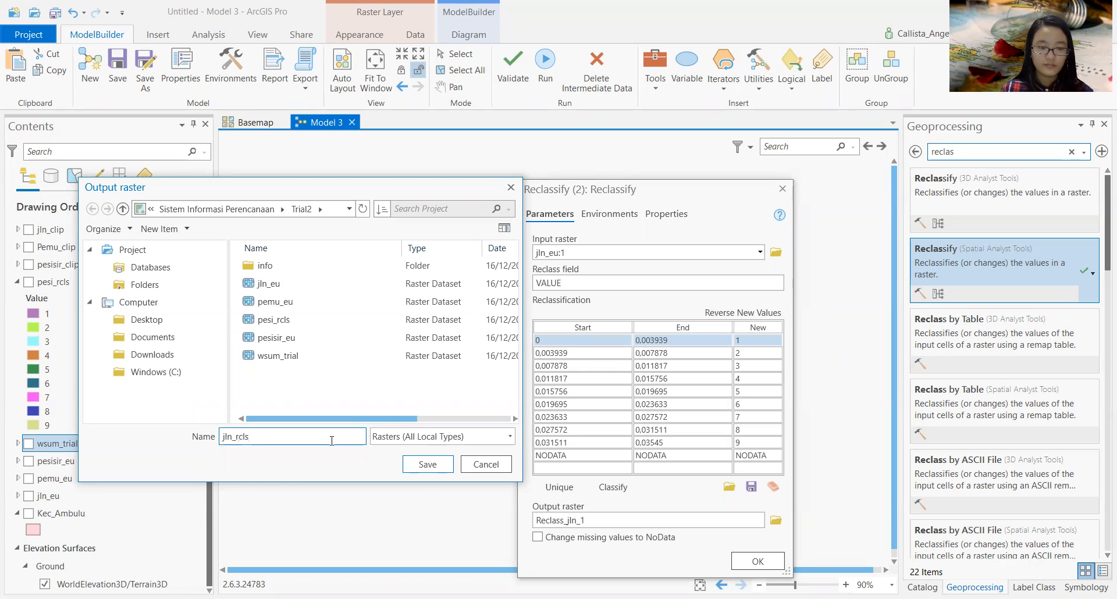
{"action": "left_click", "coordinate": [437, 469]}
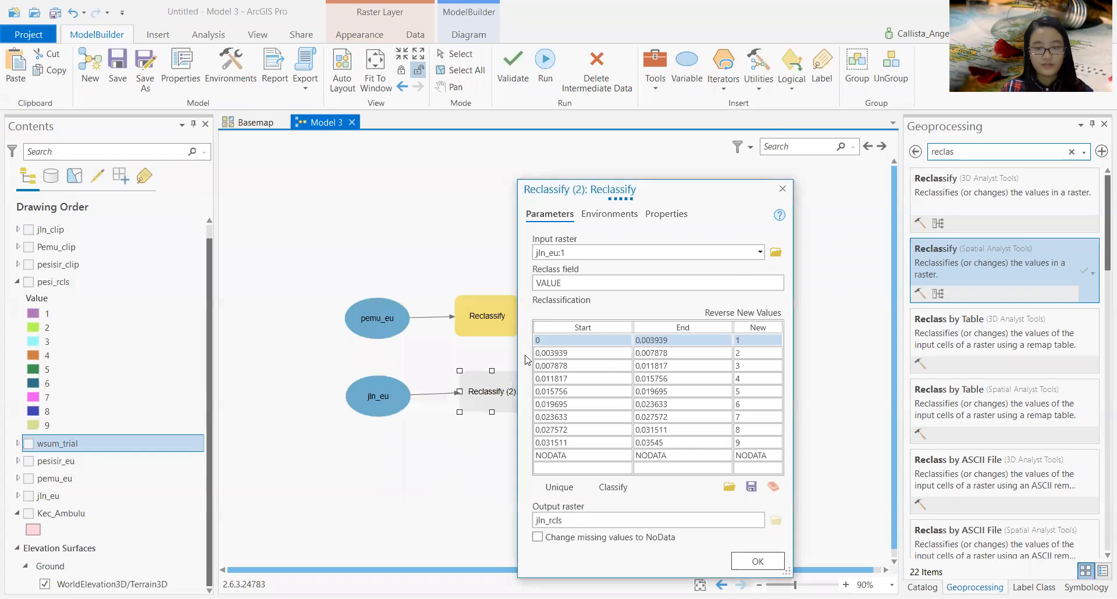
{"action": "left_click_drag", "start_coordinate": [662, 195], "coordinate": [640, 96]}
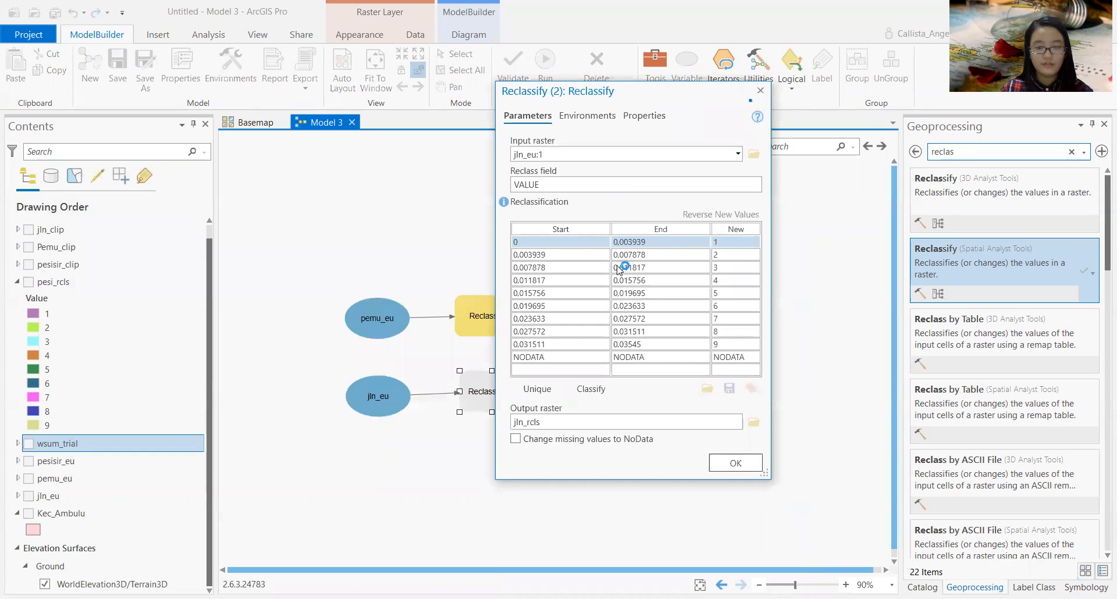
{"action": "left_click", "coordinate": [734, 464]}
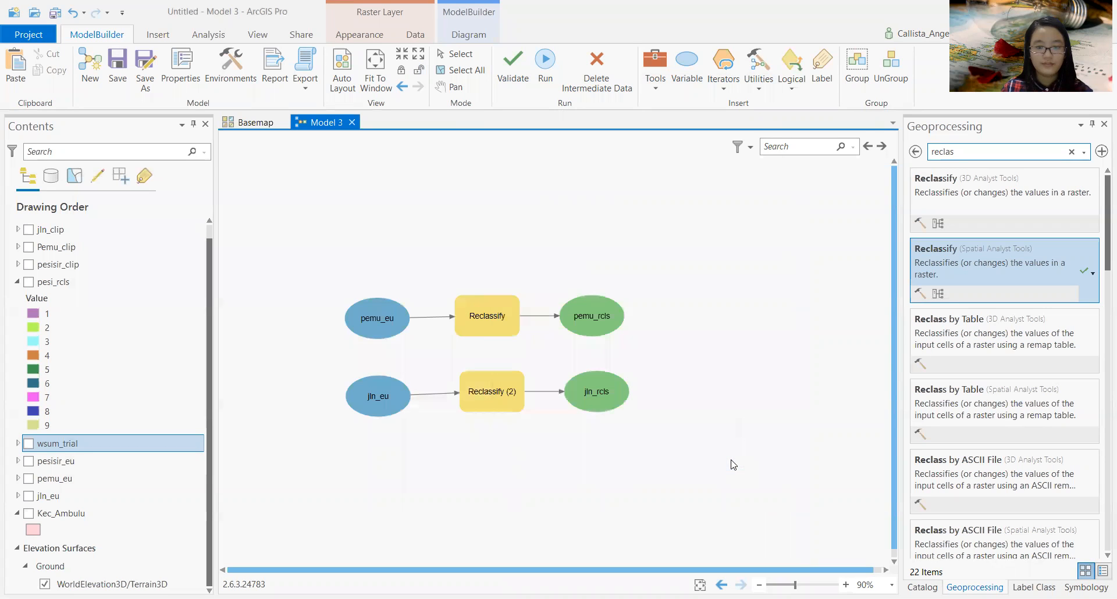
Step: Run Model 3 and display the pesi_rcls layer on the Basemap
{"action": "left_click", "coordinate": [549, 63]}
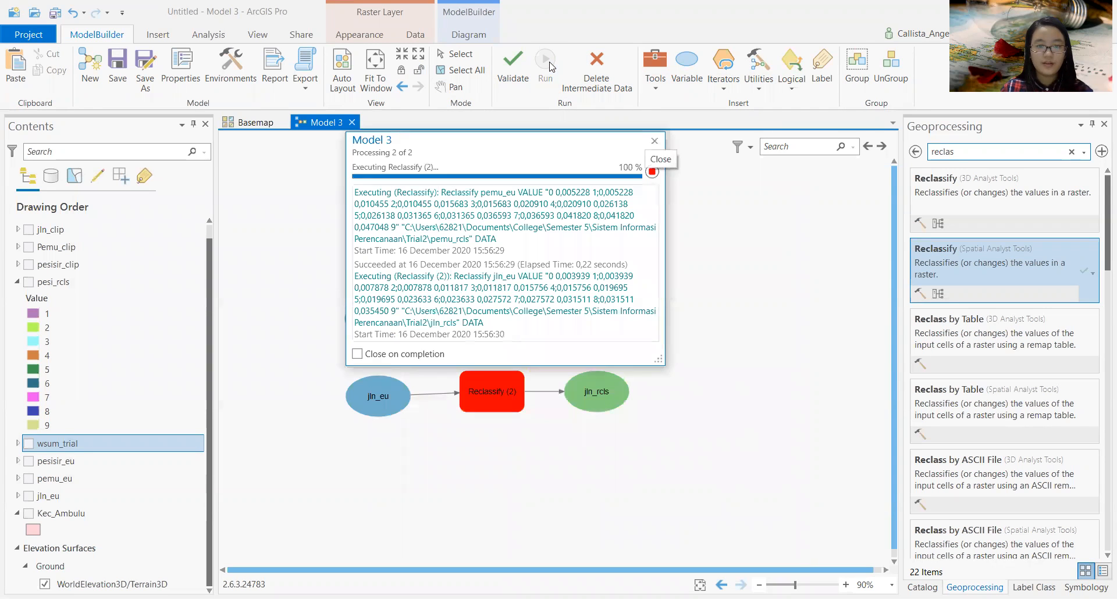
{"action": "left_click", "coordinate": [652, 143]}
{"action": "left_click", "coordinate": [254, 122]}
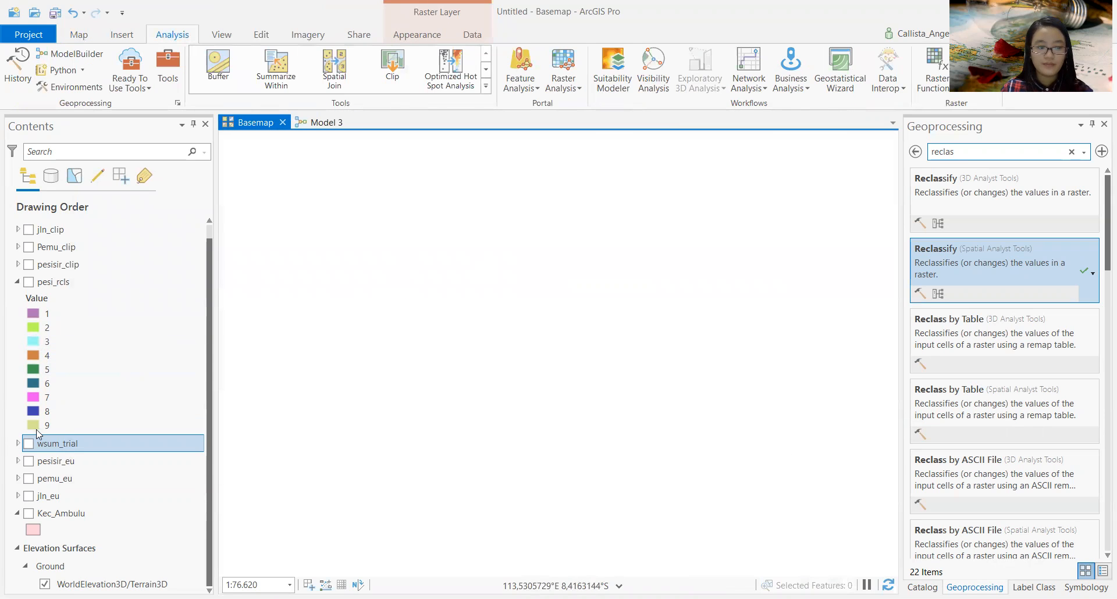
{"action": "left_click", "coordinate": [28, 283]}
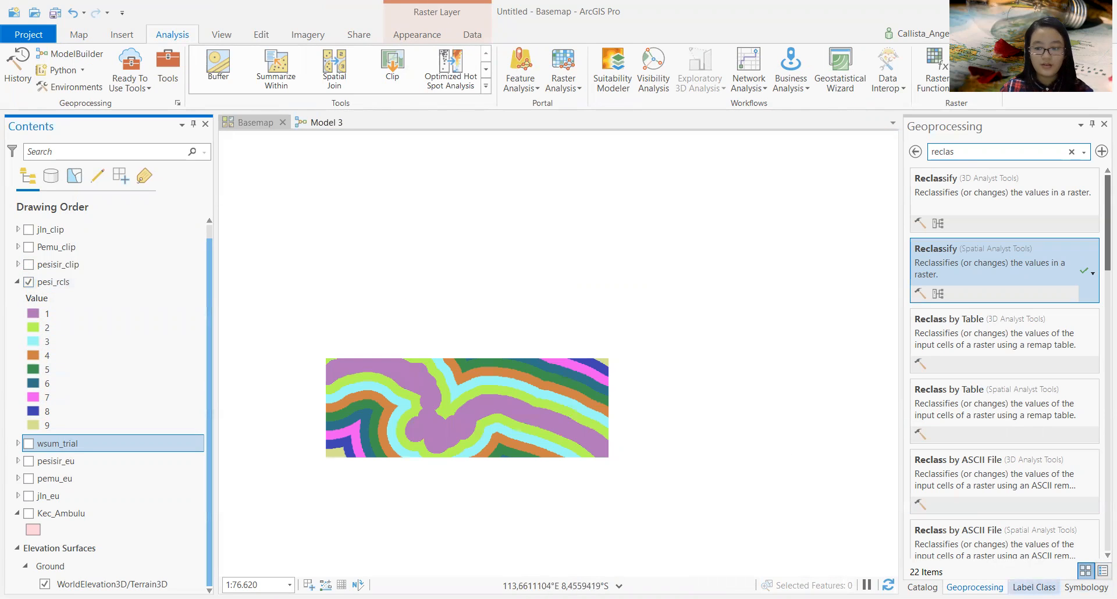
Step: Refresh the Trial2 folder and add its jln_rcls and pemu_rcls rasters to the Basemap
{"action": "left_click", "coordinate": [922, 588]}
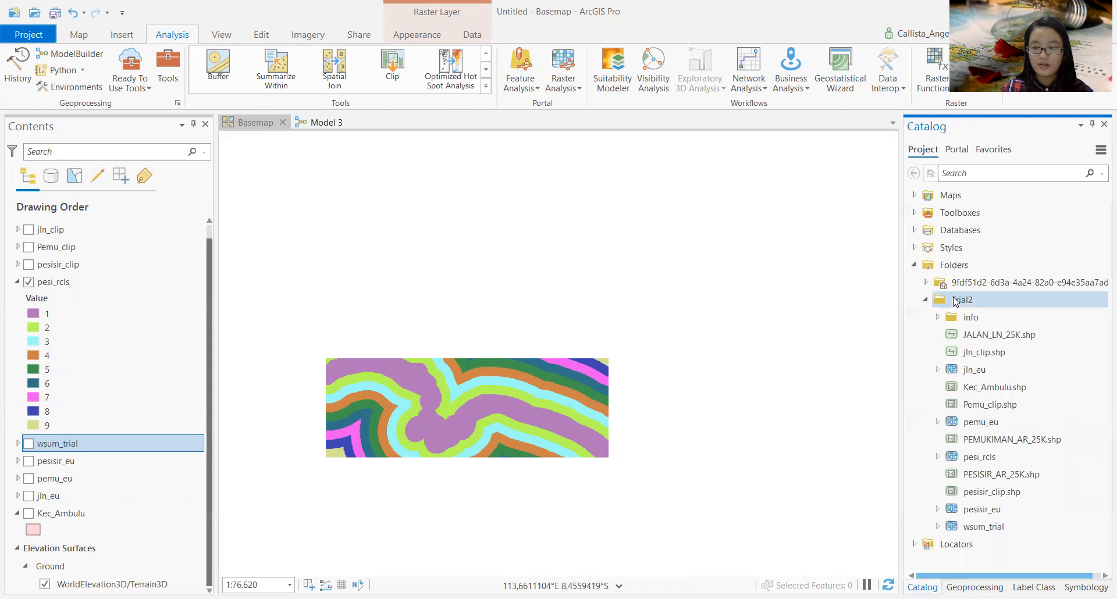
{"action": "right_click", "coordinate": [955, 299]}
{"action": "left_click", "coordinate": [1021, 388]}
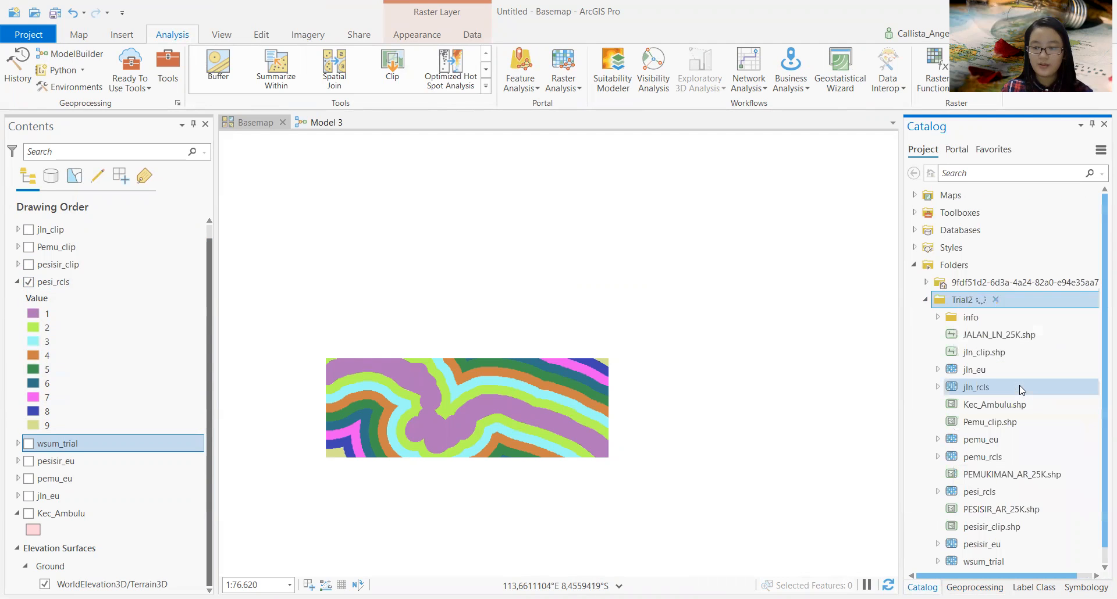
{"action": "left_click", "coordinate": [1020, 388]}
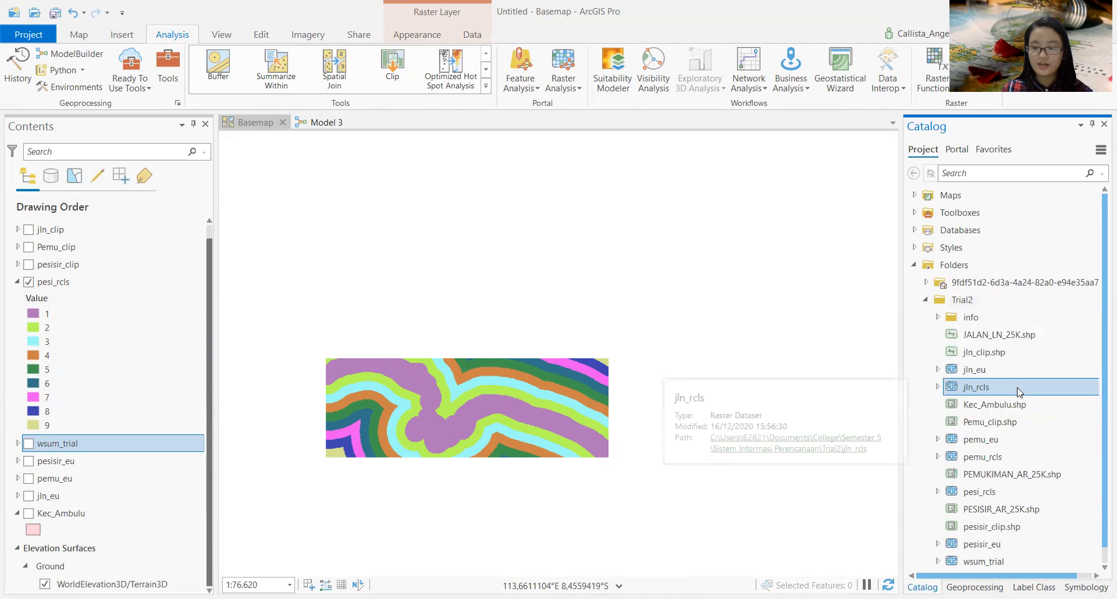
{"action": "left_click", "coordinate": [1017, 463], "text": "ctrl"}
{"action": "left_click_drag", "start_coordinate": [1019, 467], "coordinate": [594, 350]}
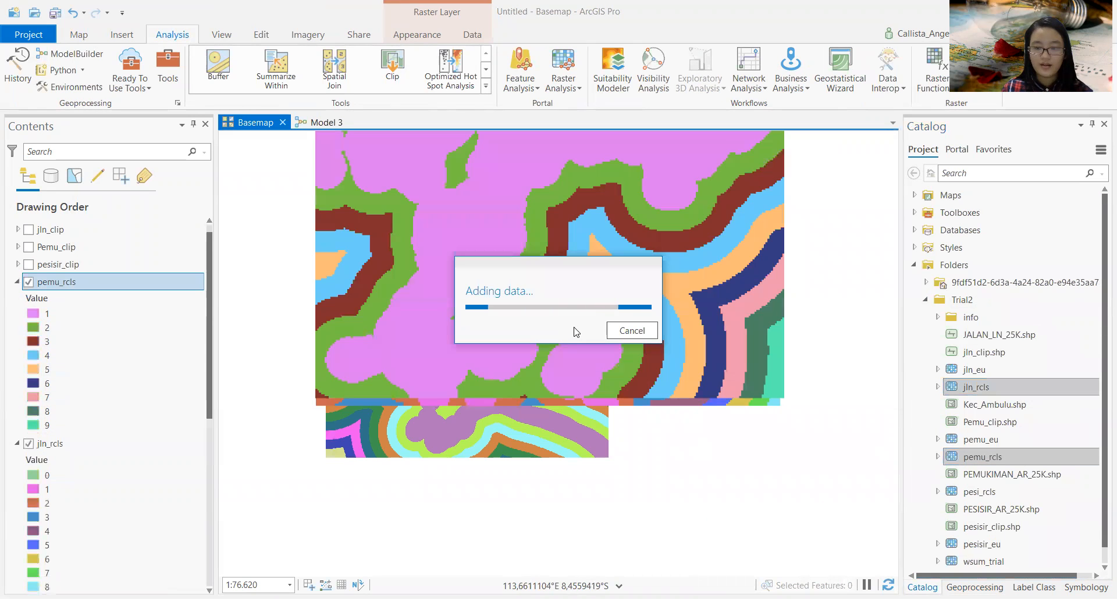
Step: Examine the reclassified rasters on the map and the class legends of pemu_rcls, jln_rcls and pesi_rcls
{"action": "left_click_drag", "start_coordinate": [805, 356], "coordinate": [827, 413]}
{"action": "scroll", "coordinate": [696, 338], "scroll_direction": "up", "scroll_amount": 1}
{"action": "scroll", "coordinate": [696, 338], "scroll_direction": "down", "scroll_amount": 1}
{"action": "scroll", "coordinate": [696, 338], "scroll_direction": "down", "scroll_amount": 2}
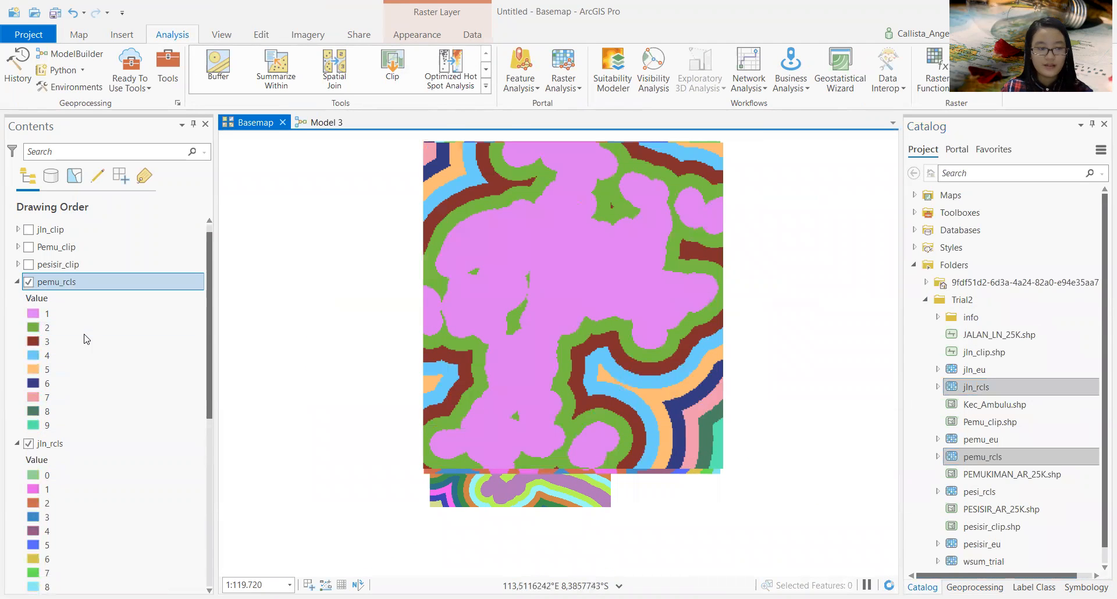
{"action": "scroll", "coordinate": [89, 336], "scroll_direction": "down", "scroll_amount": 3}
{"action": "scroll", "coordinate": [90, 336], "scroll_direction": "down", "scroll_amount": 4}
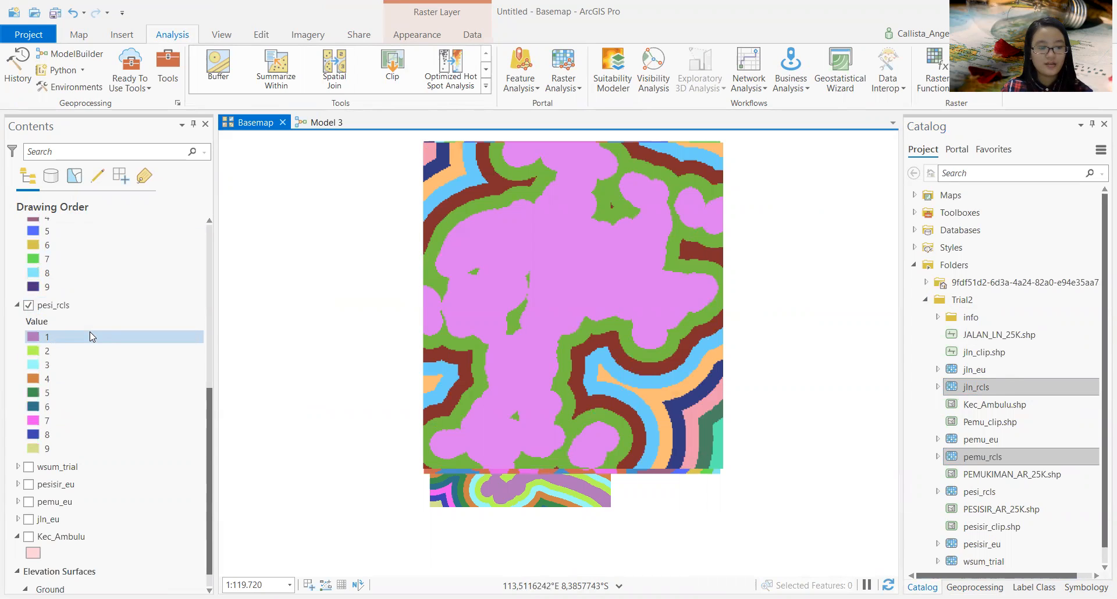
{"action": "scroll", "coordinate": [90, 336], "scroll_direction": "up", "scroll_amount": 7}
{"action": "scroll", "coordinate": [91, 337], "scroll_direction": "down", "scroll_amount": 2}
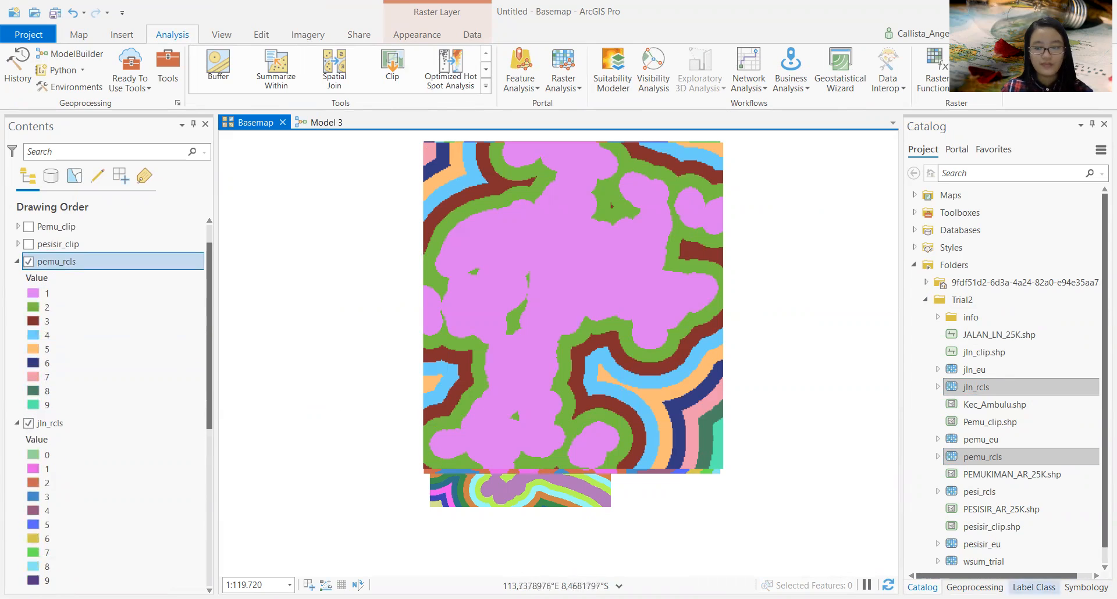
Step: Search the geoprocessing tools for "weighted overlay" and open the Weighted Overlay tool
{"action": "left_click", "coordinate": [975, 587]}
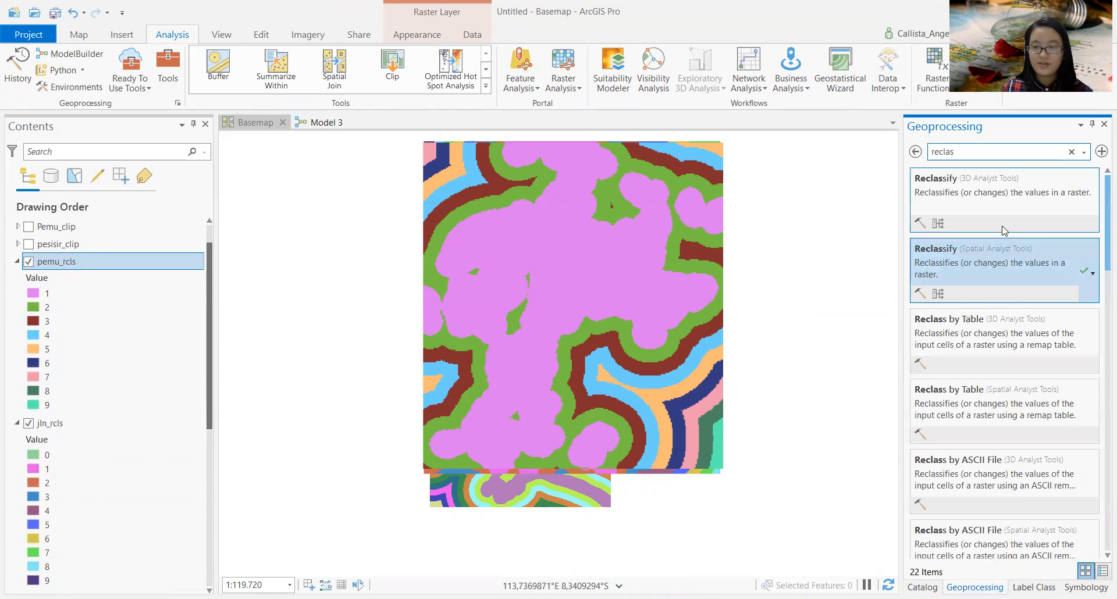
{"action": "left_click_drag", "start_coordinate": [966, 153], "coordinate": [915, 155]}
{"action": "type", "text": "weighted over"}
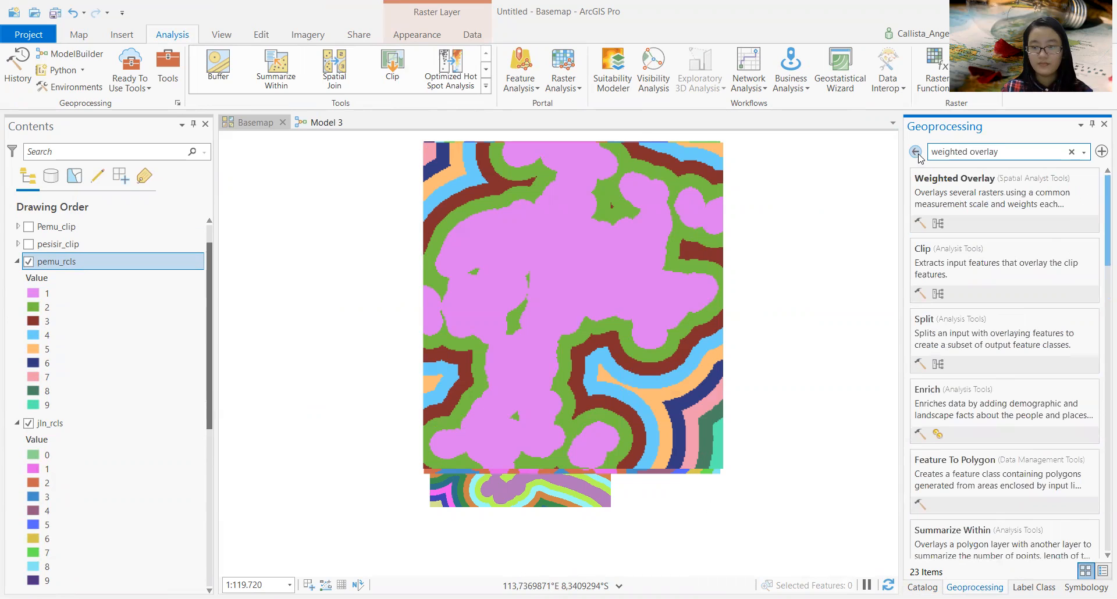
{"action": "left_click", "coordinate": [983, 180]}
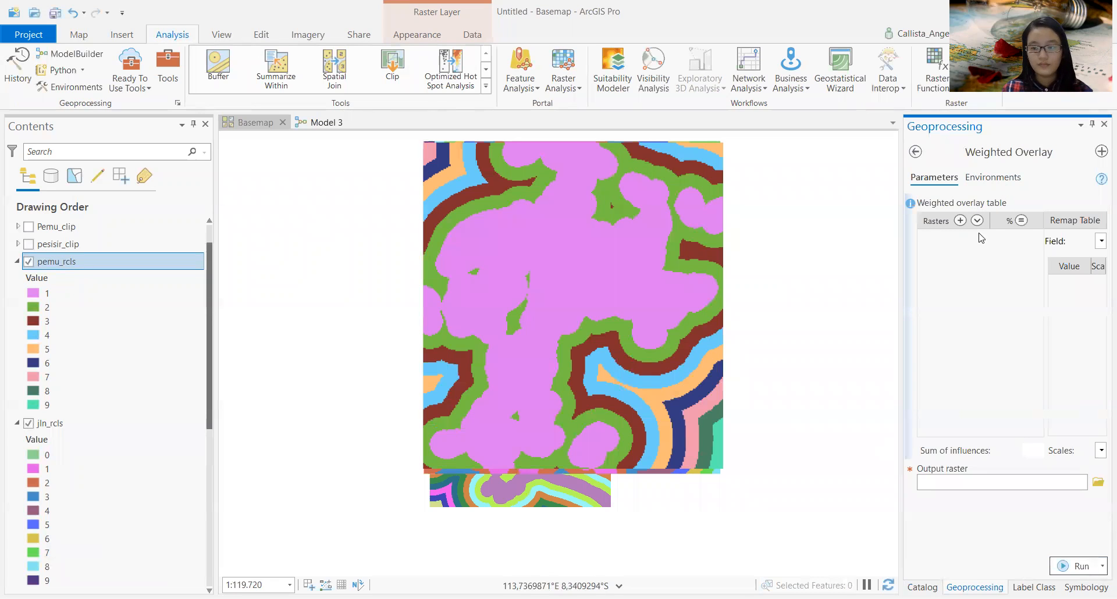
Step: Add the pemu_rcls, jln_rcls and pesi_rcls rasters to the weighted overlay table
{"action": "left_click", "coordinate": [978, 224]}
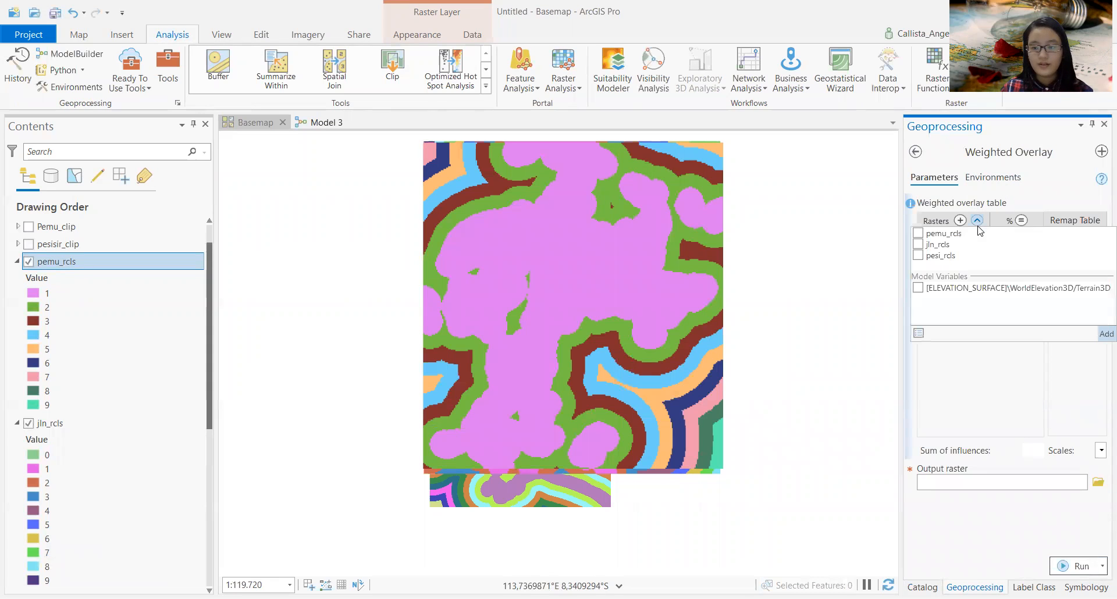
{"action": "left_click", "coordinate": [918, 233]}
{"action": "left_click", "coordinate": [918, 244]}
{"action": "left_click", "coordinate": [918, 255]}
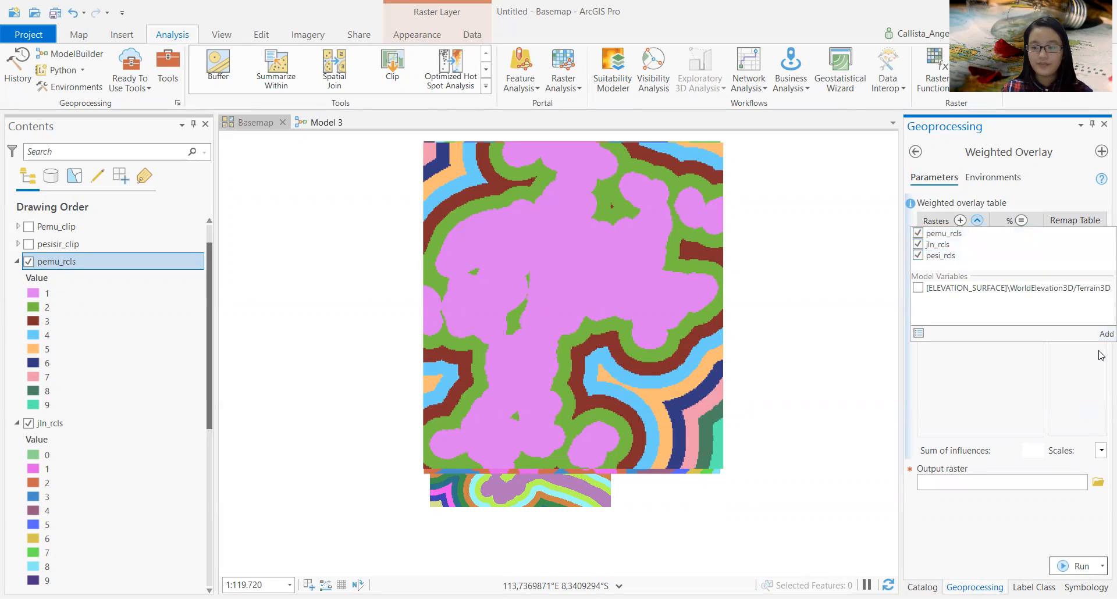
{"action": "left_click", "coordinate": [1103, 335]}
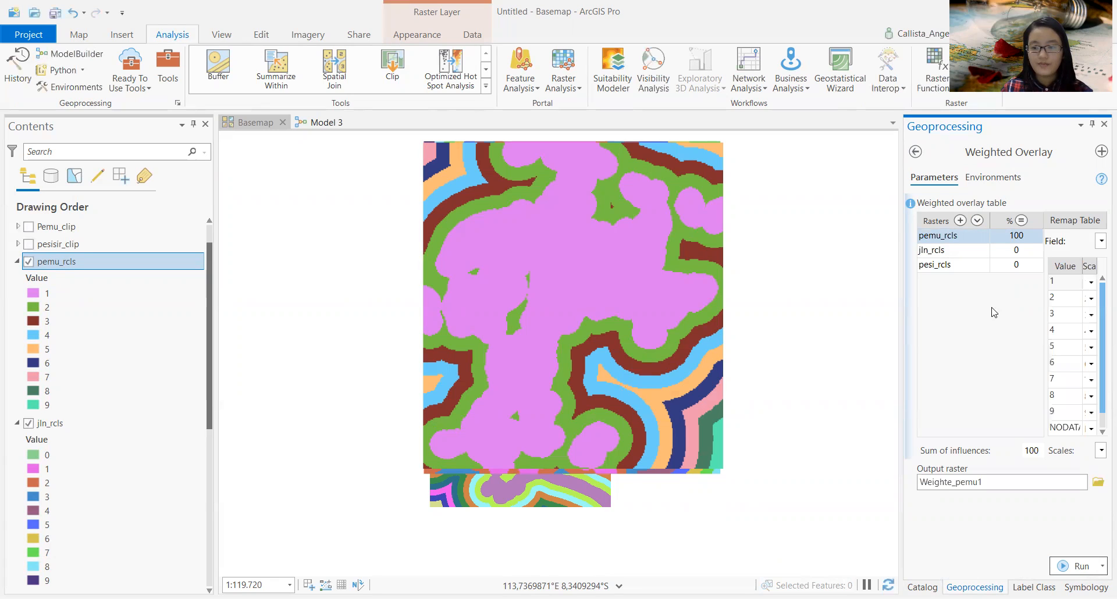
Step: Set the overlay influences to 35% for pemu_rcls, 40% for jln_rcls and 25% for pesi_rcls
{"action": "left_click", "coordinate": [1027, 238]}
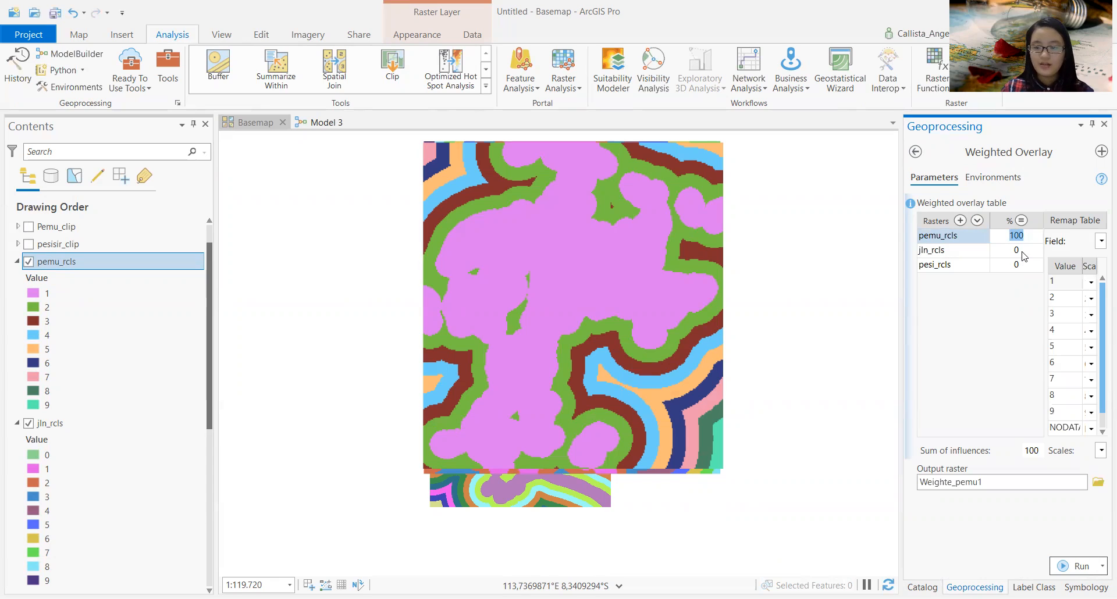
{"action": "left_click", "coordinate": [1023, 252]}
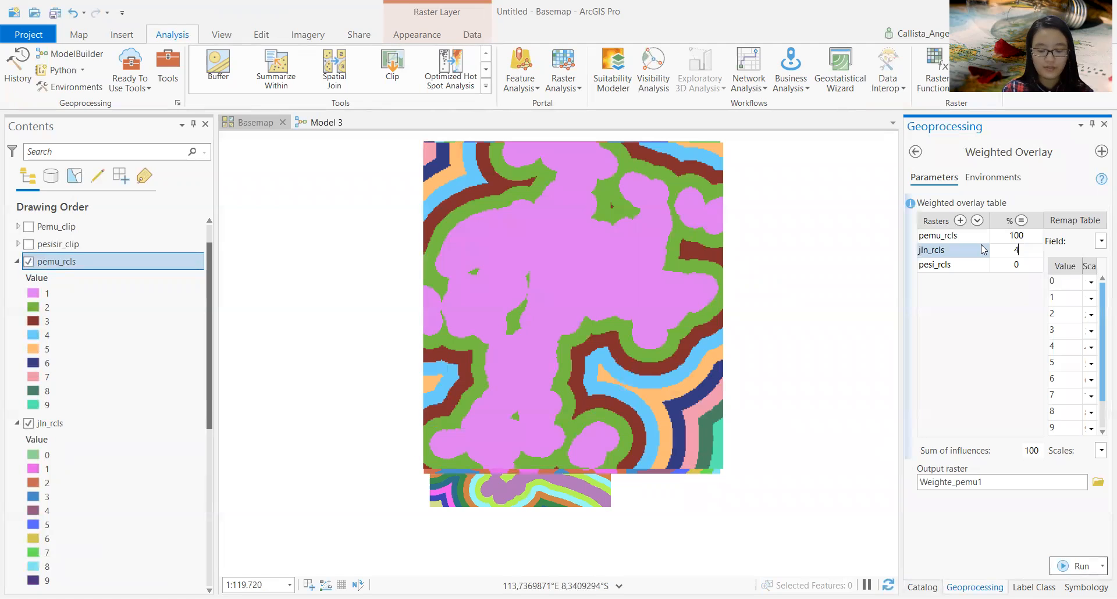
{"action": "left_click", "coordinate": [1021, 236]}
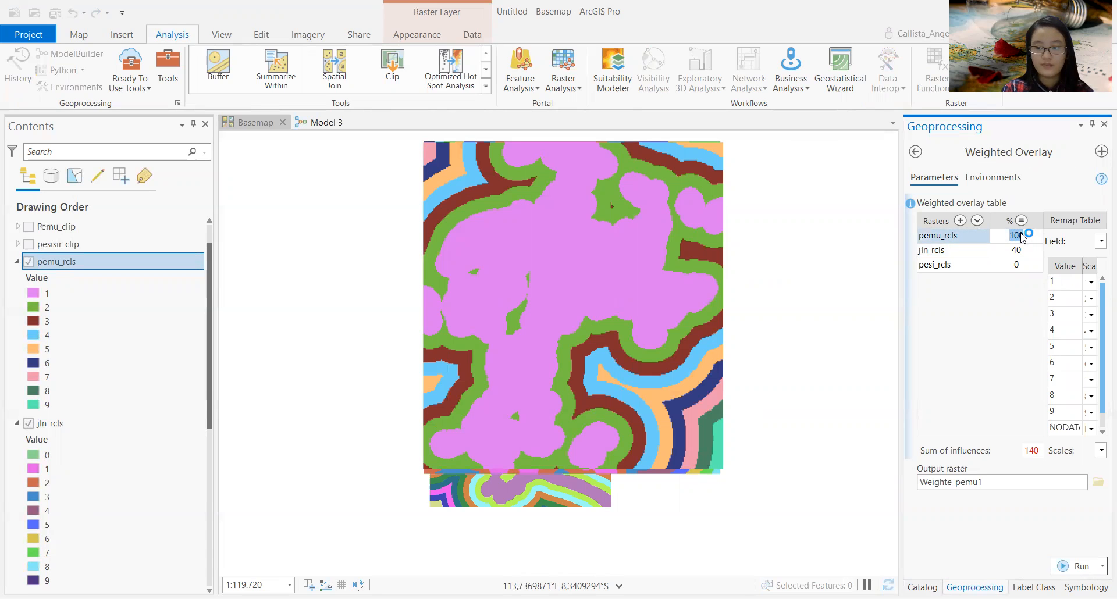
{"action": "left_click", "coordinate": [1021, 236]}
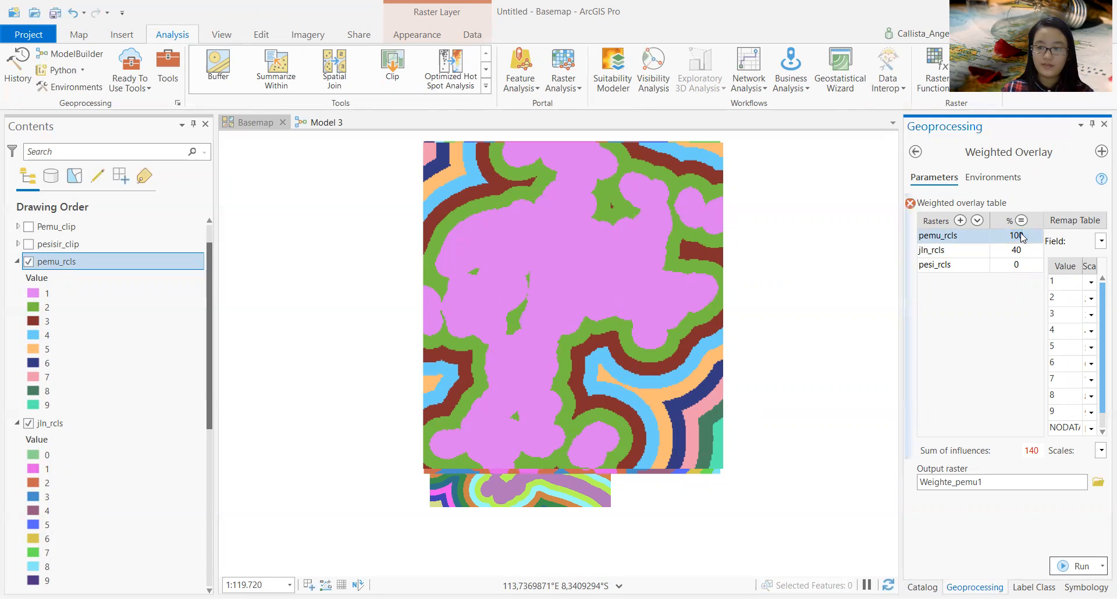
{"action": "type", "text": "35"}
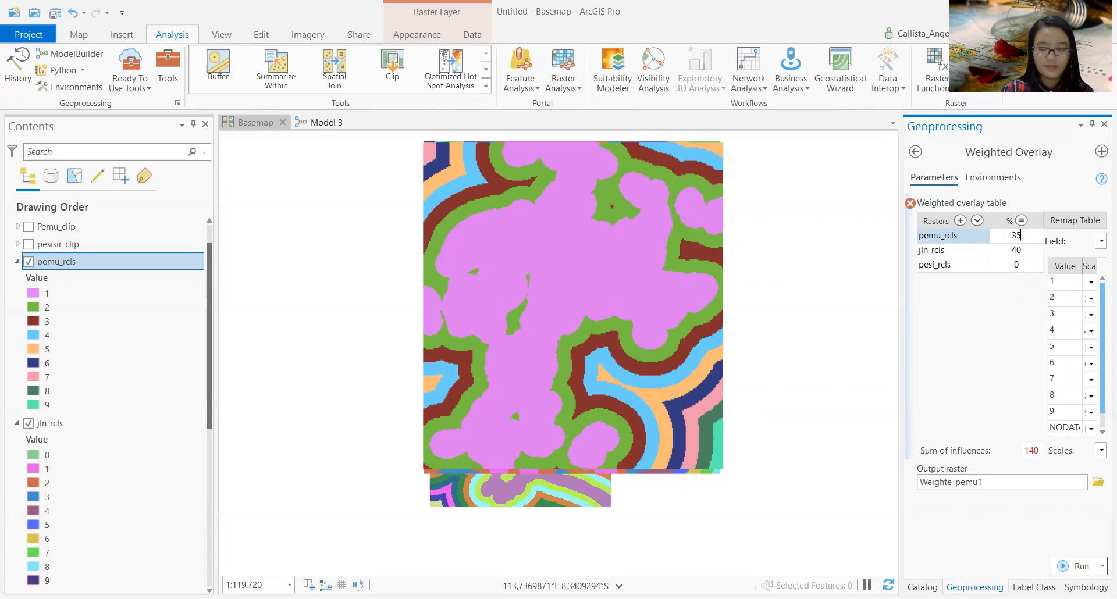
{"action": "left_click", "coordinate": [1018, 266]}
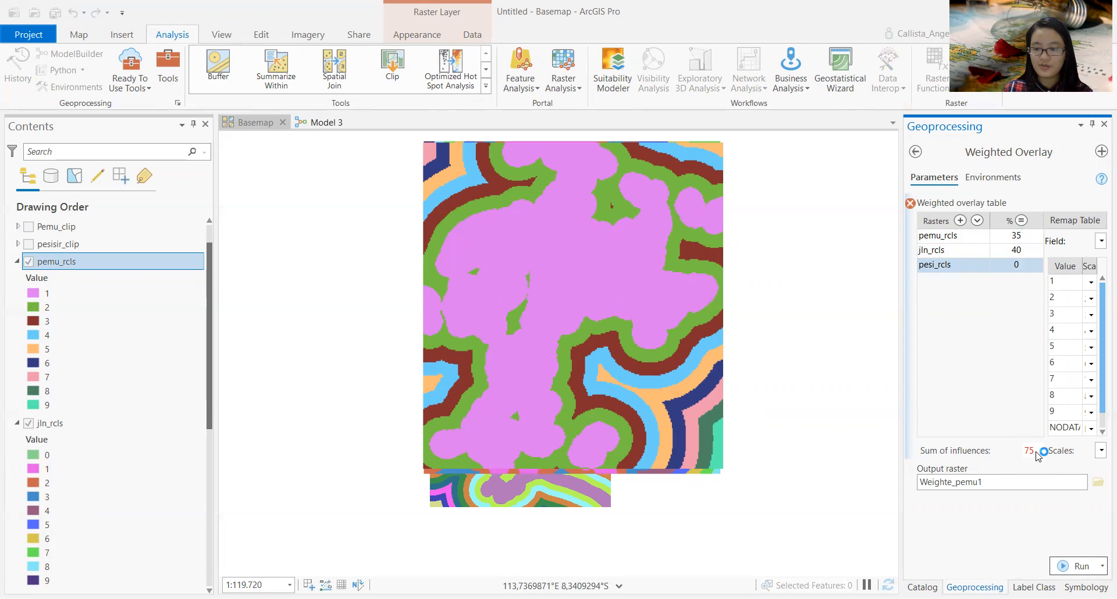
{"action": "left_click", "coordinate": [1018, 266]}
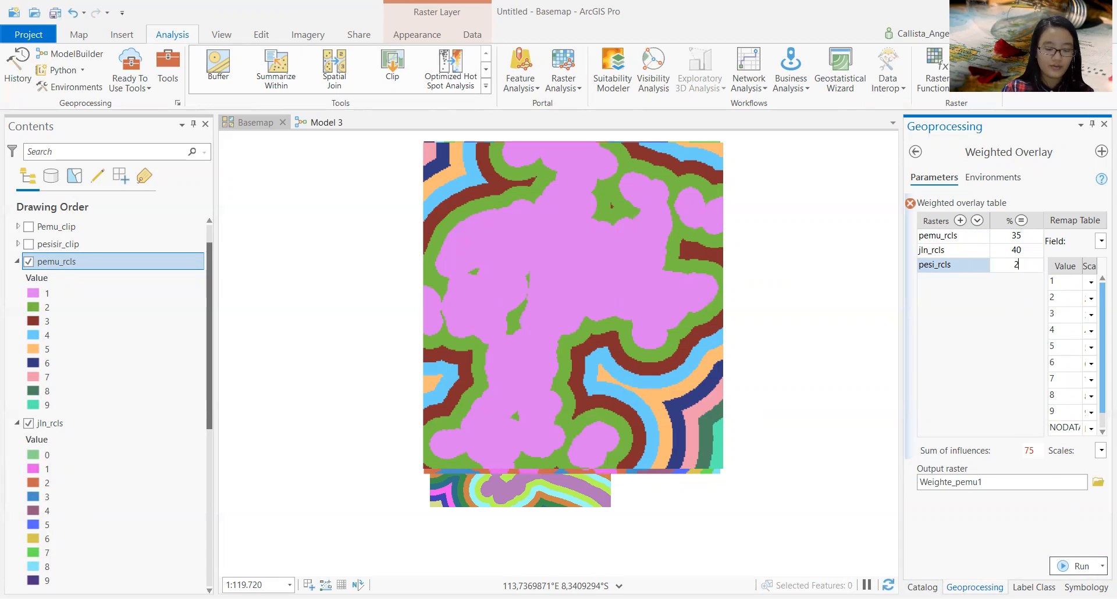
{"action": "type", "text": "25"}
{"action": "left_click", "coordinate": [1009, 314]}
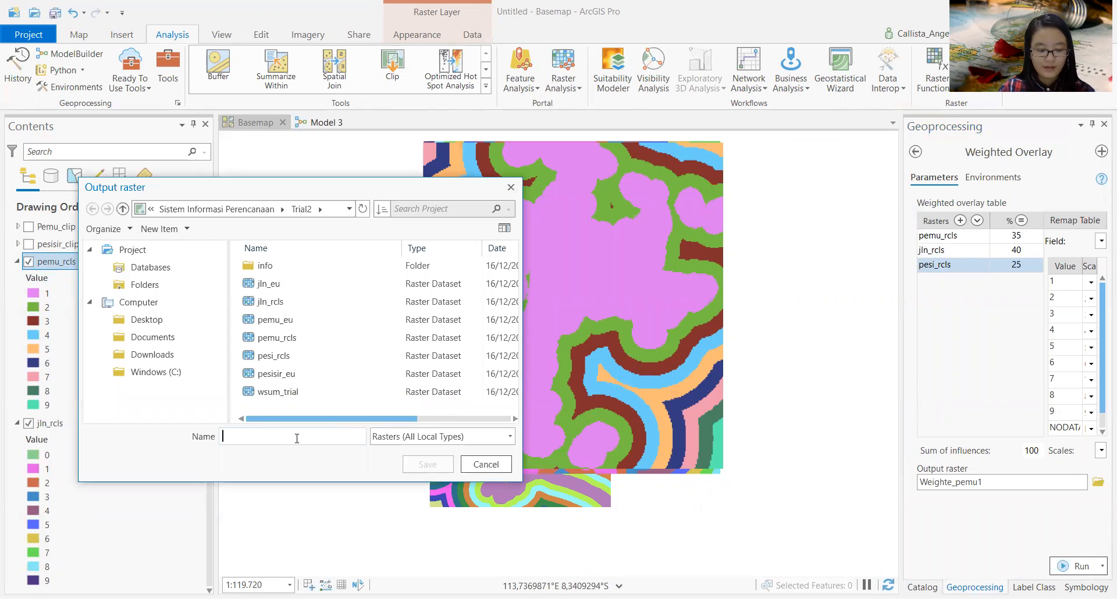
Step: Save the output raster as wover_trial in the Trial2 folder and run the Weighted Overlay
{"action": "type", "text": "wover_trial"}
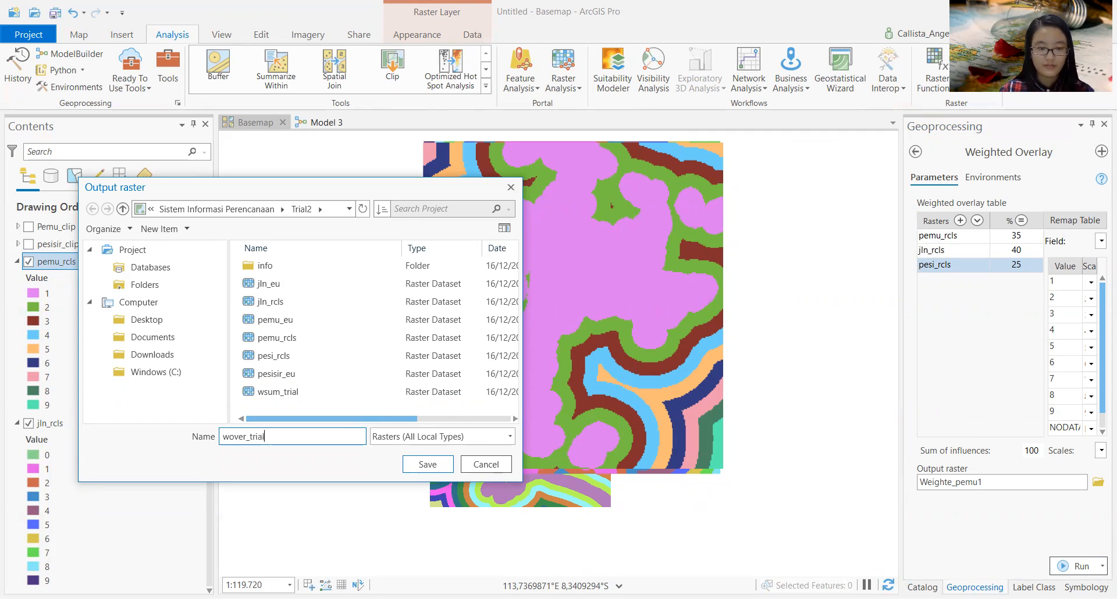
{"action": "left_click", "coordinate": [417, 469]}
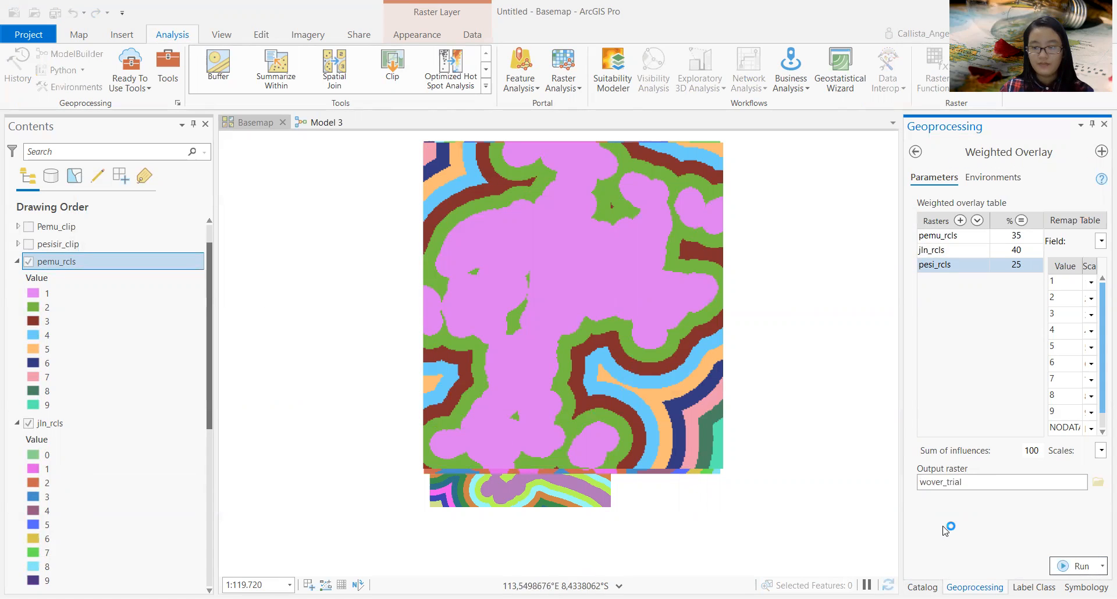
{"action": "left_click", "coordinate": [1074, 567]}
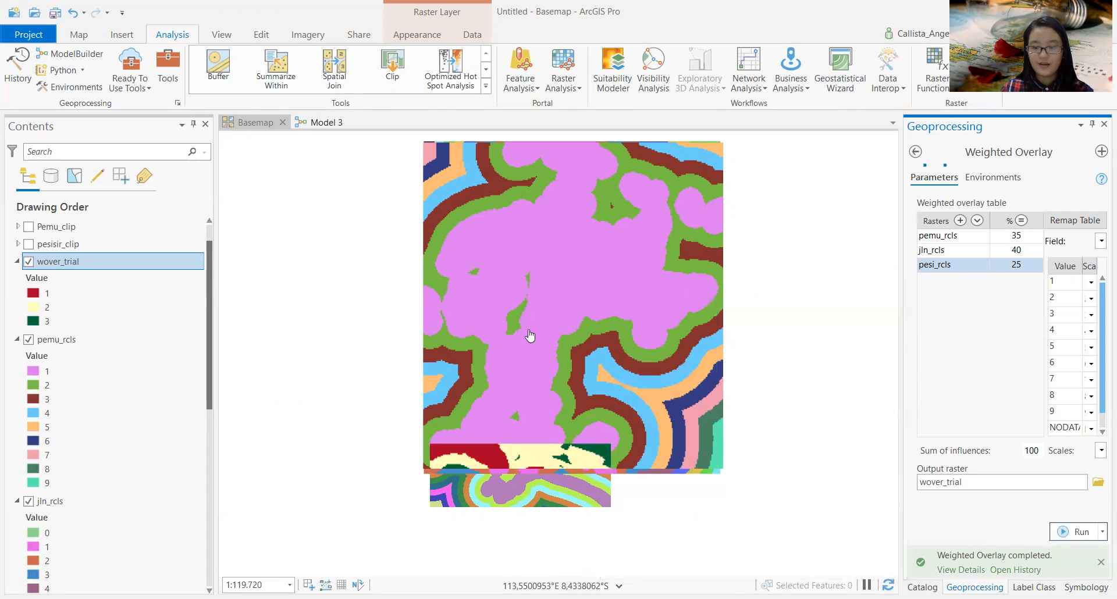
Step: Hide the pemu_rcls, jln_rcls and pesi_rcls layers and collapse their legends, leaving wover_trial displayed
{"action": "scroll", "coordinate": [465, 483], "scroll_direction": "up", "scroll_amount": 4}
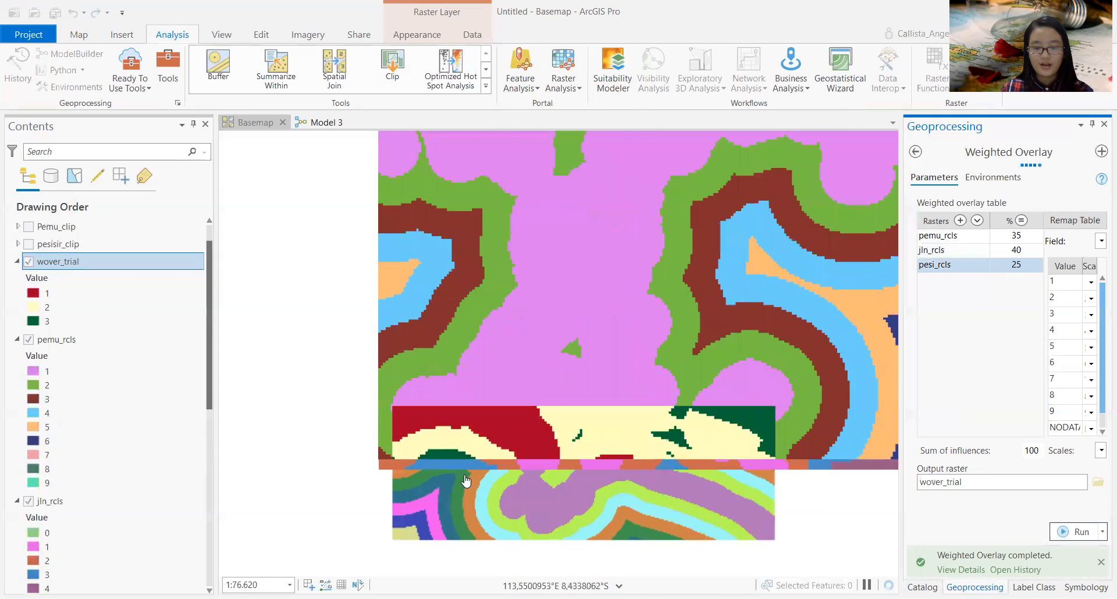
{"action": "scroll", "coordinate": [518, 414], "scroll_direction": "up", "scroll_amount": 2}
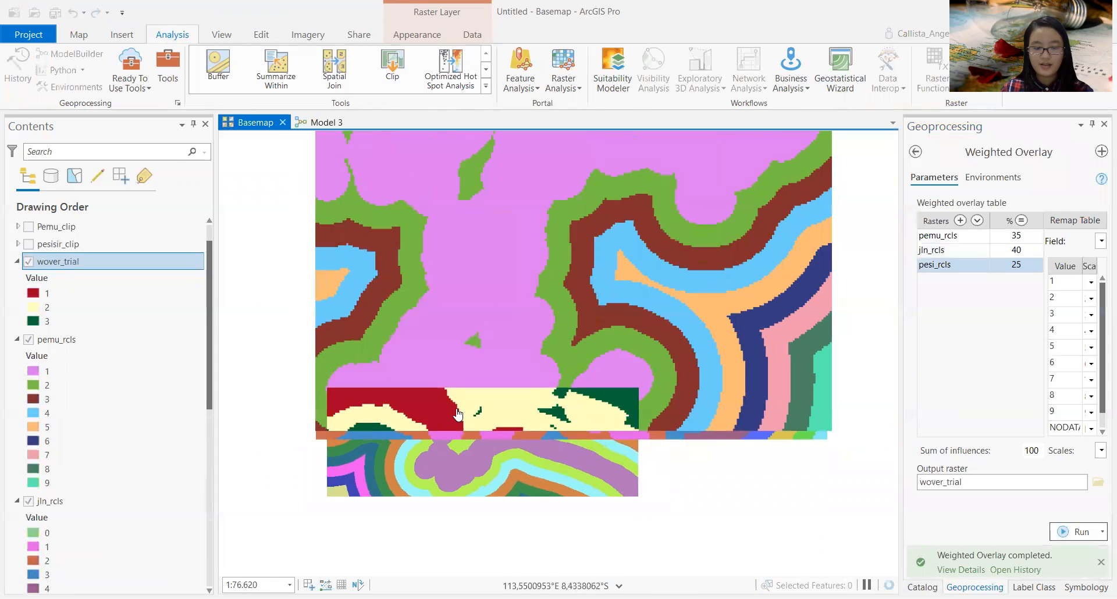
{"action": "scroll", "coordinate": [456, 413], "scroll_direction": "down", "scroll_amount": 2}
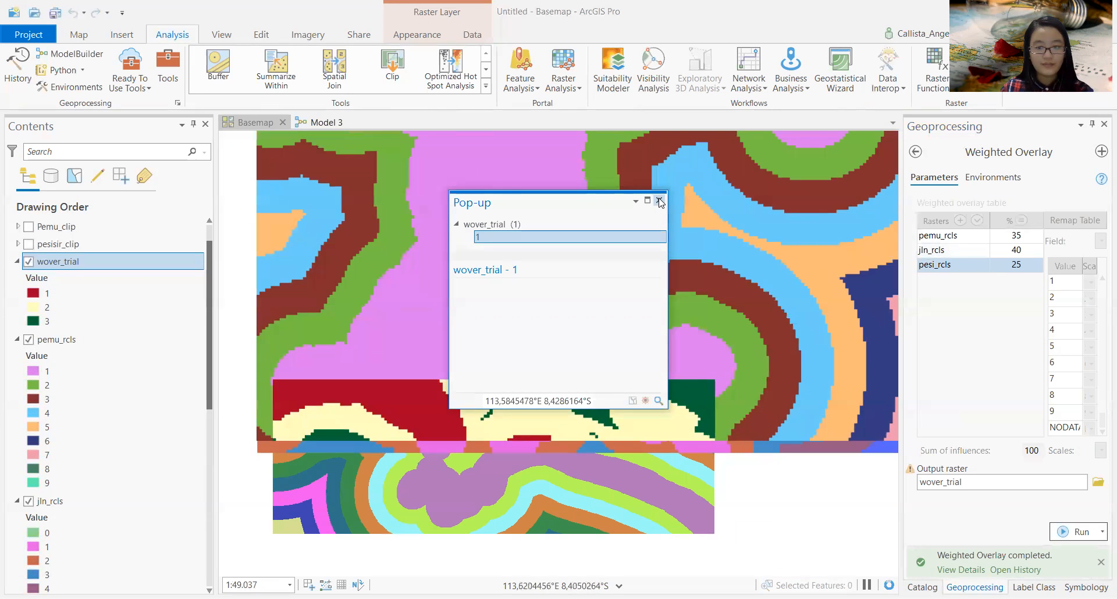
{"action": "left_click", "coordinate": [659, 200]}
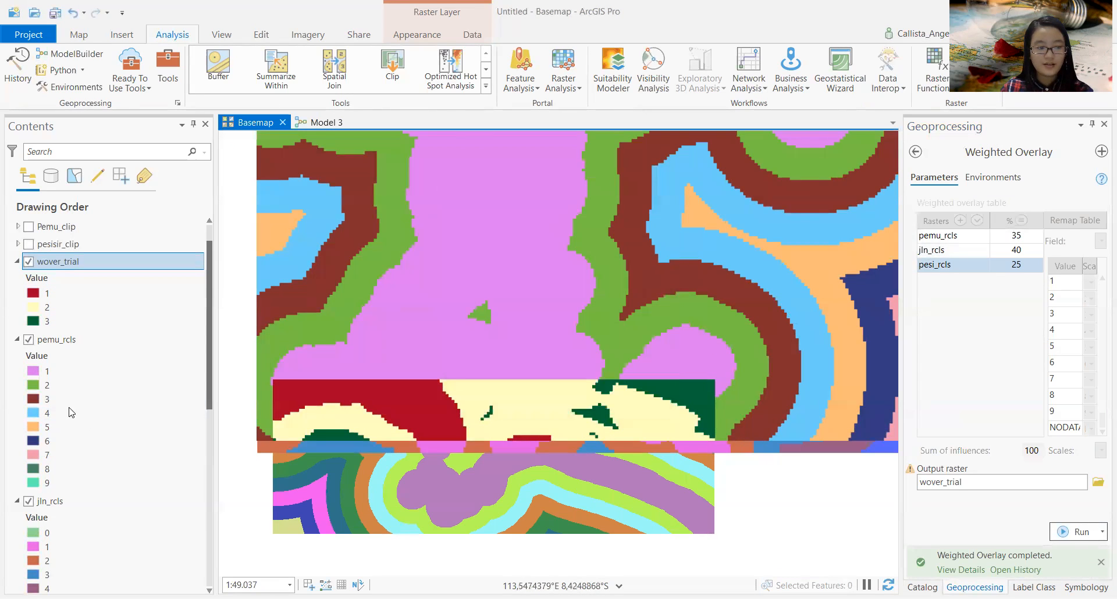
{"action": "left_click", "coordinate": [28, 340]}
{"action": "left_click", "coordinate": [29, 502]}
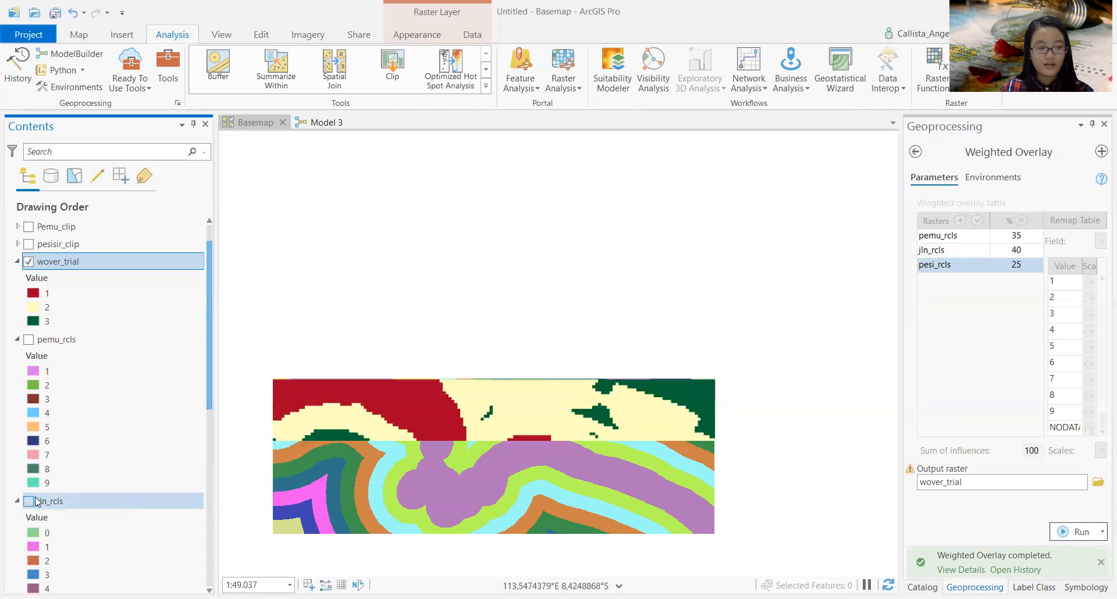
{"action": "left_click", "coordinate": [17, 501]}
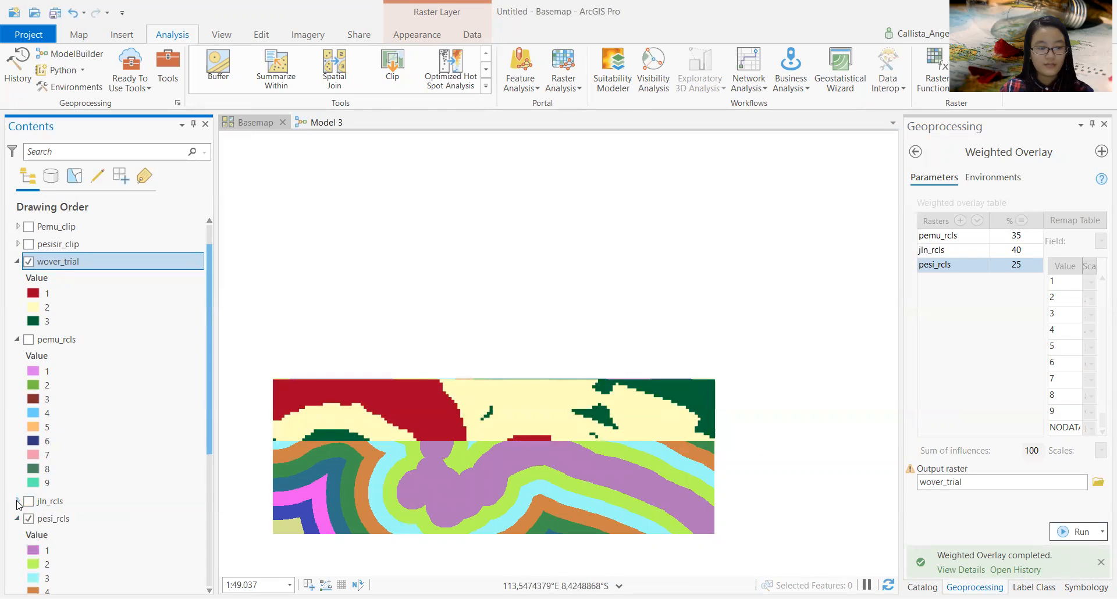
{"action": "left_click", "coordinate": [17, 339]}
{"action": "left_click", "coordinate": [28, 374]}
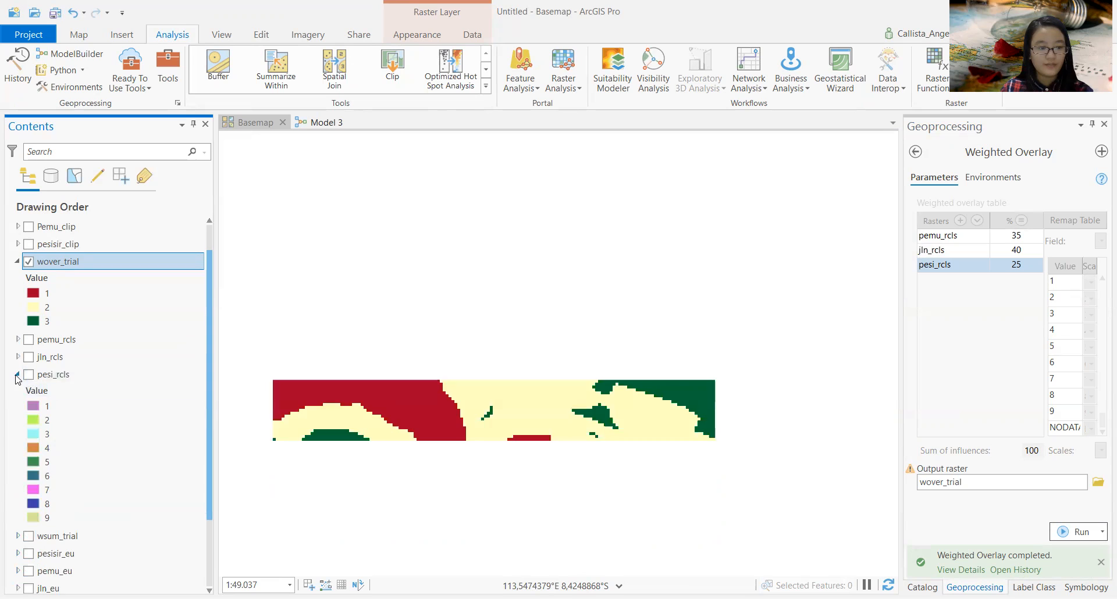
{"action": "left_click", "coordinate": [17, 374]}
Step: Show the jln_clip, Pemu_clip and pesisir_clip layers over wover_trial and compare the overlay classes with the roads, settlements and coast
{"action": "left_click", "coordinate": [29, 244]}
{"action": "left_click", "coordinate": [29, 261]}
{"action": "left_click", "coordinate": [29, 279]}
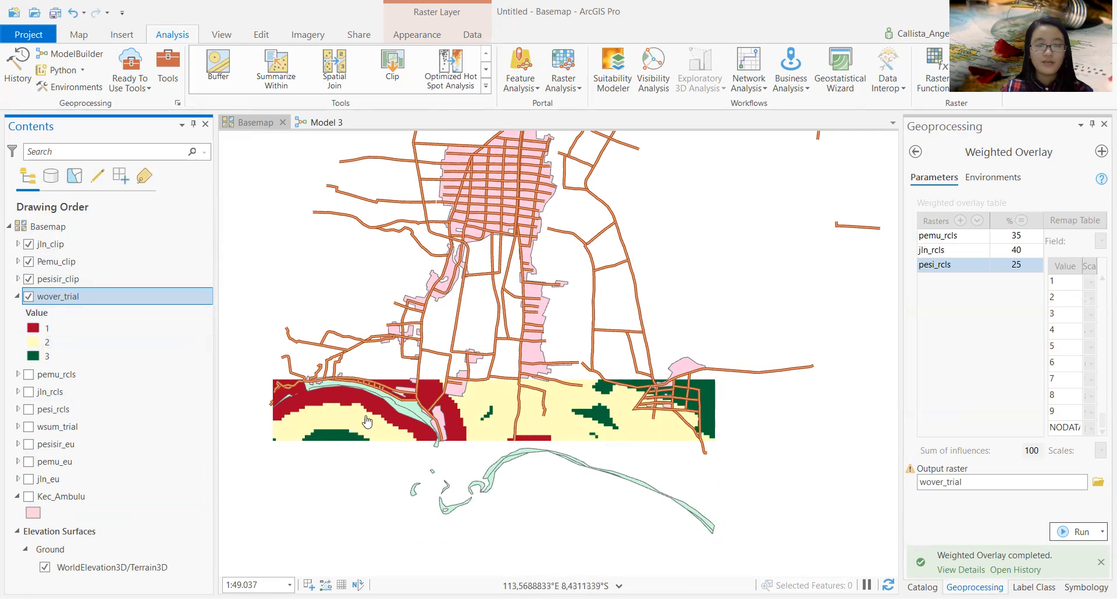
{"action": "scroll", "coordinate": [471, 434], "scroll_direction": "down", "scroll_amount": 3}
{"action": "scroll", "coordinate": [419, 419], "scroll_direction": "up", "scroll_amount": 4}
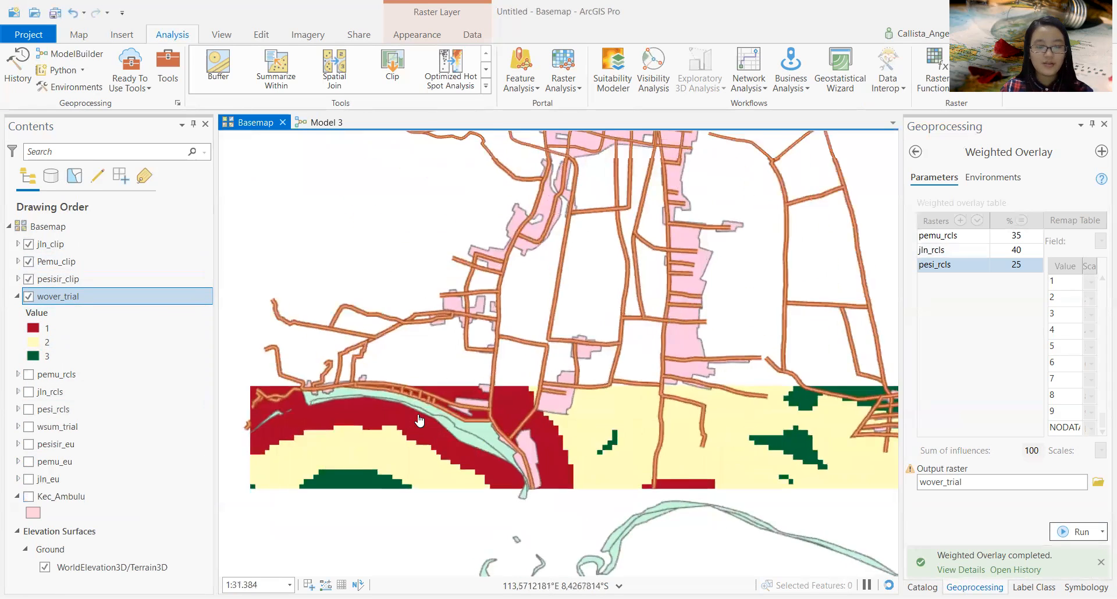
{"action": "scroll", "coordinate": [569, 455], "scroll_direction": "down", "scroll_amount": 2}
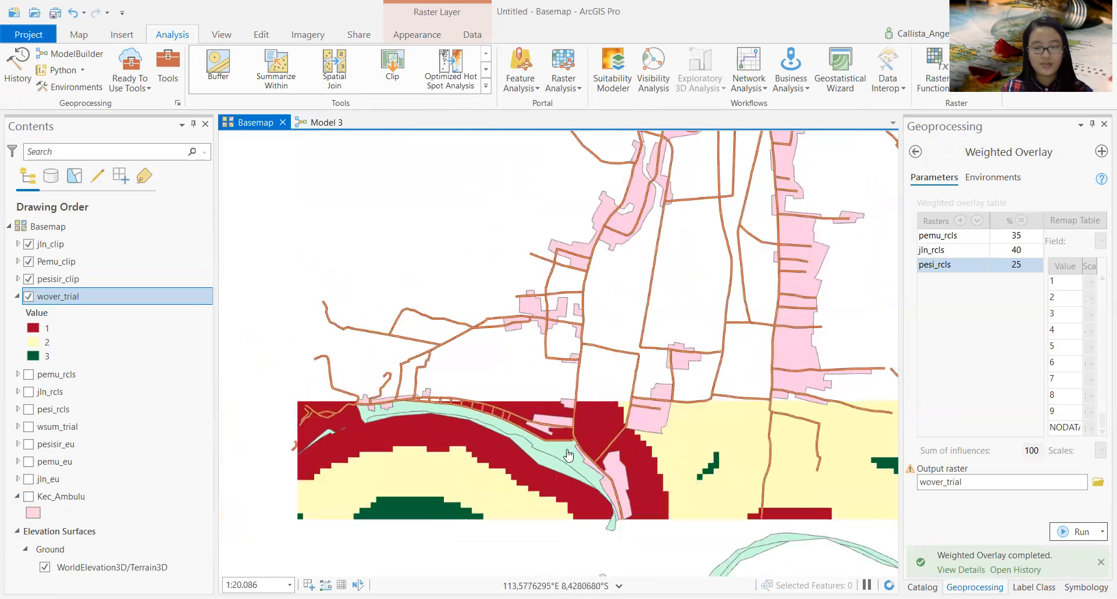
{"action": "left_click_drag", "start_coordinate": [543, 447], "coordinate": [442, 372]}
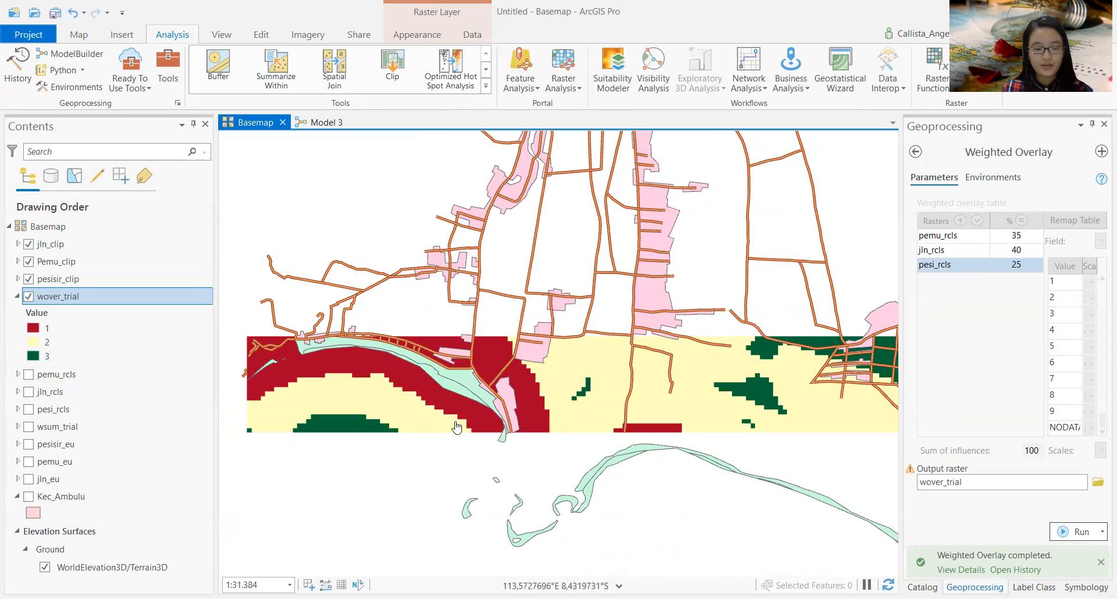
{"action": "scroll", "coordinate": [416, 377], "scroll_direction": "up", "scroll_amount": 2}
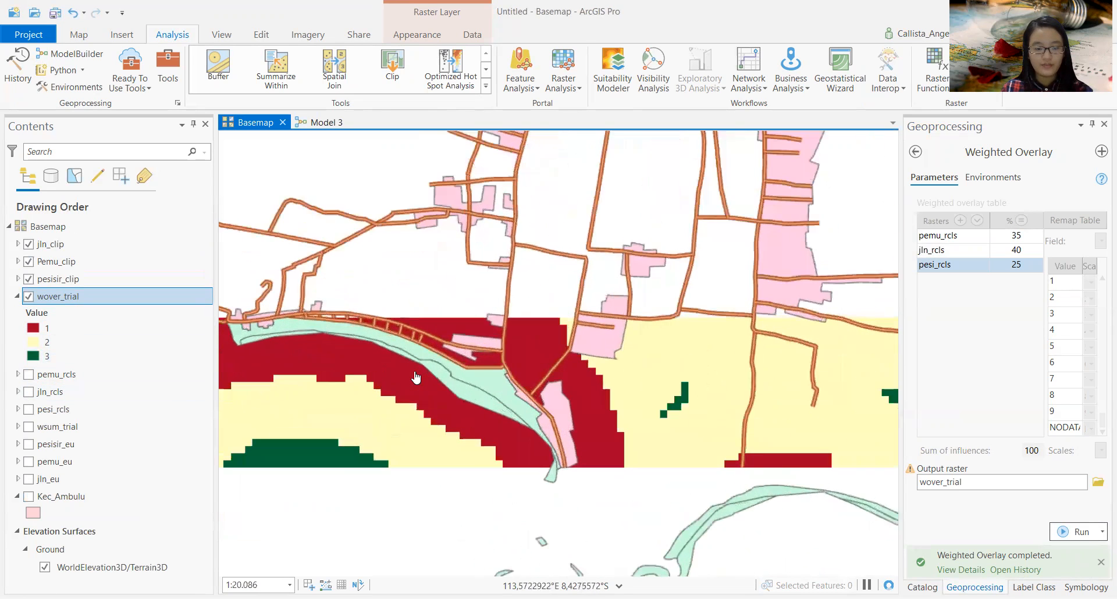
{"action": "scroll", "coordinate": [416, 377], "scroll_direction": "down", "scroll_amount": 2}
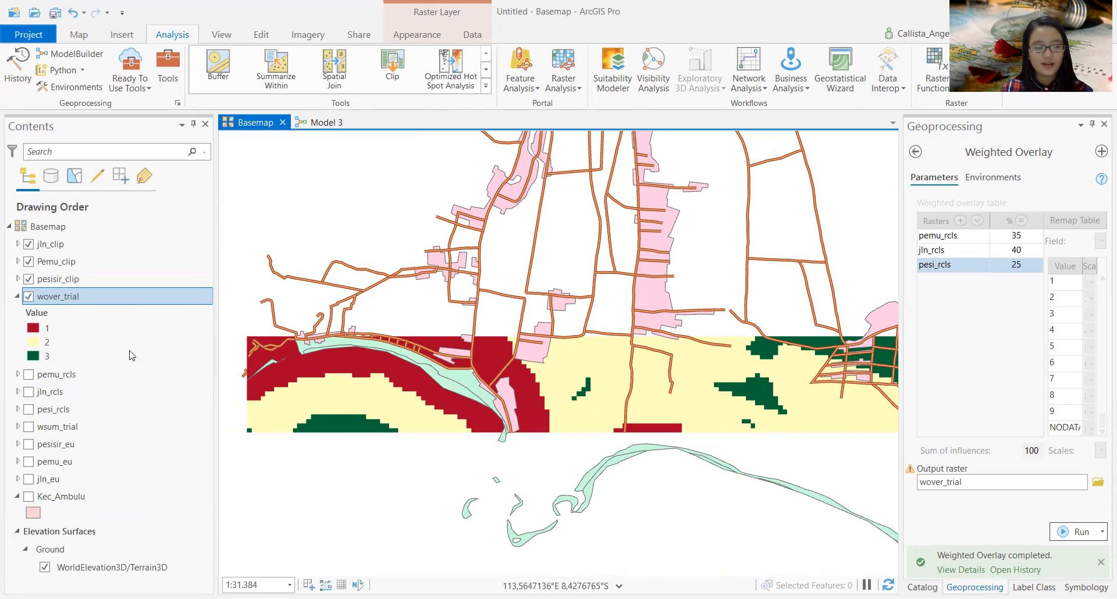
Step: Hide the pesisir_clip, Pemu_clip and jln_clip layers
{"action": "left_click", "coordinate": [28, 279]}
{"action": "left_click", "coordinate": [28, 262]}
{"action": "left_click", "coordinate": [29, 244]}
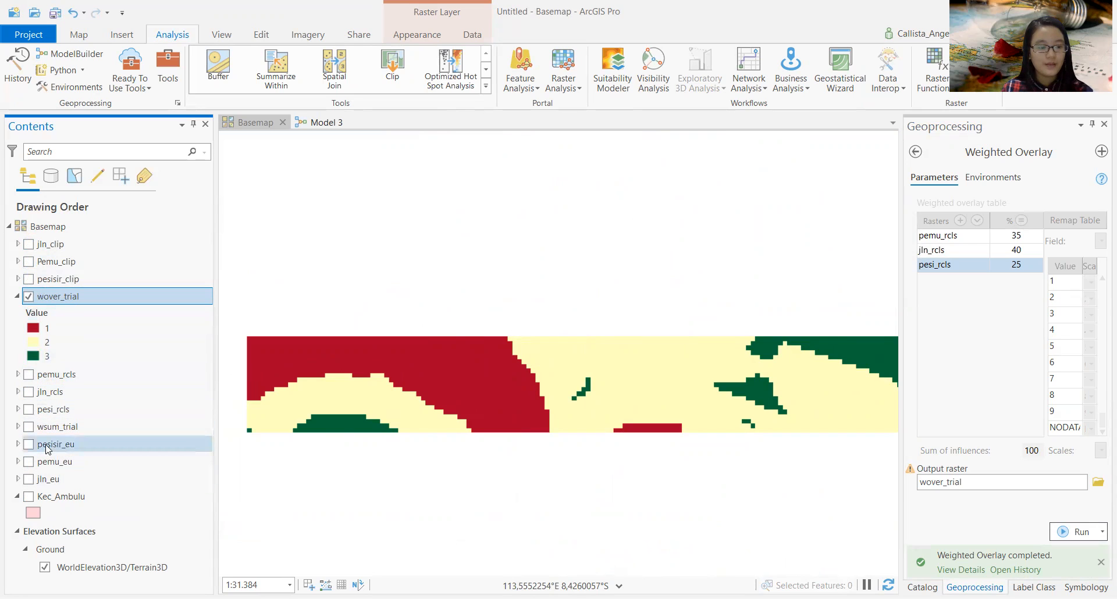
Step: Display the wsum_trial layer, move it directly above wover_trial in the drawing order and expand its legend
{"action": "left_click", "coordinate": [30, 428]}
{"action": "mouse_move", "coordinate": [57, 433]}
{"action": "left_mouse_down"}
{"action": "mouse_move", "coordinate": [71, 305]}
{"action": "mouse_move", "coordinate": [60, 301]}
{"action": "left_mouse_up"}
{"action": "left_click", "coordinate": [59, 300]}
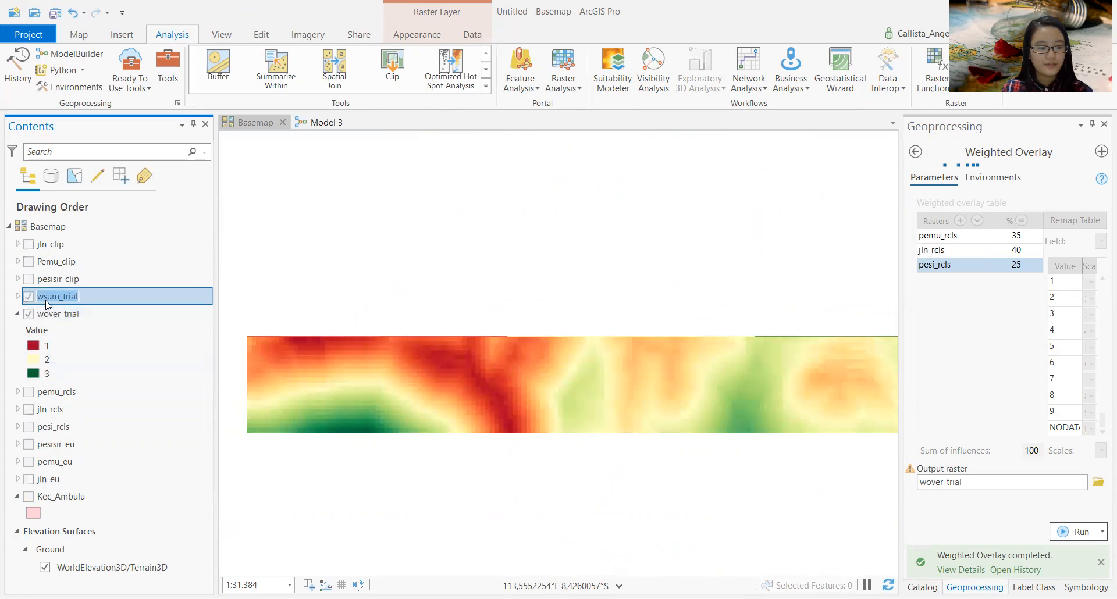
{"action": "left_click", "coordinate": [113, 299]}
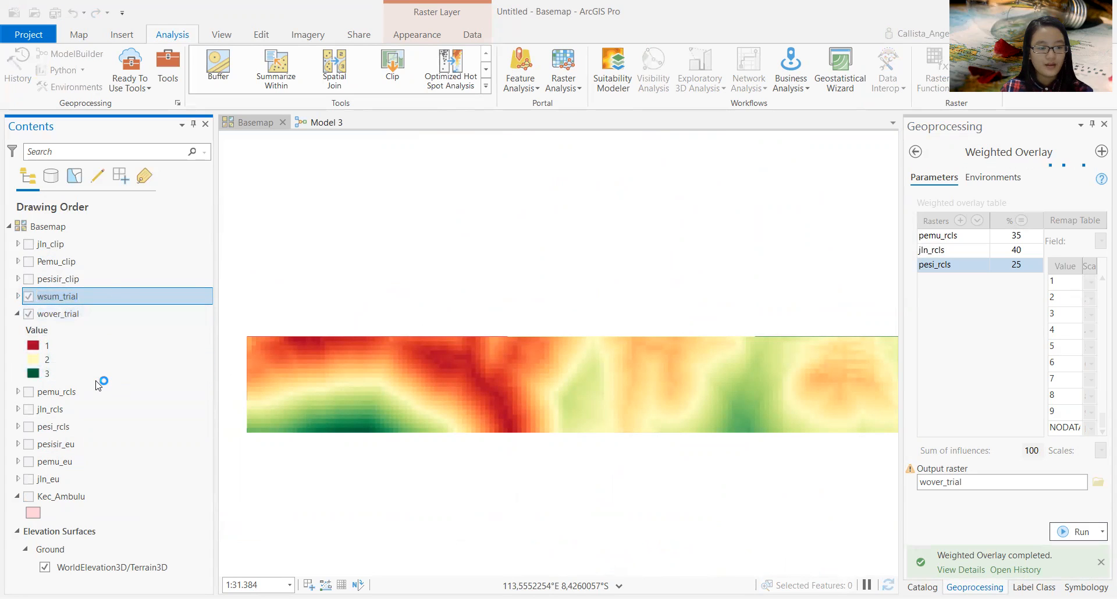
{"action": "left_click", "coordinate": [32, 313], "text": "ctrl"}
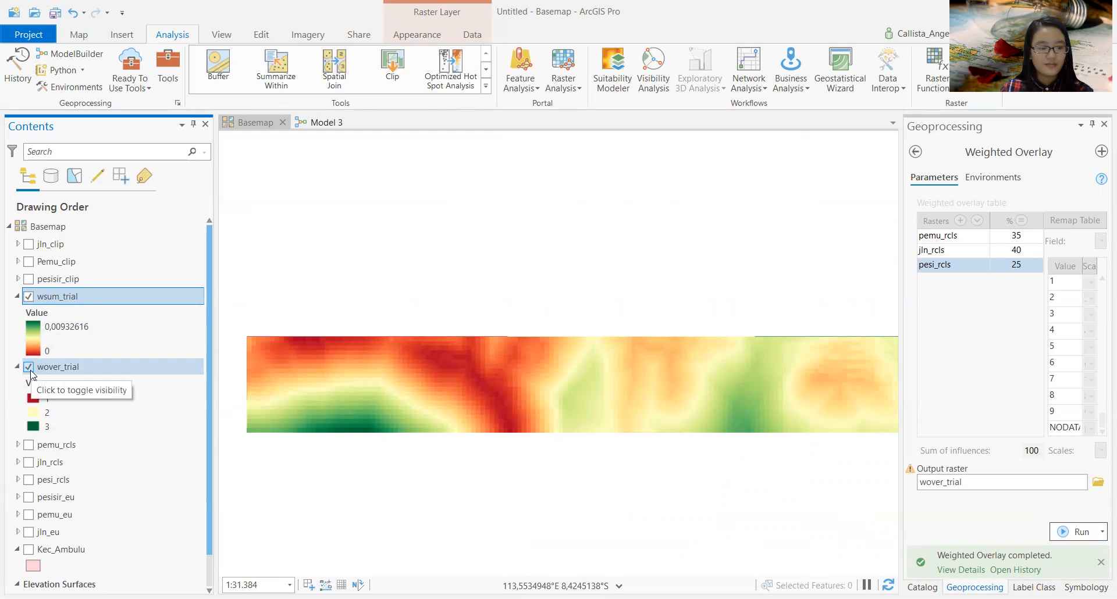
Step: Toggle the visibility of wsum_trial and wover_trial to compare the weighted sum and weighted overlay results
{"action": "left_click", "coordinate": [27, 297]}
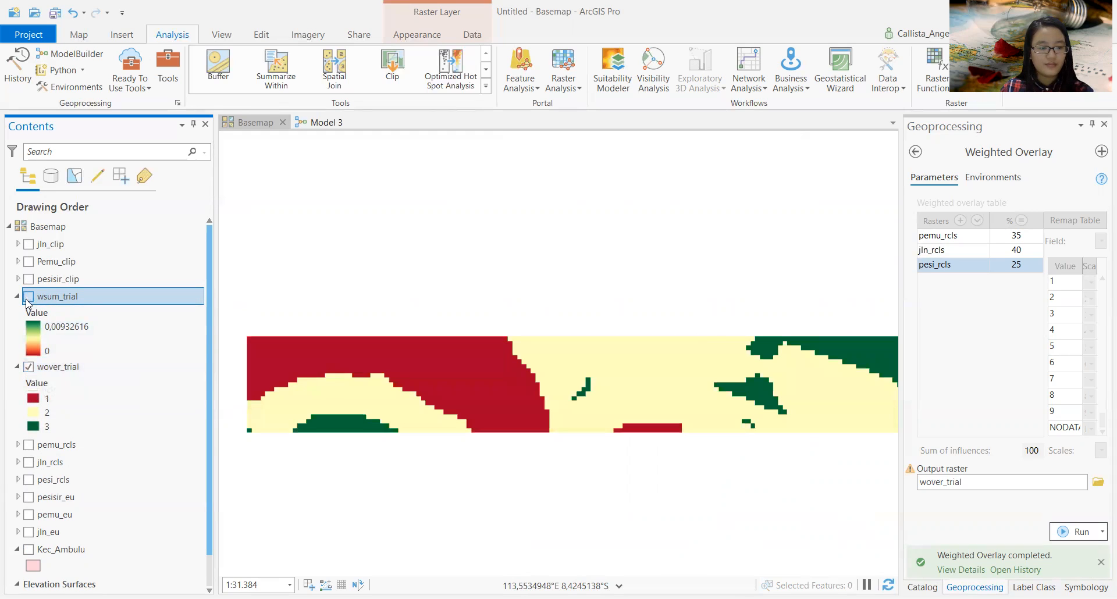
{"action": "left_click", "coordinate": [30, 368]}
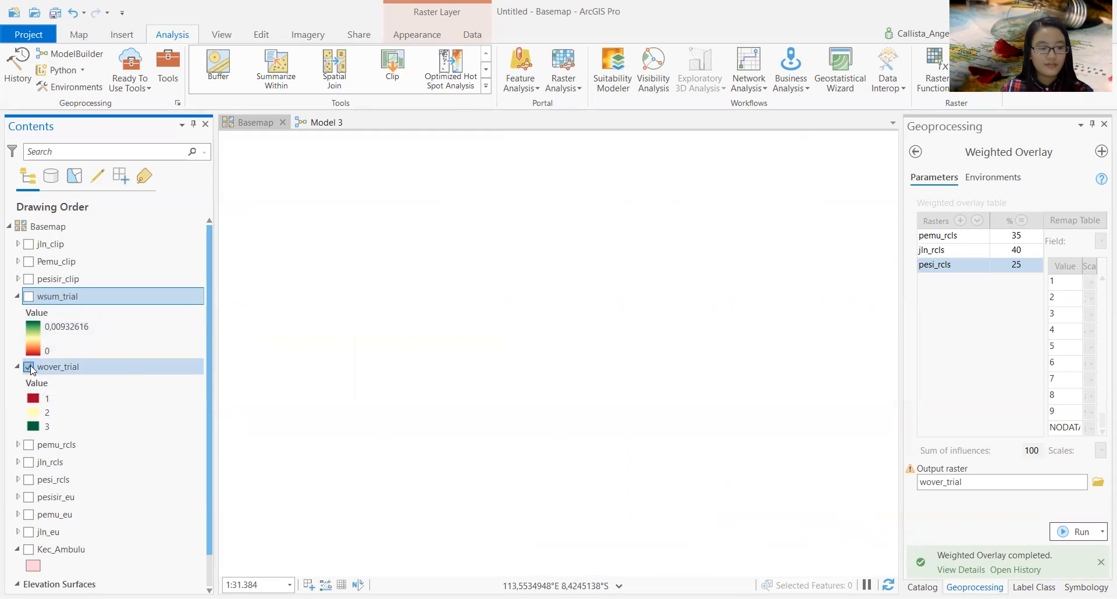
{"action": "left_click", "coordinate": [28, 298]}
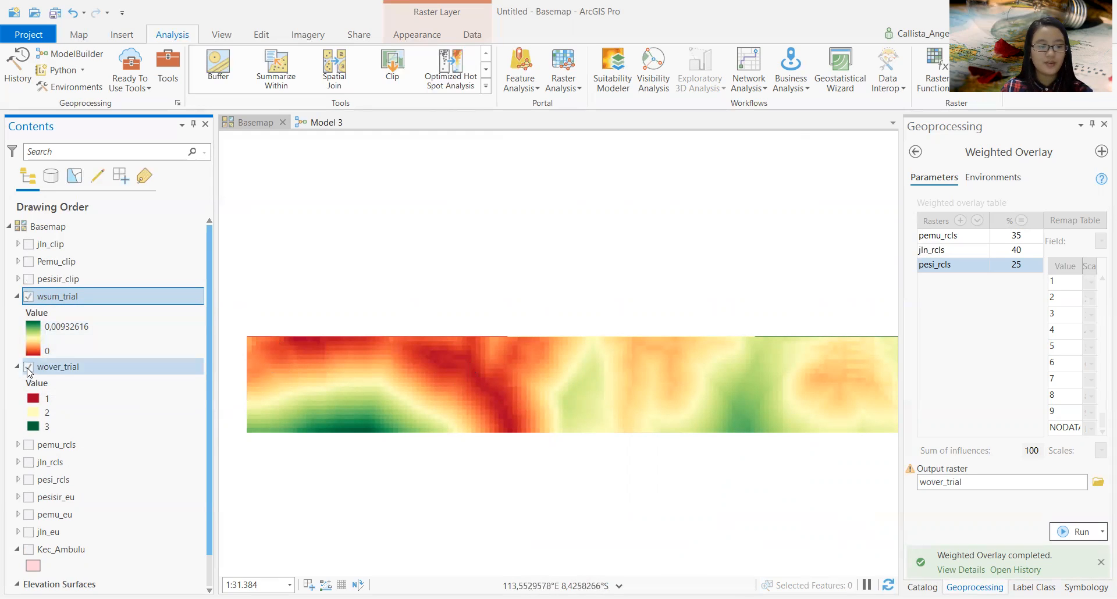
{"action": "left_click", "coordinate": [30, 298]}
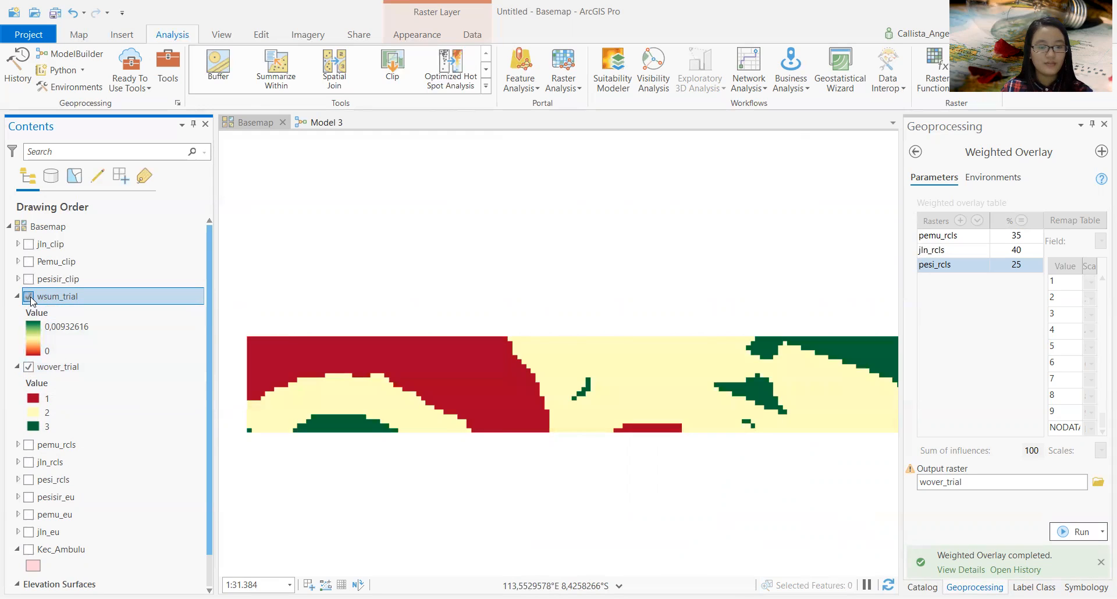